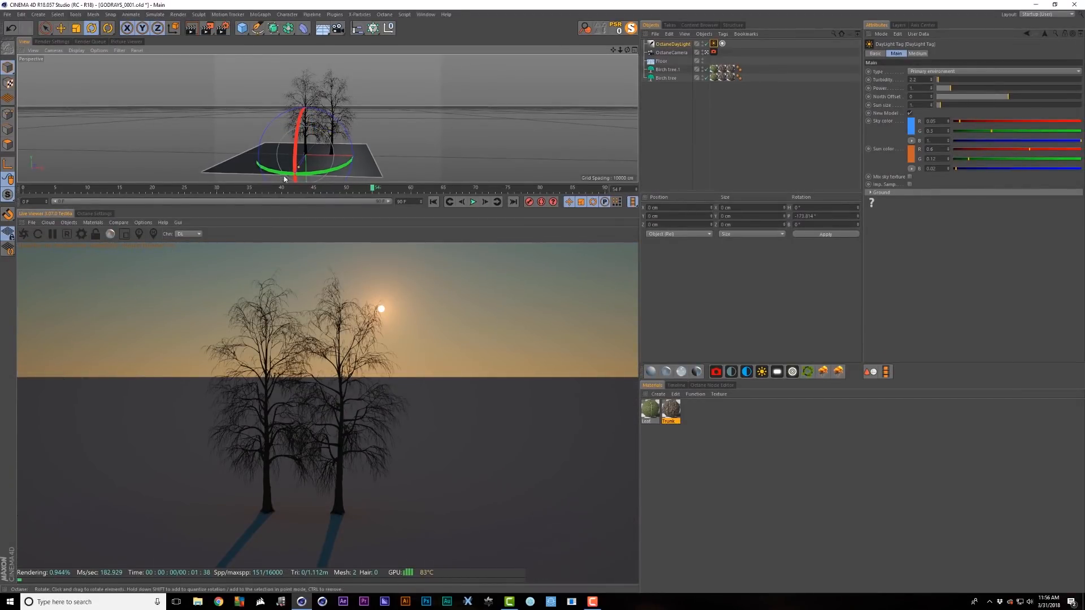
- Tilt the OctaneDaylight so the sun sits just above the horizon between the birches; show DayLight Tag settings
{"action": "left_click_drag", "start_coordinate": [296, 149], "coordinate": [306, 144]}
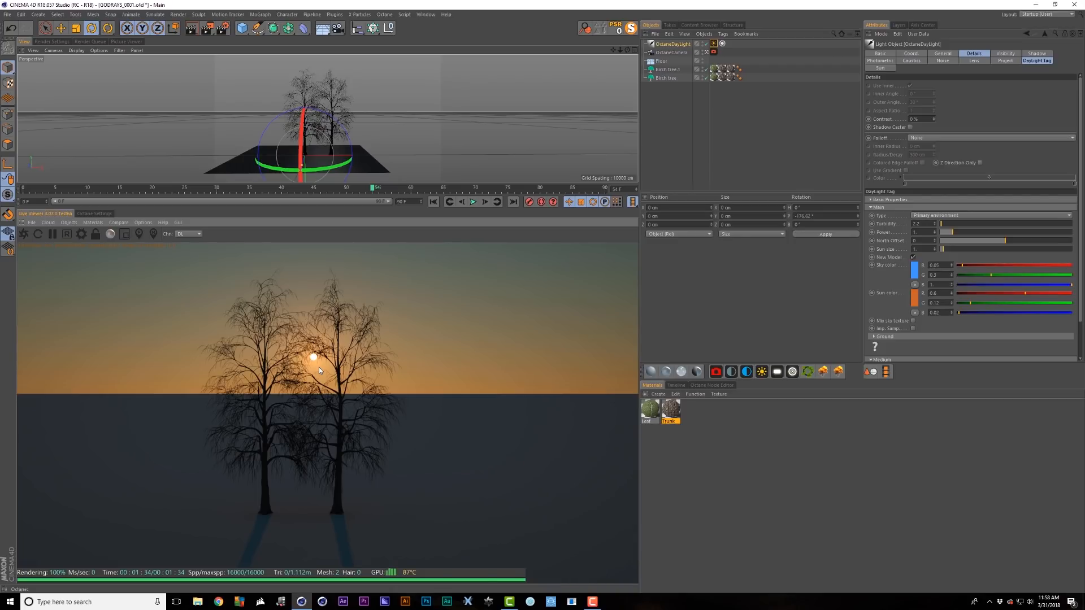
{"action": "left_click", "coordinate": [1045, 61]}
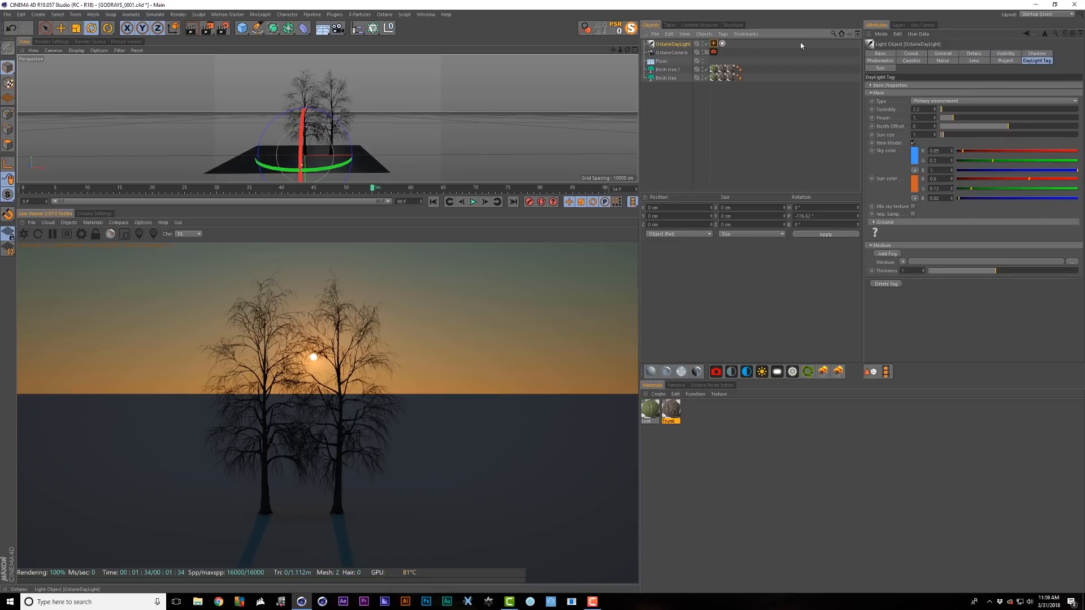
- Add fog to the daylight, set its thickness, and open the Scattering Medium settings
{"action": "left_click", "coordinate": [888, 254]}
{"action": "left_click_drag", "start_coordinate": [996, 295], "coordinate": [1032, 299]}
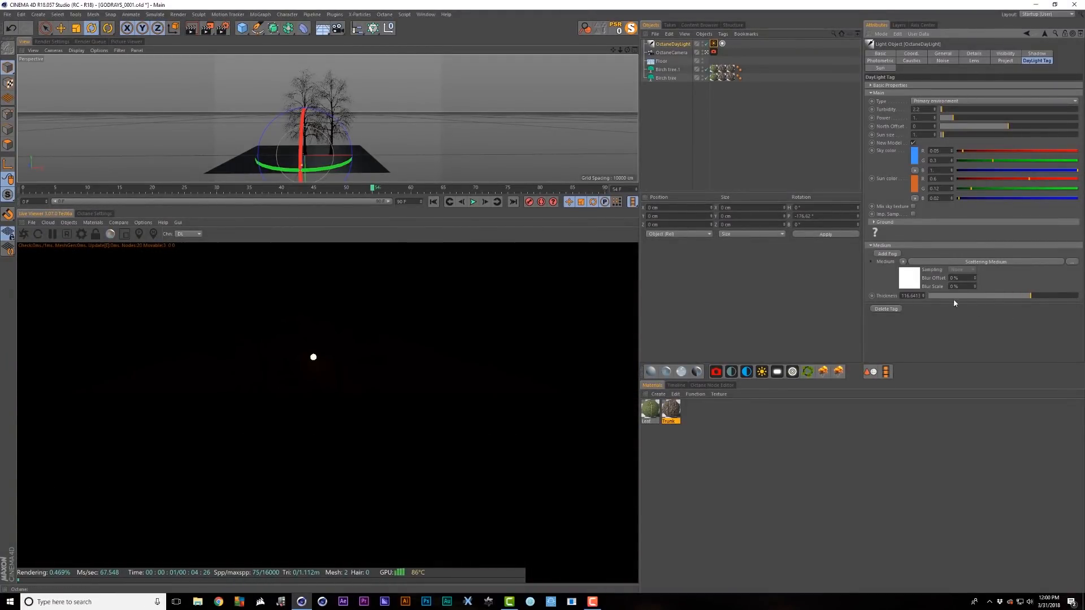
{"action": "left_click", "coordinate": [912, 285]}
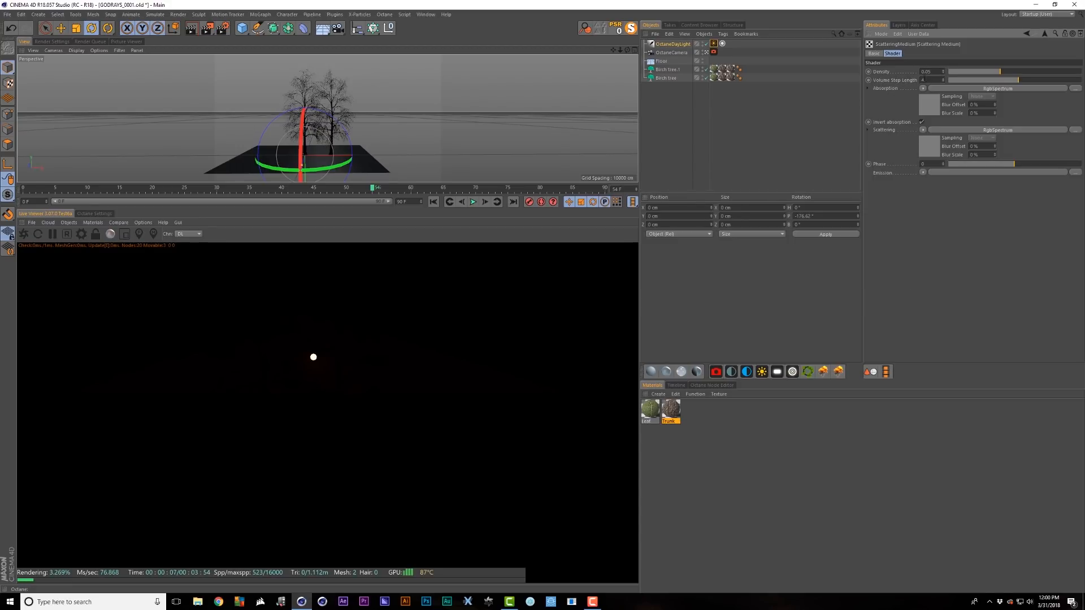
{"action": "left_click_drag", "start_coordinate": [1014, 80], "coordinate": [1066, 81]}
{"action": "key", "text": "ctrl+z"}
- Load a C4doctane FloatTexture with Float 1 into the Scattering channel
{"action": "left_click", "coordinate": [924, 130]}
{"action": "mouse_move", "coordinate": [961, 301]}
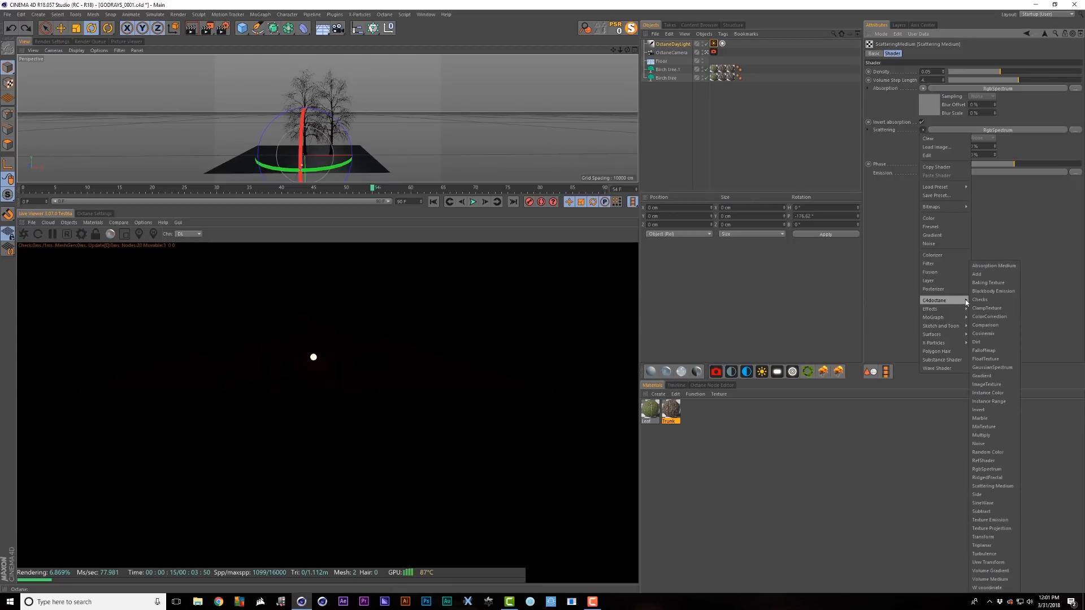
{"action": "left_click", "coordinate": [986, 359]}
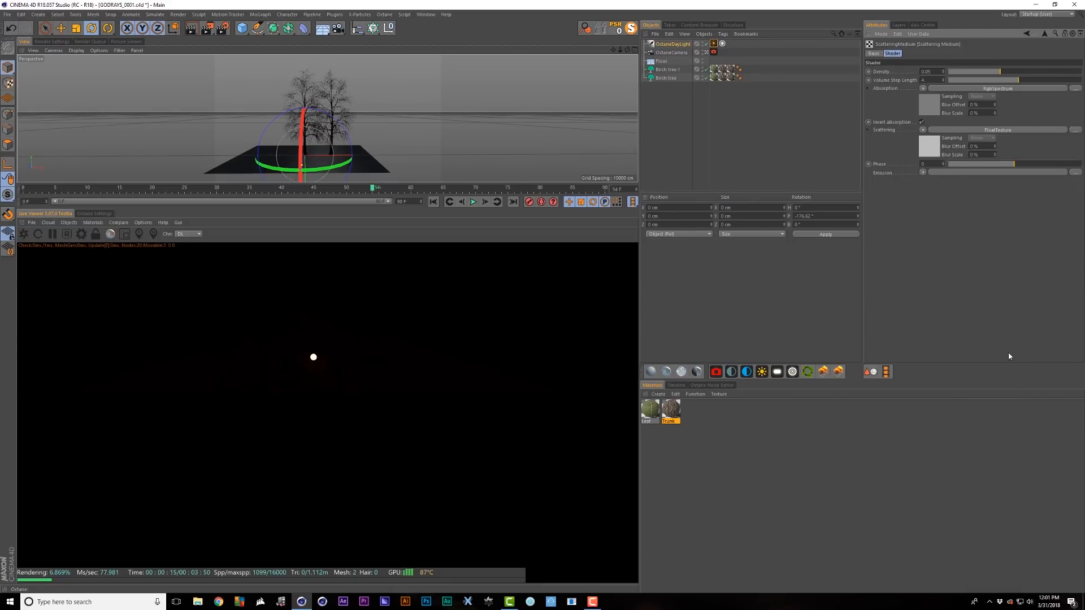
{"action": "left_click", "coordinate": [997, 130]}
{"action": "double_click", "coordinate": [896, 71]}
{"action": "type", "text": "1"}
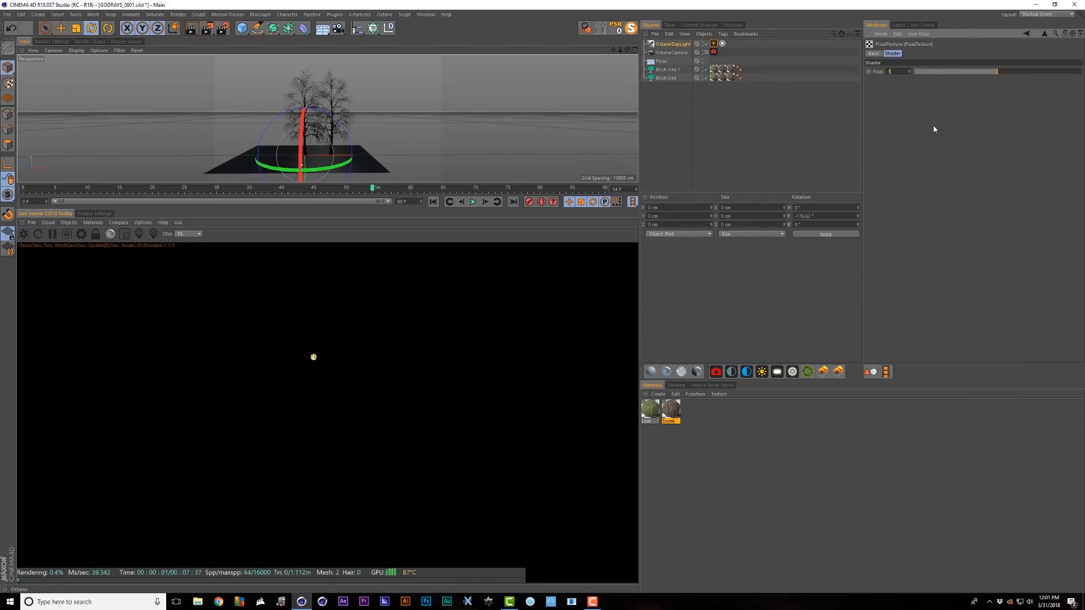
{"action": "key", "text": "Return"}
{"action": "left_click", "coordinate": [1045, 32]}
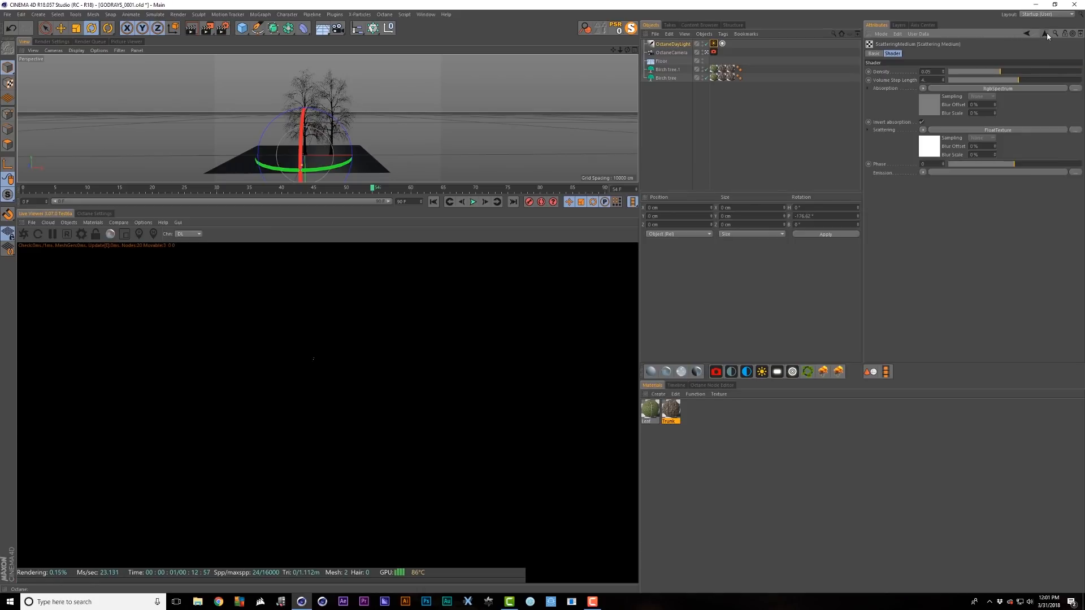
- Lower the fog density to about 0.0069 and raise its phase to nearly 1
{"action": "left_click_drag", "start_coordinate": [998, 73], "coordinate": [985, 74]}
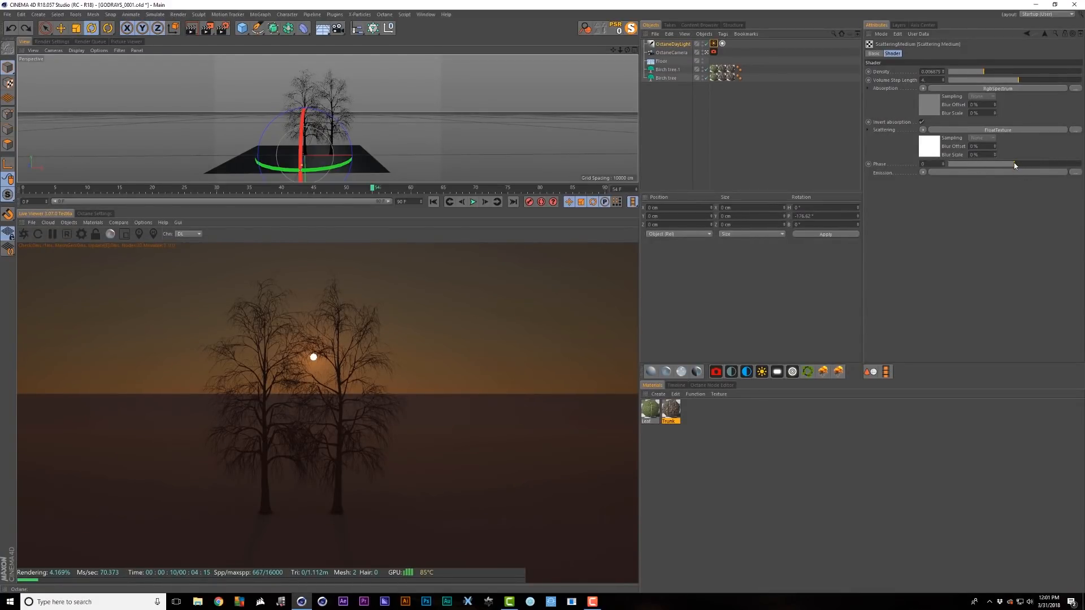
{"action": "left_click_drag", "start_coordinate": [1014, 163], "coordinate": [1076, 165]}
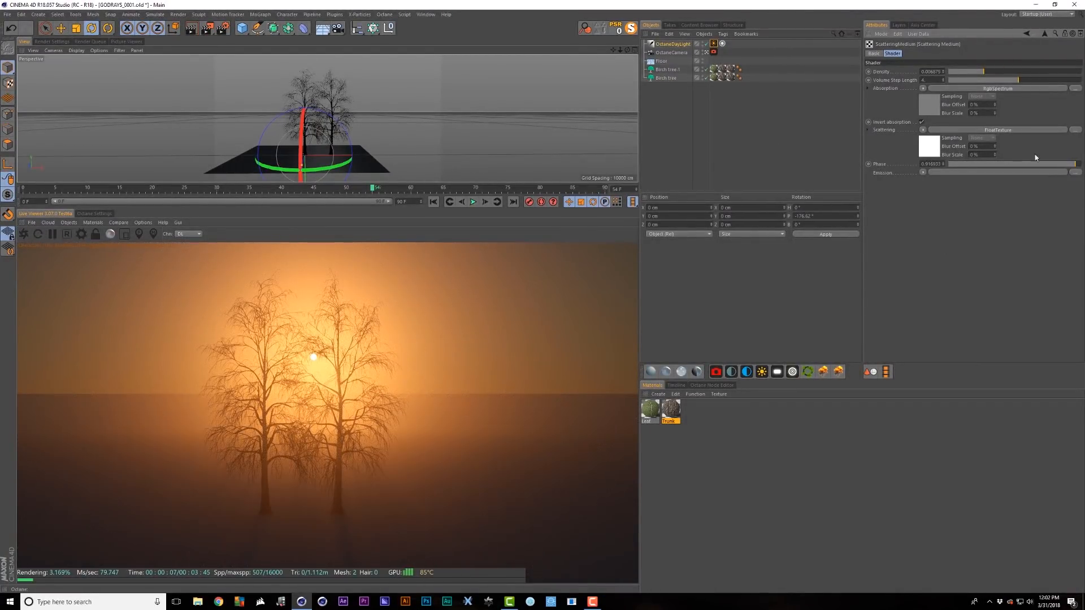
{"action": "mouse_move", "coordinate": [1076, 165]}
{"action": "left_mouse_down"}
{"action": "mouse_move", "coordinate": [1024, 165]}
{"action": "mouse_move", "coordinate": [1074, 166]}
{"action": "left_mouse_up"}
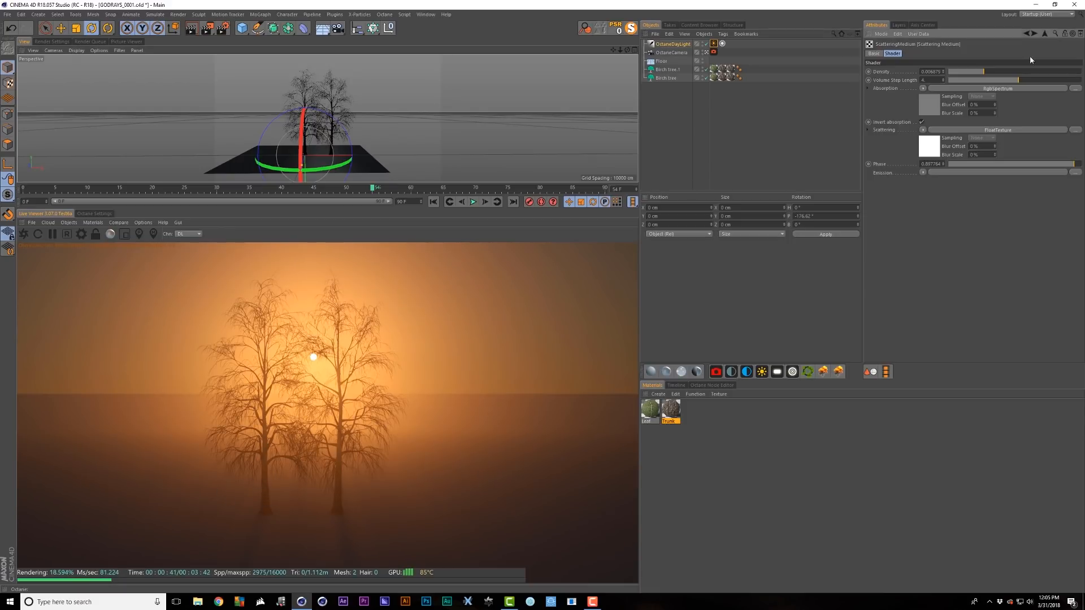
{"action": "left_click", "coordinate": [1045, 35]}
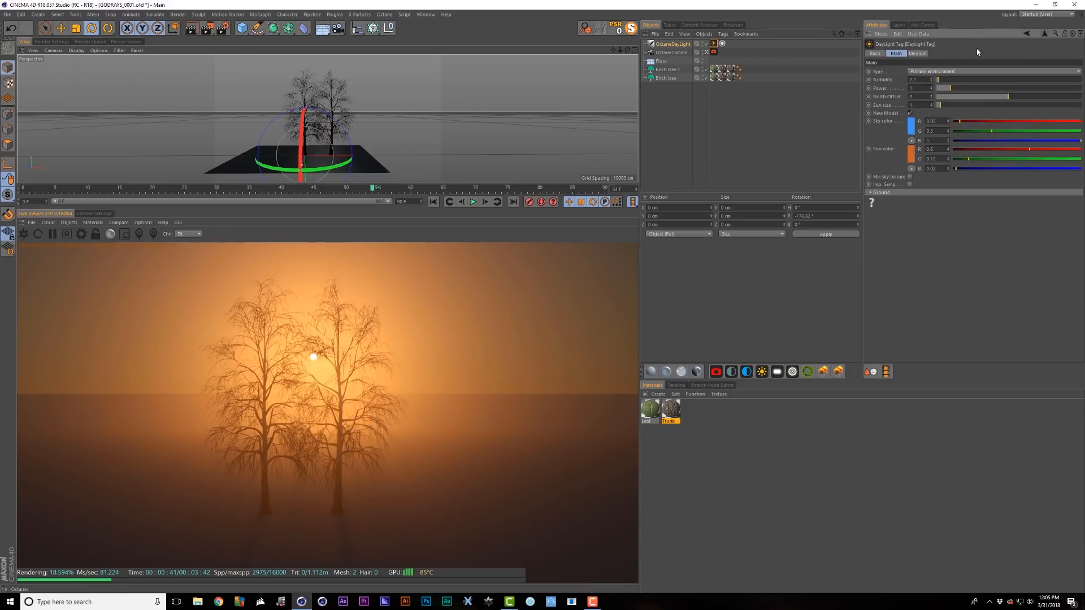
- In the DayLight Tag Medium settings, adjust the fog thickness and enlarge the sun size
{"action": "left_click", "coordinate": [927, 53]}
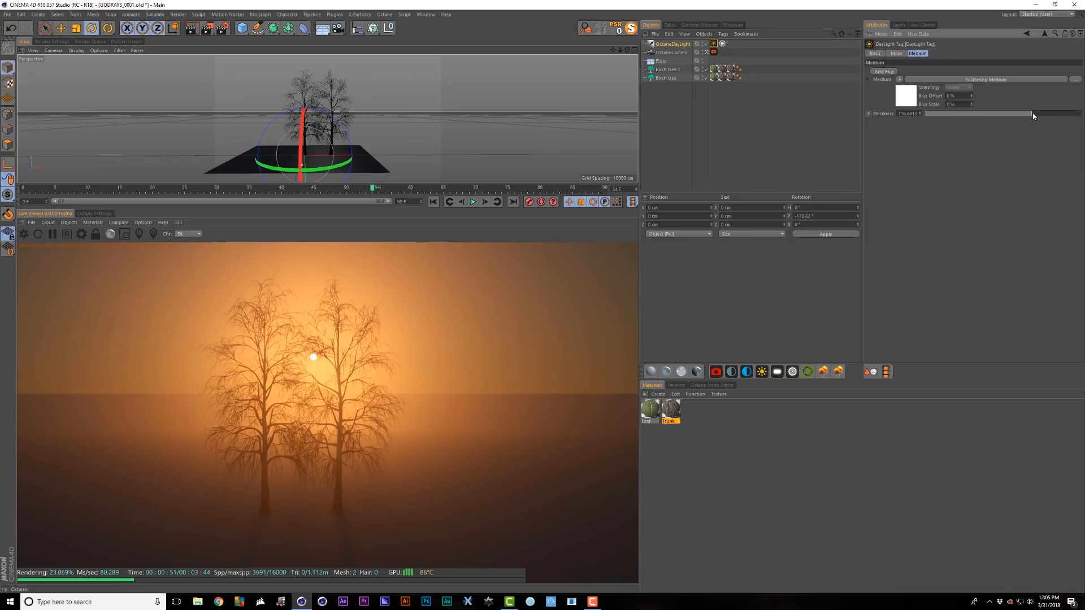
{"action": "key", "text": "ctrl+z"}
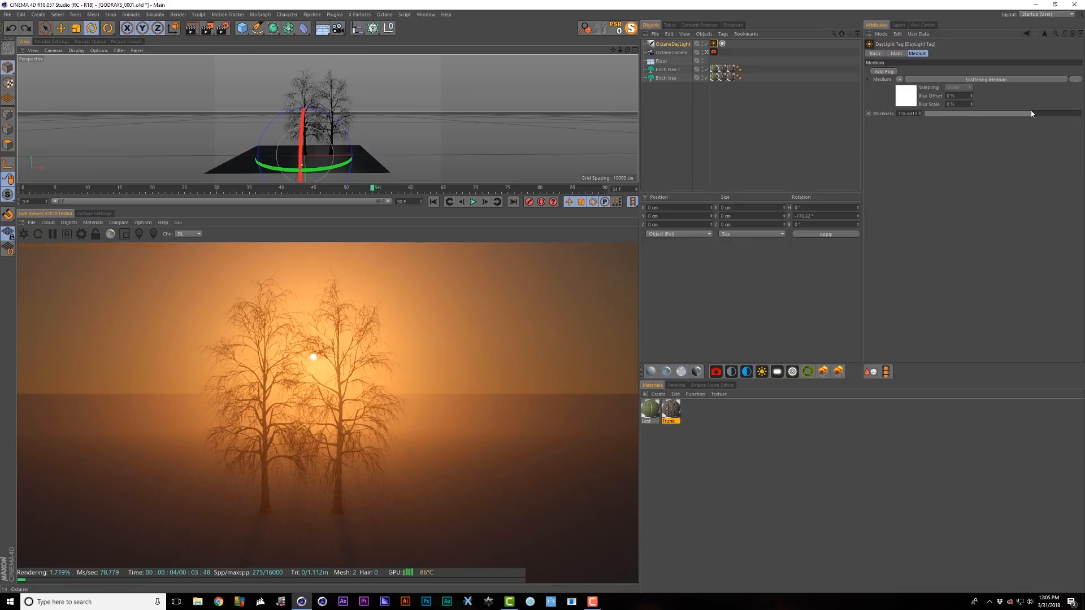
{"action": "mouse_move", "coordinate": [1032, 114]}
{"action": "left_mouse_down"}
{"action": "mouse_move", "coordinate": [1043, 114]}
{"action": "mouse_move", "coordinate": [1026, 116]}
{"action": "left_mouse_up"}
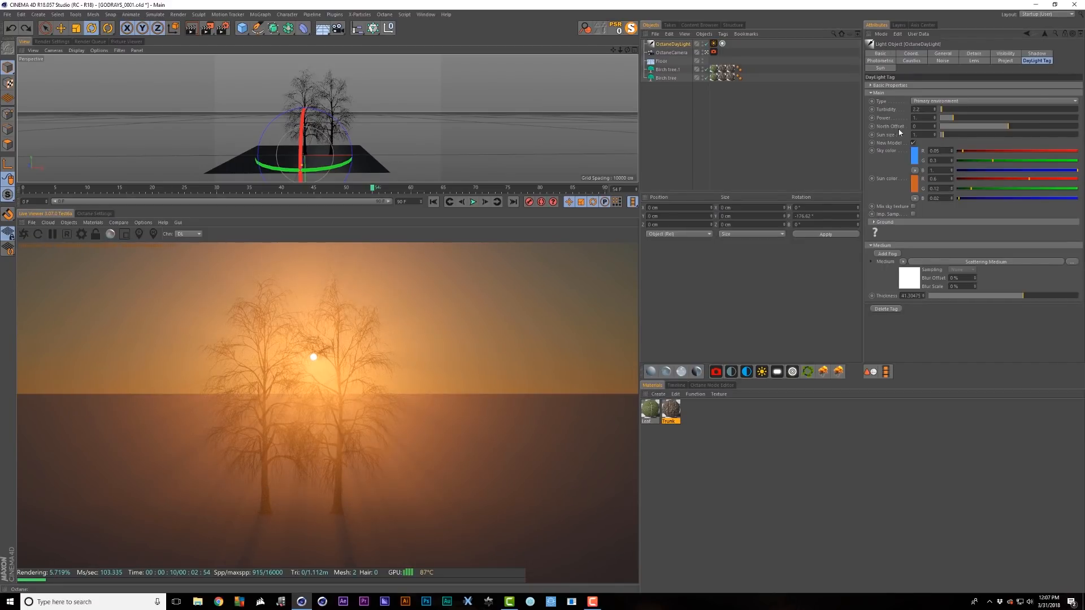
{"action": "left_click_drag", "start_coordinate": [946, 135], "coordinate": [966, 135]}
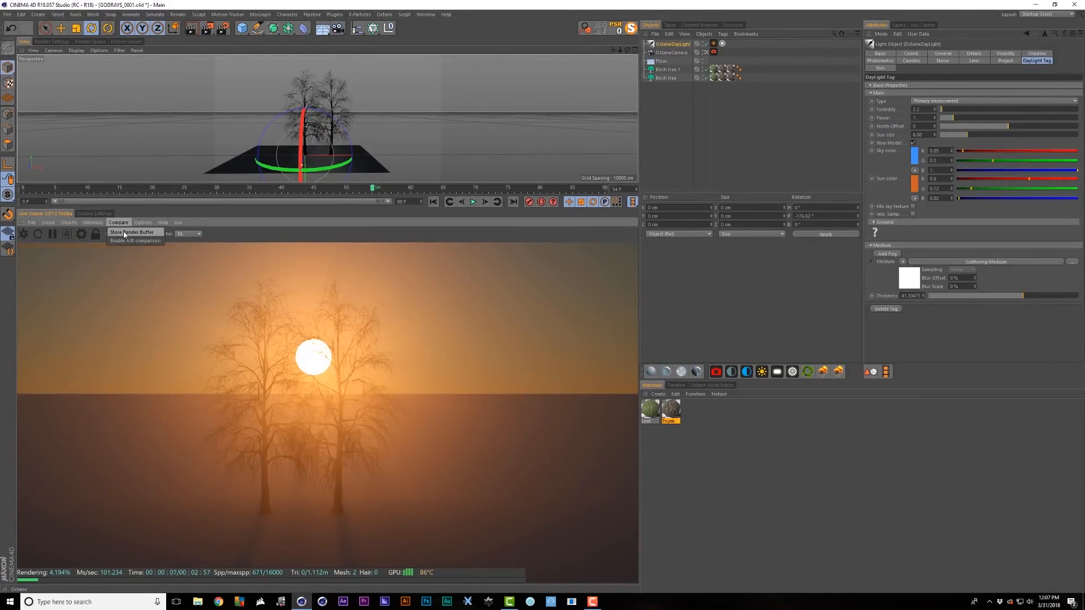
- Store an A/B render, shrink the sun back, thin fog to about 19.5, and re-angle the sun for rays
{"action": "left_click", "coordinate": [125, 234]}
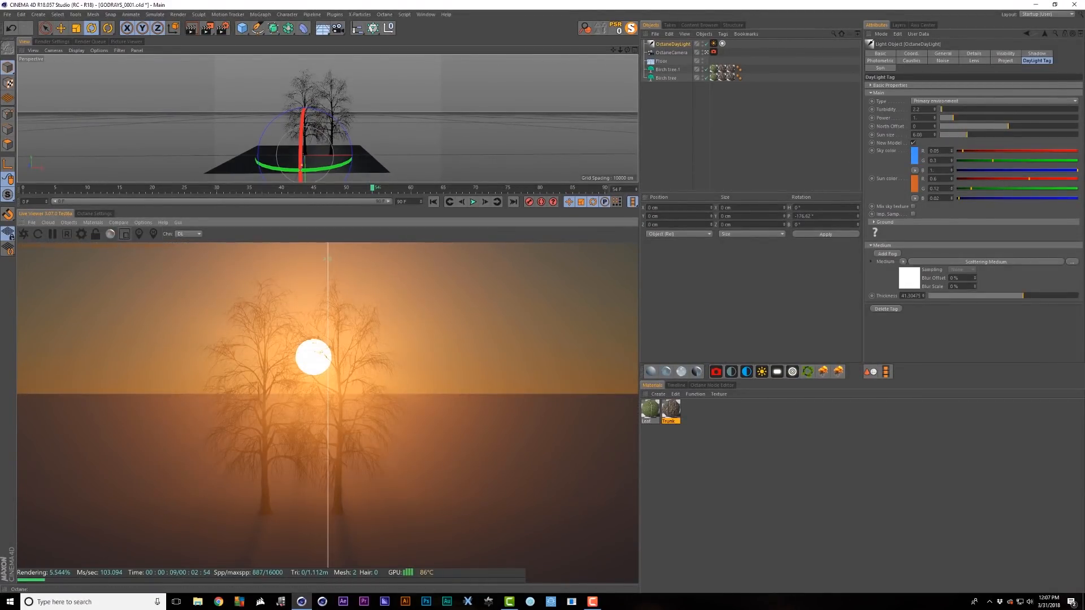
{"action": "left_click_drag", "start_coordinate": [966, 135], "coordinate": [918, 136]}
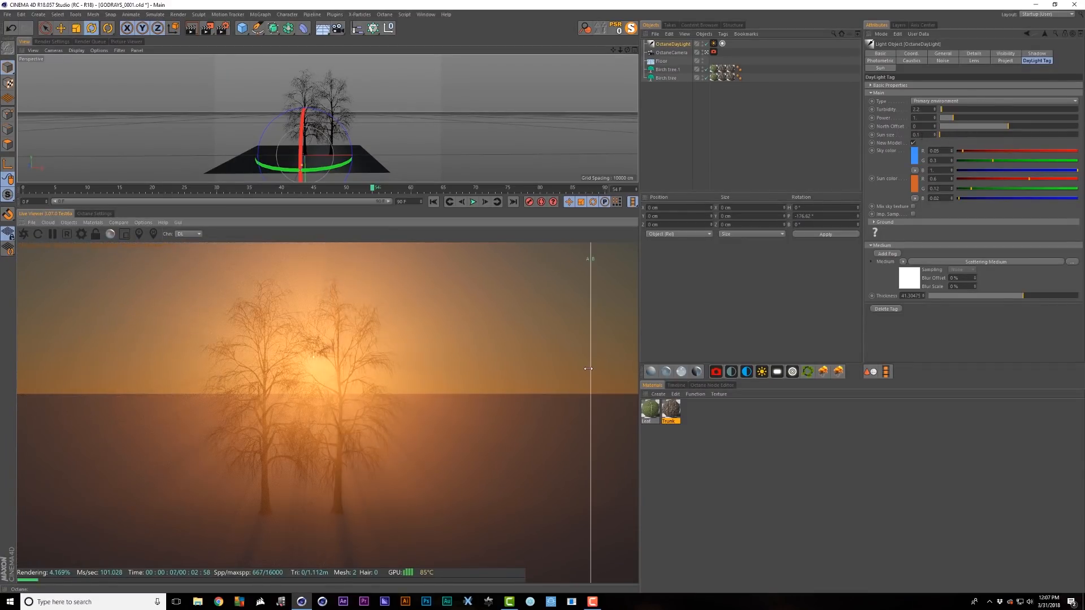
{"action": "left_click_drag", "start_coordinate": [590, 371], "coordinate": [555, 349]}
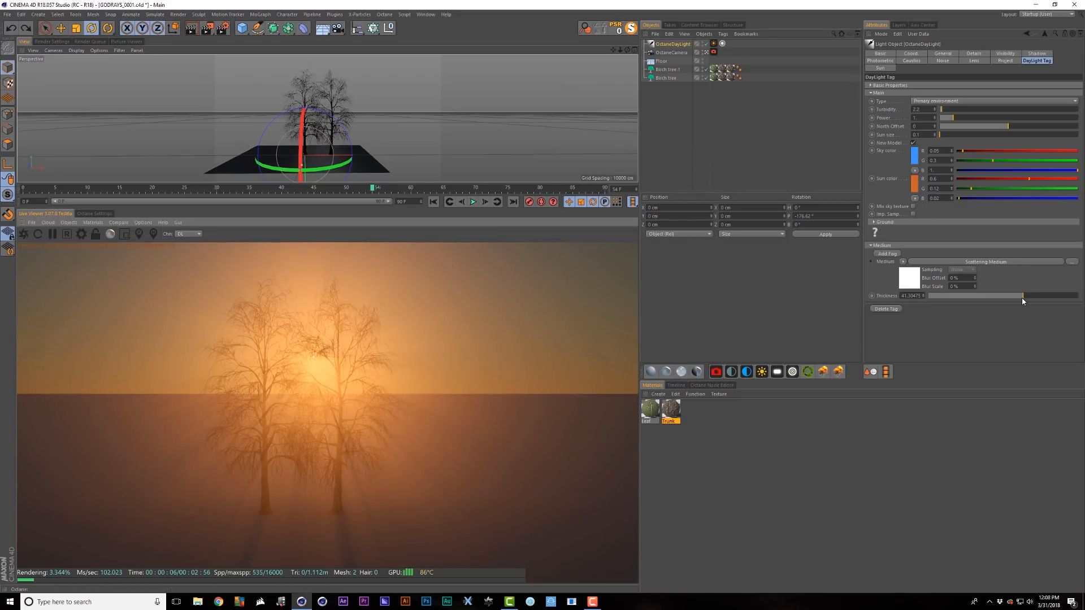
{"action": "left_click_drag", "start_coordinate": [1023, 296], "coordinate": [1017, 296]}
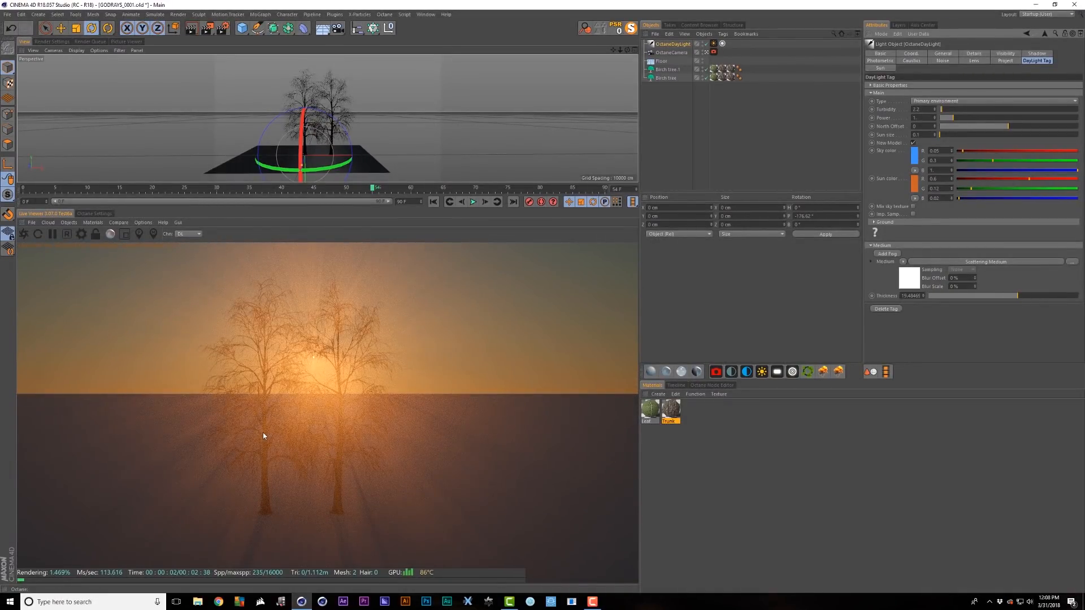
{"action": "left_click_drag", "start_coordinate": [339, 130], "coordinate": [338, 126]}
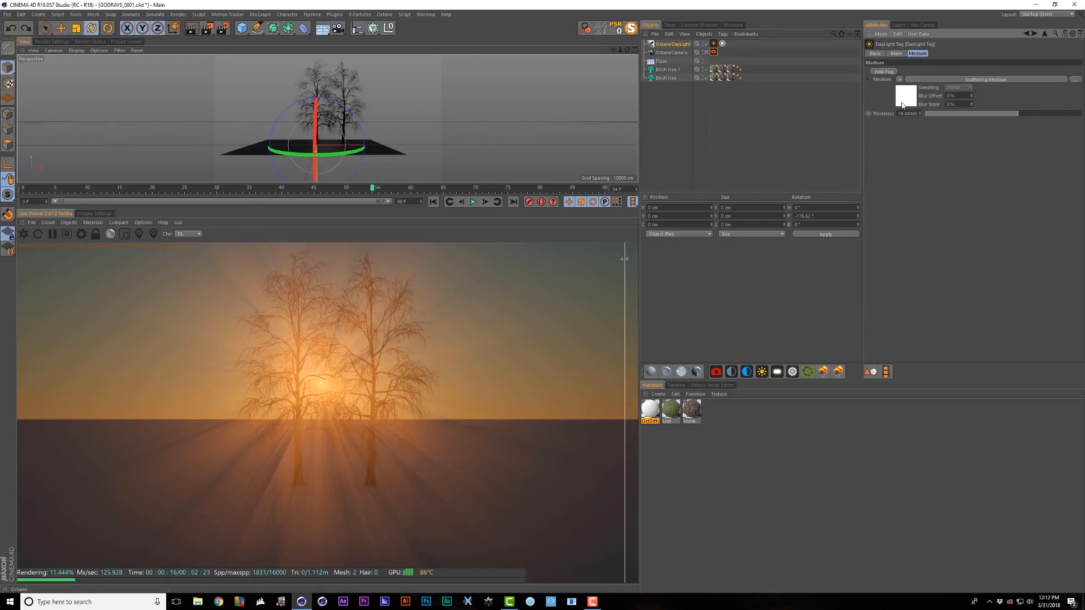
- Raise the Scattering Medium density and set the daylight's sky and sun colours to black
{"action": "left_click", "coordinate": [902, 106]}
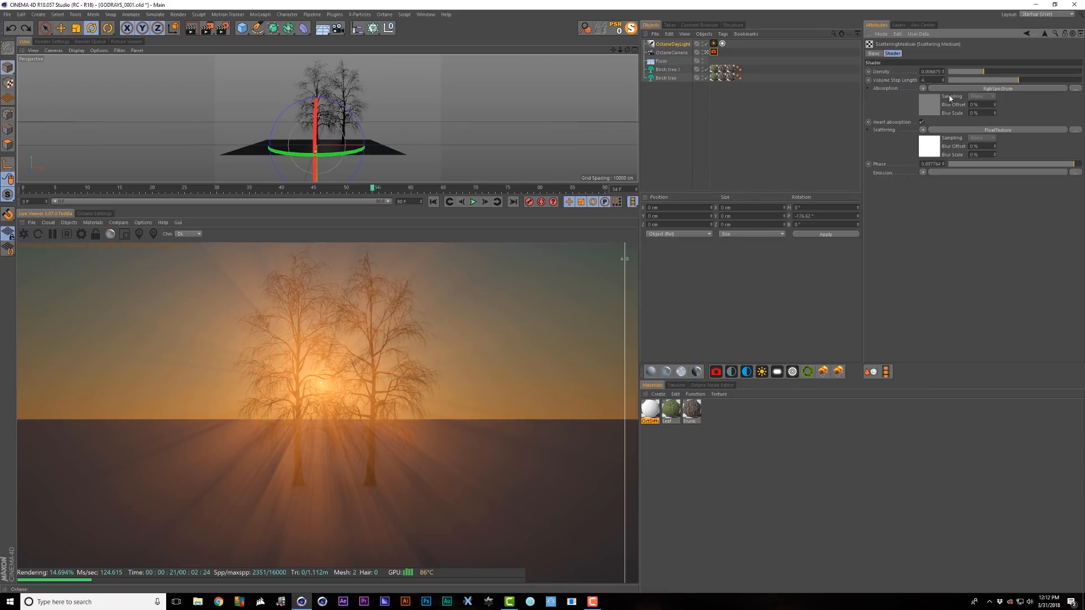
{"action": "left_click_drag", "start_coordinate": [984, 73], "coordinate": [1004, 72]}
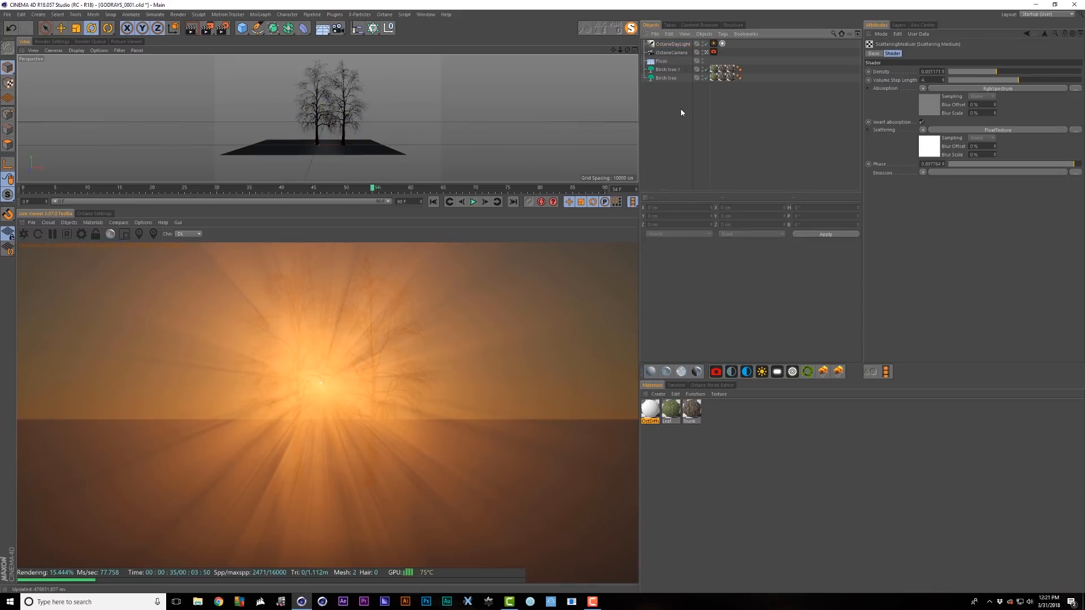
{"action": "left_click", "coordinate": [682, 43]}
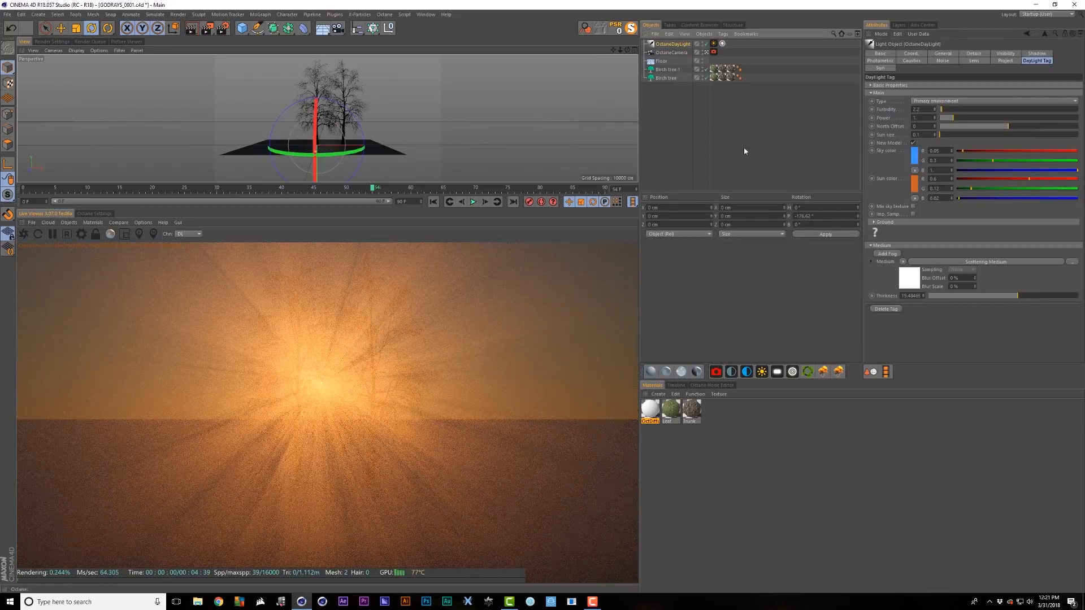
{"action": "left_click", "coordinate": [914, 159]}
{"action": "left_click_drag", "start_coordinate": [901, 171], "coordinate": [860, 172]}
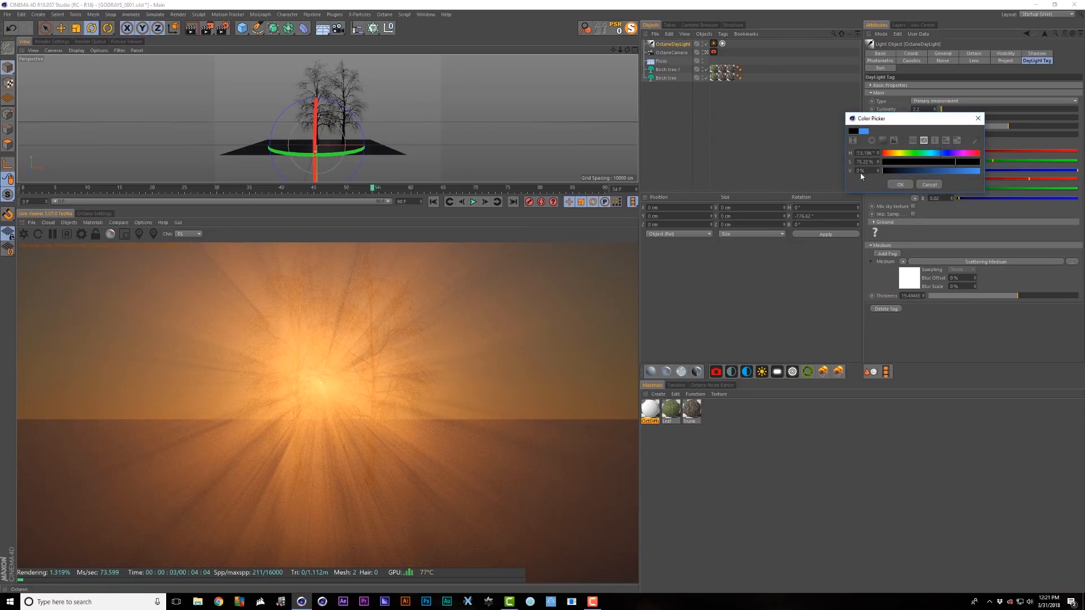
{"action": "left_click", "coordinate": [902, 186]}
{"action": "left_click", "coordinate": [915, 187]}
{"action": "left_click_drag", "start_coordinate": [920, 201], "coordinate": [883, 203]}
{"action": "left_click", "coordinate": [900, 217]}
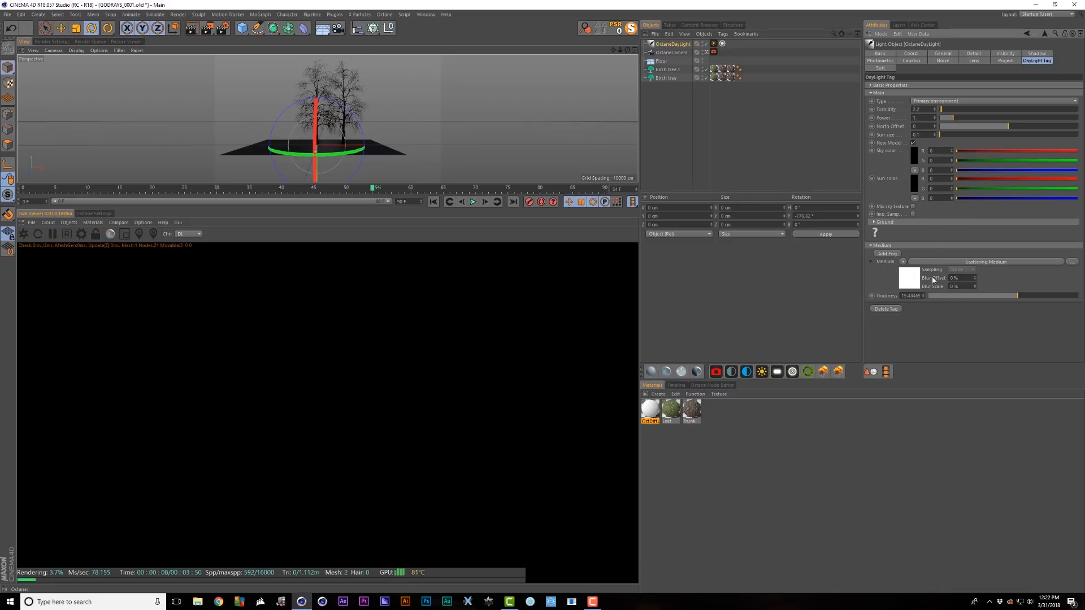
- Add an Octane area light and raise it upward
{"action": "left_click", "coordinate": [779, 372]}
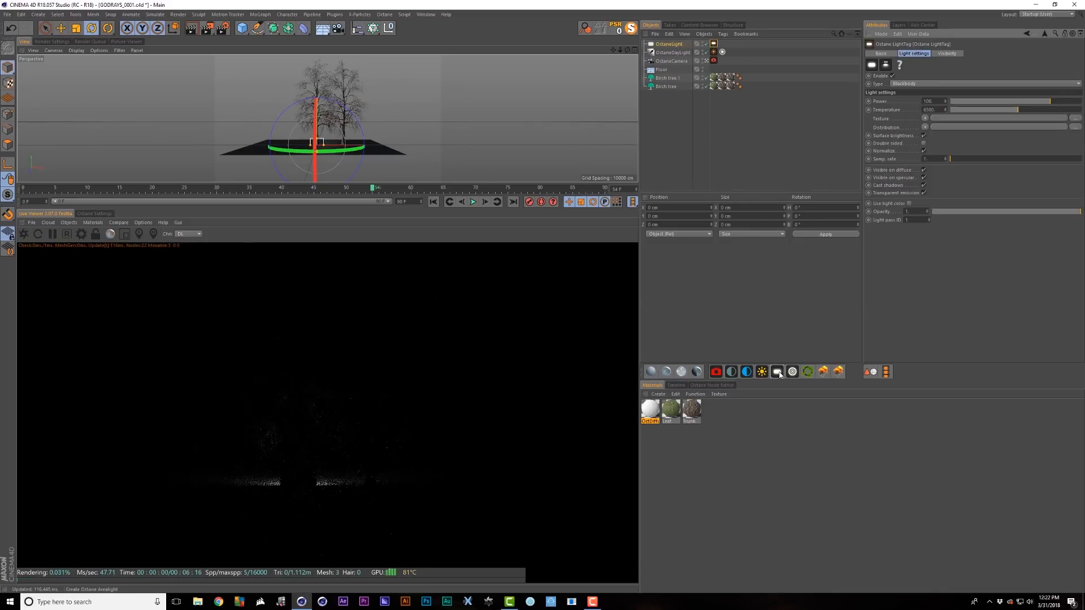
{"action": "key", "text": "e"}
{"action": "left_click_drag", "start_coordinate": [321, 99], "coordinate": [321, 50]}
- Turn the light 180° and move it to about X 121.886 cm, Z 930.418 cm behind the trees
{"action": "key", "text": "r"}
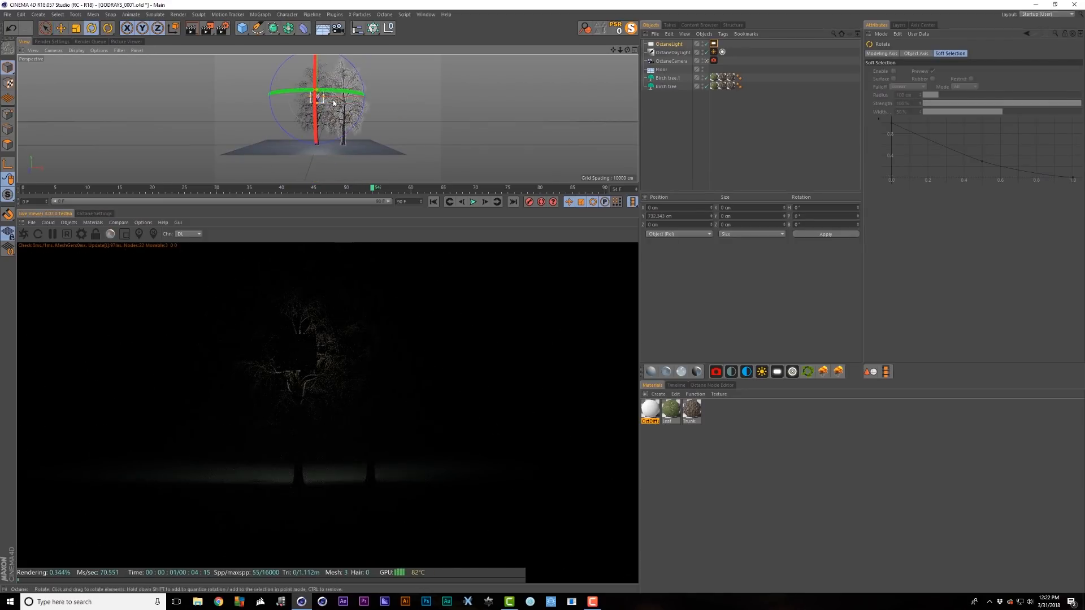
{"action": "left_click_drag", "start_coordinate": [334, 102], "coordinate": [522, 104]}
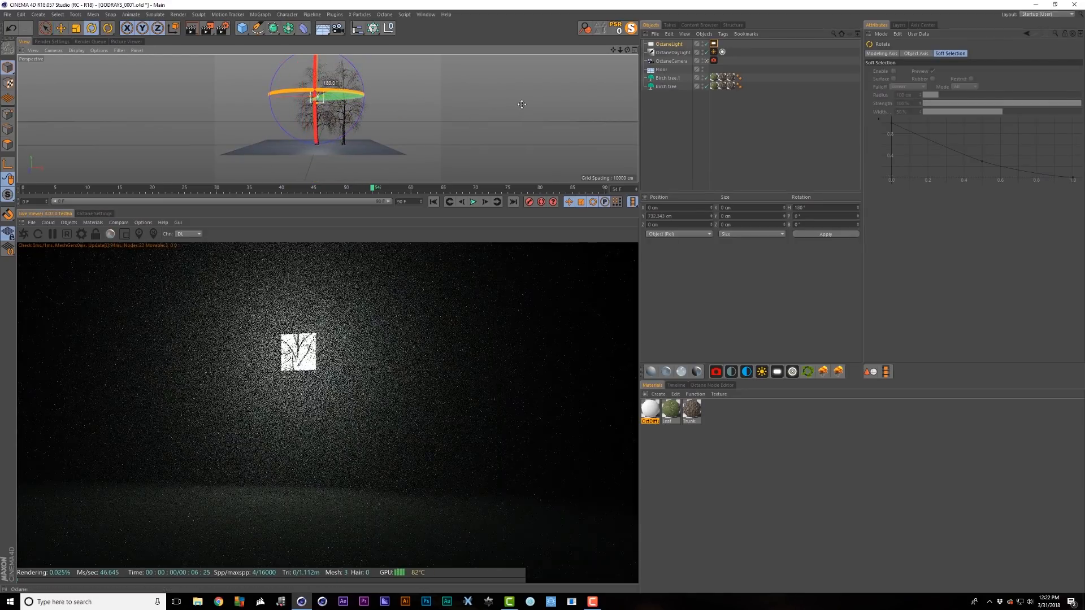
{"action": "key", "text": "e"}
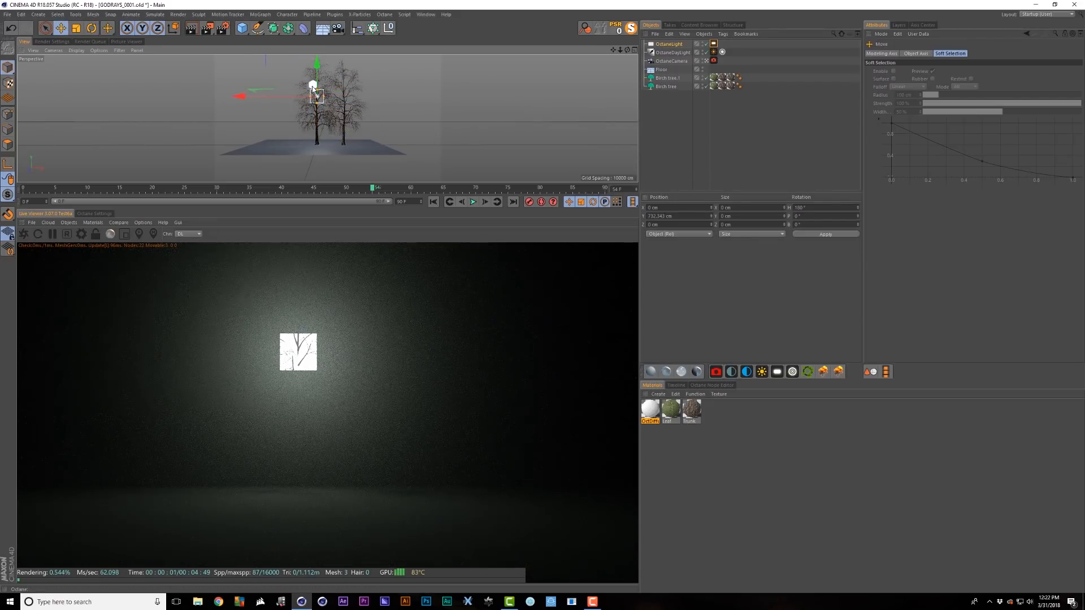
{"action": "left_click_drag", "start_coordinate": [312, 89], "coordinate": [325, 102]}
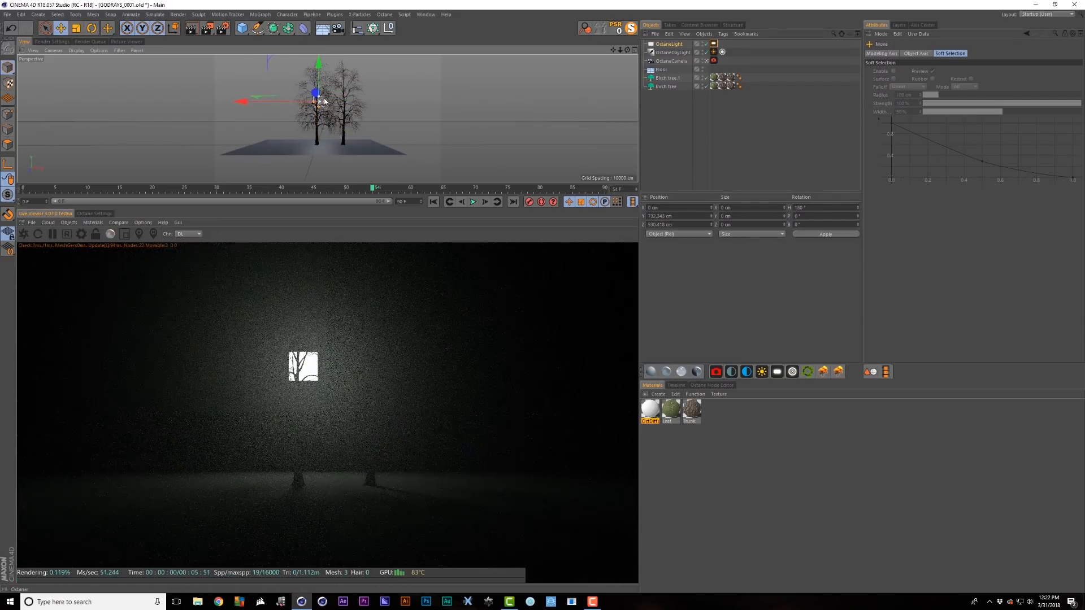
{"action": "scroll", "coordinate": [328, 105], "scroll_direction": "up", "scroll_amount": 3}
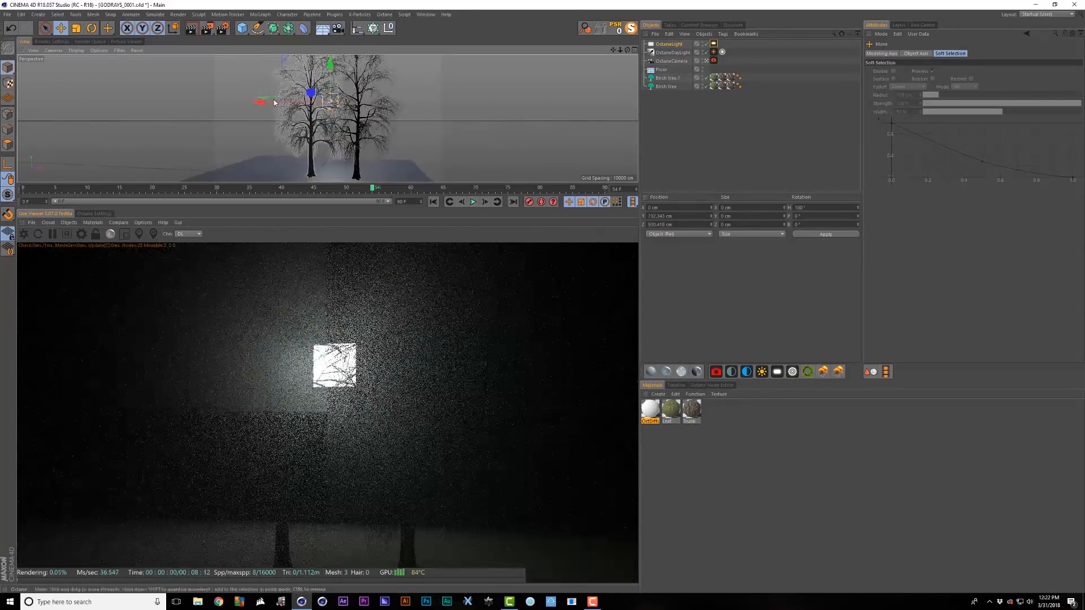
{"action": "left_click_drag", "start_coordinate": [269, 101], "coordinate": [279, 103]}
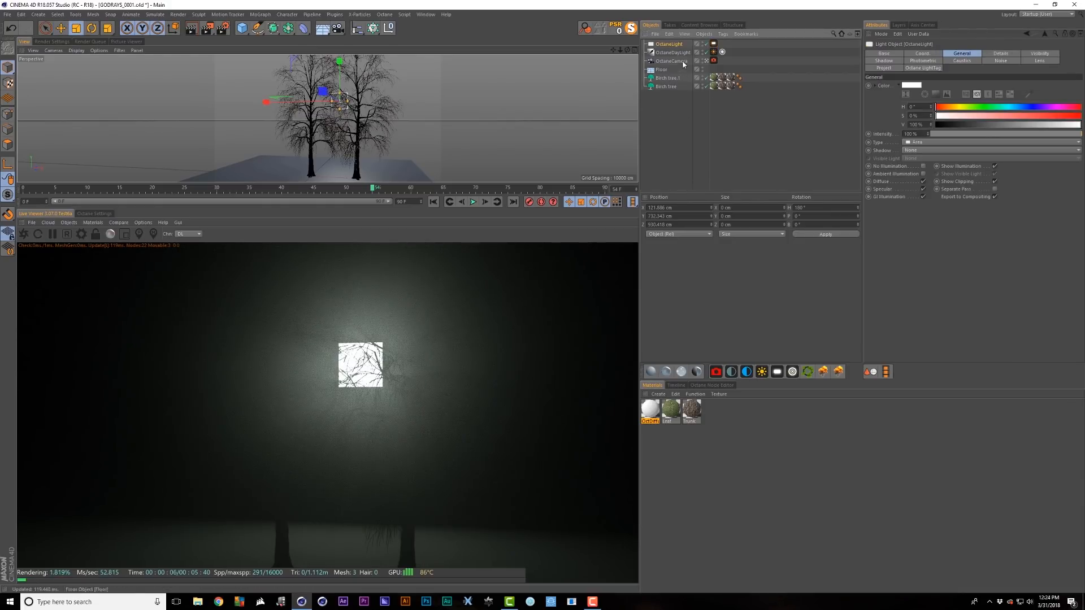
- Set the Octane light's Area Shape to Sphere and scale it down to about 25.6 cm
{"action": "left_click", "coordinate": [1001, 54]}
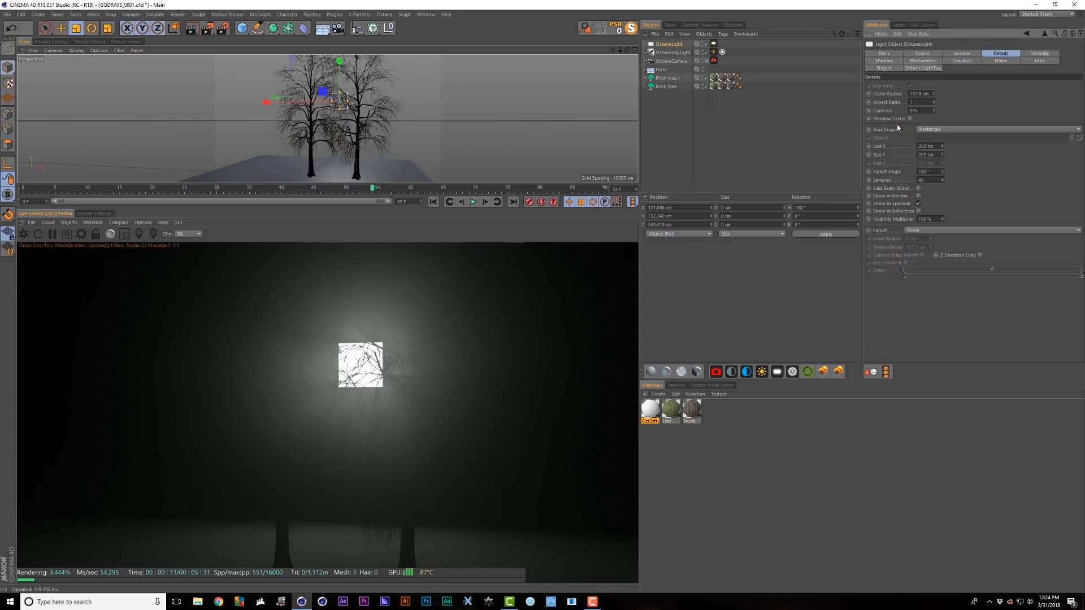
{"action": "left_click", "coordinate": [927, 130]}
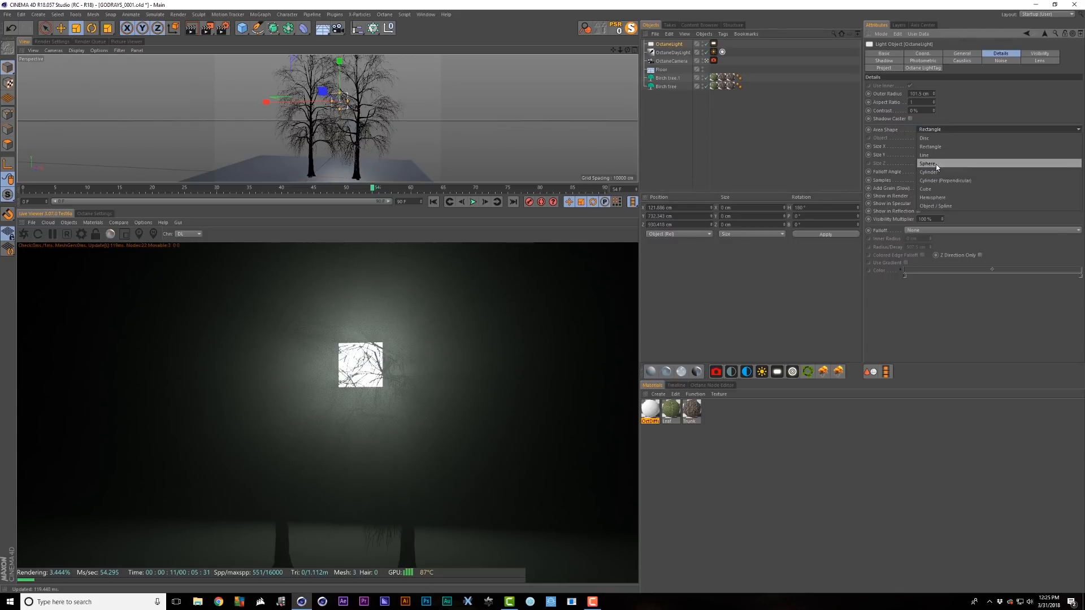
{"action": "left_click", "coordinate": [936, 164]}
{"action": "left_click_drag", "start_coordinate": [484, 168], "coordinate": [182, 150]}
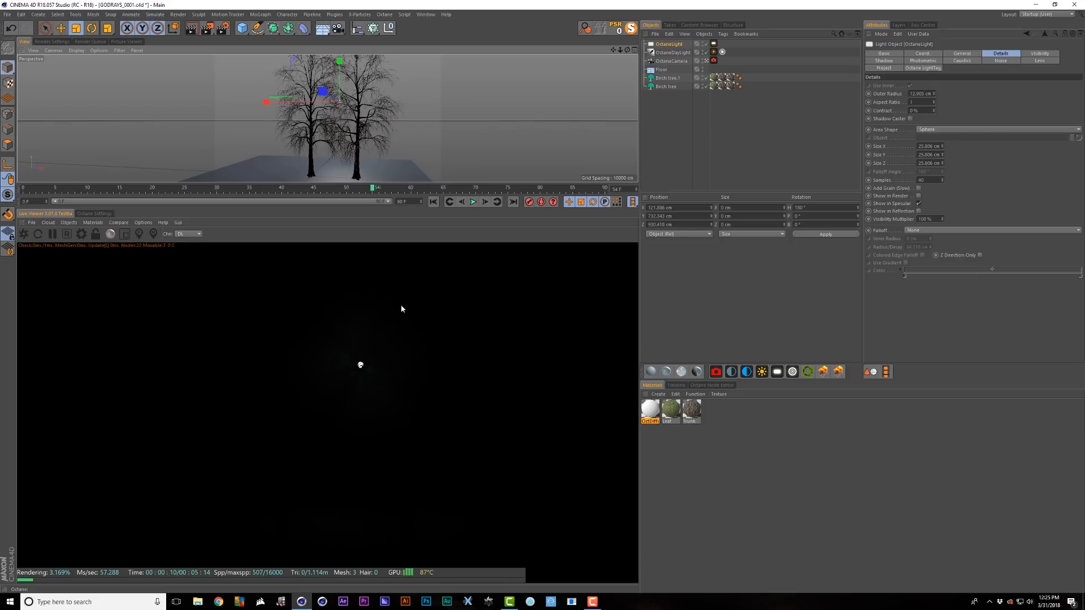
- Set the Octane LightTag Power to 100000
{"action": "left_click", "coordinate": [714, 44]}
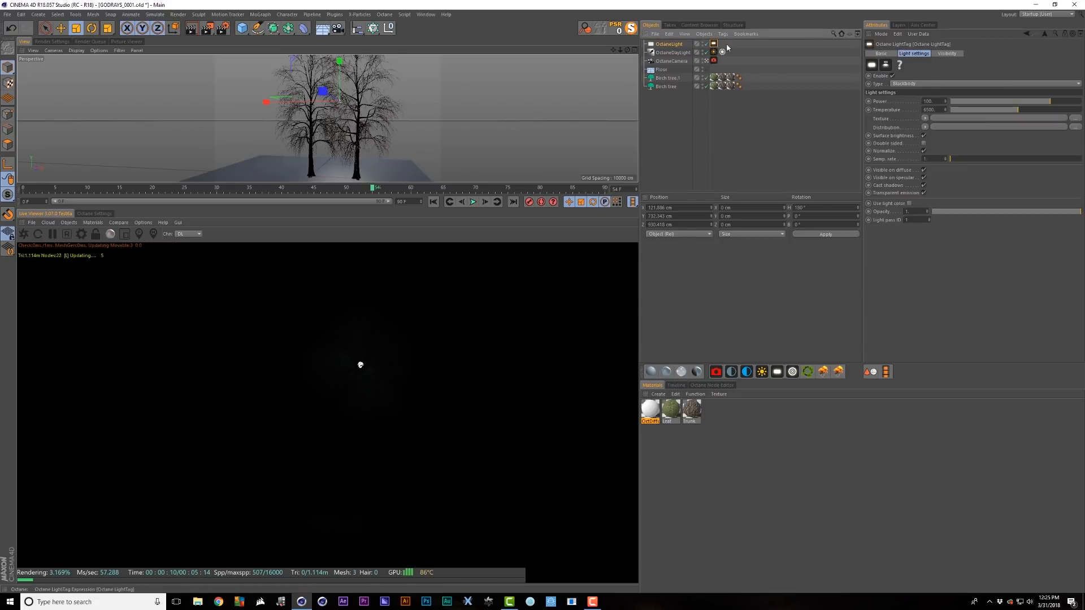
{"action": "left_click", "coordinate": [924, 101]}
{"action": "type", "text": "1"}
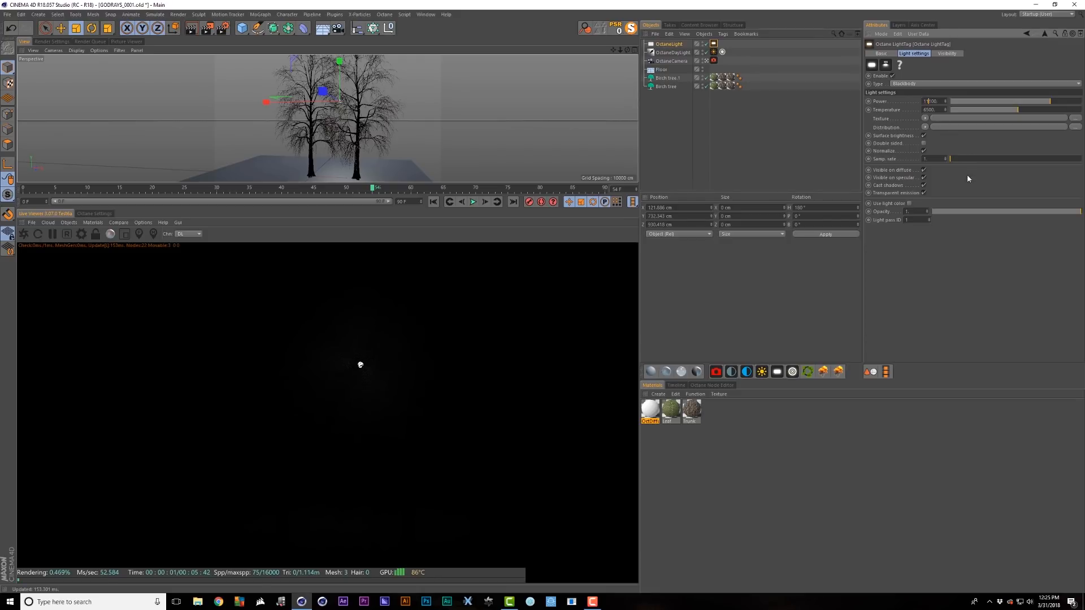
{"action": "type", "text": "1"}
{"action": "key", "text": "Return"}
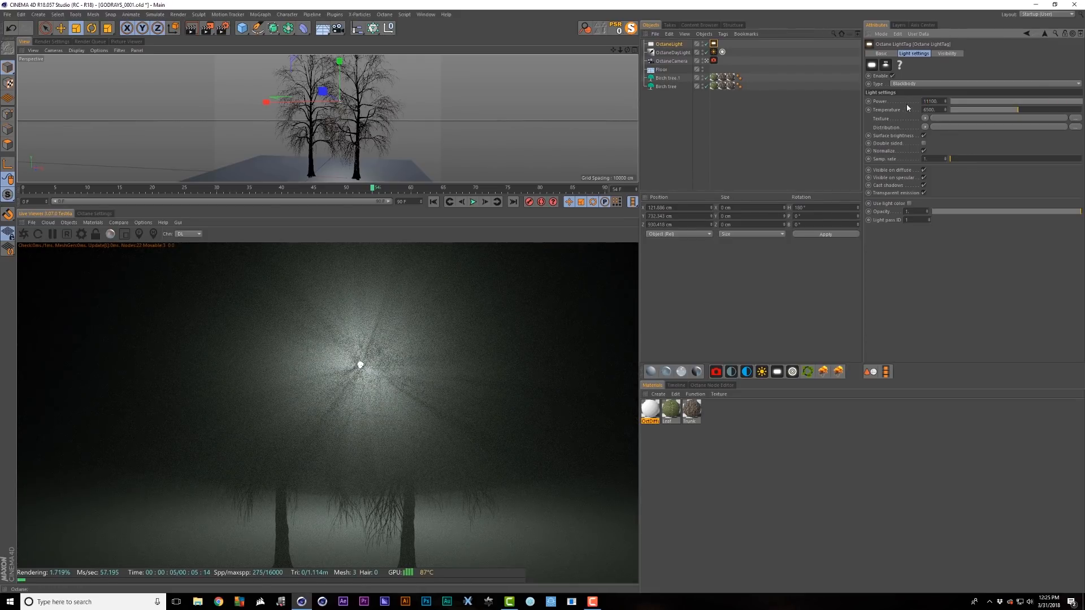
{"action": "type", "text": "1"}
{"action": "key", "text": "Return"}
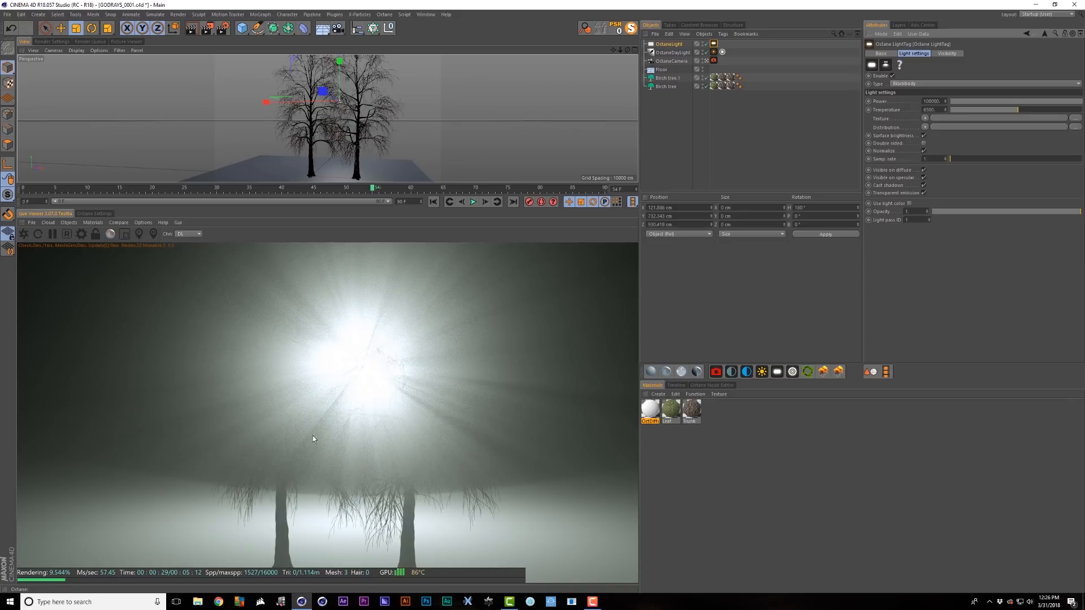
- Store the render buffer, shrink the light, and compare renders with the A/B split
{"action": "left_click", "coordinate": [118, 222]}
{"action": "left_click", "coordinate": [128, 233]}
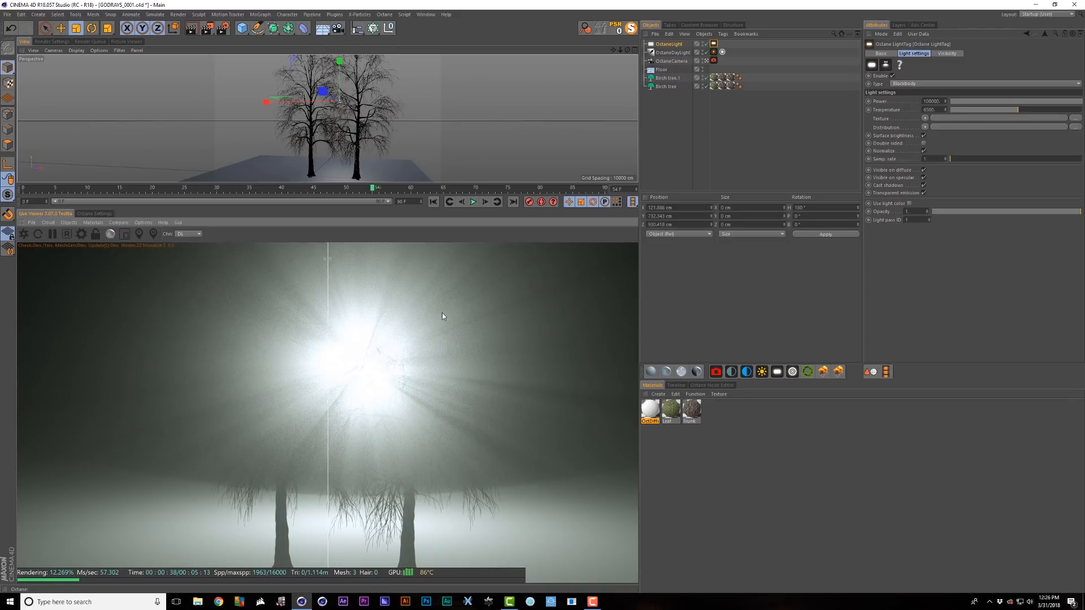
{"action": "key", "text": "t"}
{"action": "left_click_drag", "start_coordinate": [415, 91], "coordinate": [138, 165]}
{"action": "left_click_drag", "start_coordinate": [328, 407], "coordinate": [545, 407]}
- Add a C4doctane FloatTexture with Float 1000 to the light's Texture
{"action": "left_click", "coordinate": [714, 44]}
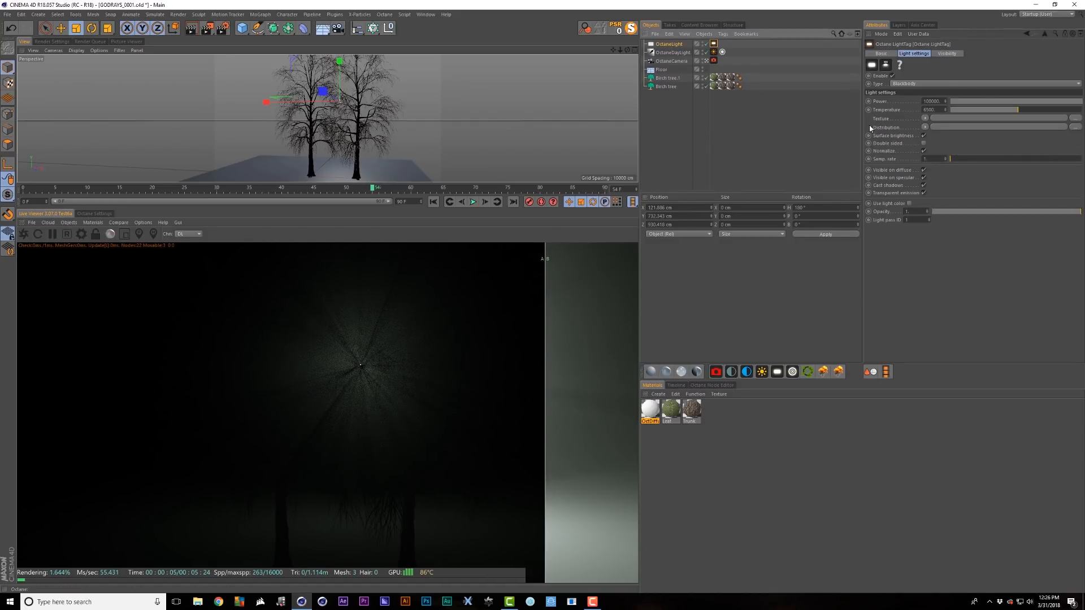
{"action": "left_click", "coordinate": [924, 118]}
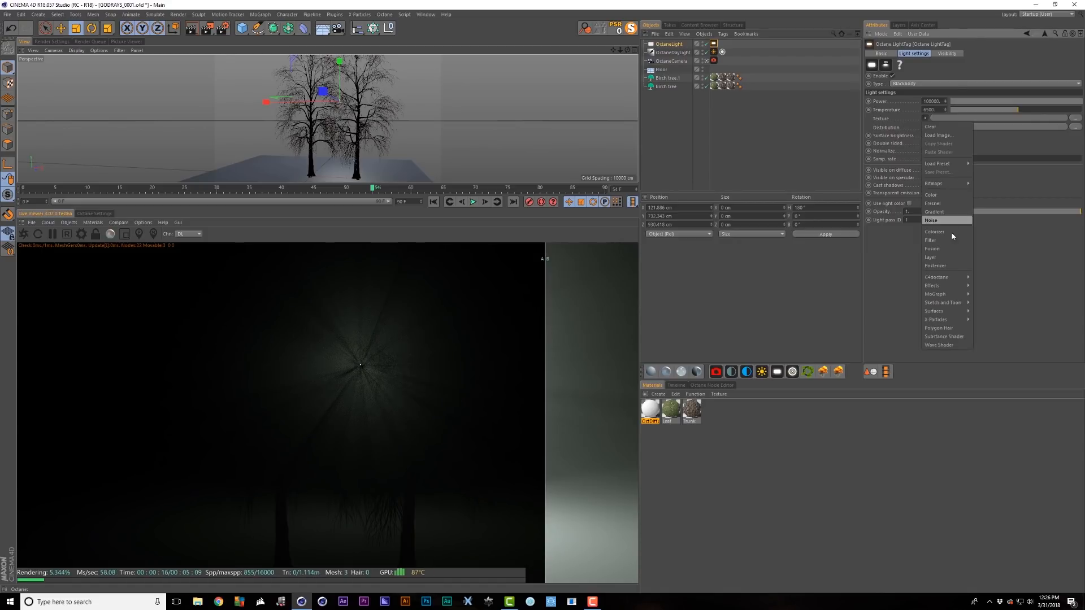
{"action": "mouse_move", "coordinate": [946, 277]}
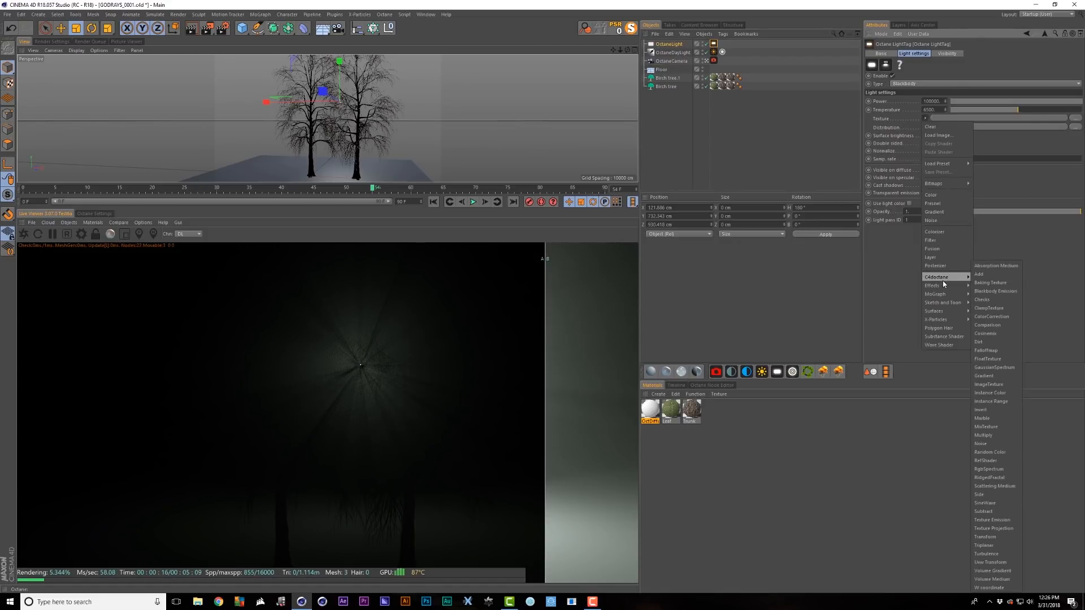
{"action": "left_click", "coordinate": [995, 358]}
{"action": "left_click", "coordinate": [931, 139]}
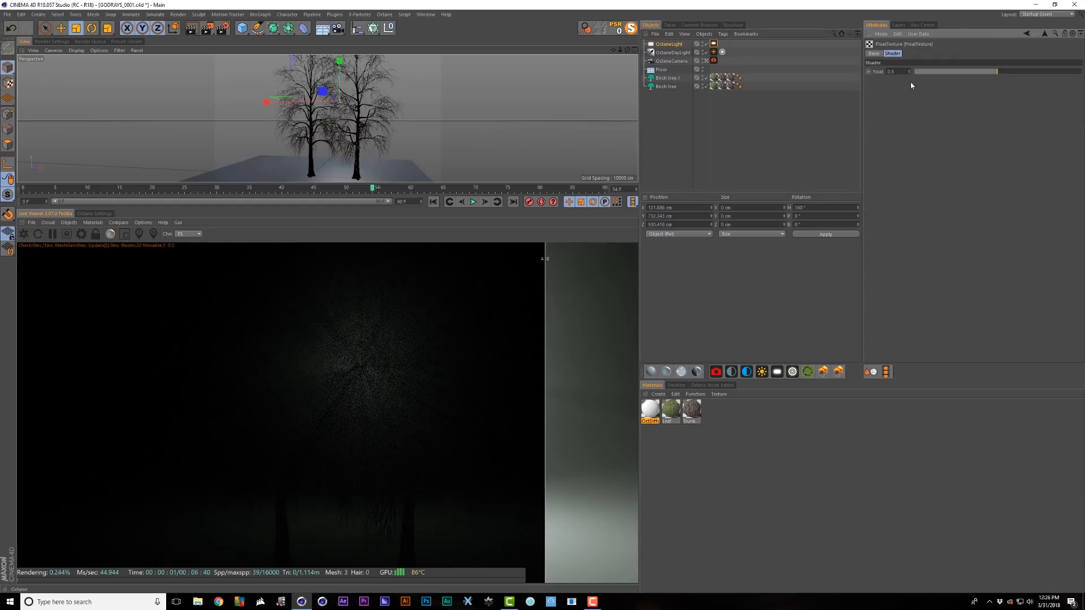
{"action": "type", "text": "1000"}
{"action": "key", "text": "Return"}
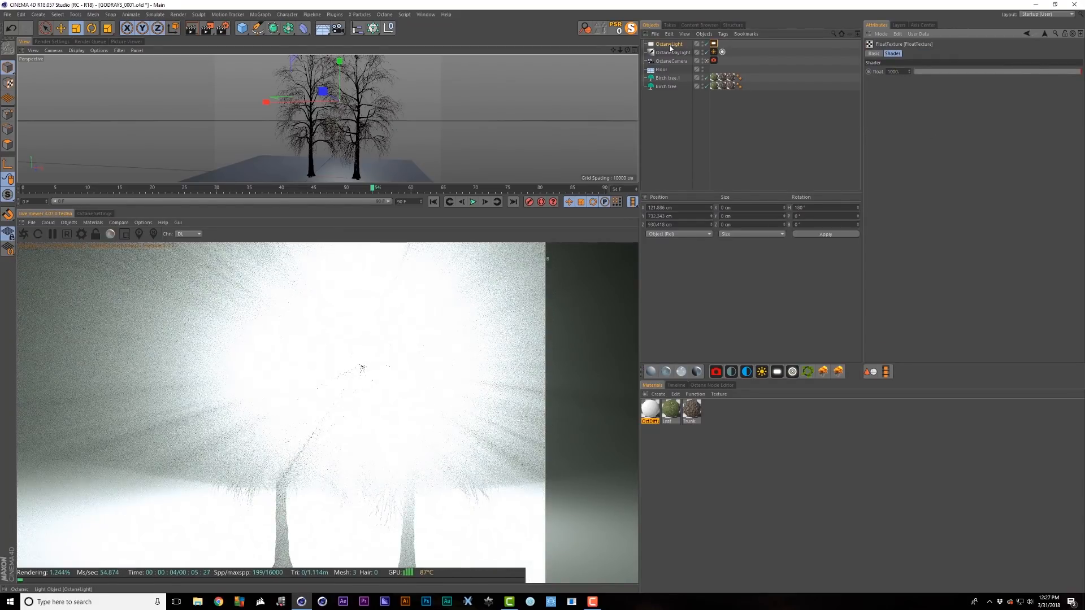
- Resize the light, compare A/B renders, and view the scene from a higher angle
{"action": "left_click_drag", "start_coordinate": [414, 107], "coordinate": [358, 113]}
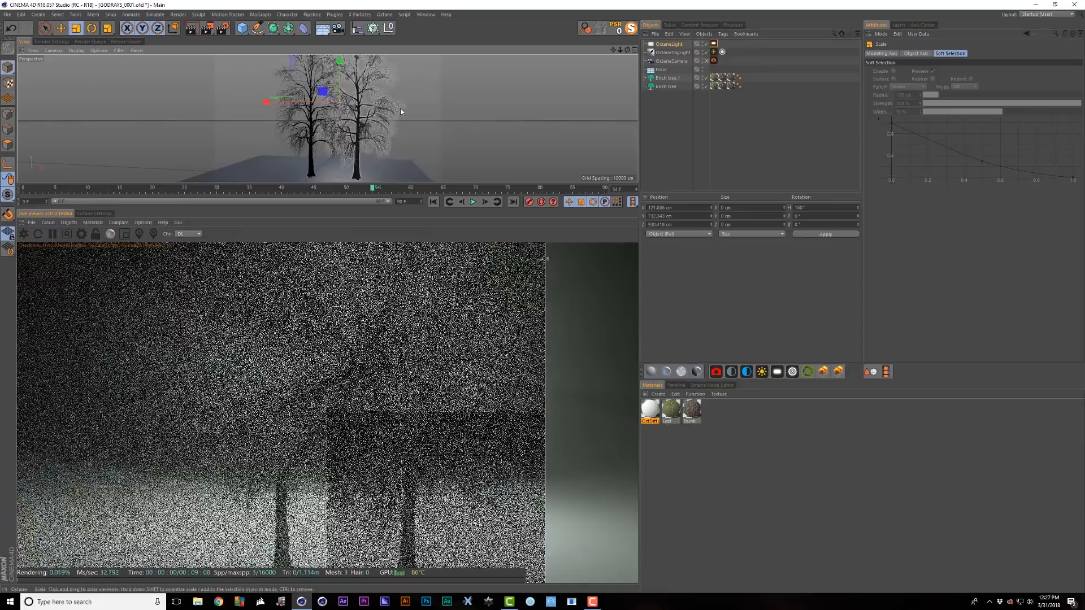
{"action": "left_click_drag", "start_coordinate": [423, 100], "coordinate": [291, 156]}
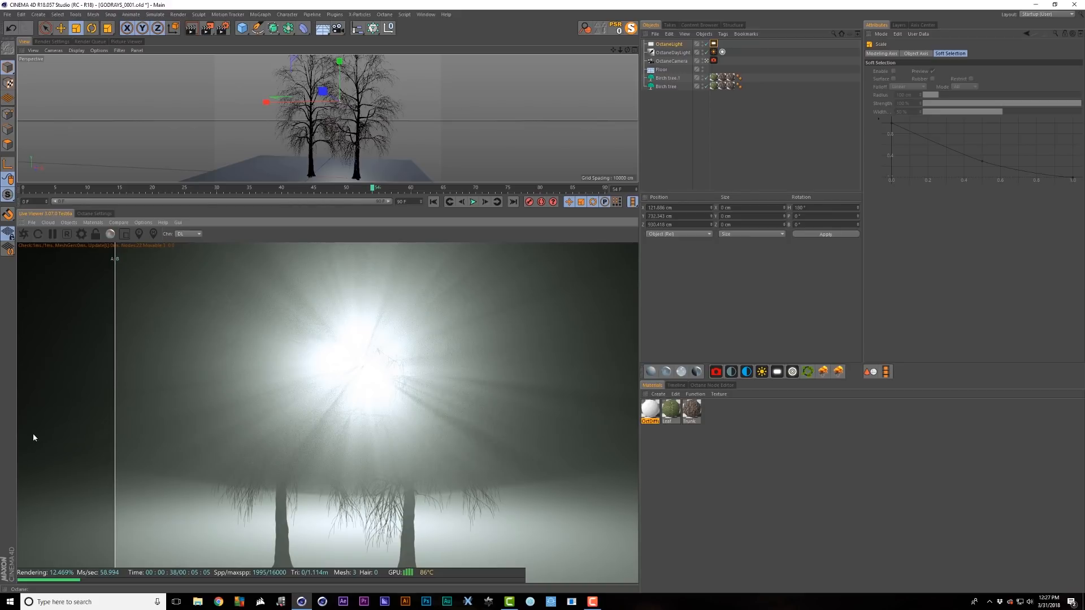
{"action": "left_click_drag", "start_coordinate": [115, 440], "coordinate": [626, 396]}
{"action": "left_click_drag", "start_coordinate": [362, 91], "coordinate": [370, 108], "text": "alt"}
{"action": "middle_click_drag", "start_coordinate": [370, 108], "coordinate": [360, 77], "text": "alt"}
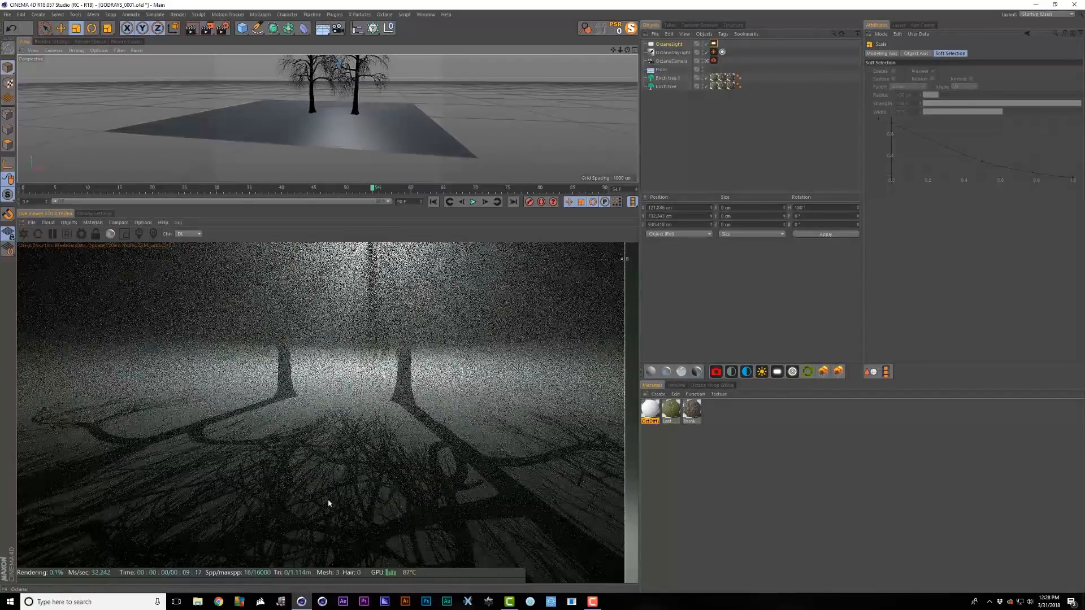
- Store the render buffer, then select the light and enlarge it
{"action": "left_click", "coordinate": [119, 223]}
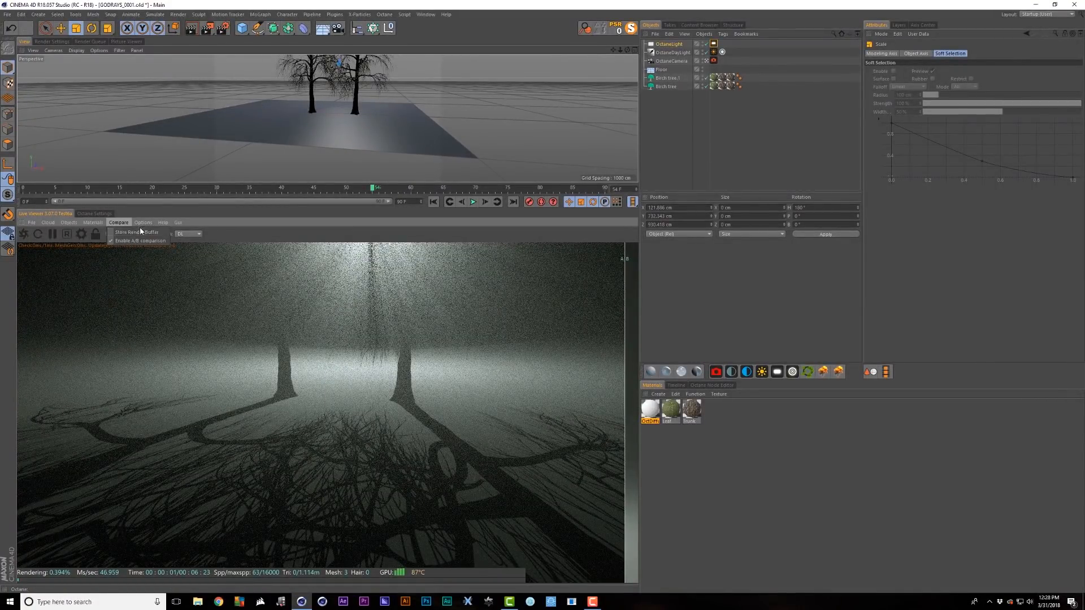
{"action": "left_click", "coordinate": [140, 235]}
{"action": "left_click", "coordinate": [669, 44]}
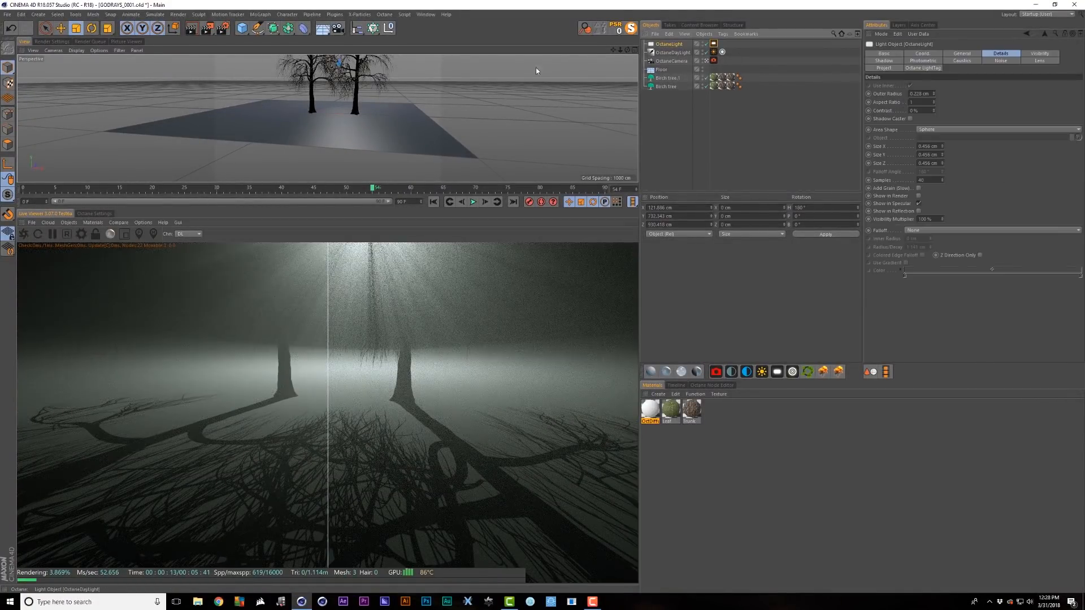
{"action": "left_click", "coordinate": [499, 105]}
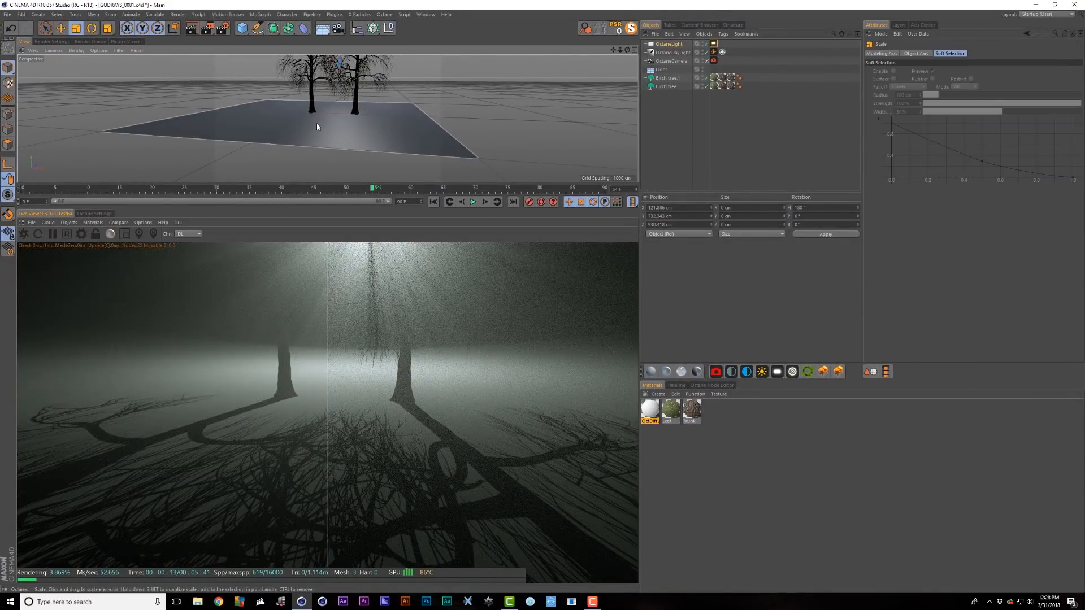
{"action": "left_click_drag", "start_coordinate": [500, 102], "coordinate": [526, 99]}
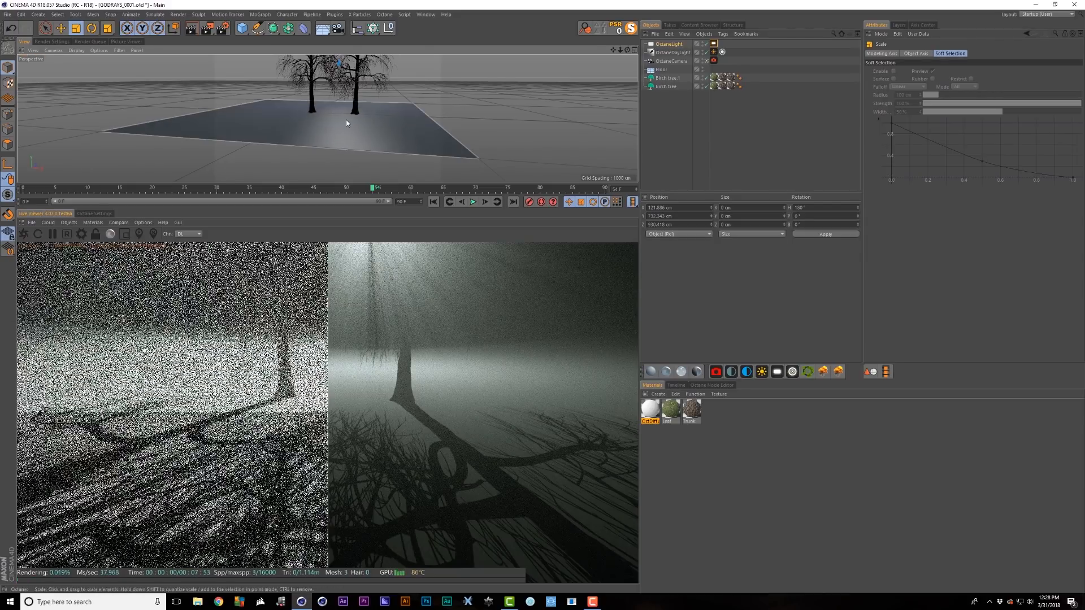
- Clear the LightTag texture, scale the light larger, and compare via the A/B divider
{"action": "left_click", "coordinate": [714, 43]}
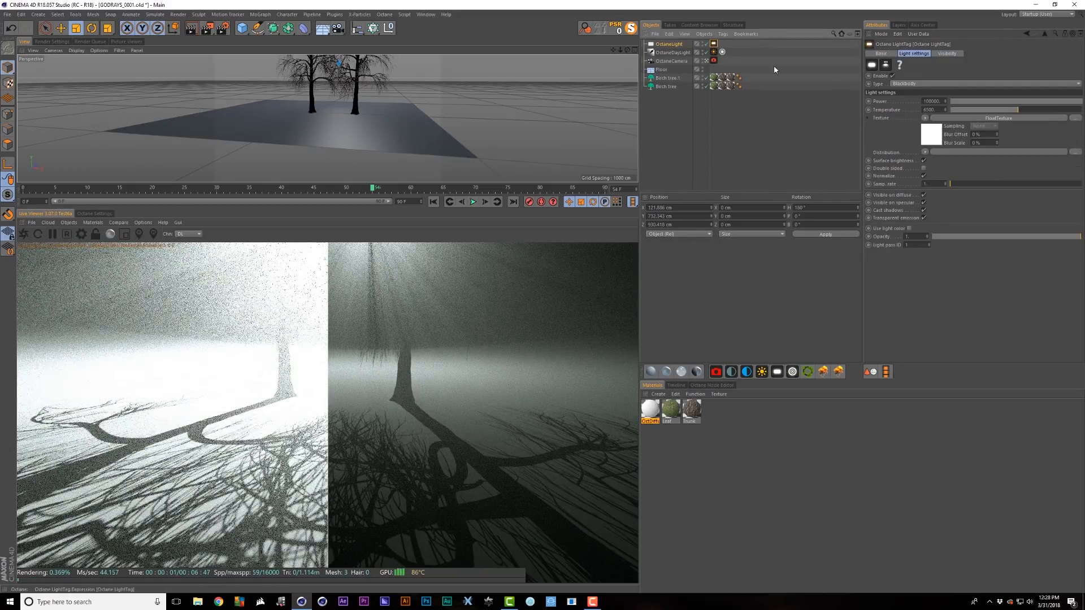
{"action": "left_click", "coordinate": [925, 117]}
{"action": "left_click", "coordinate": [948, 129]}
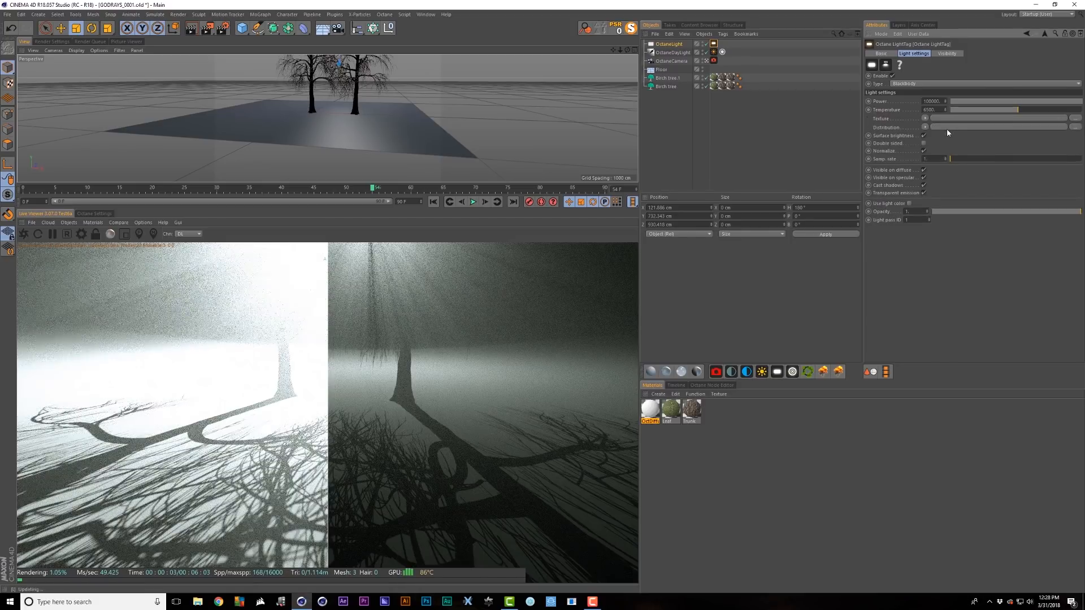
{"action": "left_click_drag", "start_coordinate": [419, 127], "coordinate": [556, 85]}
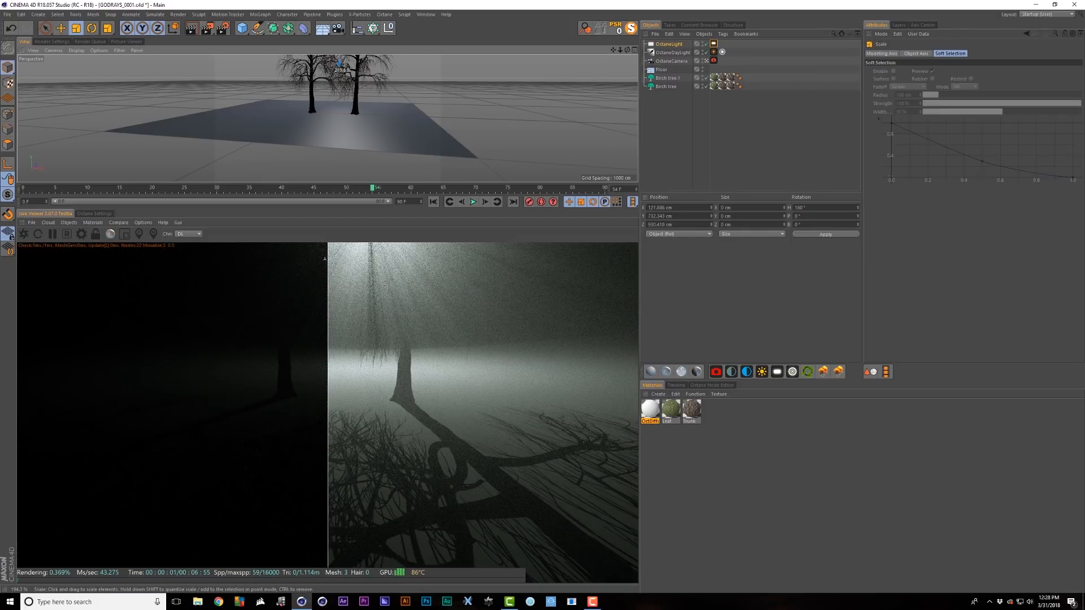
{"action": "left_click_drag", "start_coordinate": [347, 119], "coordinate": [593, 64]}
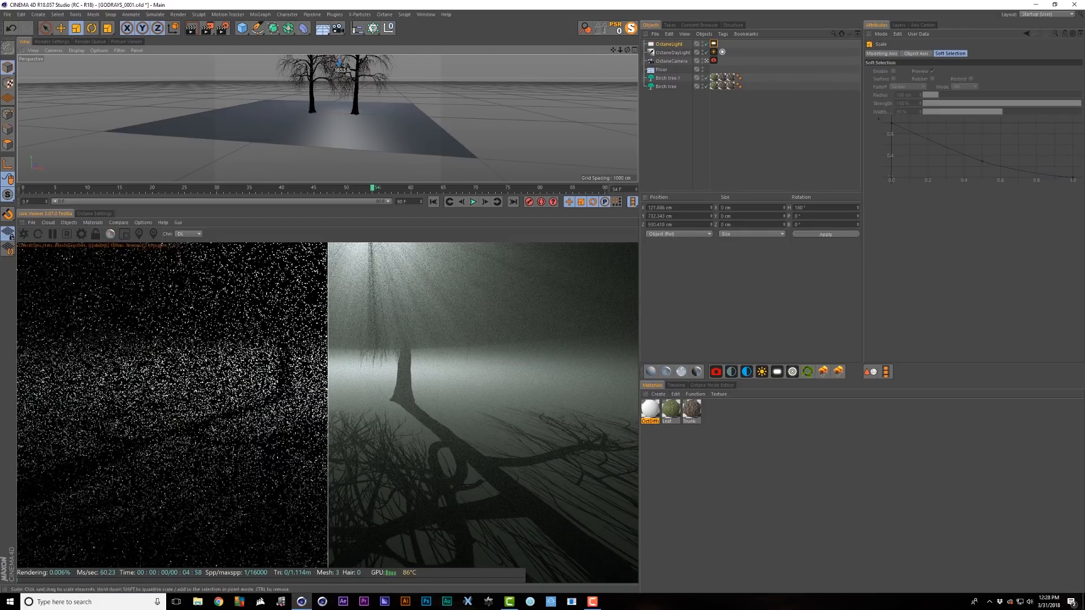
{"action": "left_click_drag", "start_coordinate": [328, 417], "coordinate": [650, 363]}
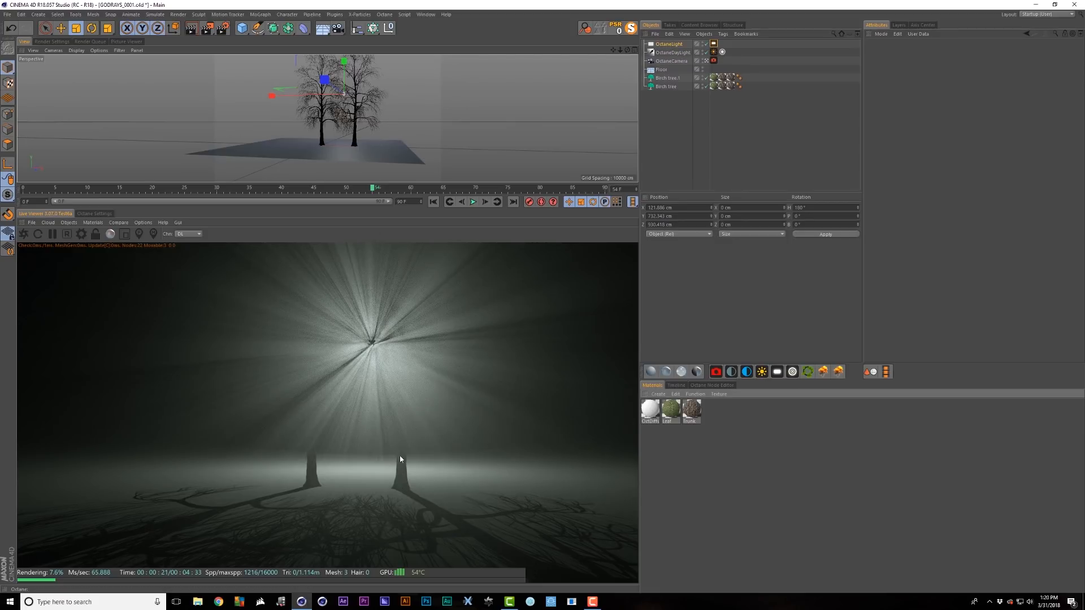
- Add a second Octane area light and move it up and back behind the trees
{"action": "left_click_drag", "start_coordinate": [361, 118], "coordinate": [361, 102], "text": "alt"}
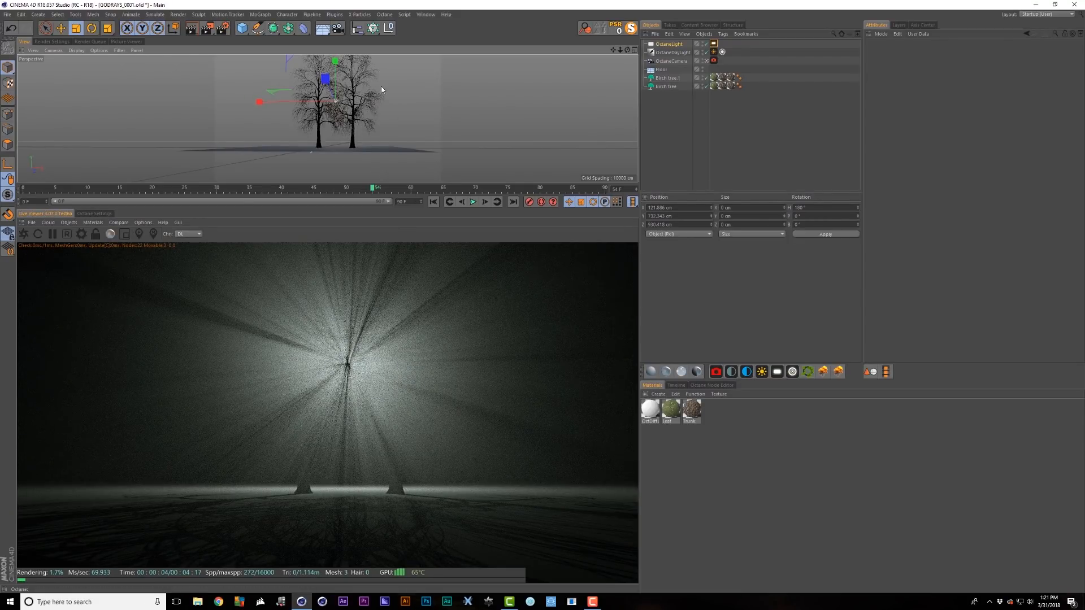
{"action": "key", "text": "e"}
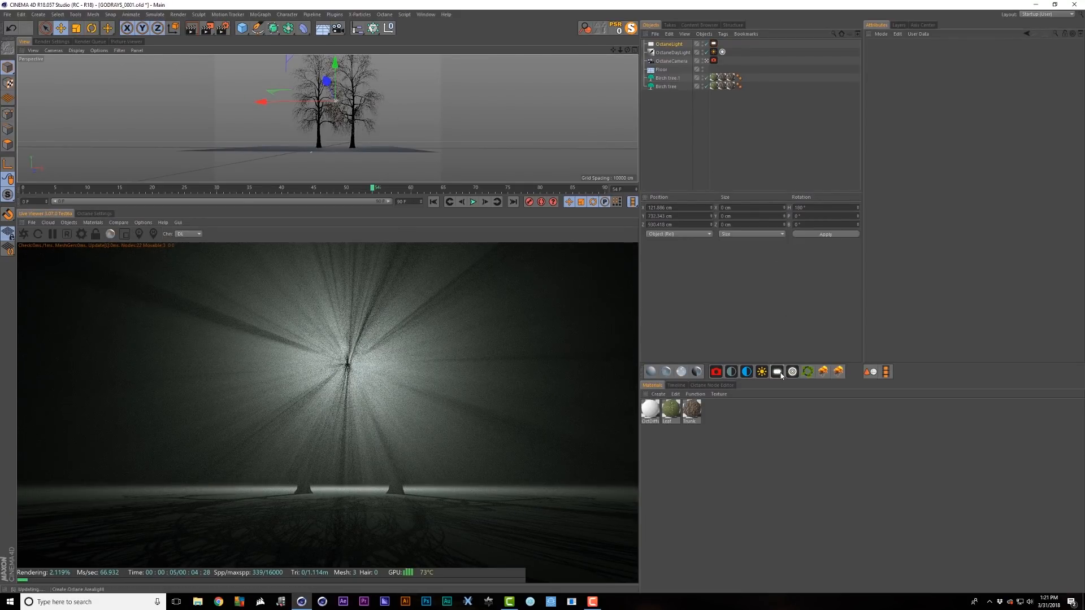
{"action": "left_click", "coordinate": [777, 372]}
{"action": "left_click_drag", "start_coordinate": [324, 97], "coordinate": [323, 66]}
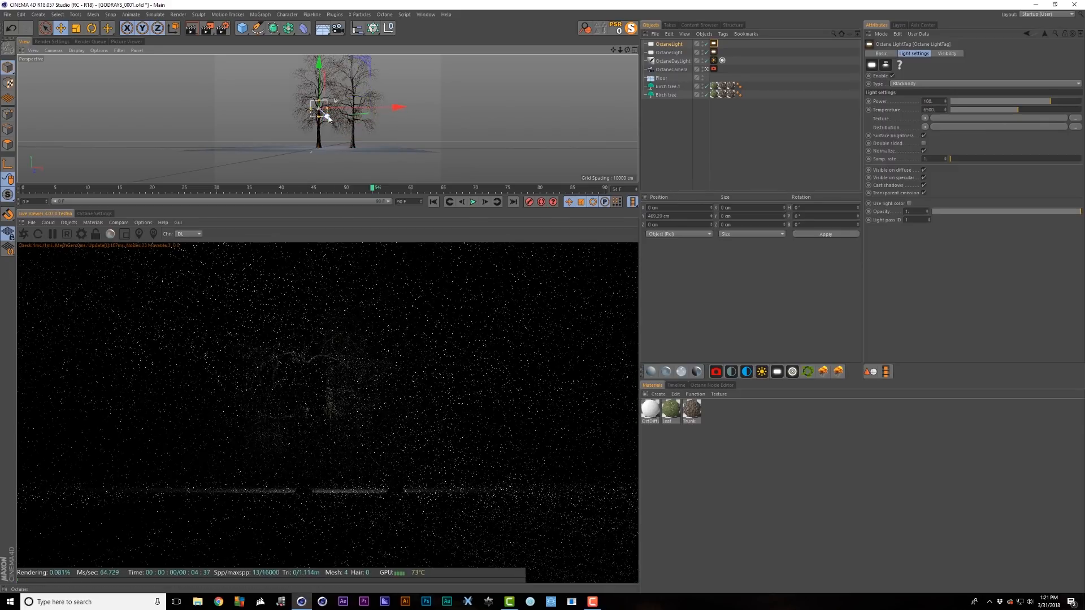
{"action": "left_click_drag", "start_coordinate": [328, 110], "coordinate": [286, 112]}
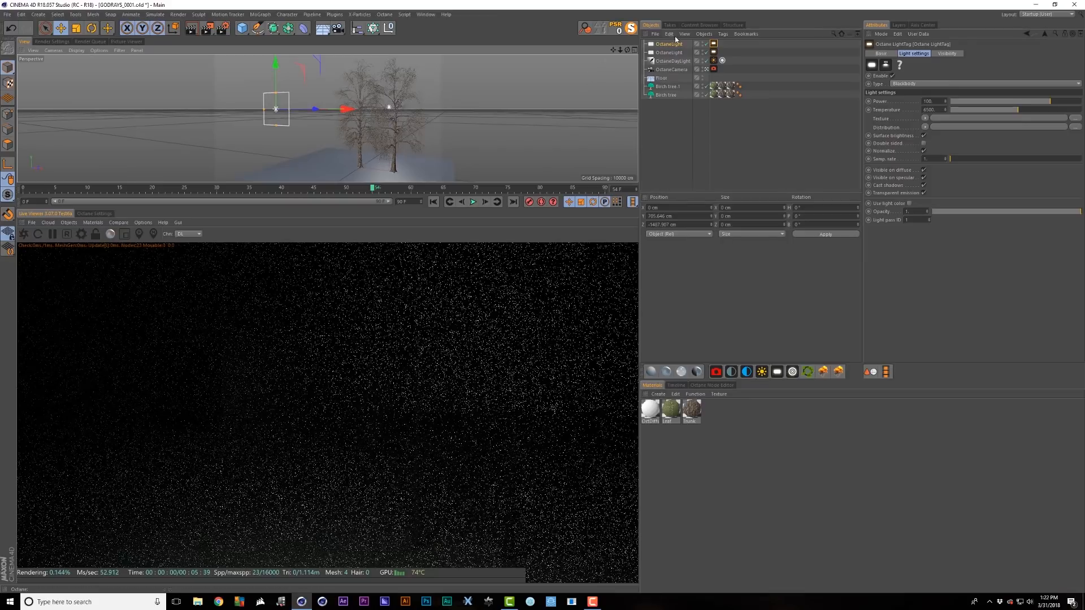
- Raise the new light's Power to 100000 and increase its Samp. rate
{"action": "left_click", "coordinate": [714, 44]}
{"action": "left_click_drag", "start_coordinate": [968, 101], "coordinate": [1080, 101]}
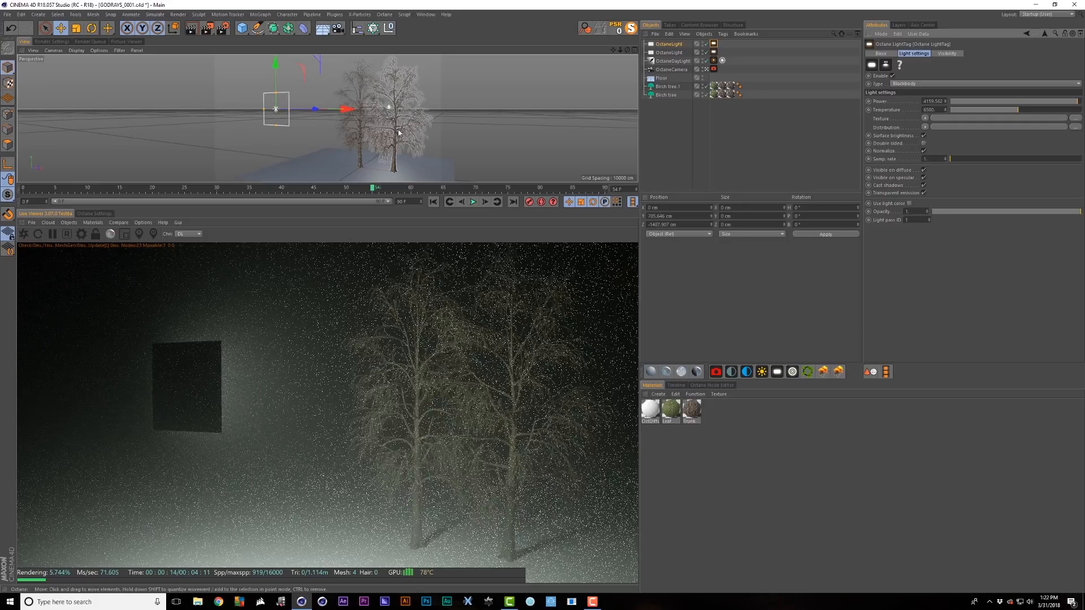
{"action": "left_click", "coordinate": [715, 52]}
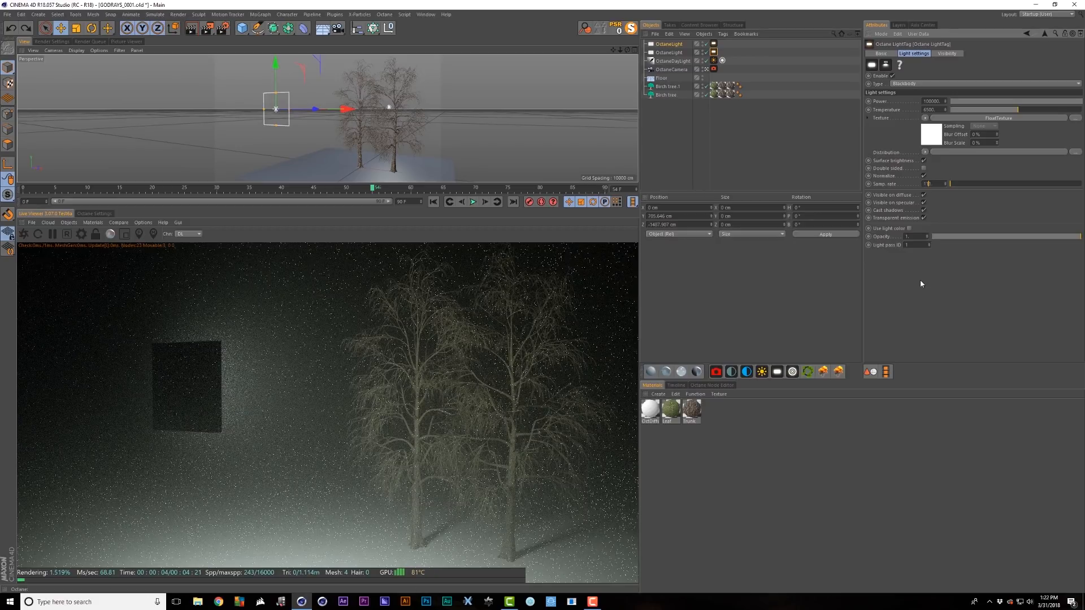
{"action": "type", "text": "111."}
{"action": "key", "text": "Return"}
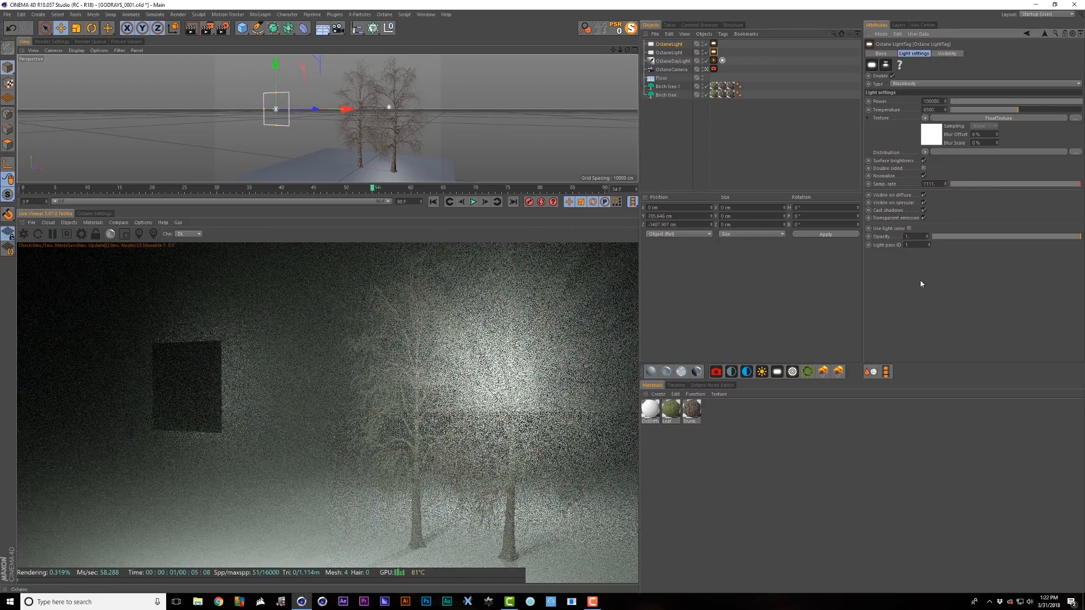
{"action": "key", "text": "ctrl+z"}
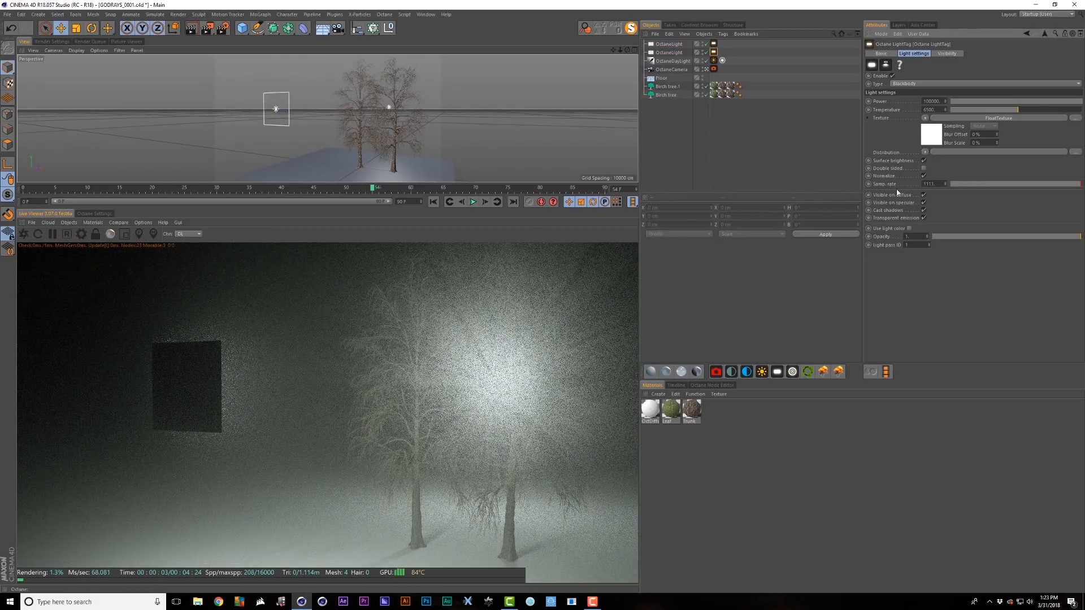
{"action": "type", "text": "11"}
{"action": "key", "text": "Return"}
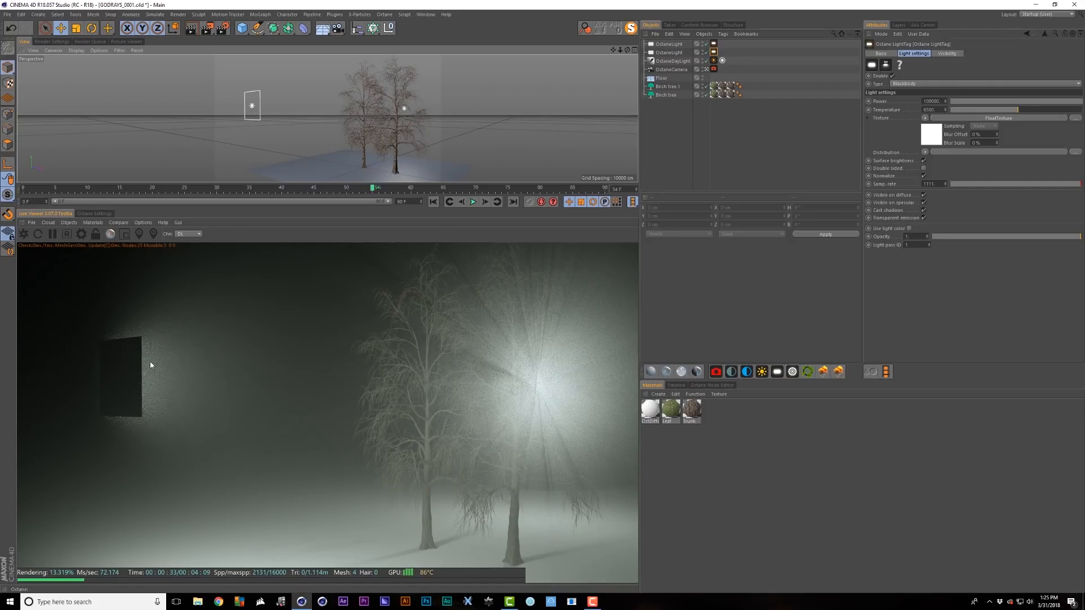
- Move the Octane light back to Z −2144.8 cm behind the trees and review its light tag sample settings
{"action": "left_click", "coordinate": [668, 52]}
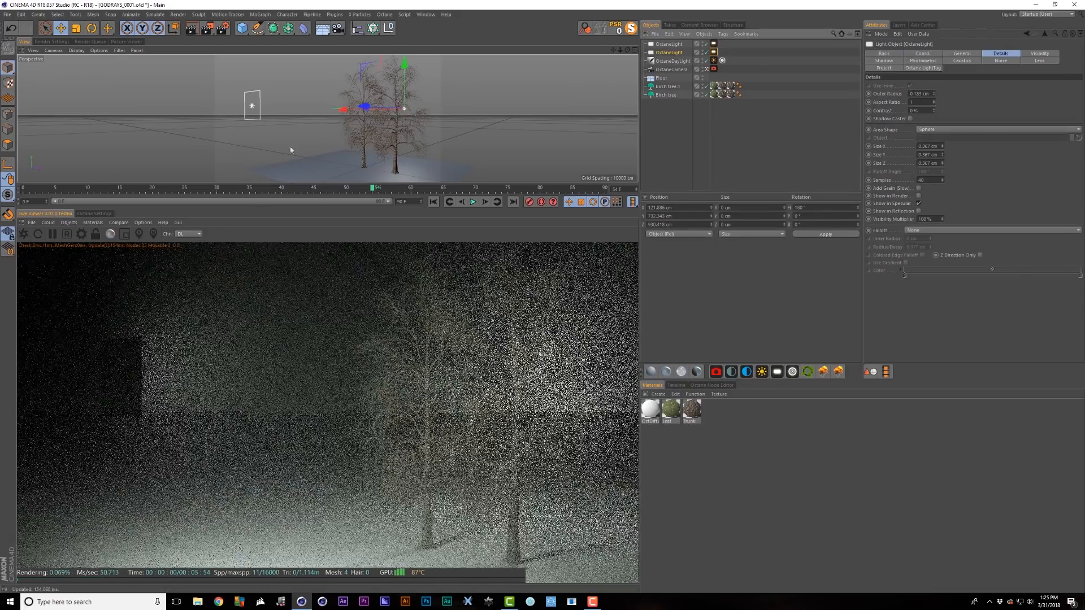
{"action": "left_click", "coordinate": [669, 44]}
{"action": "key", "text": "e"}
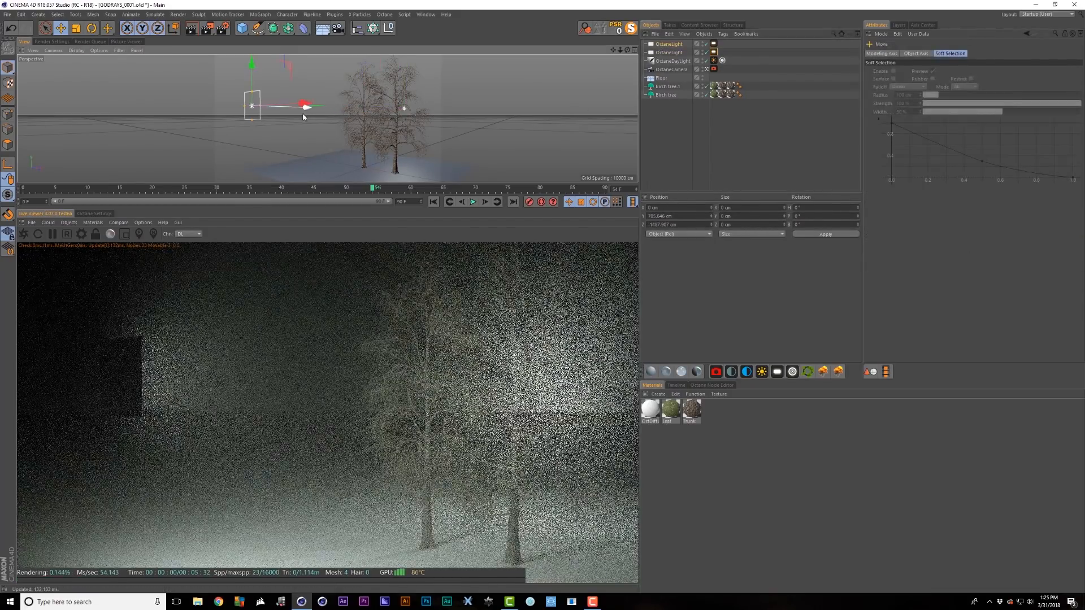
{"action": "left_click_drag", "start_coordinate": [304, 111], "coordinate": [205, 117]}
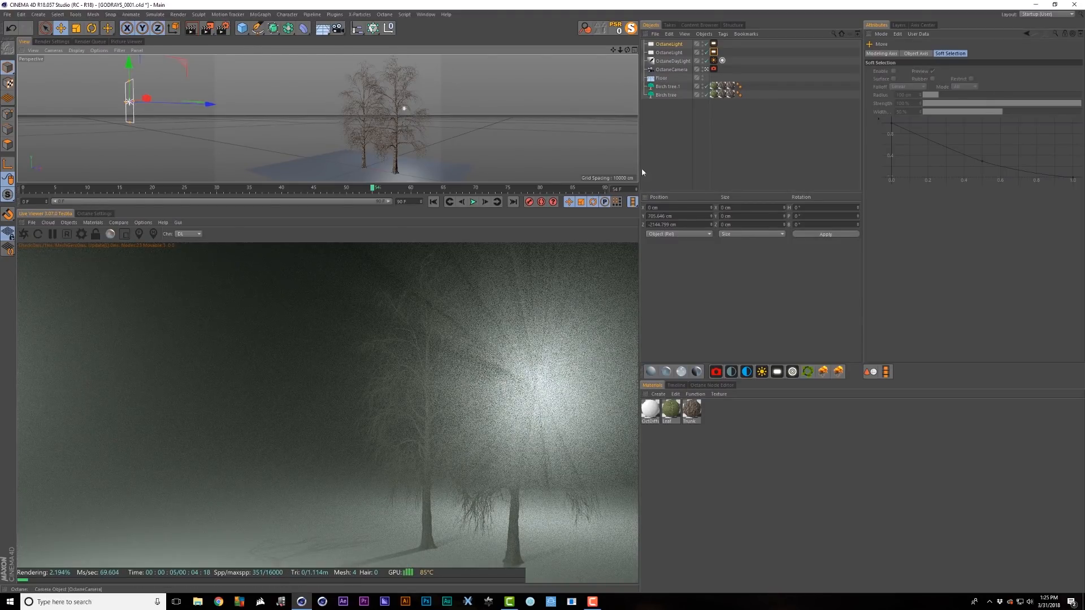
{"action": "left_click", "coordinate": [715, 52]}
{"action": "left_click", "coordinate": [925, 184]}
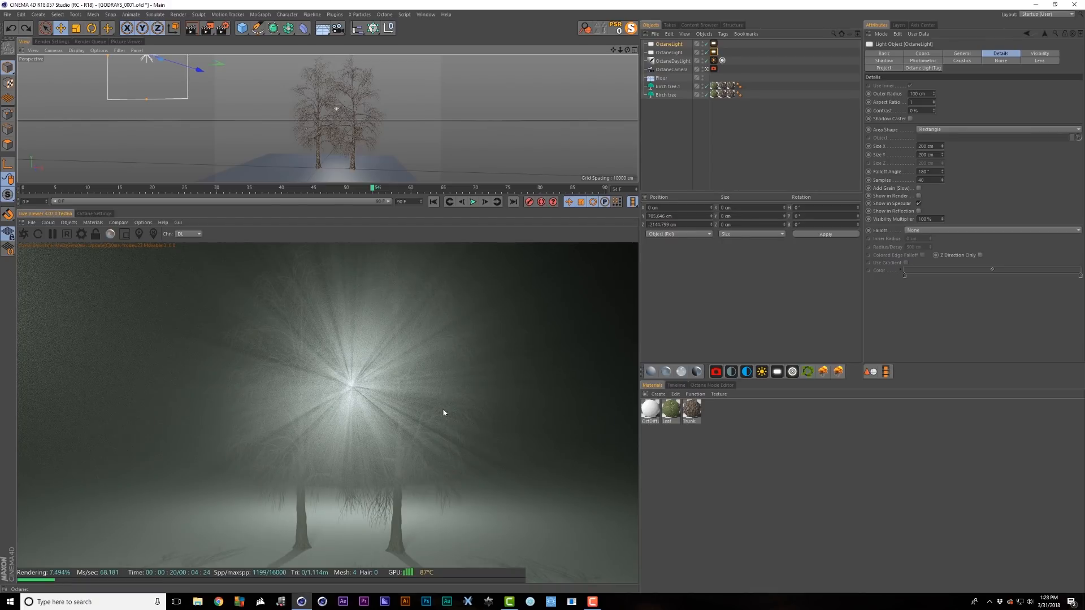
- Add an Octane fog Volume and raise it to about 381.5 cm
{"action": "left_click", "coordinate": [69, 222]}
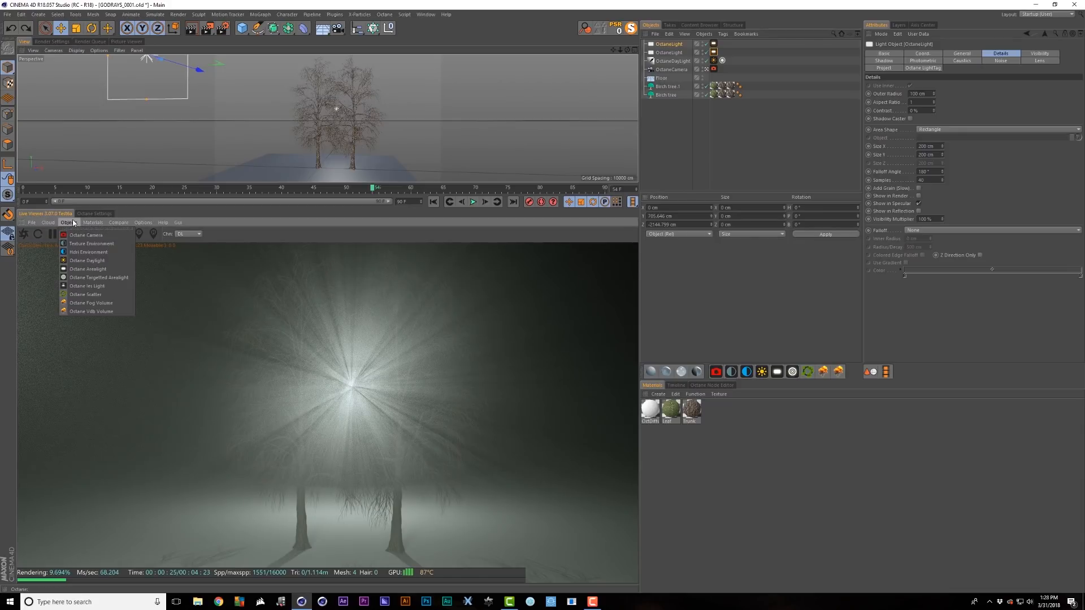
{"action": "left_click", "coordinate": [89, 304]}
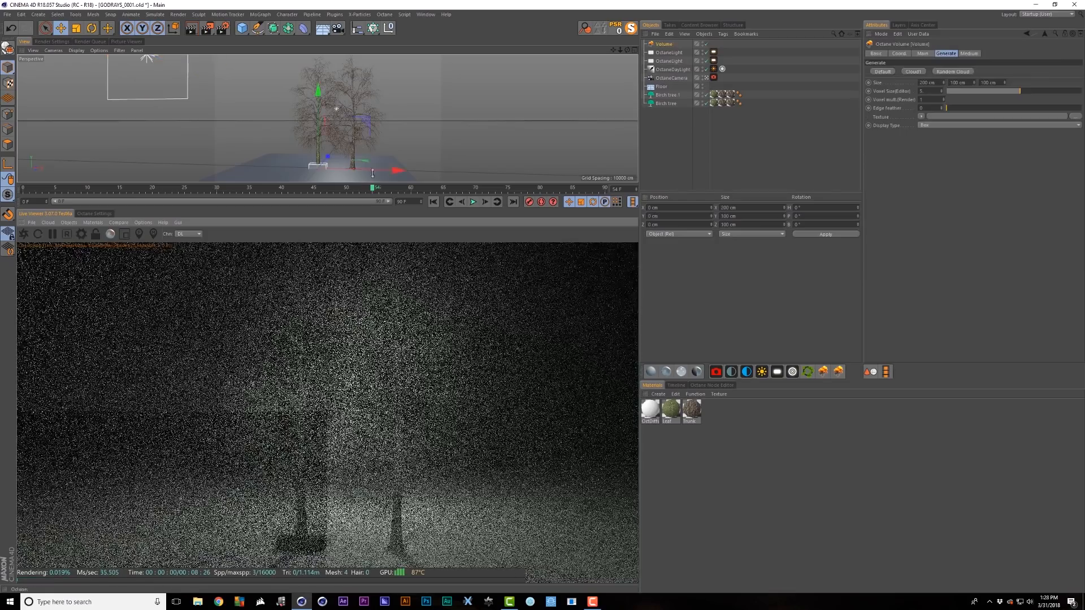
{"action": "left_click_drag", "start_coordinate": [319, 130], "coordinate": [319, 99]}
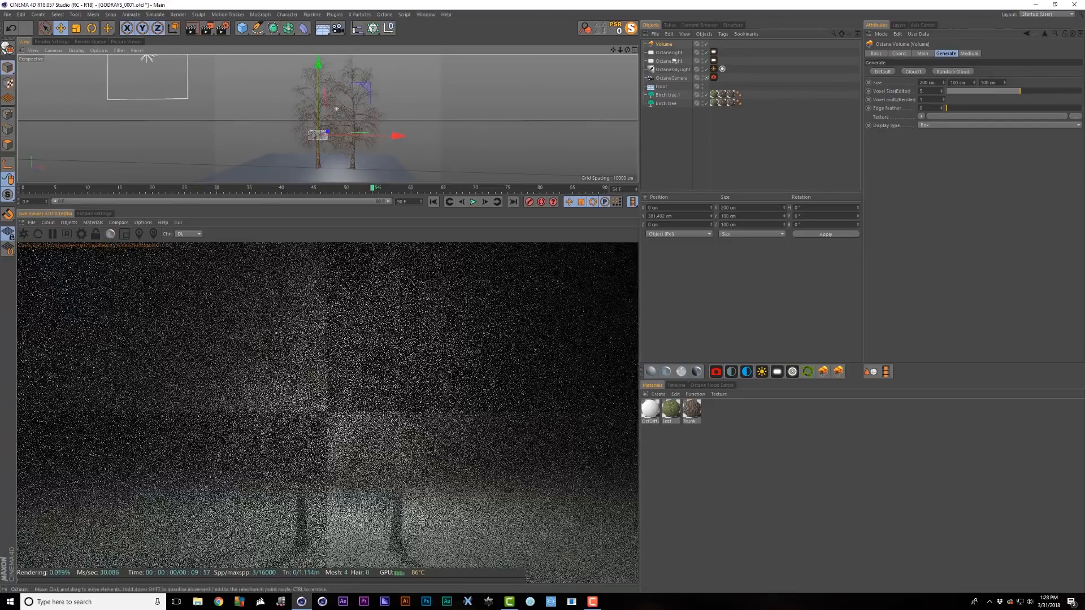
- Remove the fog medium from the Daylight tag
{"action": "left_click", "coordinate": [673, 69]}
{"action": "scroll", "coordinate": [1081, 339], "scroll_direction": "down", "scroll_amount": 3}
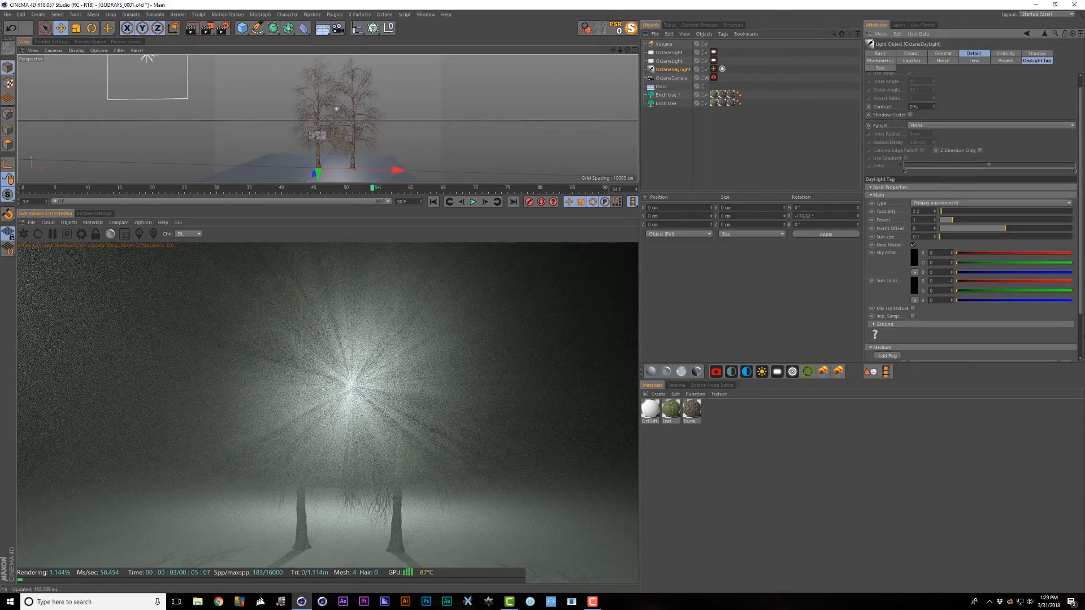
{"action": "left_click", "coordinate": [903, 311]}
{"action": "left_click", "coordinate": [912, 316]}
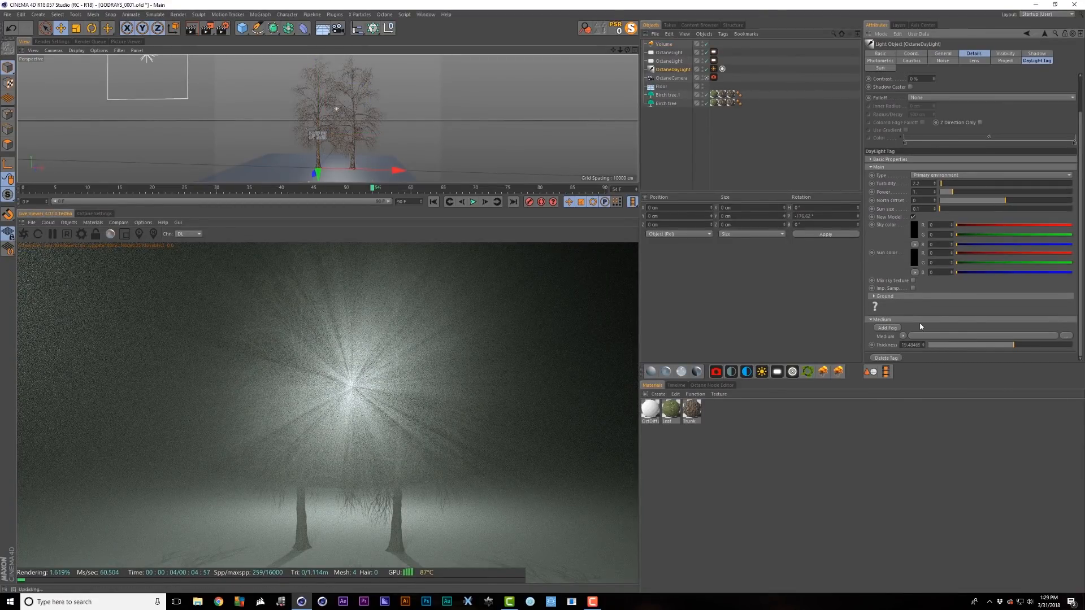
- Scale the fog volume up to about 1386 cm wide
{"action": "left_click", "coordinate": [664, 44]}
{"action": "key", "text": "t"}
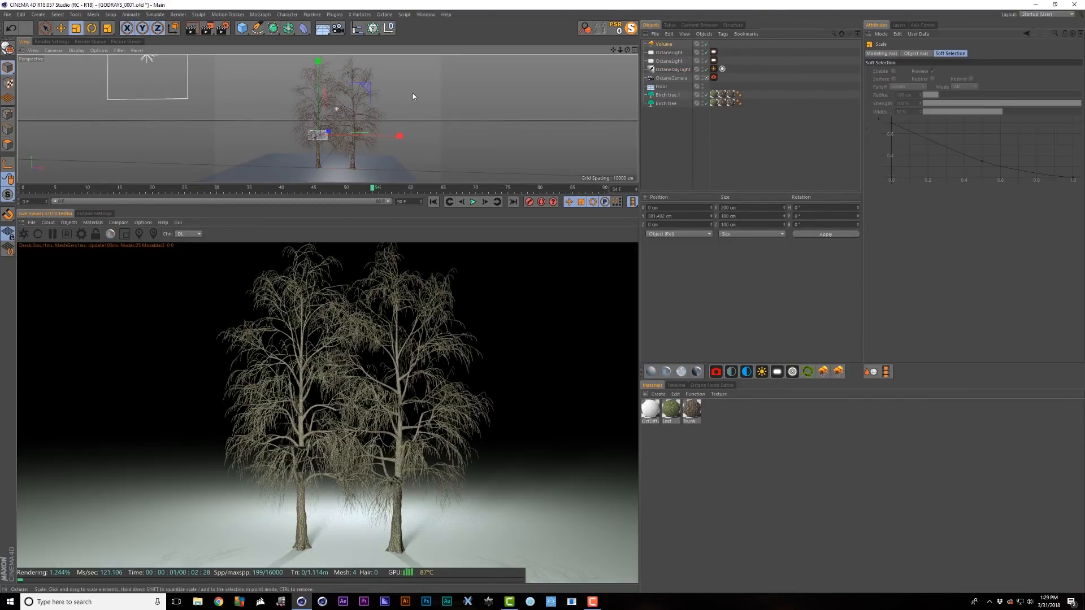
{"action": "left_click_drag", "start_coordinate": [413, 96], "coordinate": [633, 131]}
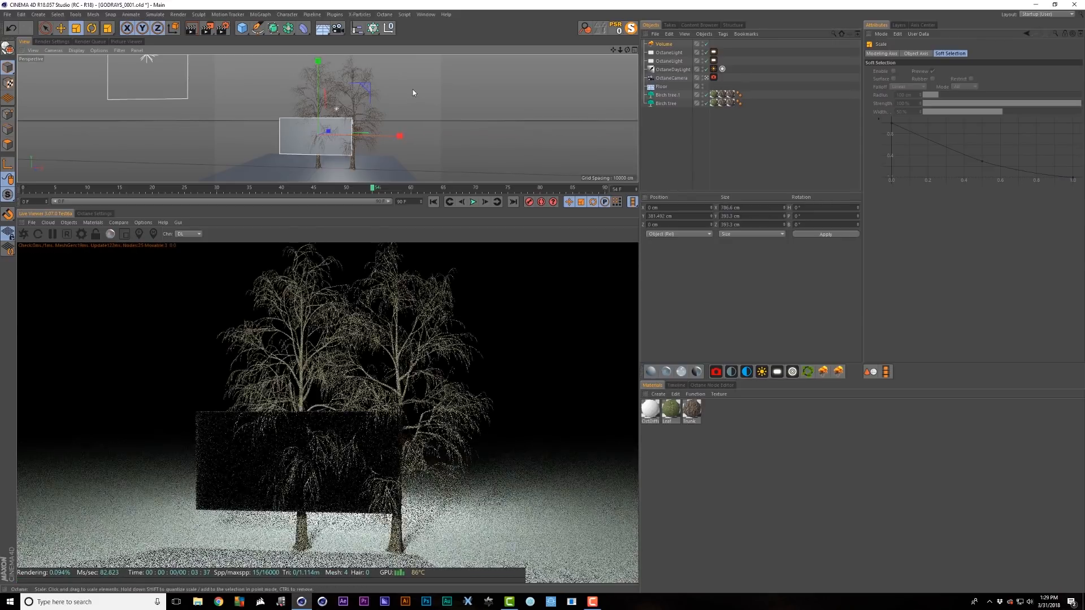
- Set the volume's editor voxel size to 555 and enlarge it to engulf the scene
{"action": "left_click", "coordinate": [662, 44]}
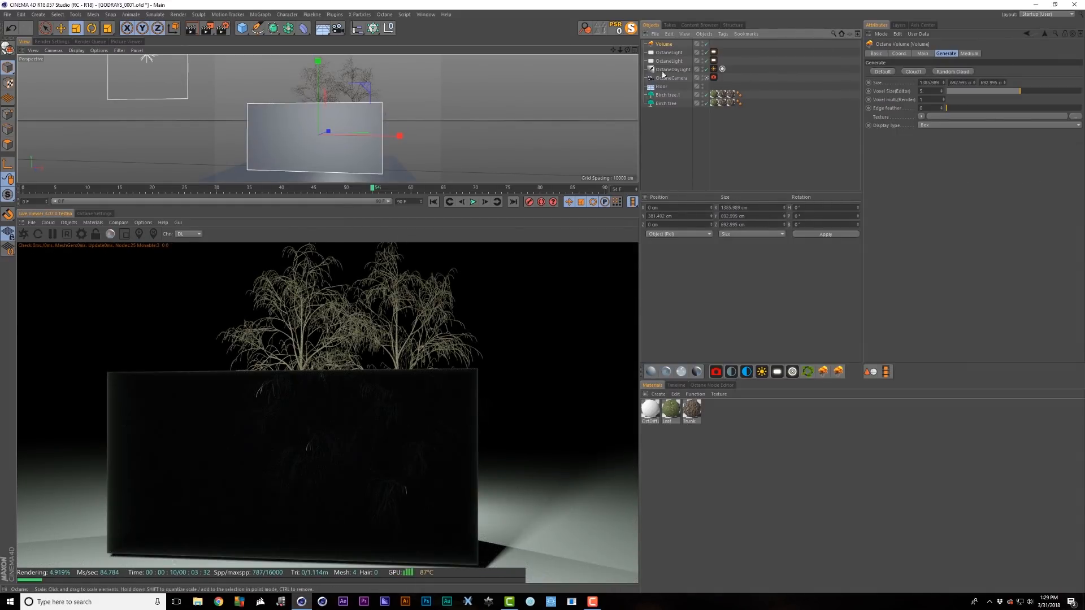
{"action": "left_click", "coordinate": [922, 89]}
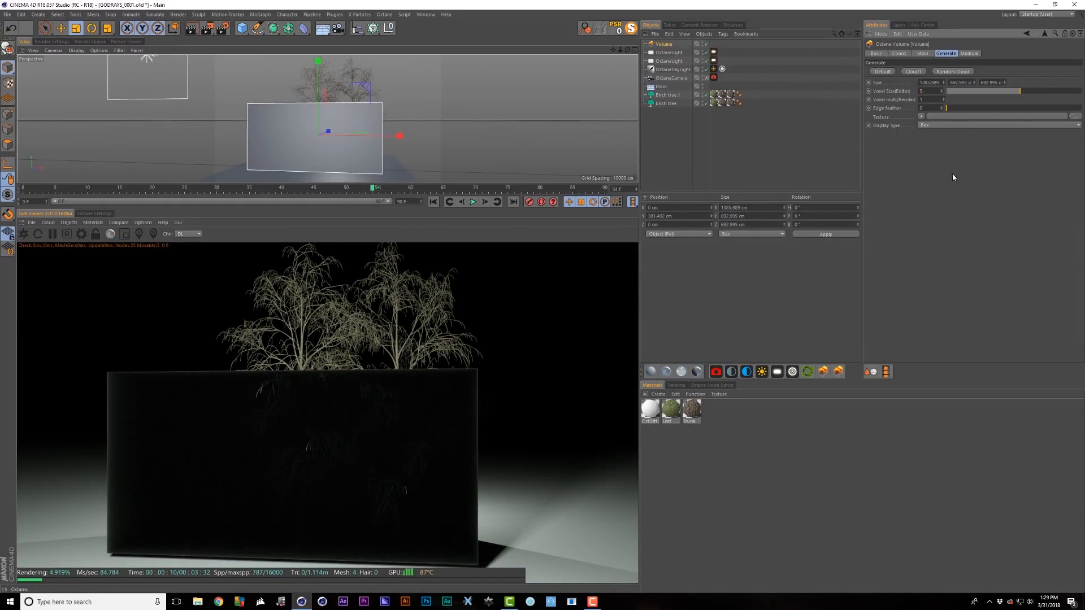
{"action": "type", "text": "5"}
{"action": "key", "text": "Return"}
{"action": "left_click_drag", "start_coordinate": [537, 102], "coordinate": [729, 50]}
{"action": "left_click_drag", "start_coordinate": [446, 119], "coordinate": [477, 118]}
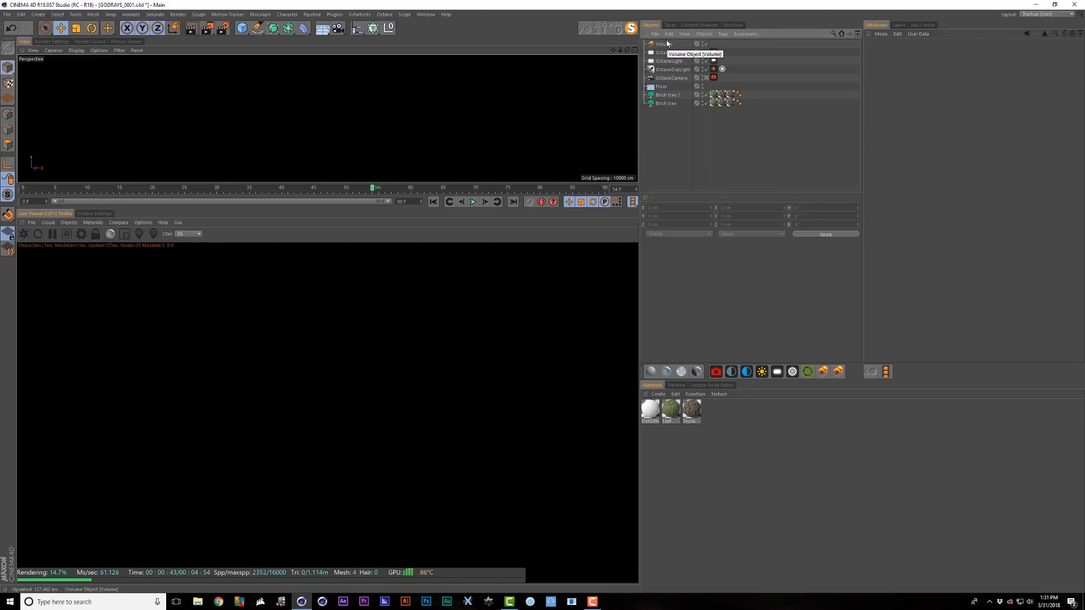
- Raise the fog volume medium's density to about 37.6 and scattering phase to about 0.89
{"action": "left_click", "coordinate": [667, 43]}
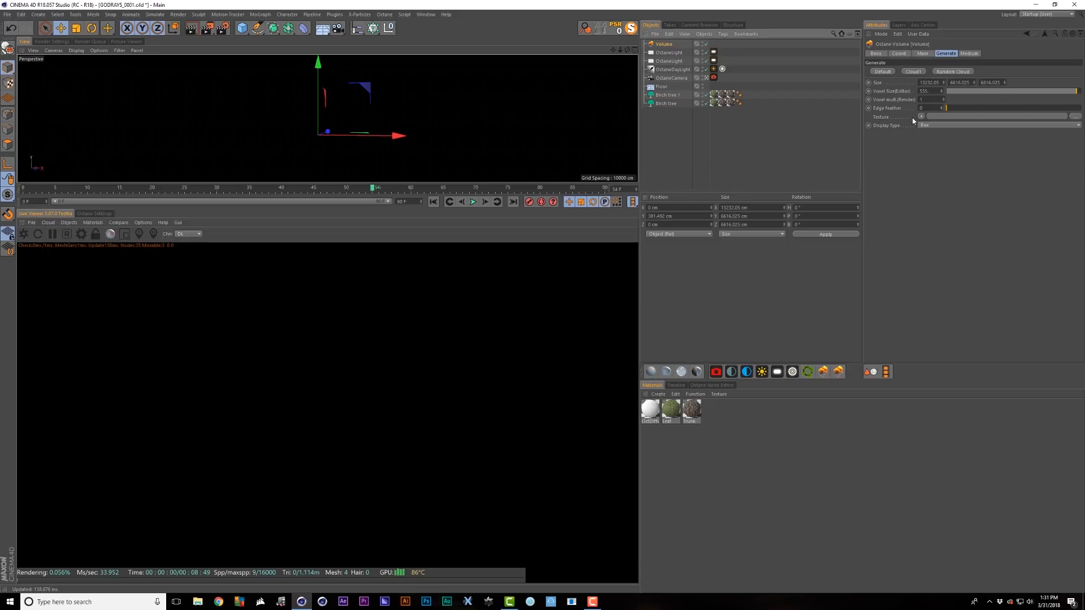
{"action": "left_click", "coordinate": [977, 54]}
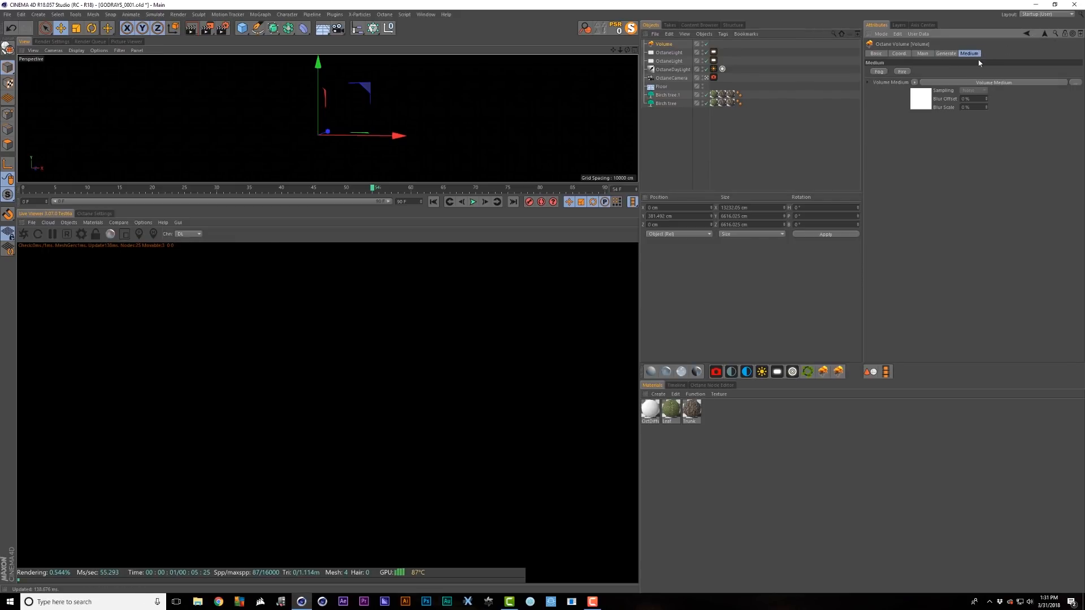
{"action": "left_click", "coordinate": [915, 103]}
{"action": "left_click_drag", "start_coordinate": [1067, 55], "coordinate": [1004, 55]}
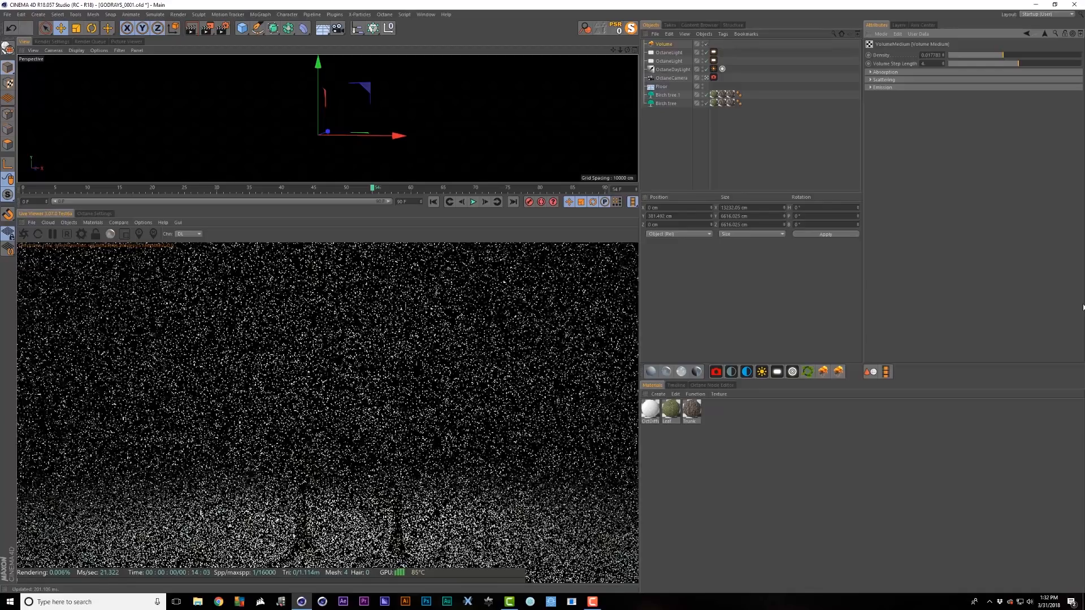
{"action": "left_click", "coordinate": [897, 72]}
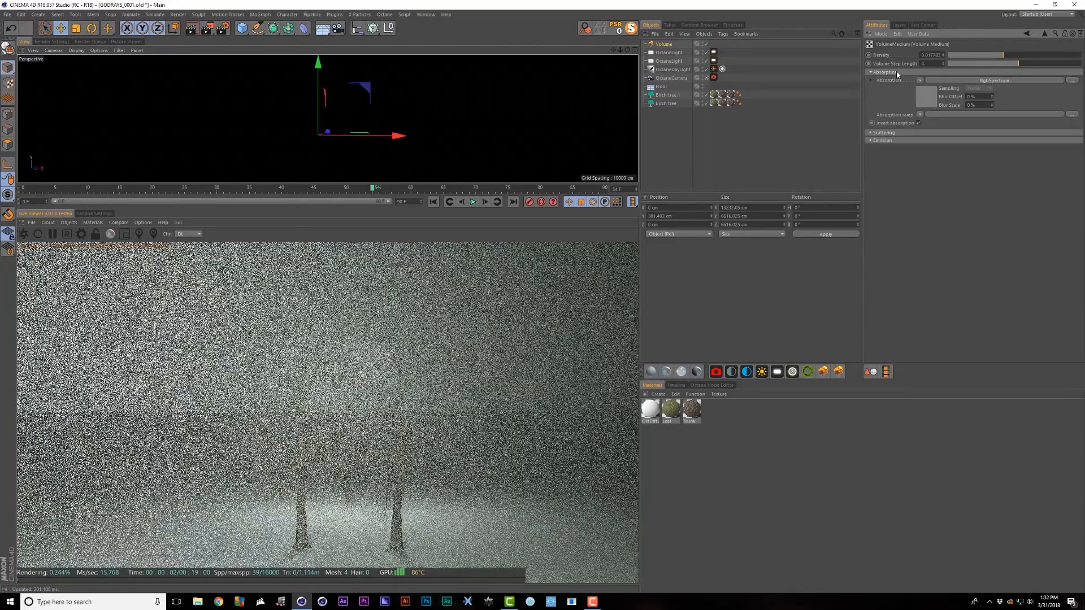
{"action": "left_click", "coordinate": [884, 133]}
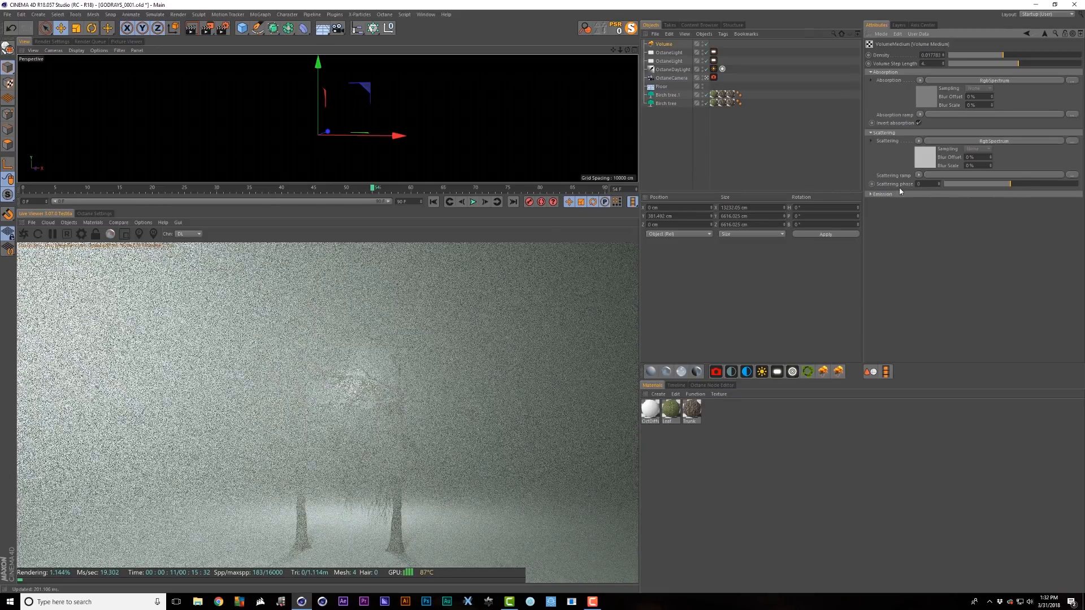
{"action": "left_click_drag", "start_coordinate": [966, 183], "coordinate": [1074, 183]}
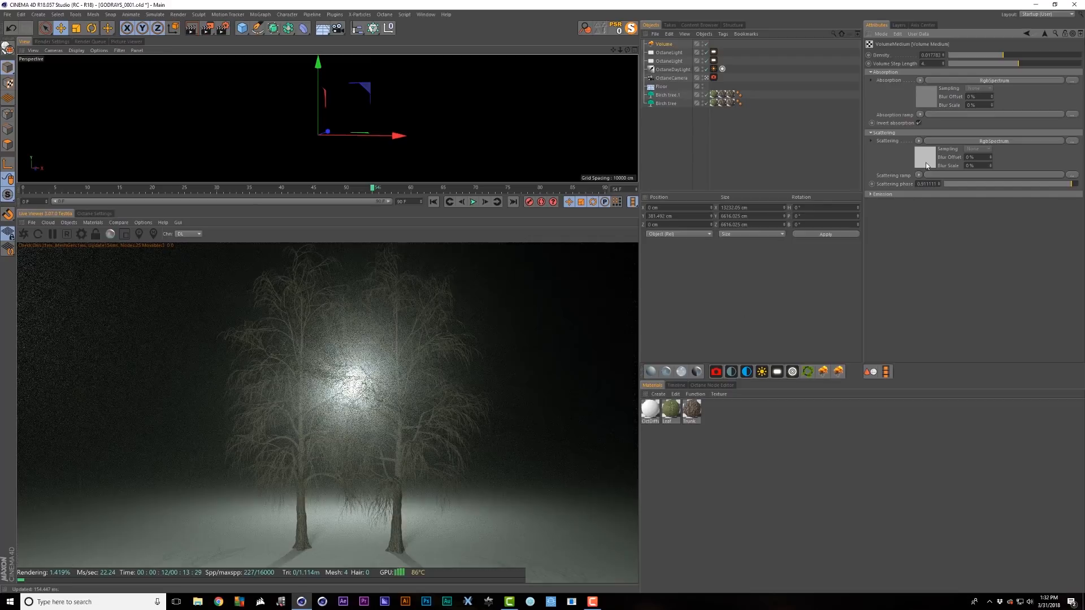
- Set the fog's scattering colour to pure white (R, G, B 1)
{"action": "left_click", "coordinate": [927, 163]}
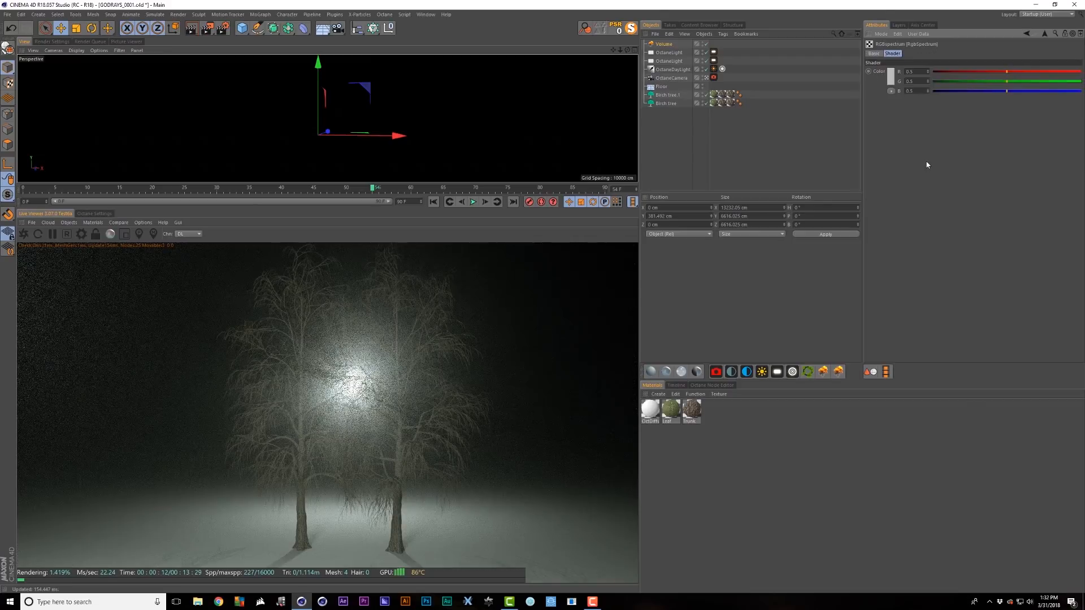
{"action": "left_click", "coordinate": [890, 78]}
{"action": "left_click_drag", "start_coordinate": [909, 94], "coordinate": [957, 95]}
{"action": "left_click", "coordinate": [875, 108]}
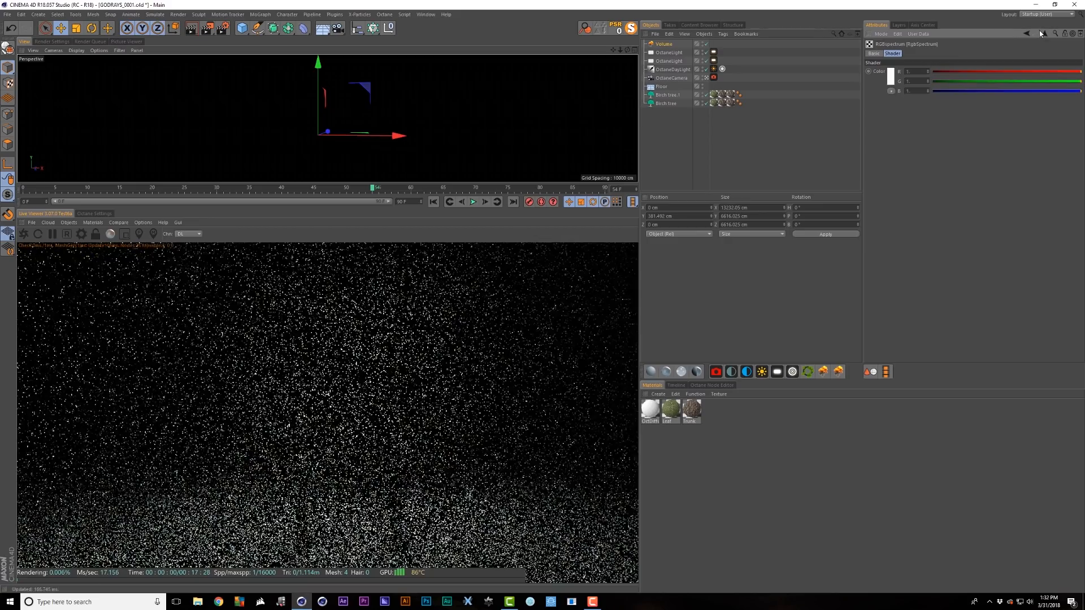
{"action": "left_click", "coordinate": [1044, 33]}
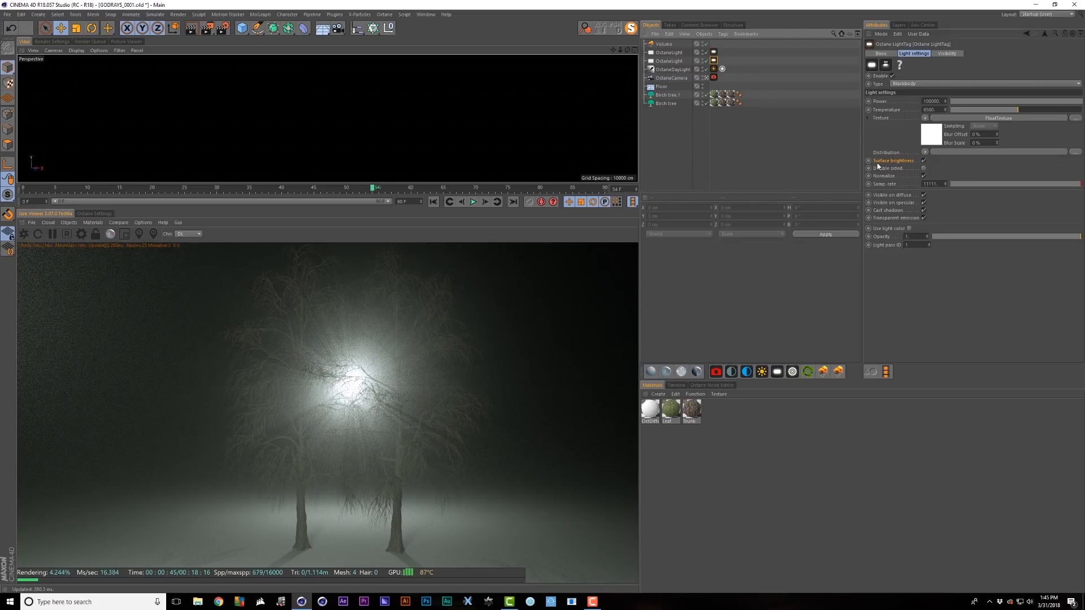
- Turn off the light's surface brightness, clear its texture, and lower Power to about 1218
{"action": "left_click", "coordinate": [924, 161]}
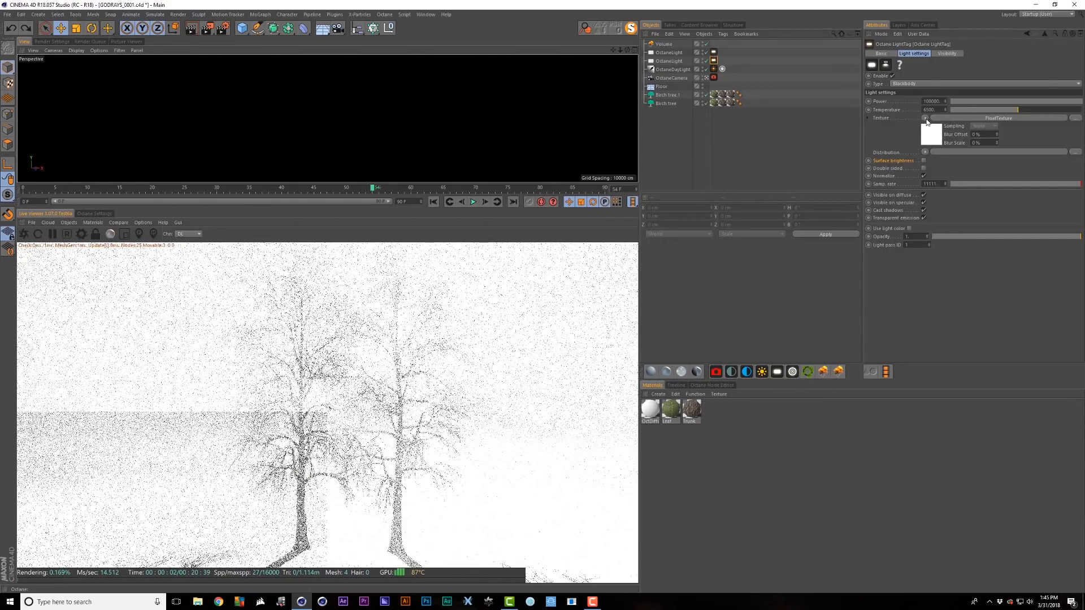
{"action": "left_click", "coordinate": [925, 117]}
{"action": "left_click", "coordinate": [936, 128]}
{"action": "left_click_drag", "start_coordinate": [1074, 101], "coordinate": [1069, 101]}
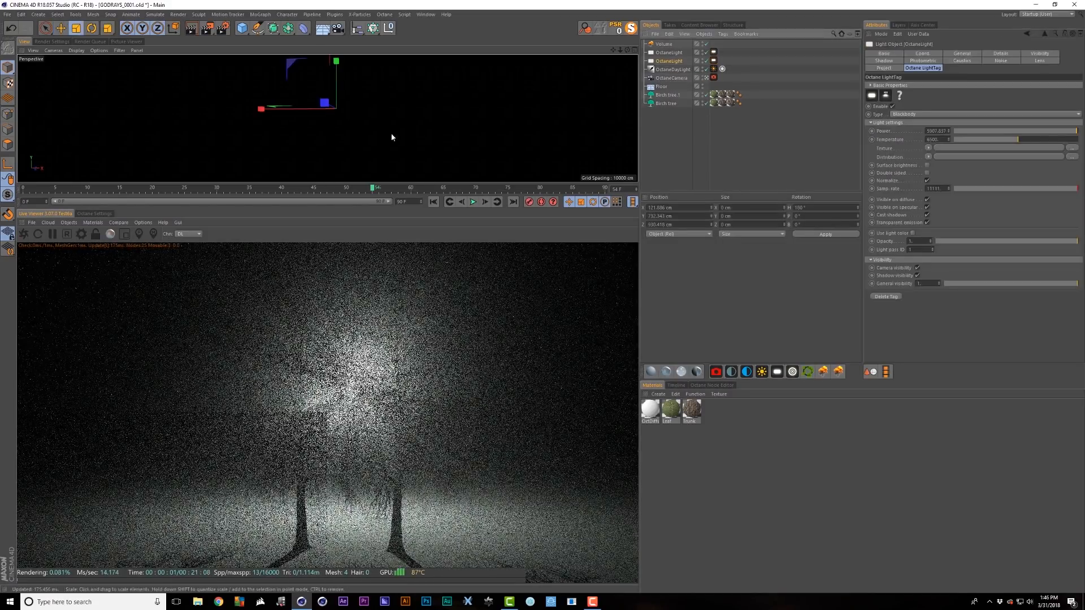
- Scale the Octane light up to about 216% and beyond in the viewport
{"action": "key", "text": "t"}
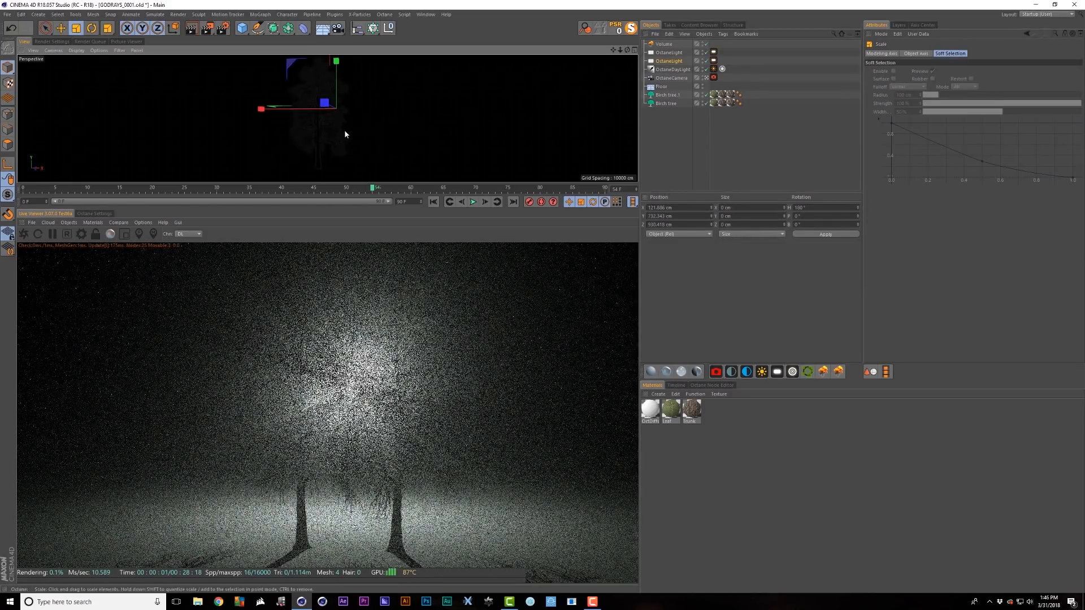
{"action": "left_click_drag", "start_coordinate": [344, 130], "coordinate": [525, 102]}
{"action": "left_click_drag", "start_coordinate": [526, 101], "coordinate": [616, 102]}
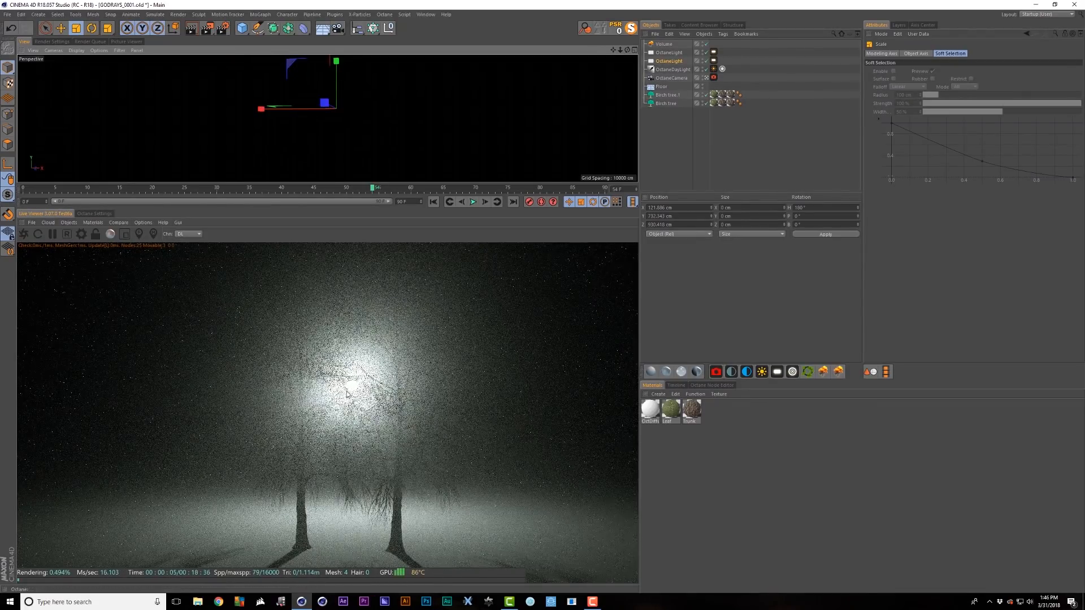
{"action": "left_click_drag", "start_coordinate": [508, 101], "coordinate": [684, 102]}
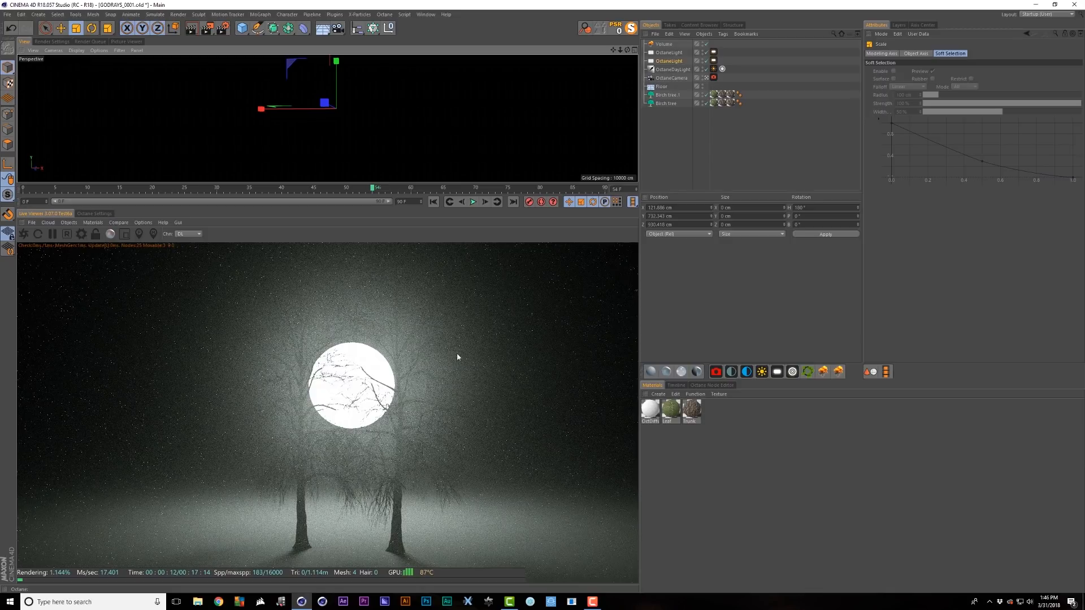
{"action": "left_click_drag", "start_coordinate": [429, 107], "coordinate": [429, 107]}
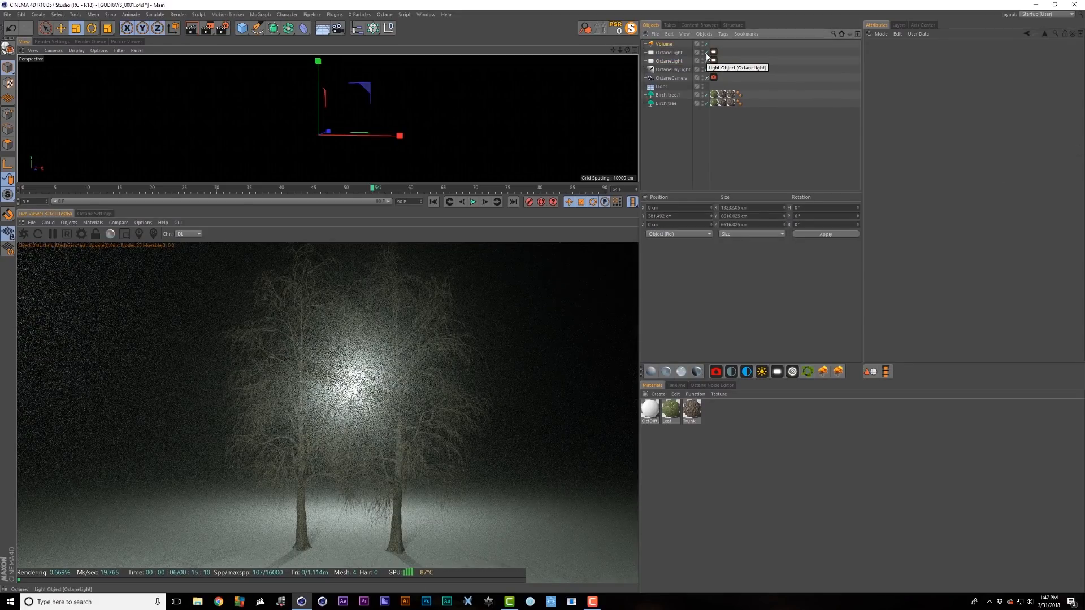
- Disable the first Octane light, toggle Check Camera, and switch to the free perspective view
{"action": "left_click", "coordinate": [706, 52]}
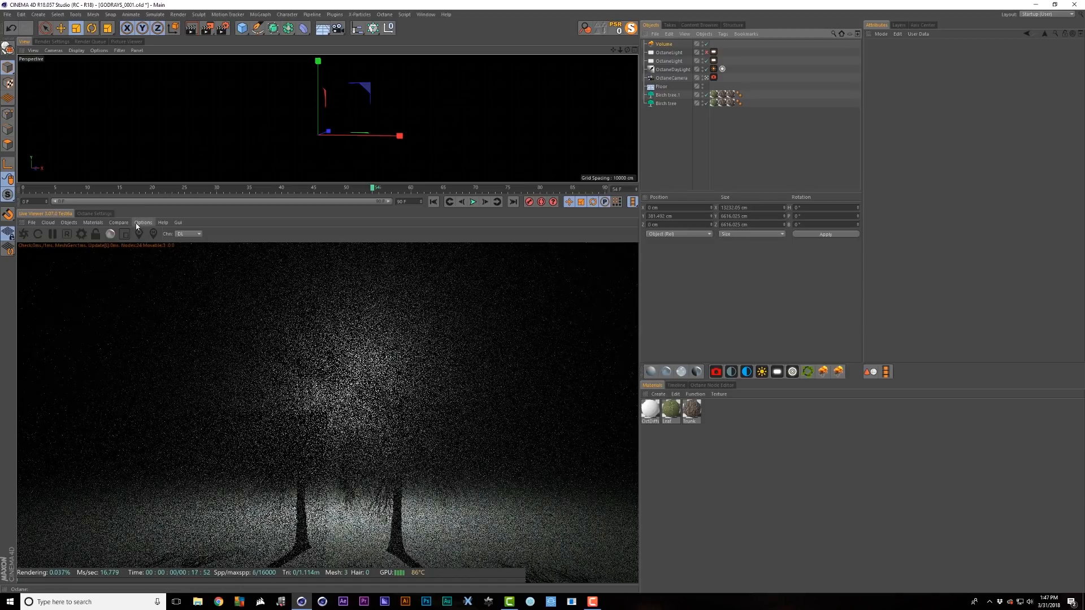
{"action": "left_click", "coordinate": [142, 223]}
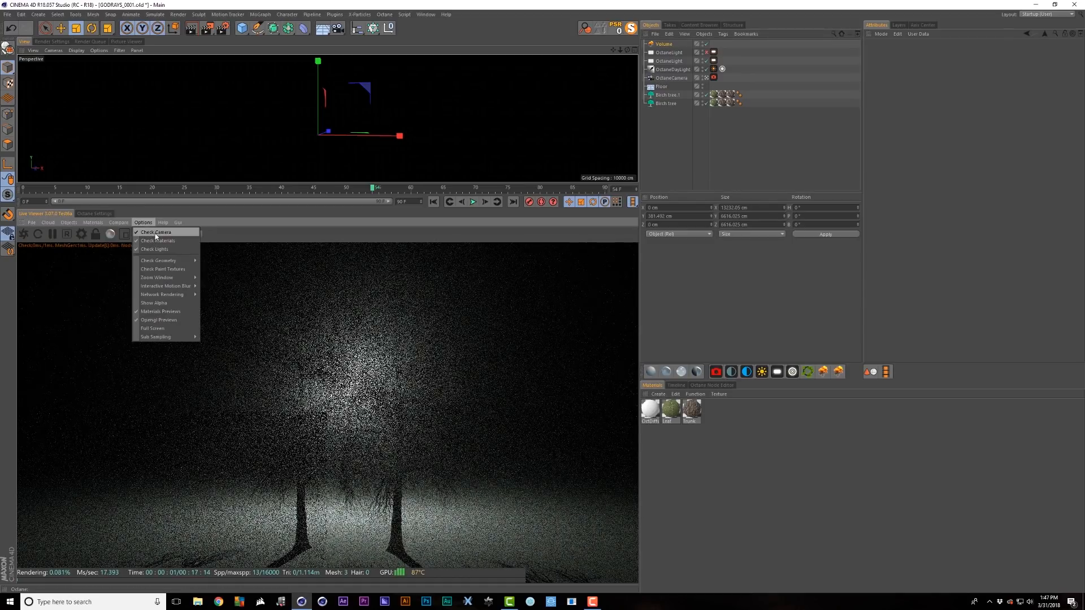
{"action": "left_click", "coordinate": [170, 236]}
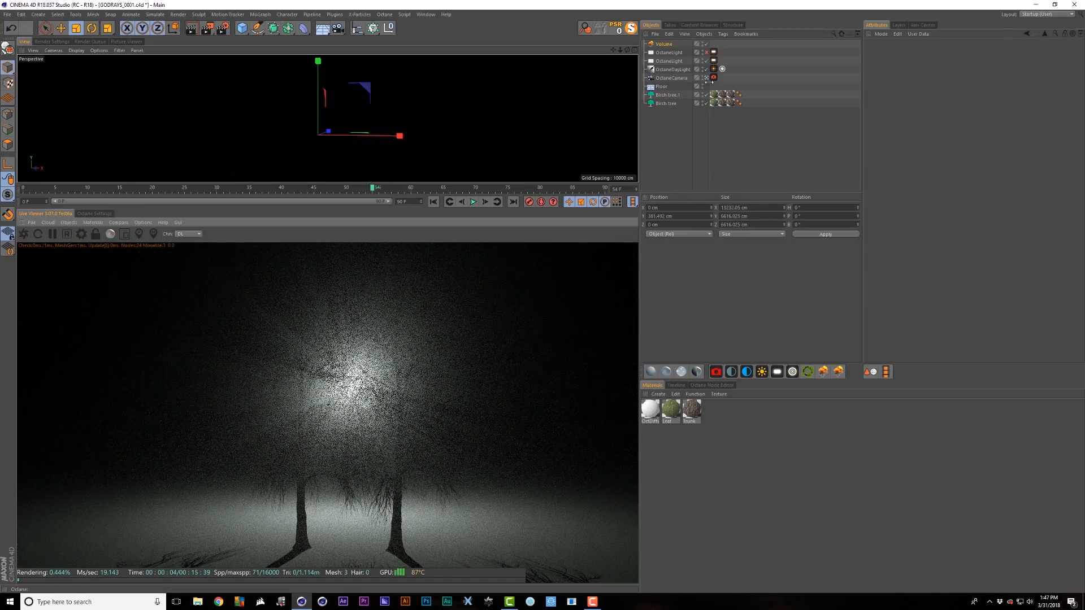
{"action": "left_click", "coordinate": [706, 78]}
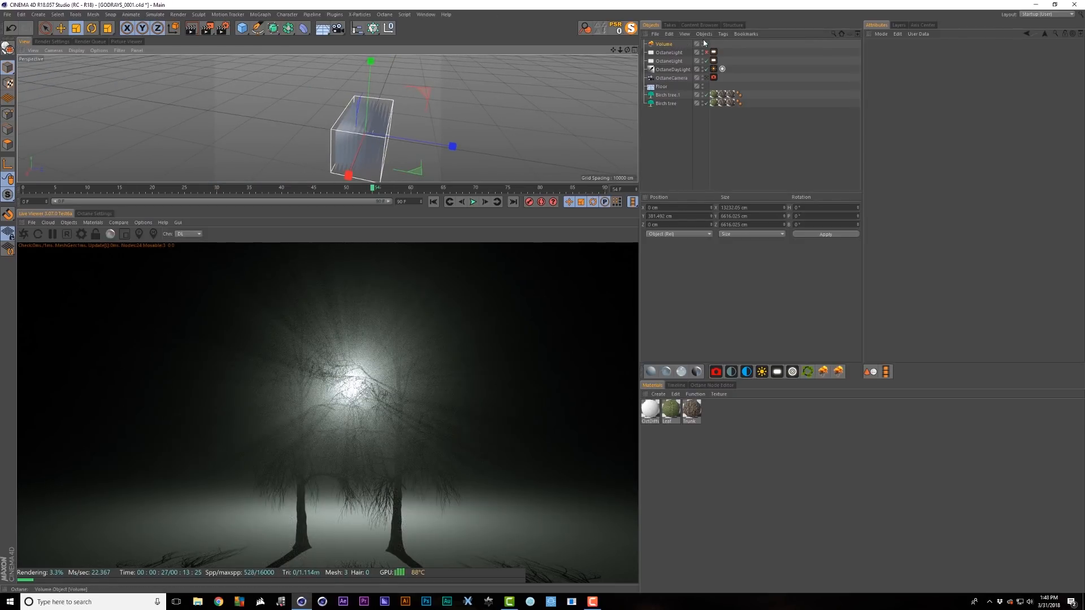
- Hide the fog Volume in both the editor and the render
{"action": "left_click", "coordinate": [703, 42], "text": "alt"}
{"action": "left_click", "coordinate": [703, 43], "text": "alt"}
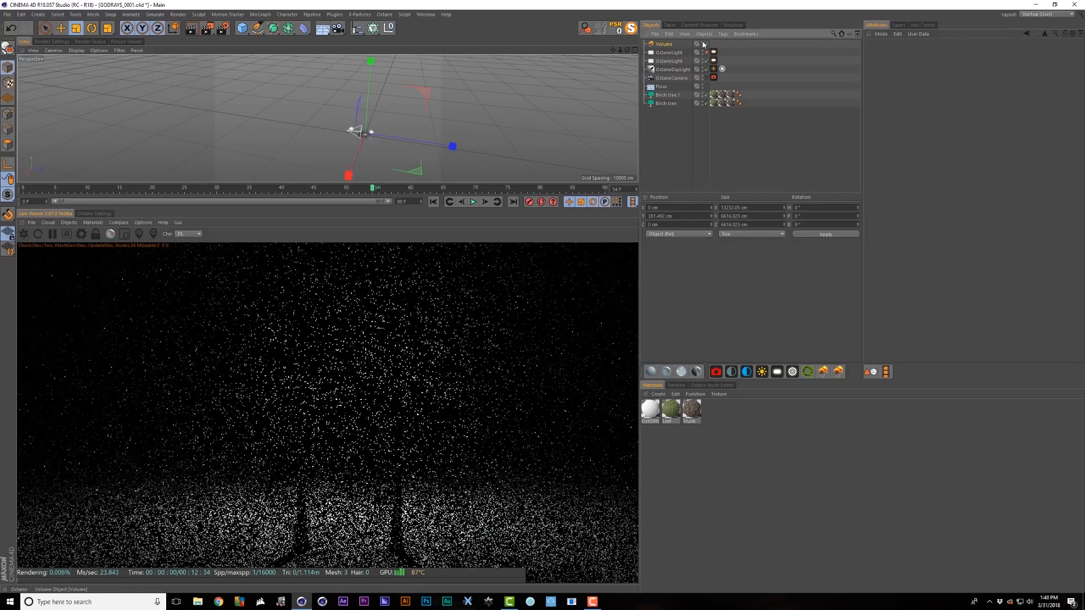
{"action": "scroll", "coordinate": [450, 120], "scroll_direction": "up", "scroll_amount": 5}
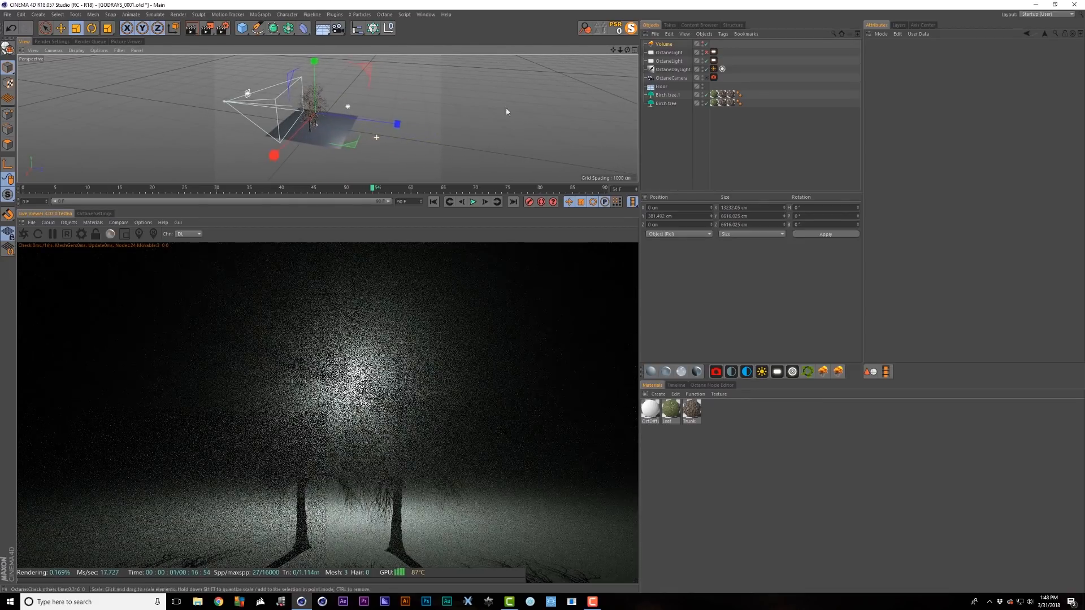
- Move the Octane light along Z to sit behind the trees
{"action": "left_click", "coordinate": [671, 61]}
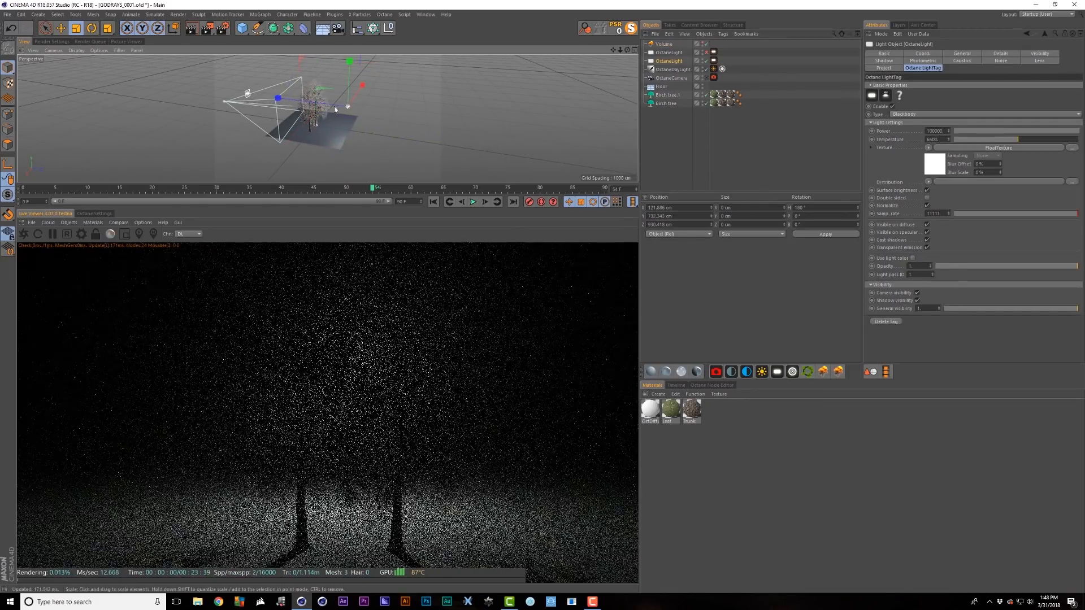
{"action": "right_click_drag", "start_coordinate": [329, 105], "coordinate": [362, 104], "text": "alt"}
{"action": "key", "text": "e"}
{"action": "left_click_drag", "start_coordinate": [362, 103], "coordinate": [243, 95]}
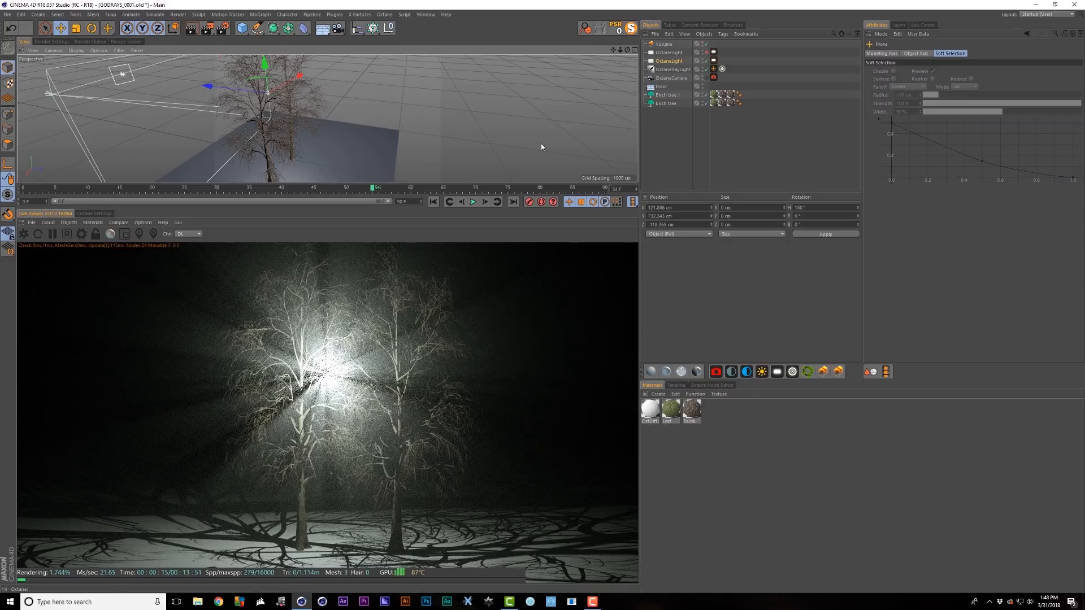
- Look through the Octane camera again, re-check the camera, and re-enable the fog Volume
{"action": "left_click", "coordinate": [707, 78]}
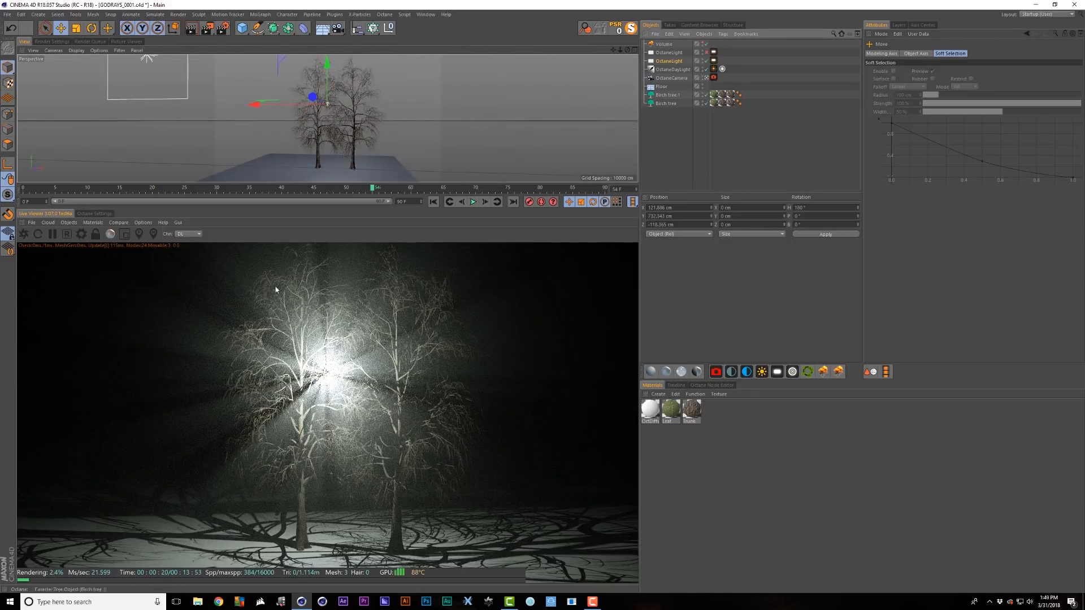
{"action": "left_click", "coordinate": [143, 223]}
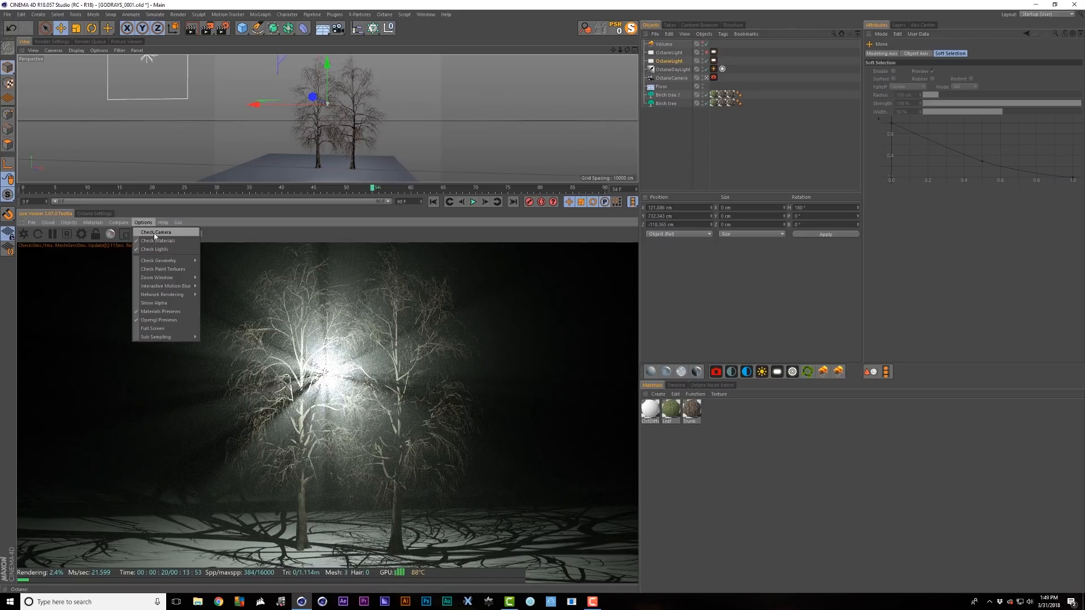
{"action": "left_click", "coordinate": [155, 234]}
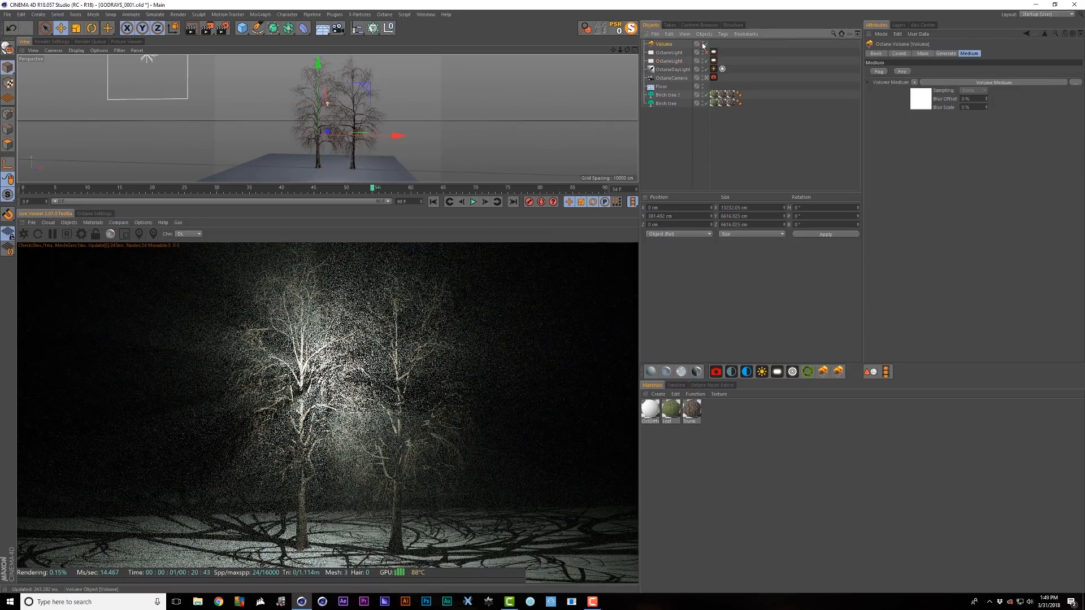
{"action": "left_click", "coordinate": [705, 44]}
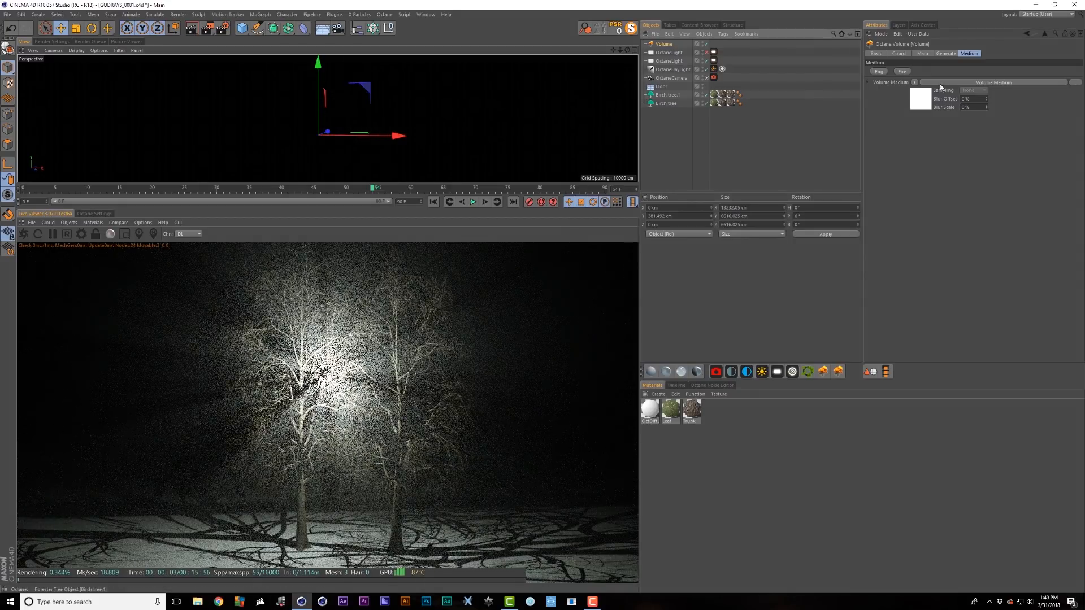
- Use an Electric-type Noise shader as the fog volume's texture
{"action": "left_click", "coordinate": [946, 53]}
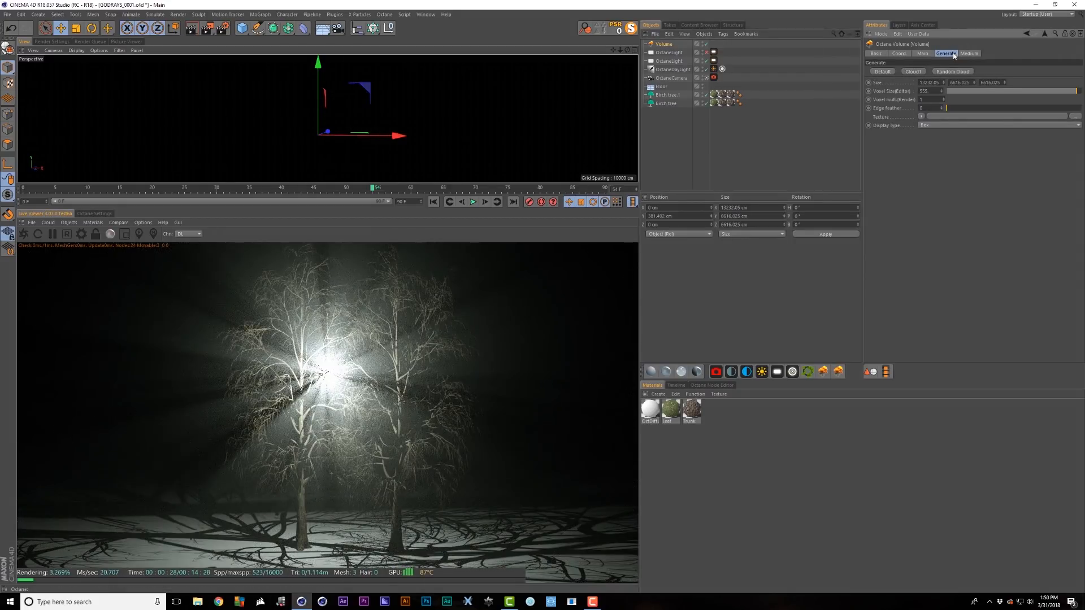
{"action": "left_click", "coordinate": [920, 116]}
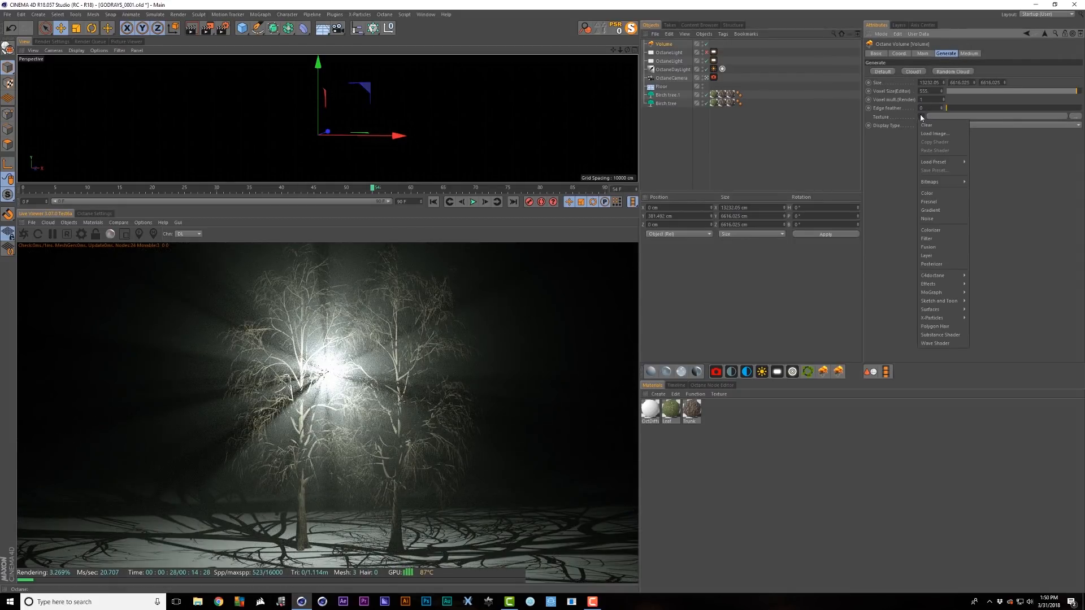
{"action": "left_click", "coordinate": [944, 218]}
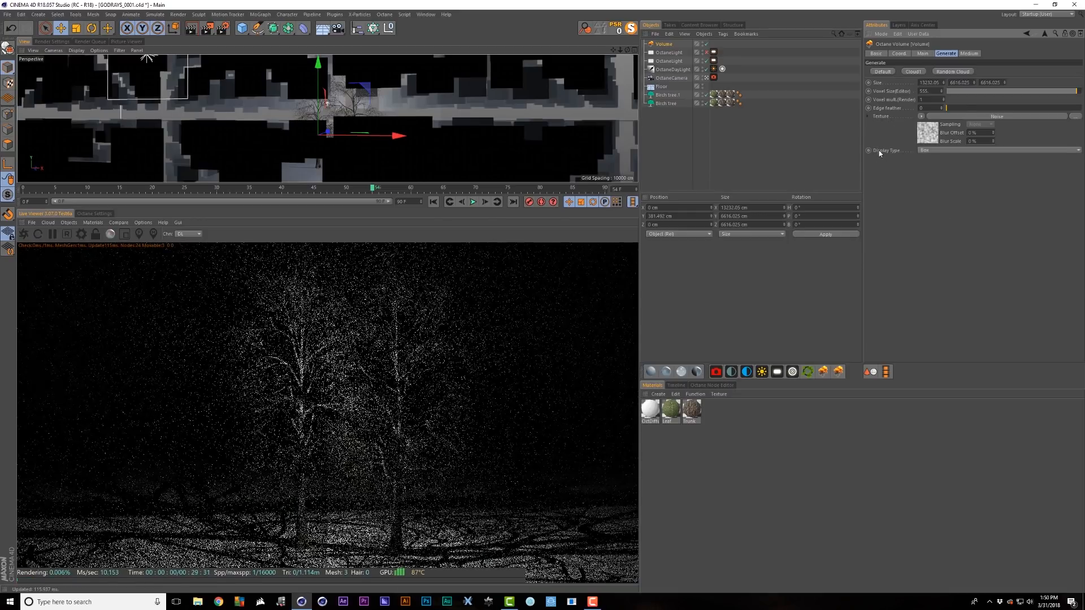
{"action": "left_click", "coordinate": [934, 136]}
{"action": "left_click", "coordinate": [941, 148]}
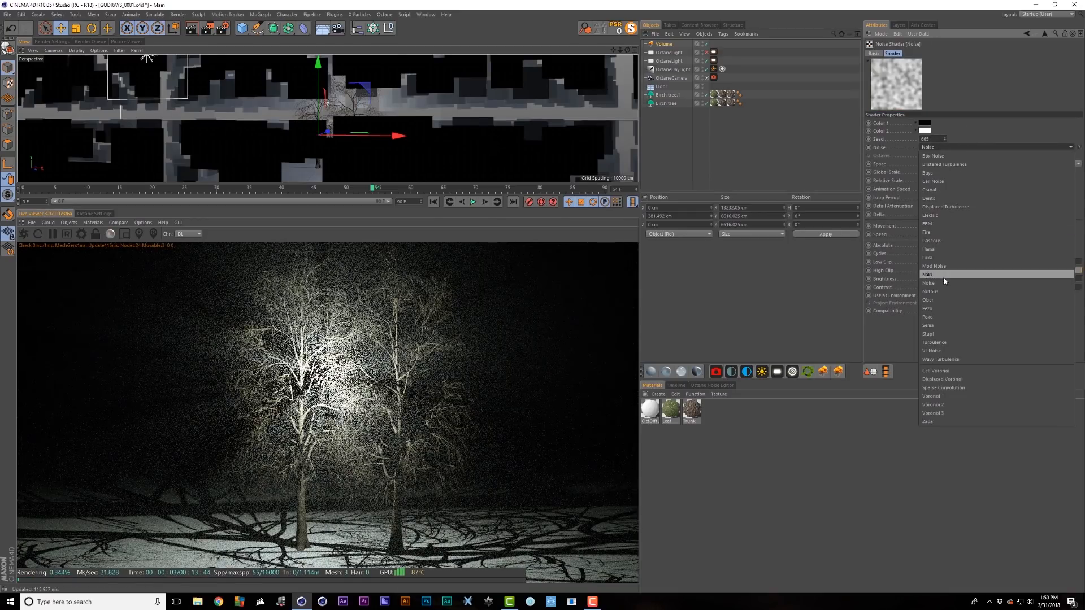
{"action": "left_click", "coordinate": [939, 215]}
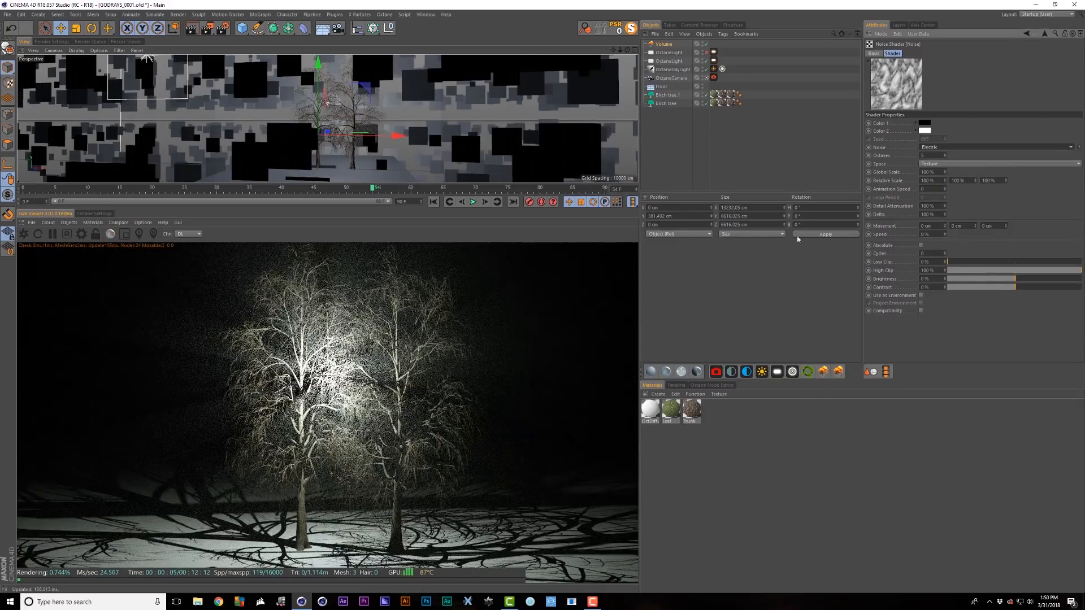
{"action": "left_click", "coordinate": [1044, 33]}
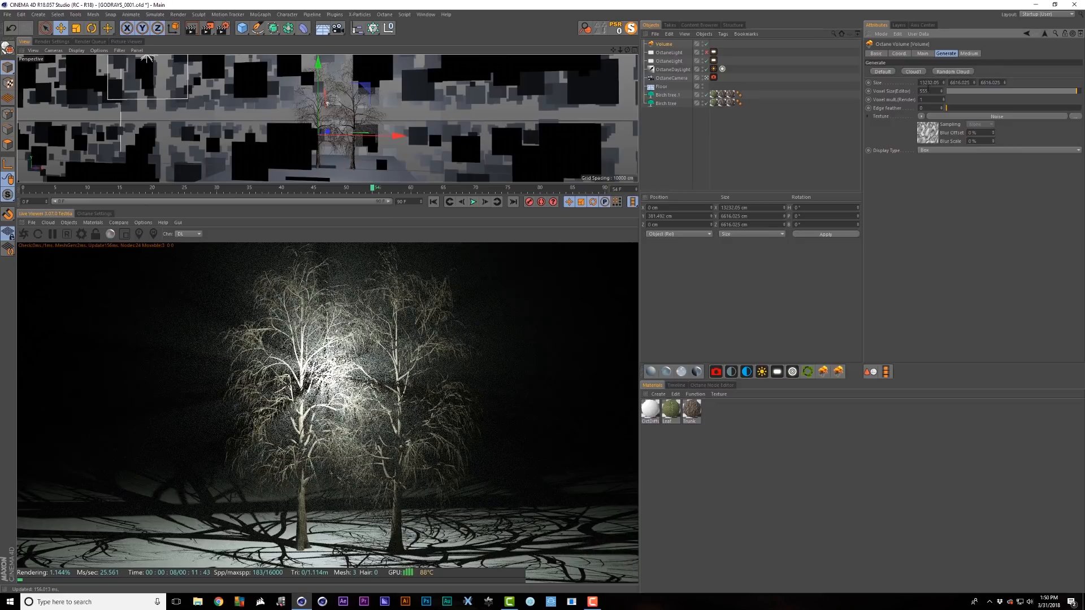
- Set the volume's voxel size to 155
{"action": "left_click", "coordinate": [925, 91]}
{"action": "type", "text": "155"}
{"action": "key", "text": "Return"}
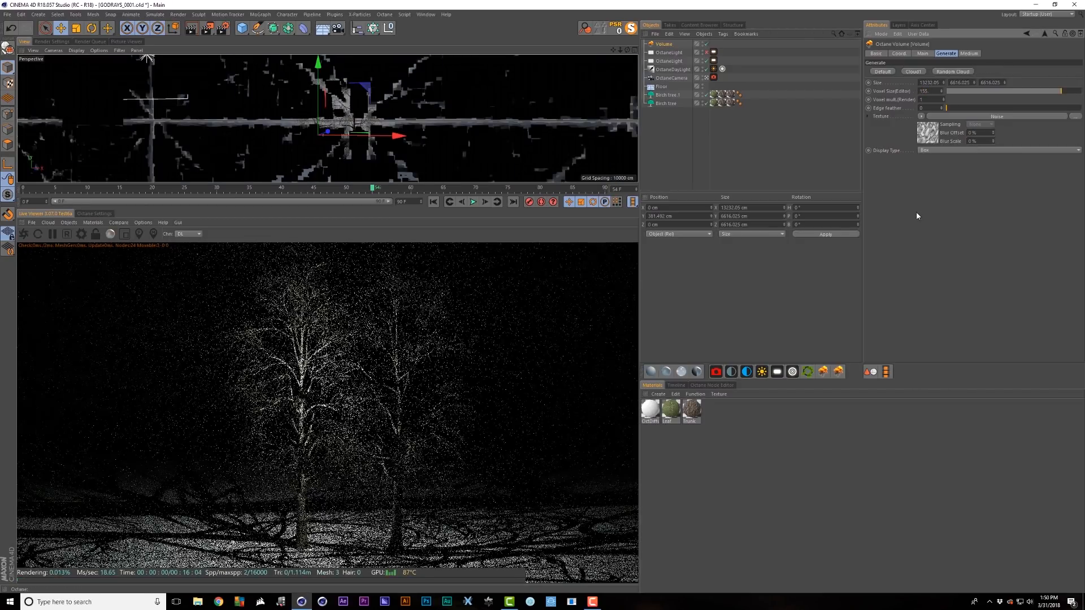
- Raise the noise Low Clip to 47% and set its Global Scale to 11100%
{"action": "left_click", "coordinate": [927, 133]}
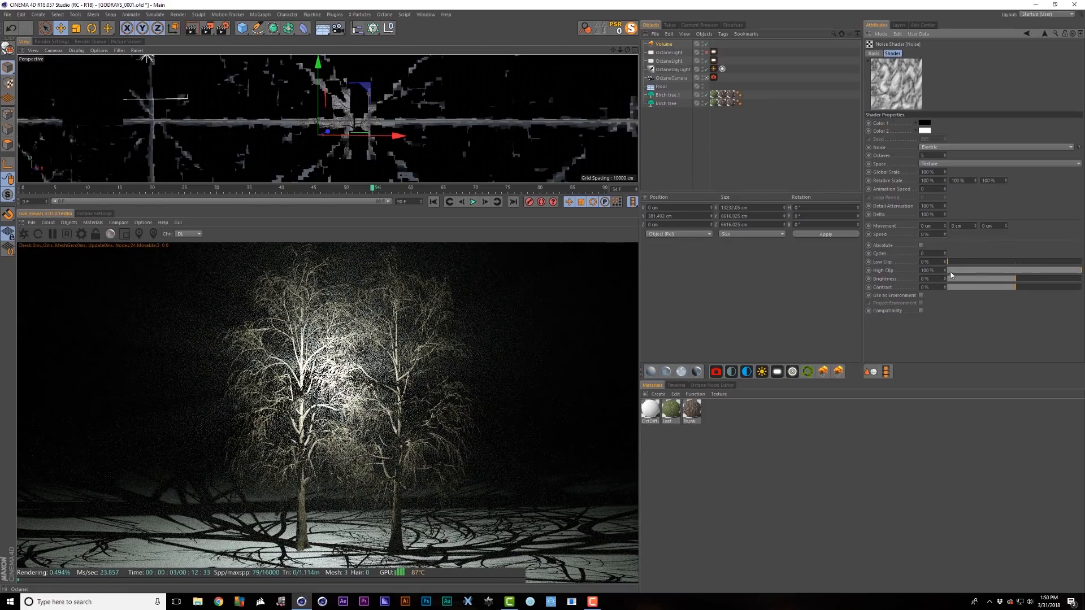
{"action": "left_click_drag", "start_coordinate": [949, 262], "coordinate": [999, 263]}
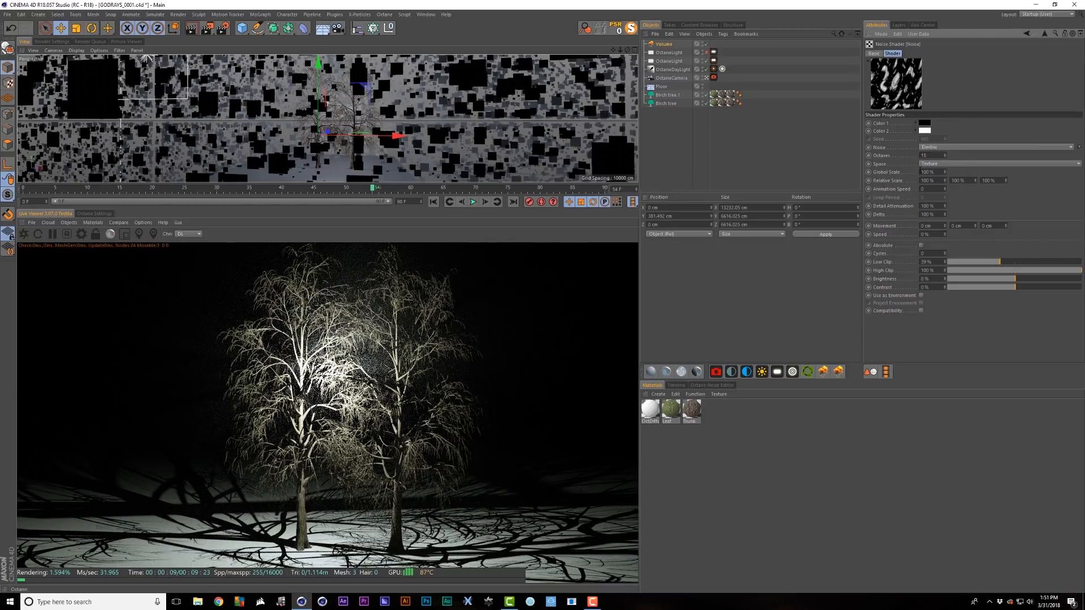
{"action": "type", "text": "1"}
{"action": "key", "text": "Return"}
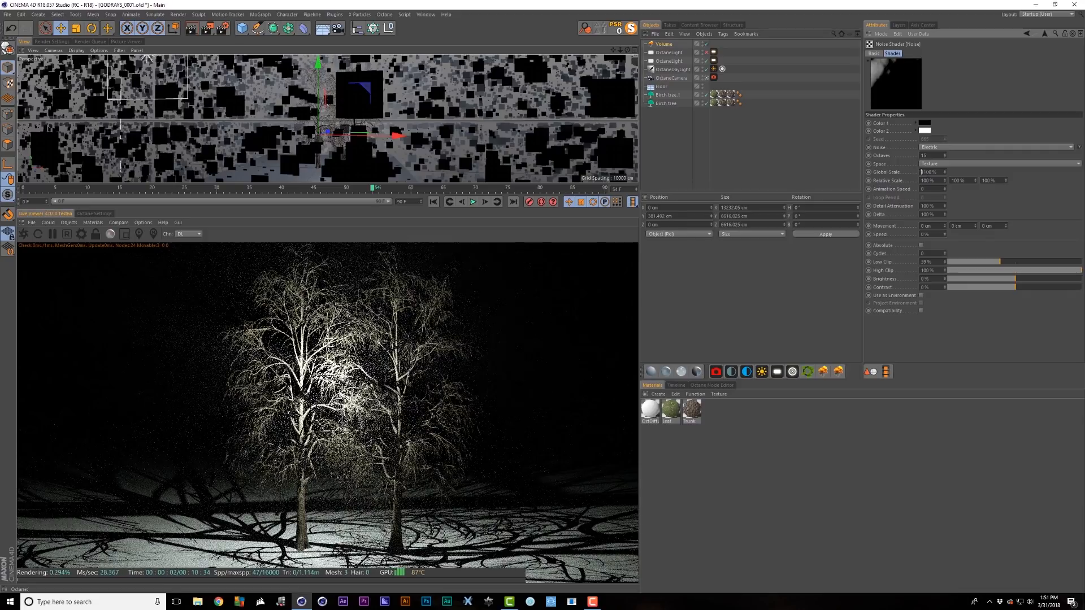
{"action": "key", "text": "Return"}
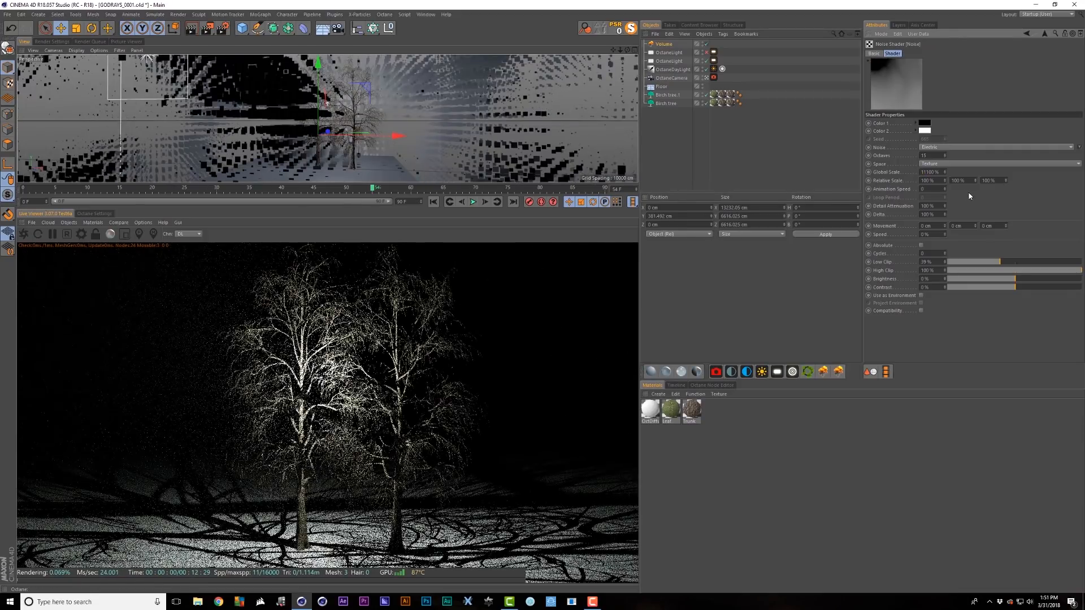
{"action": "left_click", "coordinate": [1048, 35]}
{"action": "left_click", "coordinate": [969, 53]}
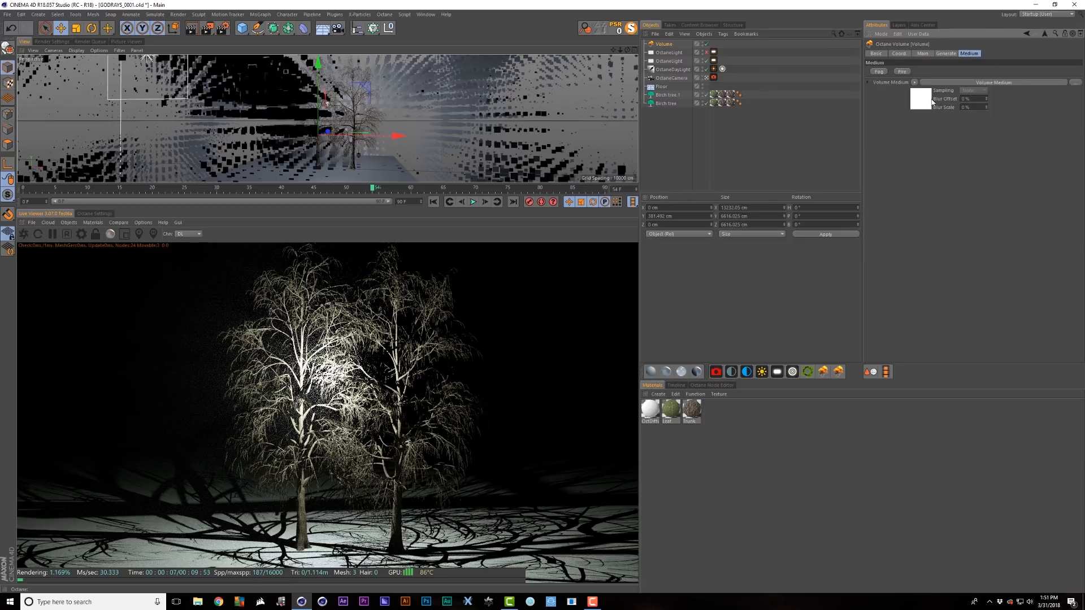
- Raise the fog density to about 0.06 and duplicate the Octane light as OctaneLight.1
{"action": "left_click", "coordinate": [930, 102]}
{"action": "left_click_drag", "start_coordinate": [1006, 55], "coordinate": [1039, 55]}
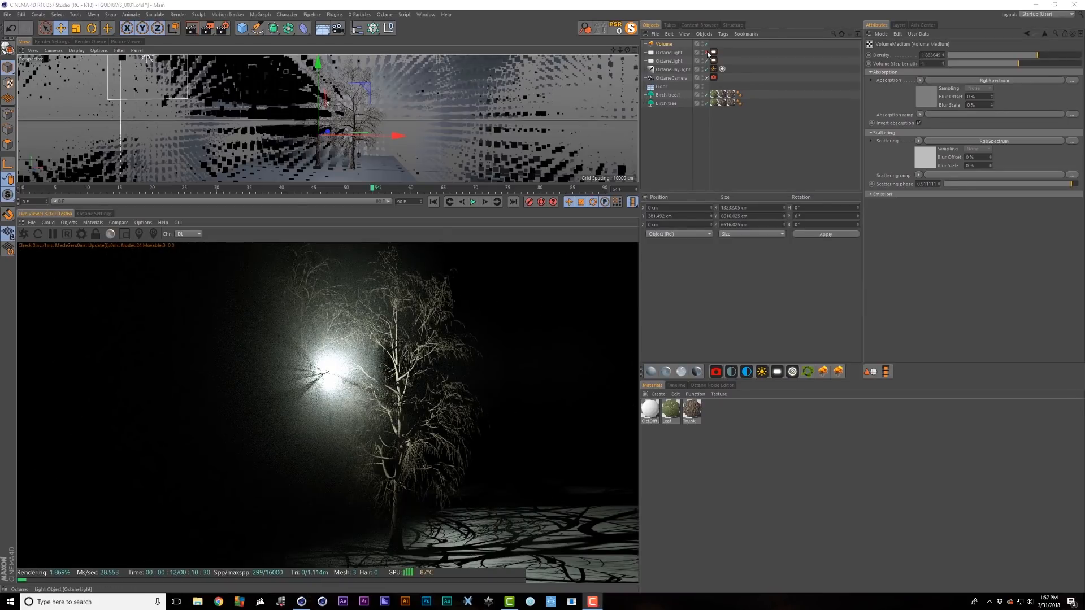
{"action": "left_click", "coordinate": [706, 52]}
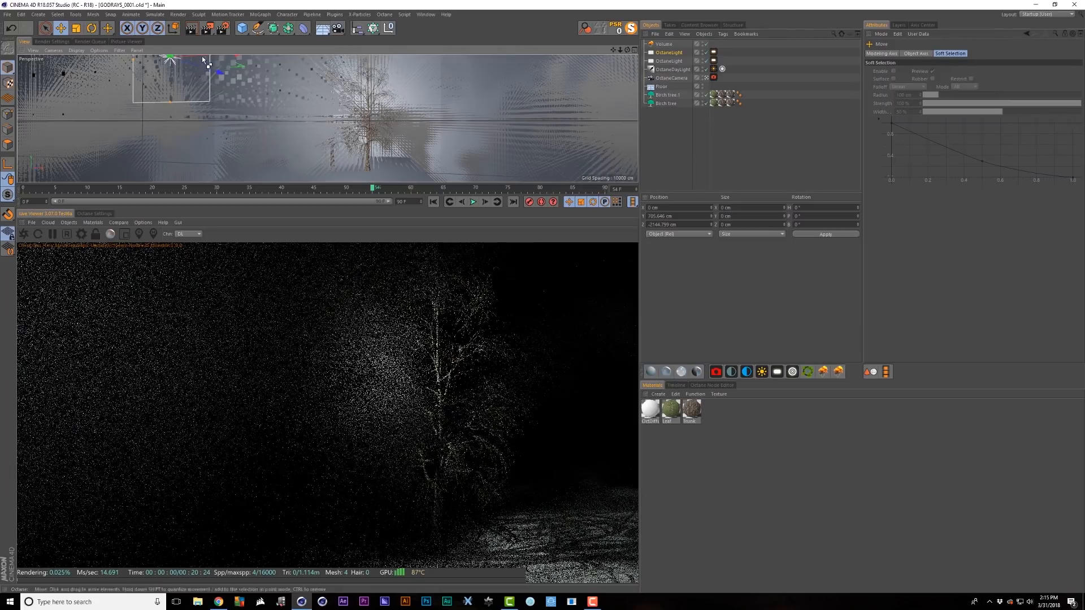
{"action": "left_click_drag", "start_coordinate": [201, 55], "coordinate": [469, 56], "text": "ctrl"}
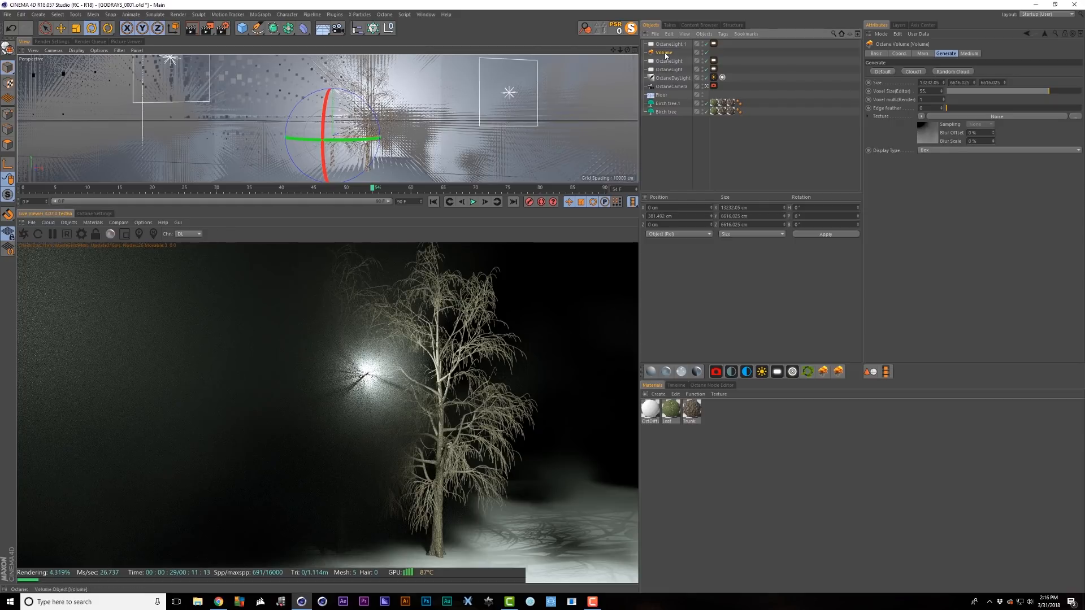
- Set the volume noise Global Scale to 2500%
{"action": "left_click", "coordinate": [963, 117]}
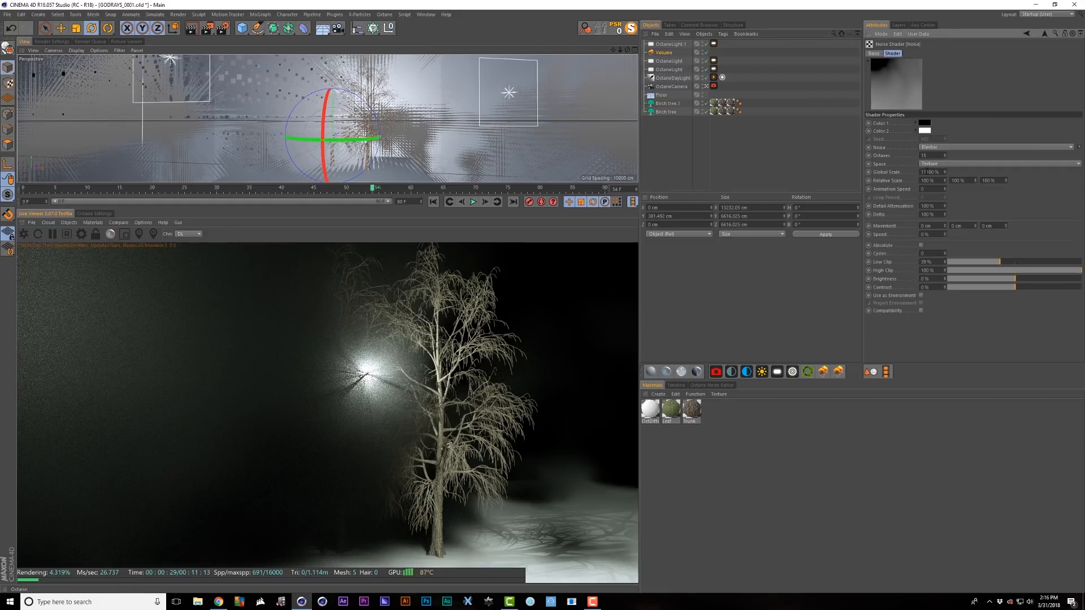
{"action": "double_click", "coordinate": [929, 172]}
{"action": "type", "text": "25"}
{"action": "key", "text": "Return"}
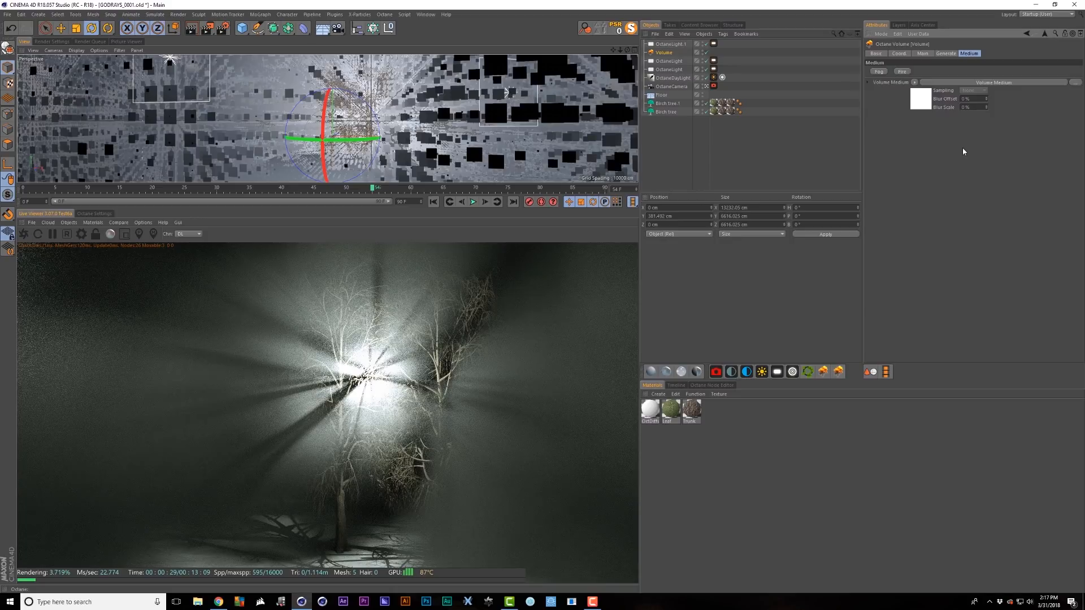
- Scale the fog Volume down to about 4208 × 2104 × 2104 cm around the trees
{"action": "left_click", "coordinate": [946, 55]}
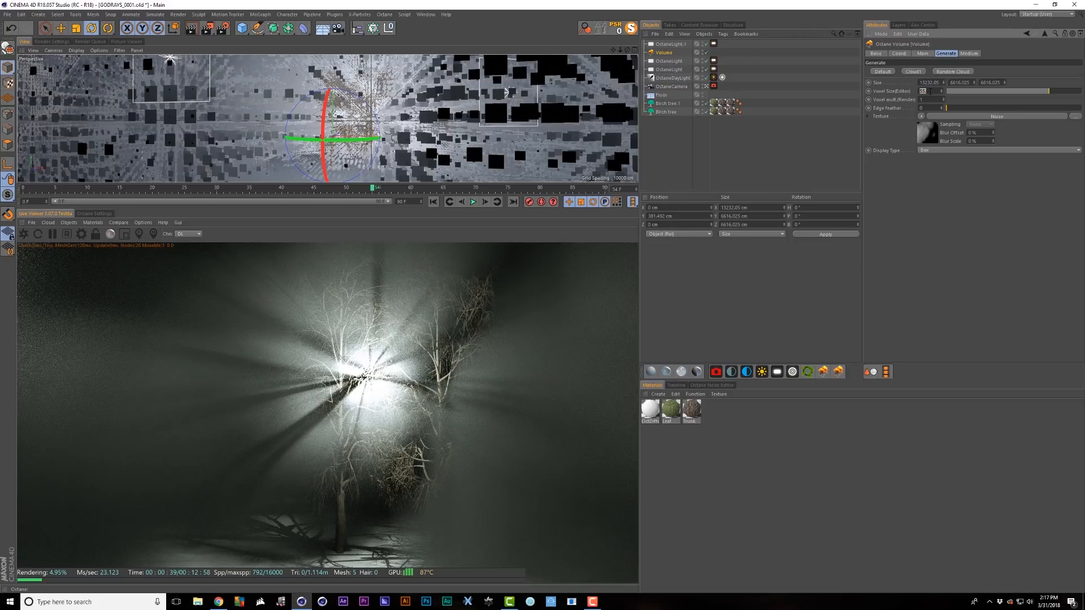
{"action": "left_click", "coordinate": [672, 54]}
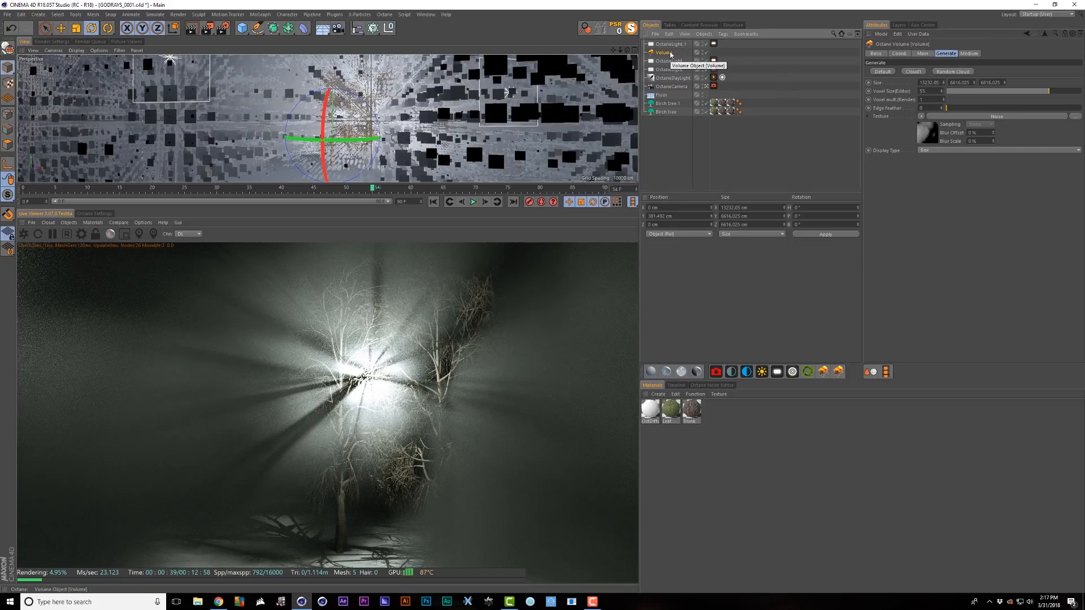
{"action": "key", "text": "t"}
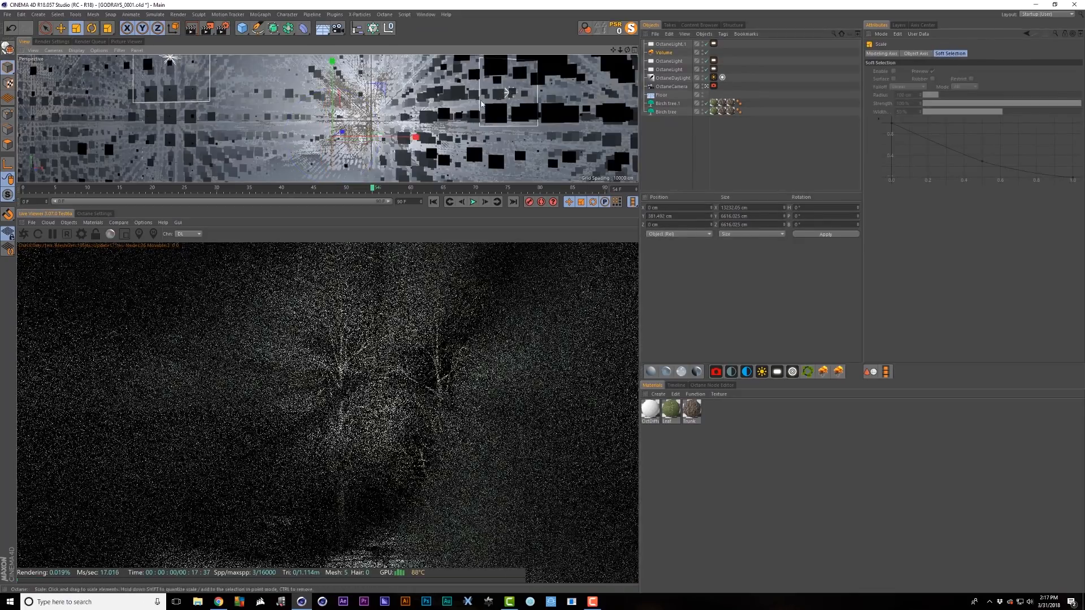
{"action": "left_click_drag", "start_coordinate": [491, 74], "coordinate": [247, 135]}
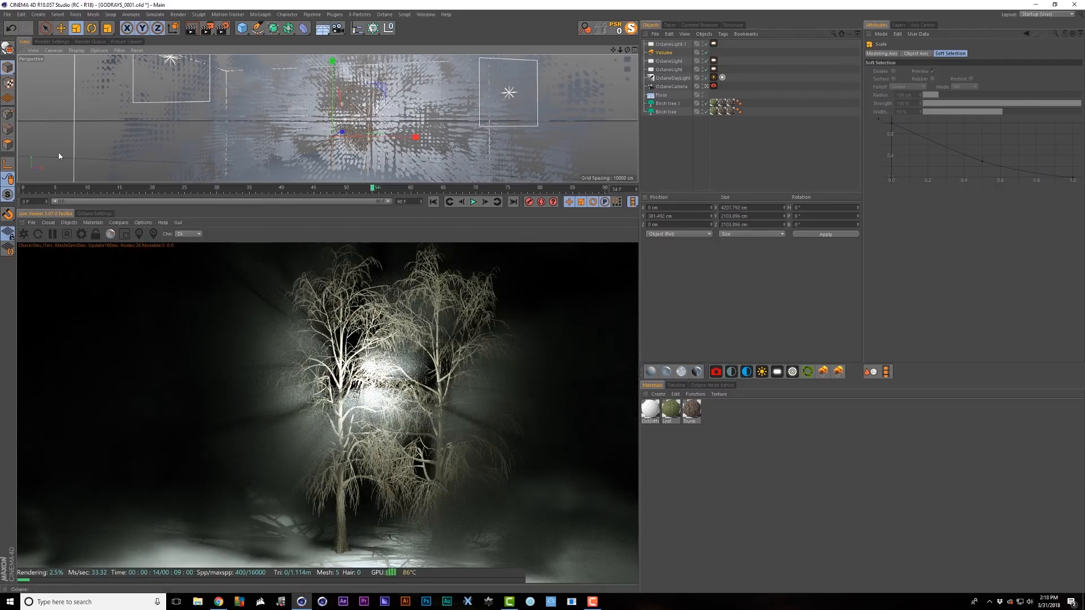
- Set the fog volume's Edge feather to 1 and lower the Scattering phase to about 0.16
{"action": "left_click", "coordinate": [665, 53]}
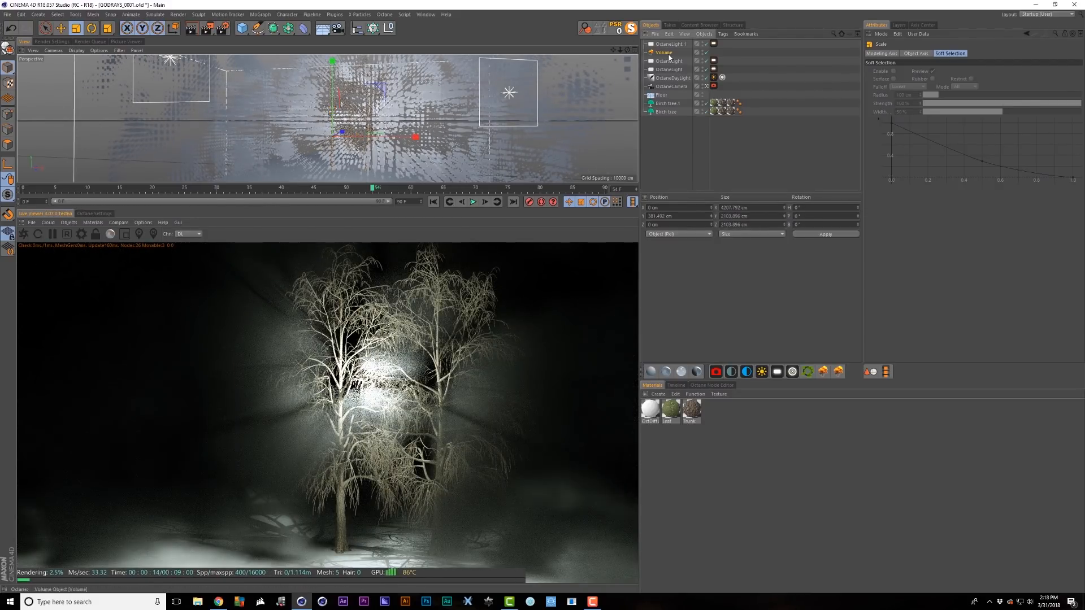
{"action": "left_click_drag", "start_coordinate": [975, 107], "coordinate": [1082, 109]}
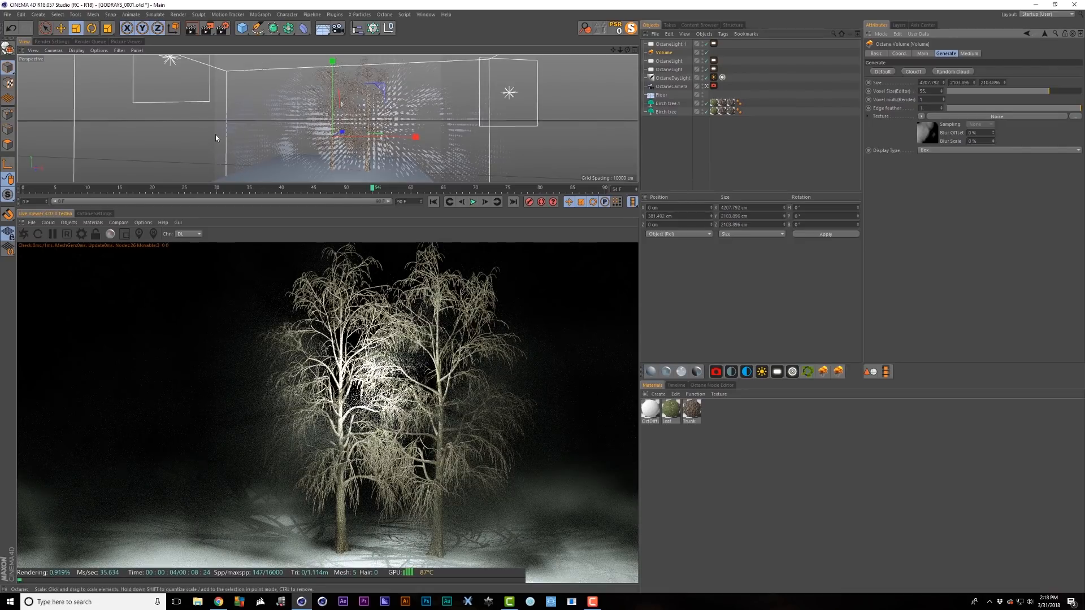
{"action": "left_click", "coordinate": [927, 134]}
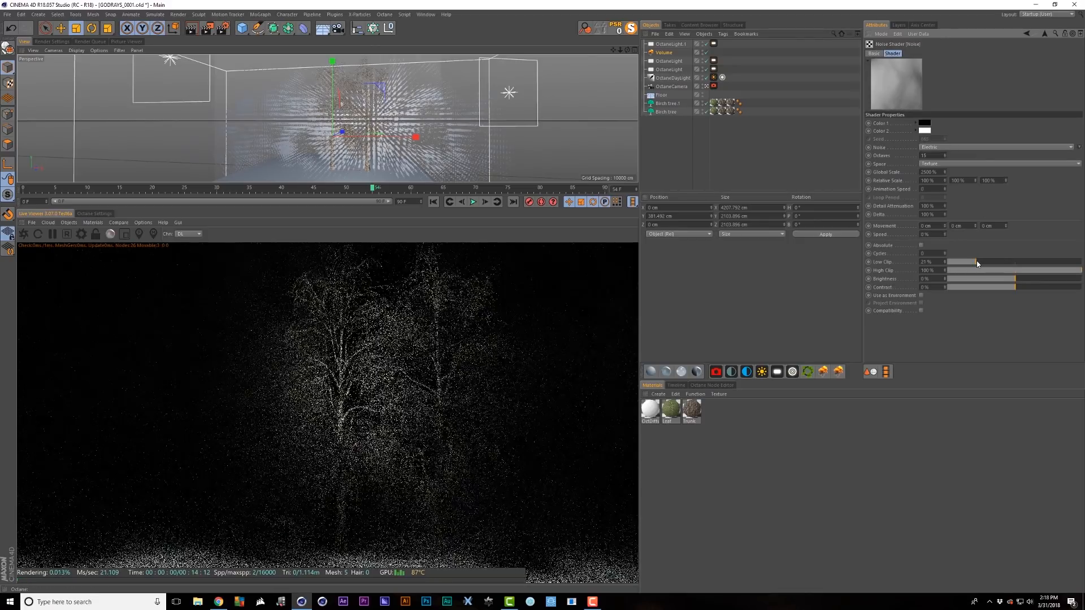
{"action": "left_click", "coordinate": [1044, 33]}
{"action": "left_click", "coordinate": [969, 53]}
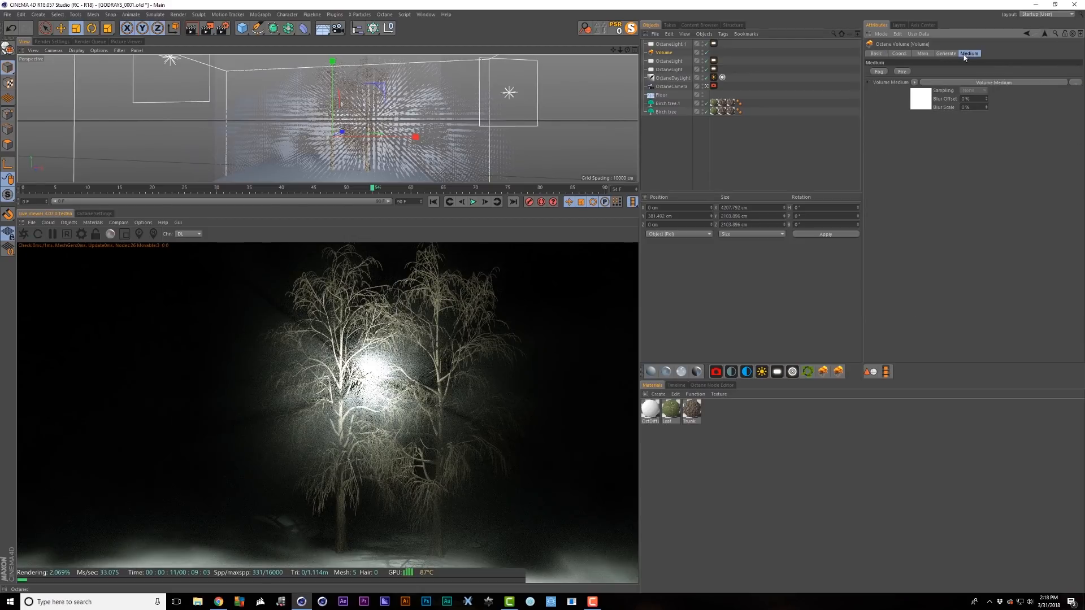
{"action": "left_click", "coordinate": [926, 102]}
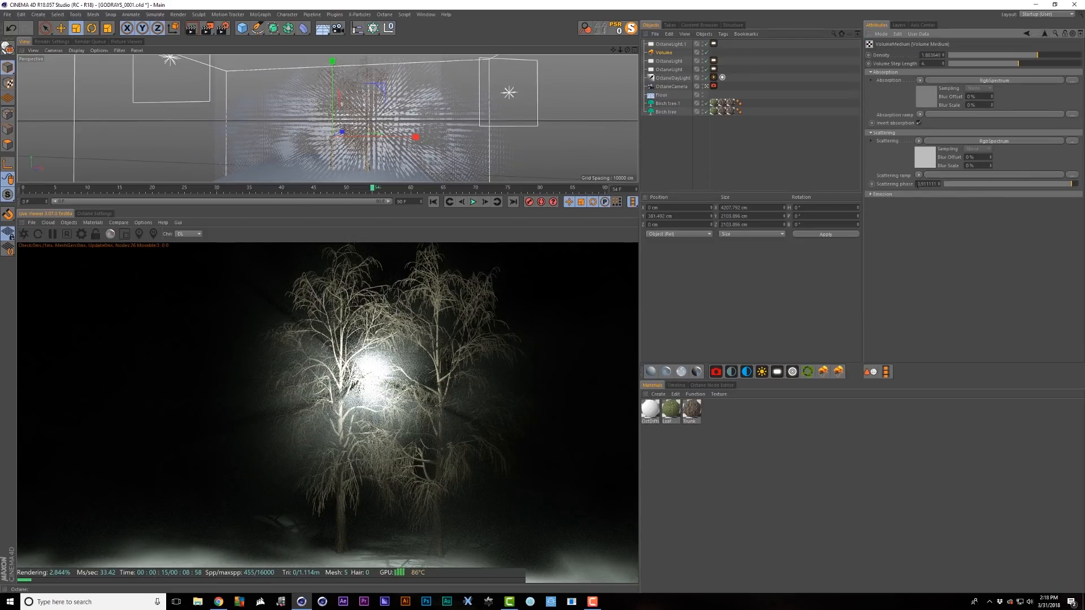
{"action": "left_click_drag", "start_coordinate": [1065, 184], "coordinate": [1021, 185]}
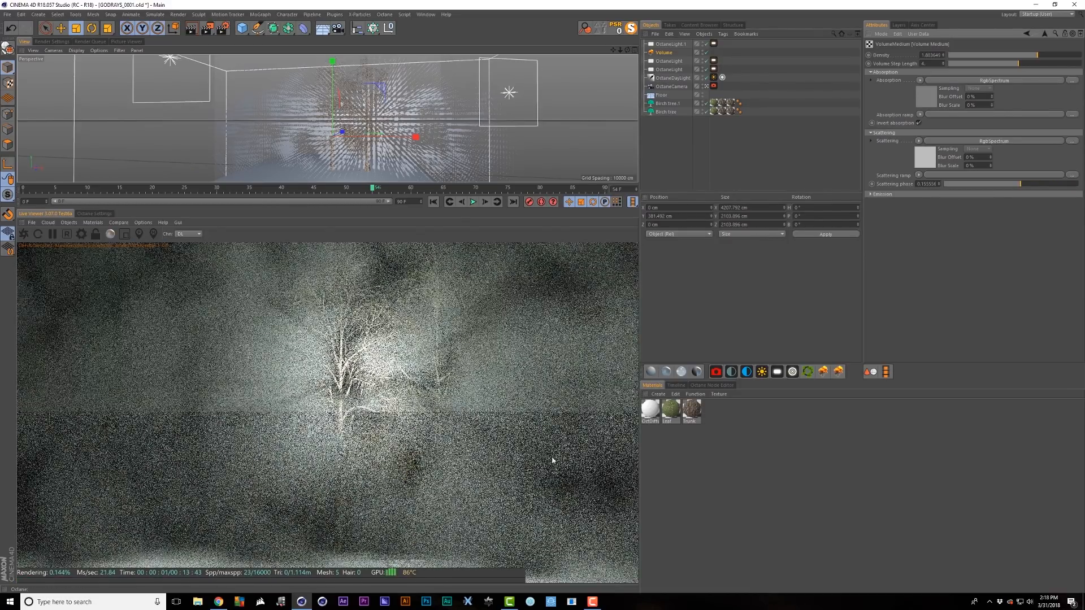
- Turn on A/B render comparison and set the volume's editor voxel size to 15
{"action": "left_click", "coordinate": [119, 222]}
{"action": "left_click", "coordinate": [129, 233]}
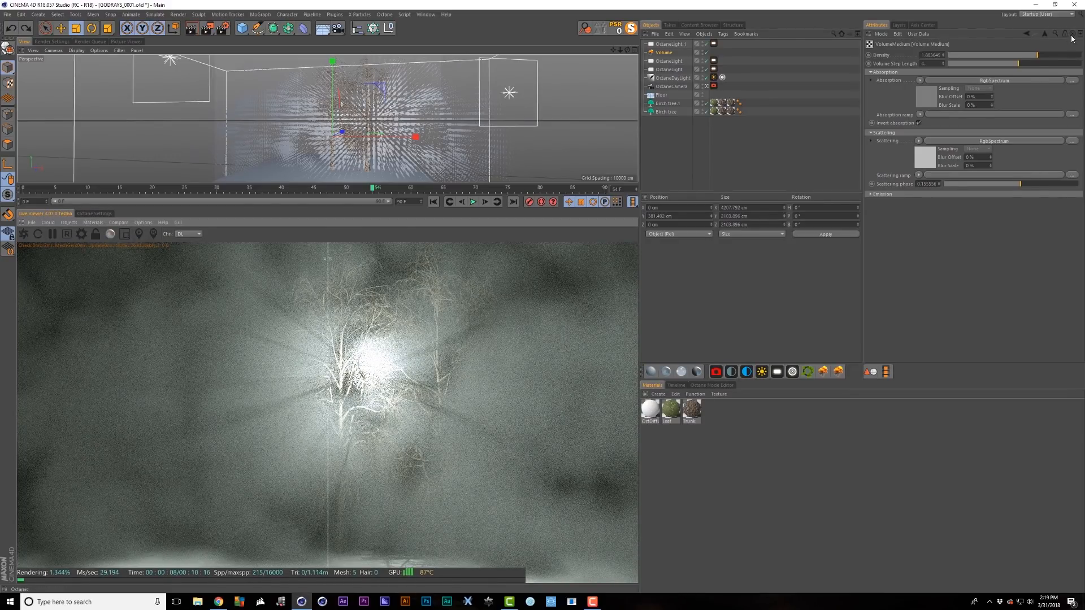
{"action": "left_click", "coordinate": [1044, 34]}
{"action": "left_click", "coordinate": [946, 53]}
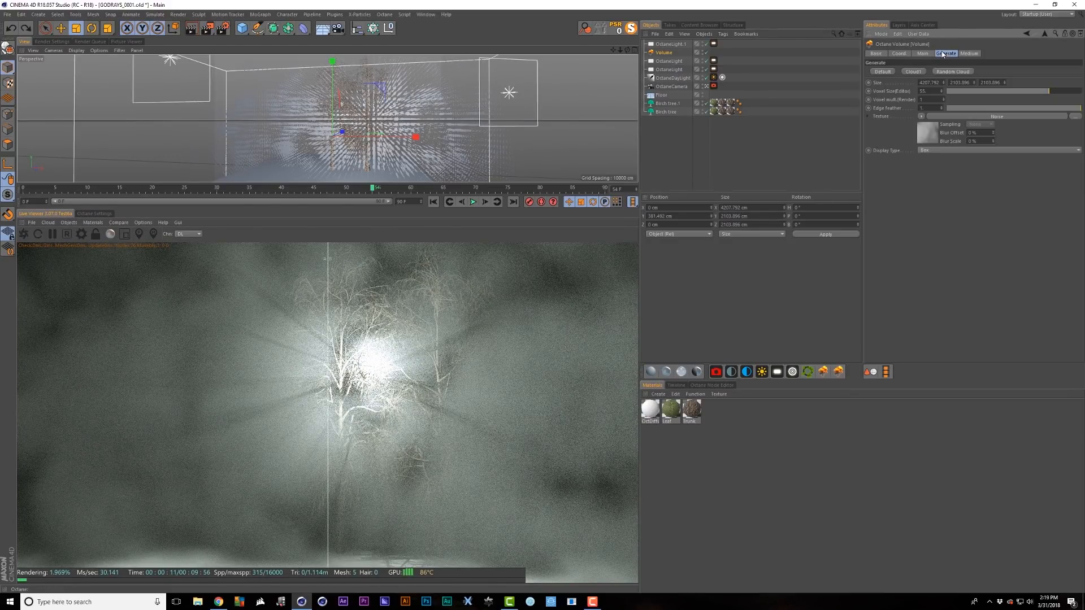
{"action": "double_click", "coordinate": [923, 91]}
{"action": "type", "text": "15"}
{"action": "key", "text": "Return"}
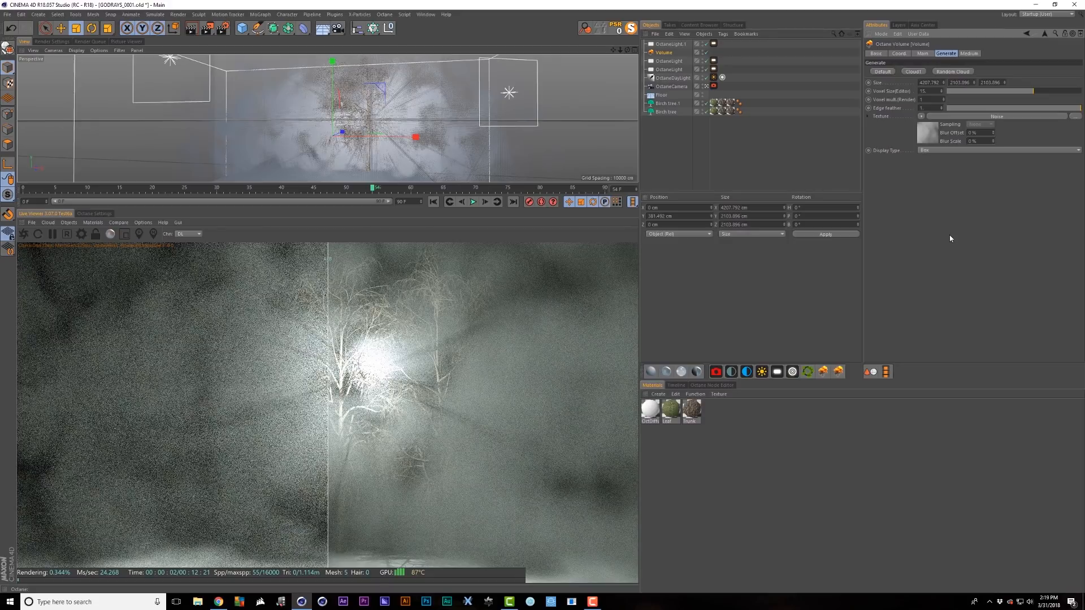
{"action": "left_click_drag", "start_coordinate": [329, 362], "coordinate": [191, 325]}
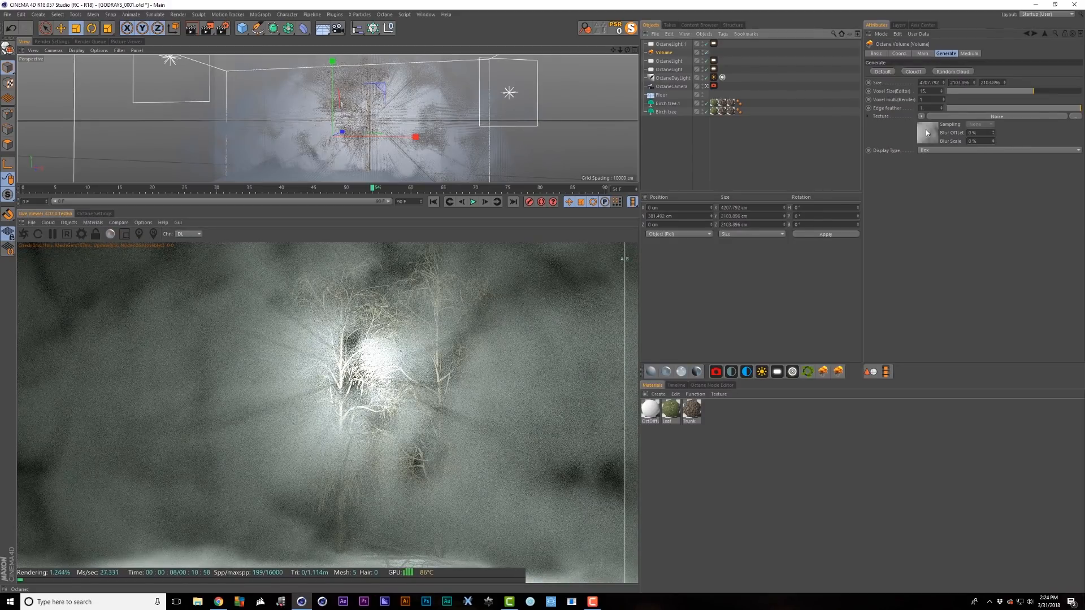
- Set the noise Global Scale to 5555%, switch off OctaneLight and enable OctaneLight.1
{"action": "left_click", "coordinate": [926, 128]}
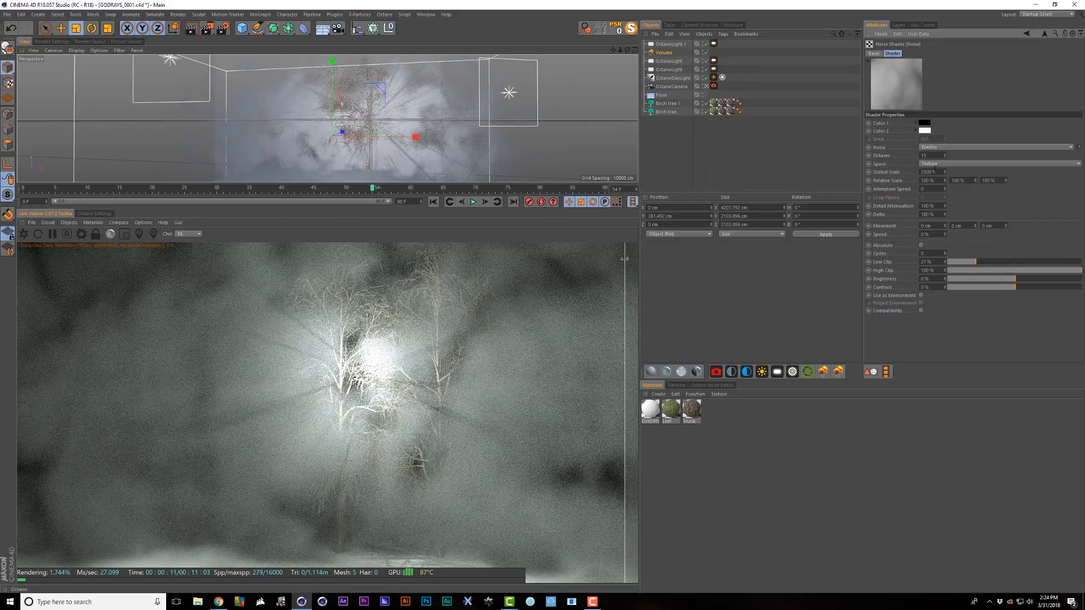
{"action": "left_click", "coordinate": [935, 172]}
{"action": "type", "text": "5555"}
{"action": "key", "text": "Return"}
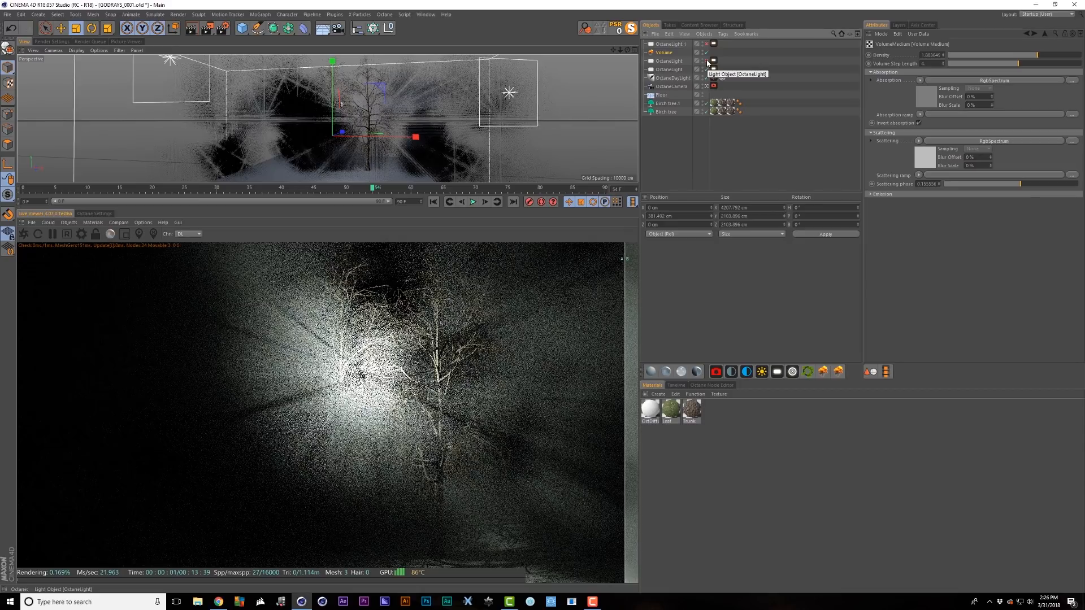
{"action": "left_click", "coordinate": [707, 61]}
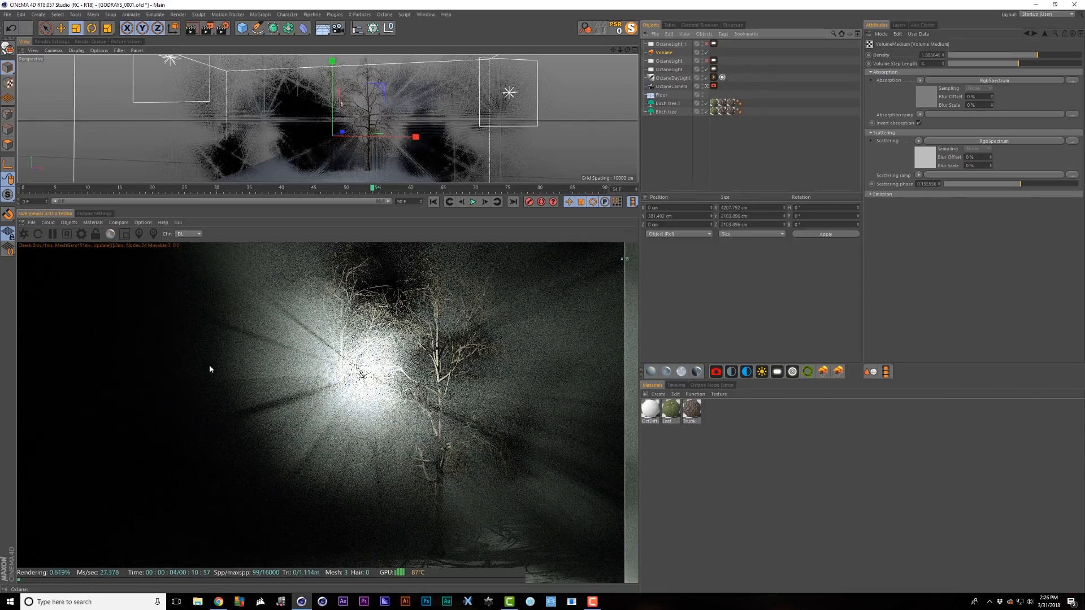
{"action": "left_click", "coordinate": [706, 44]}
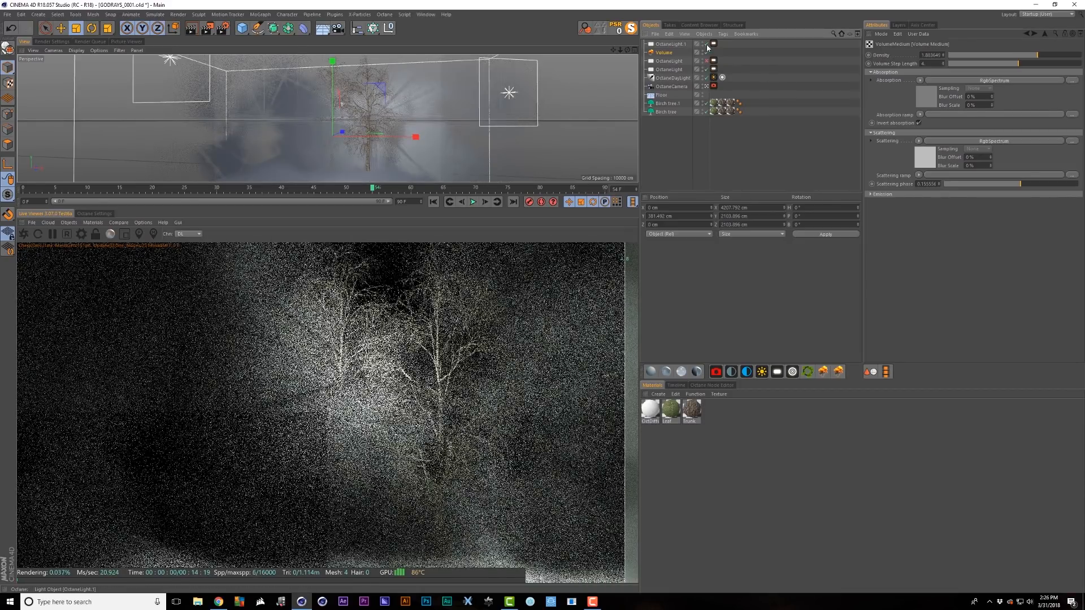
- Dim the copied light's power to about 2929 and tint the fog absorption colour pink
{"action": "left_click", "coordinate": [714, 43]}
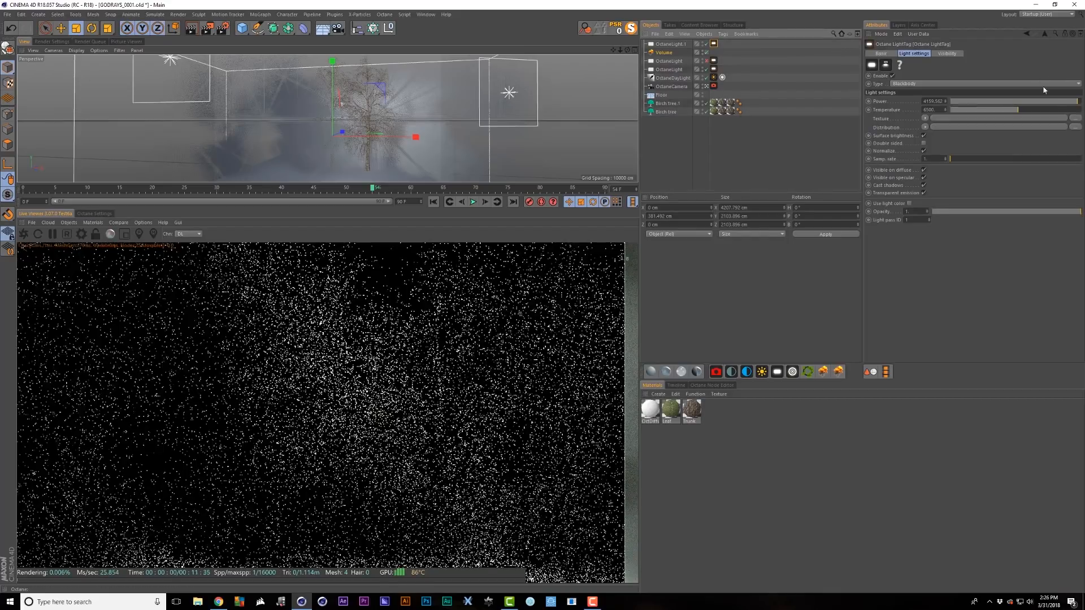
{"action": "left_click_drag", "start_coordinate": [1066, 101], "coordinate": [1077, 99]}
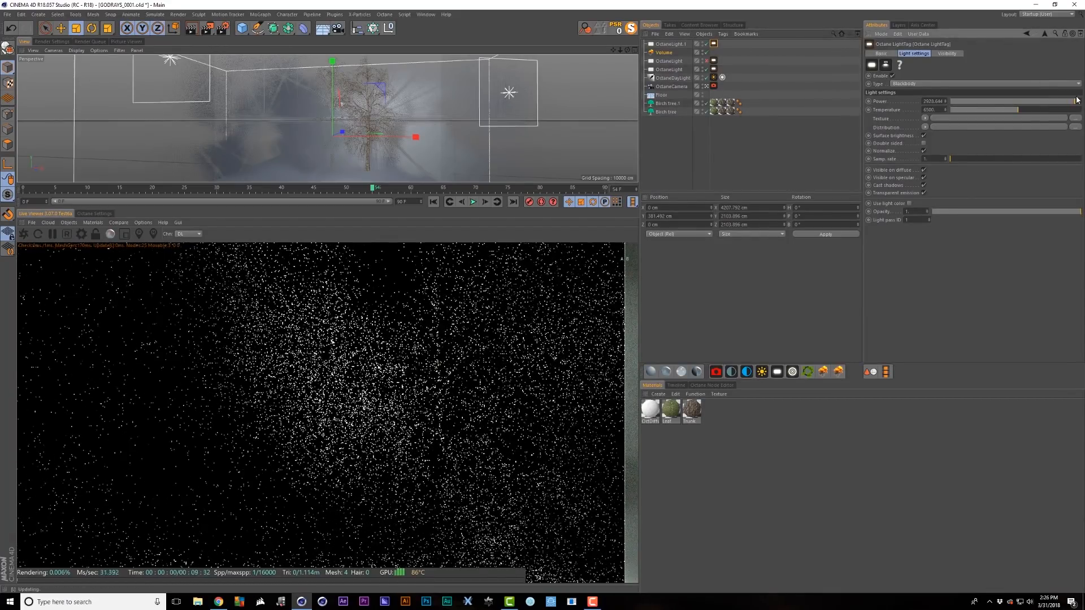
{"action": "left_click", "coordinate": [665, 53]}
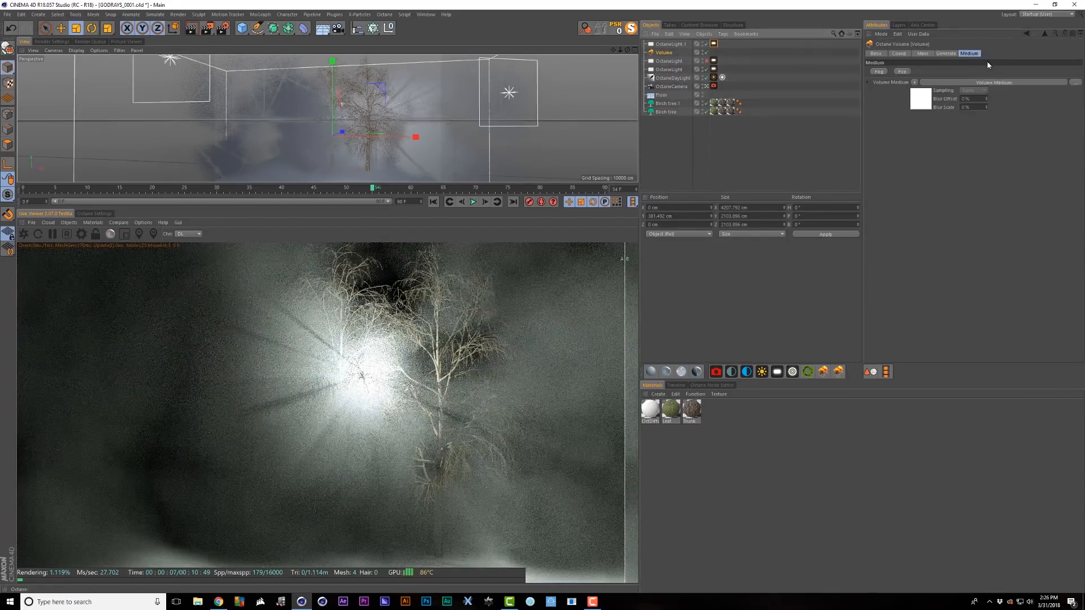
{"action": "left_click", "coordinate": [916, 98]}
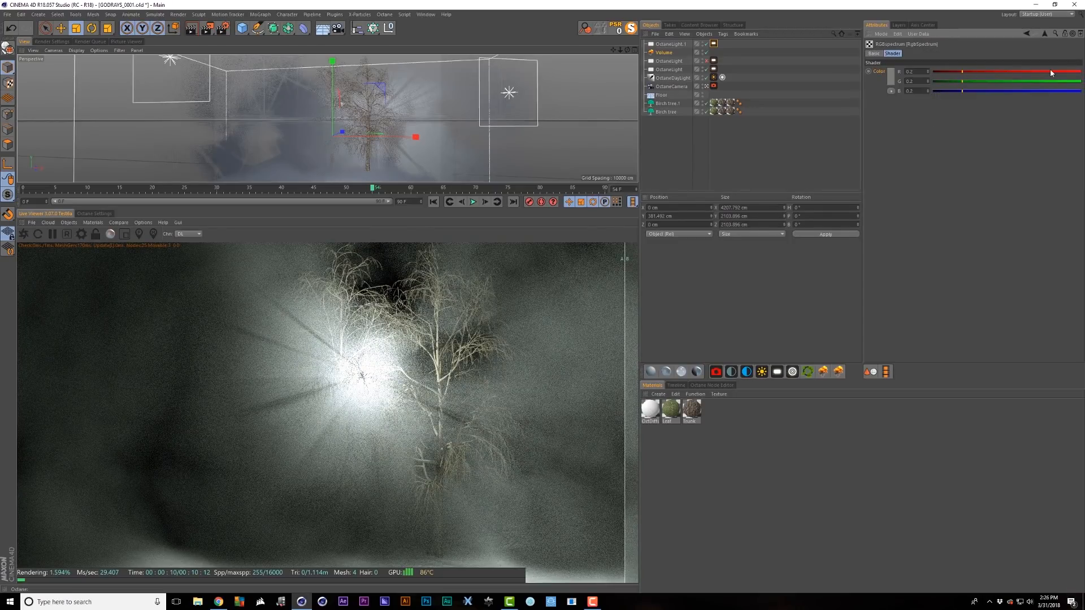
{"action": "left_click", "coordinate": [1050, 71]}
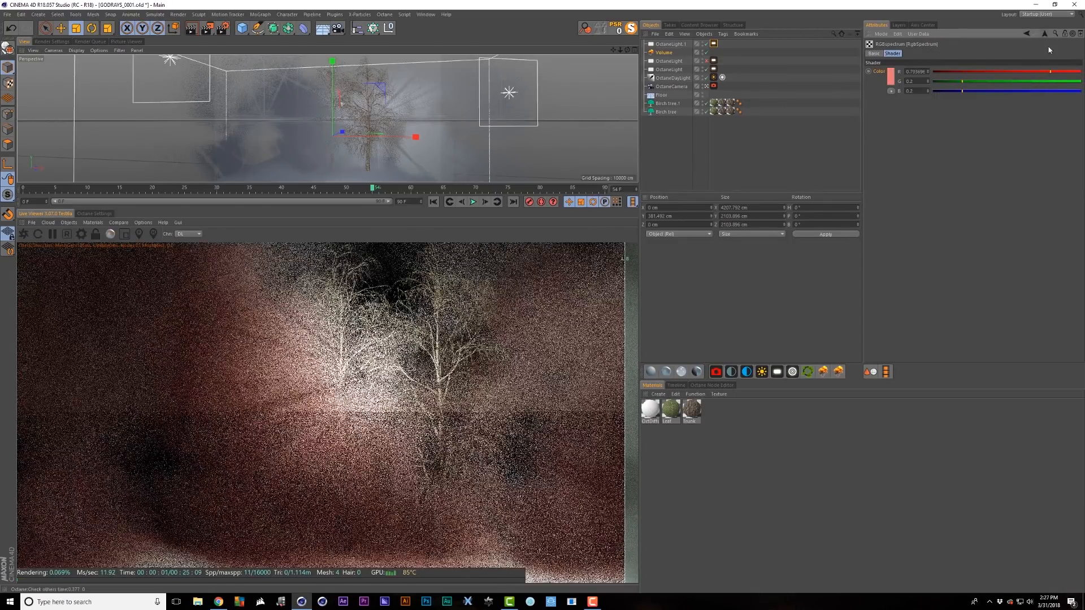
- Raise green and blue in the fog's scattering colour for a lavender tint
{"action": "left_click", "coordinate": [1045, 33]}
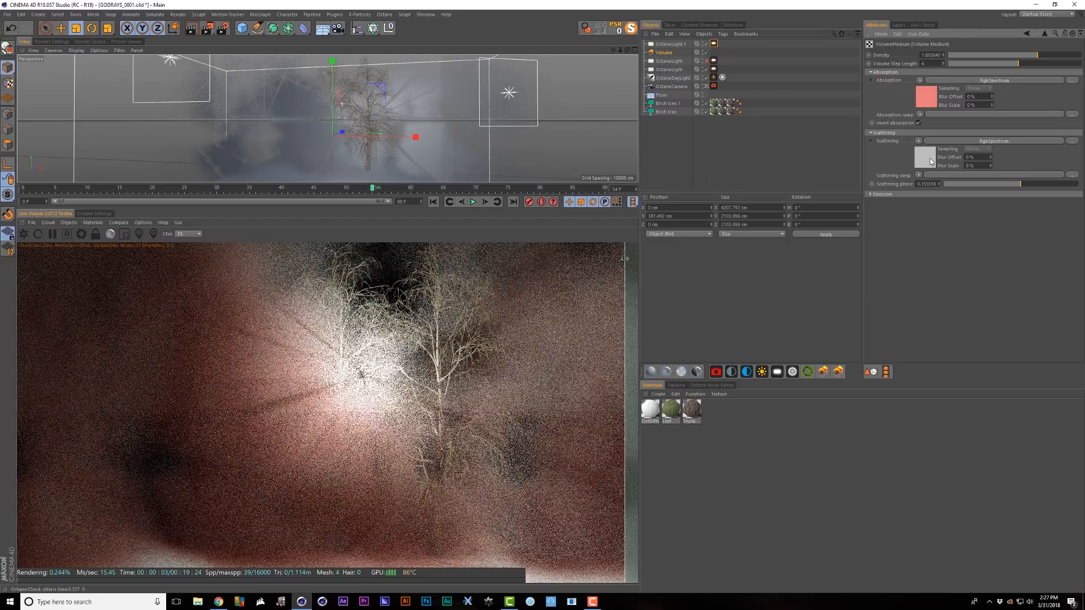
{"action": "left_click", "coordinate": [930, 158]}
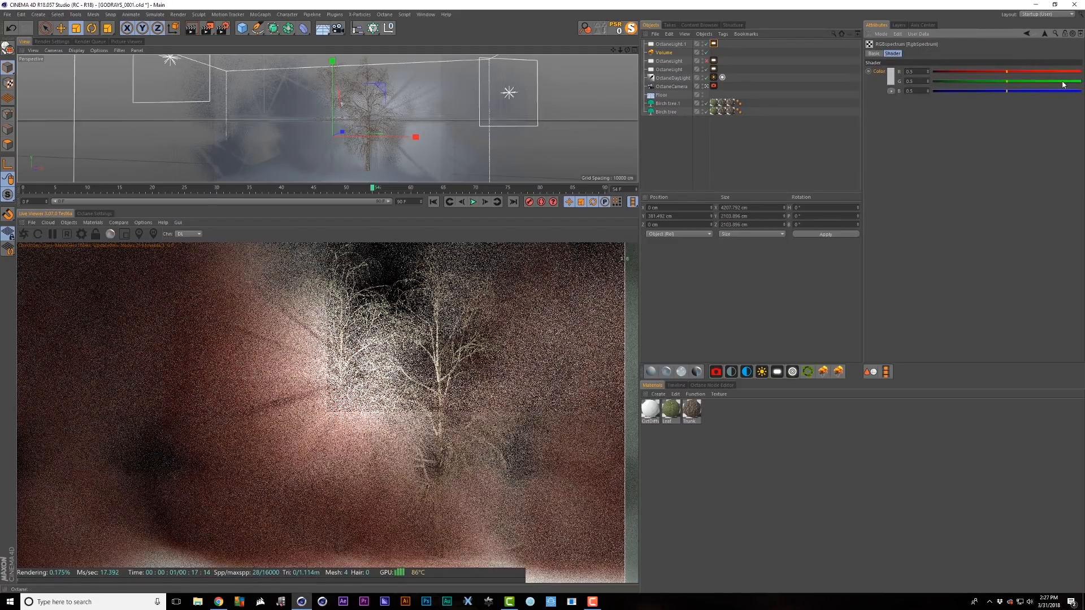
{"action": "left_click", "coordinate": [1063, 82]}
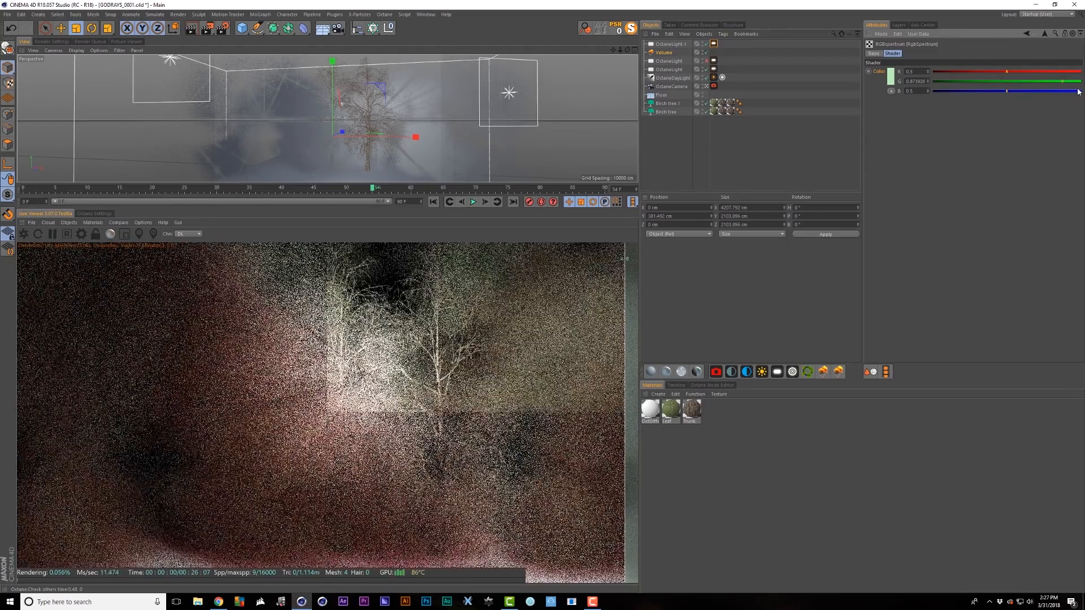
{"action": "left_click", "coordinate": [1077, 91]}
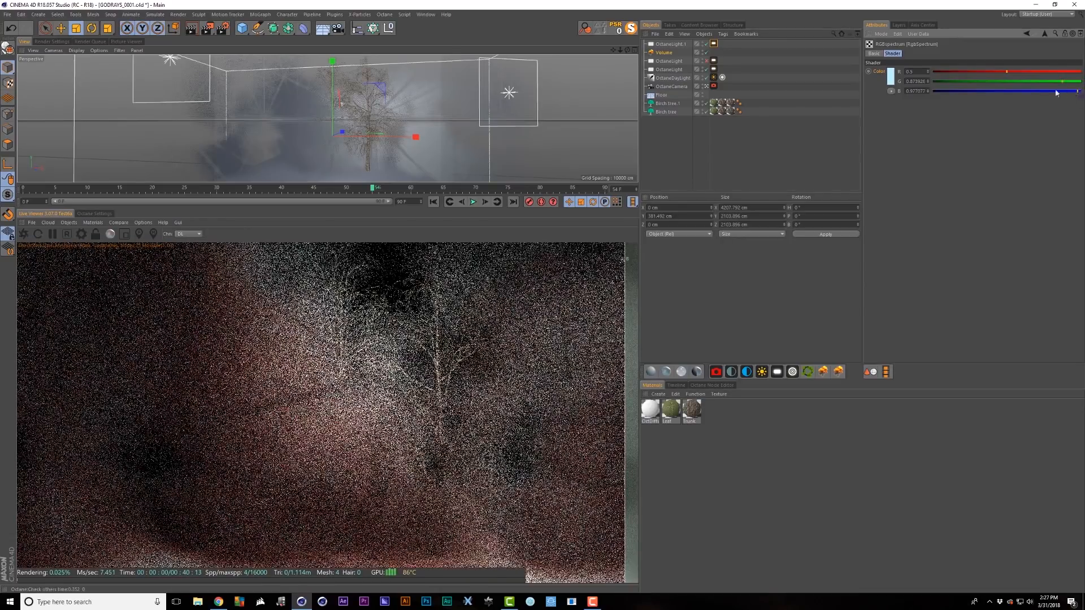
{"action": "left_click", "coordinate": [1012, 82]}
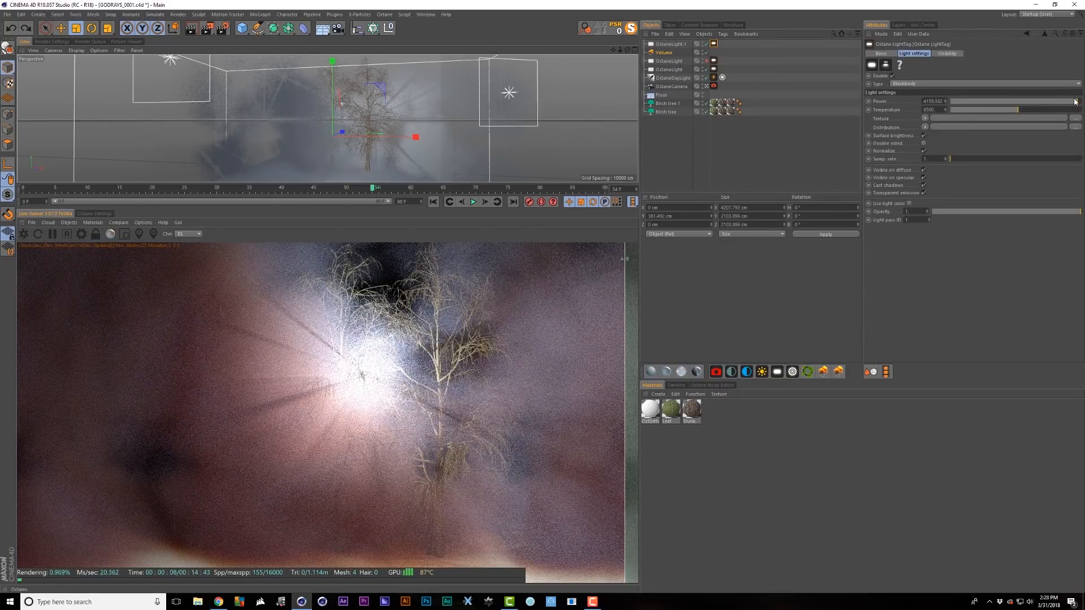
- Lower the sun's power to about 1539 and raise the fog density to about 17.78
{"action": "left_click", "coordinate": [1069, 102]}
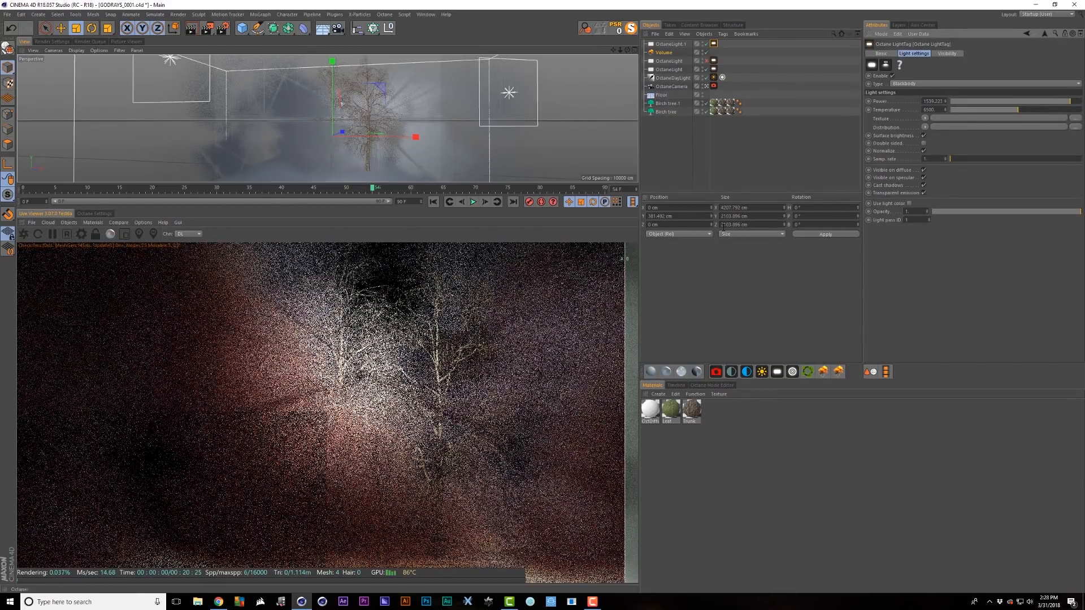
{"action": "left_click", "coordinate": [667, 54]}
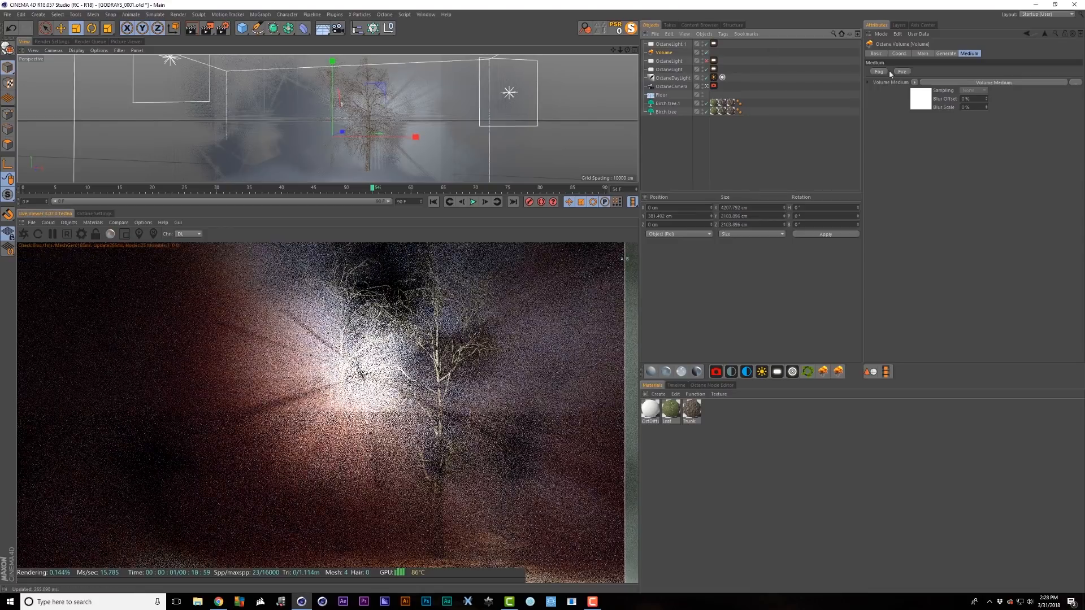
{"action": "left_click", "coordinate": [921, 100]}
{"action": "left_click_drag", "start_coordinate": [1039, 54], "coordinate": [1054, 55]}
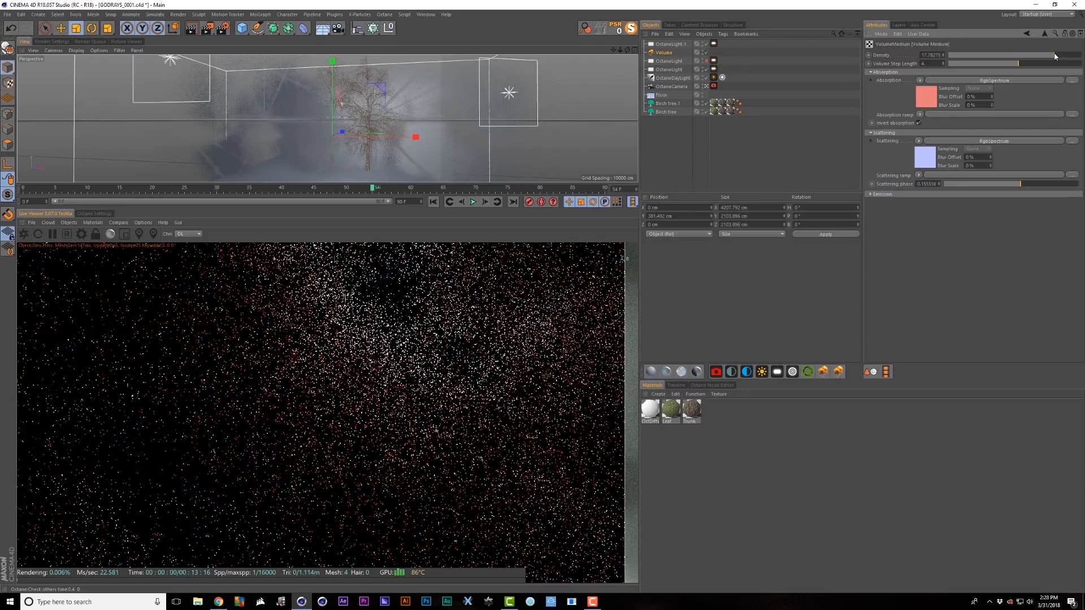
{"action": "left_click", "coordinate": [1021, 62]}
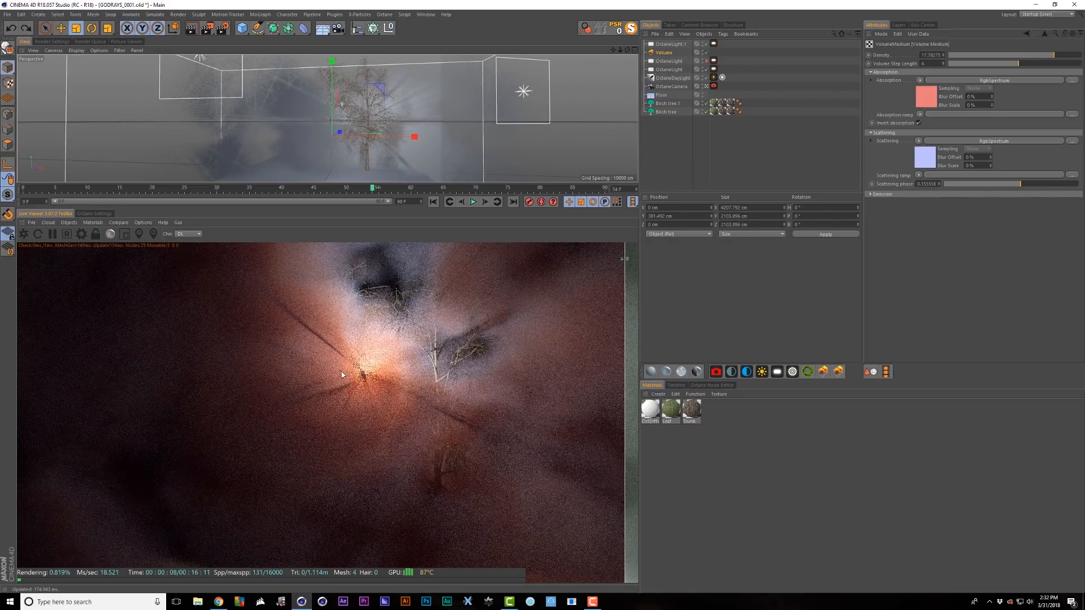
- Raise scattering phase to 0.790476, draw a render region around the light, and lower the step length
{"action": "left_click", "coordinate": [1065, 185]}
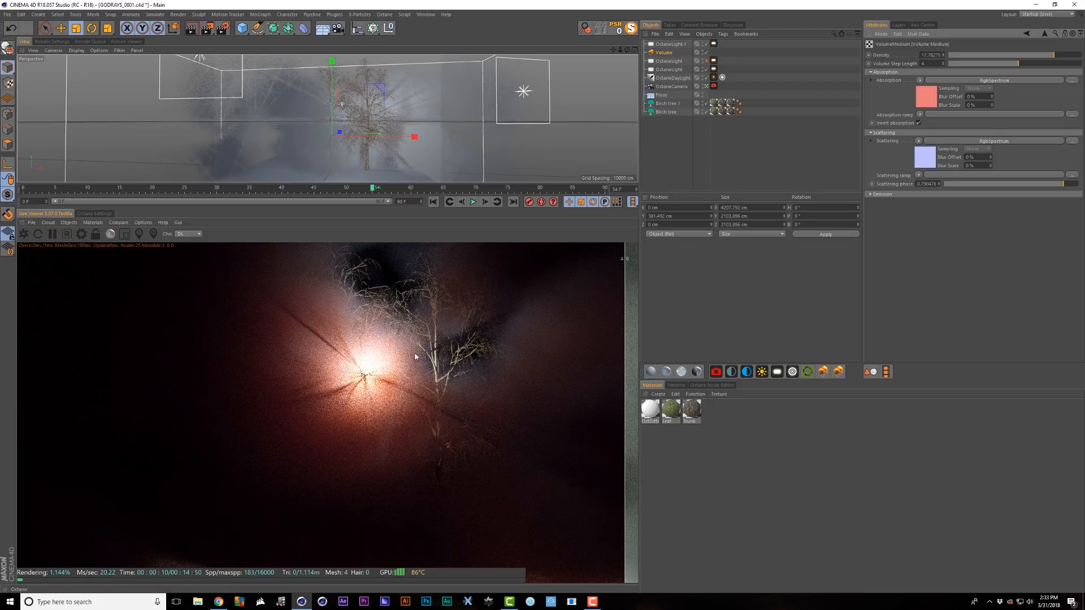
{"action": "left_click", "coordinate": [125, 234]}
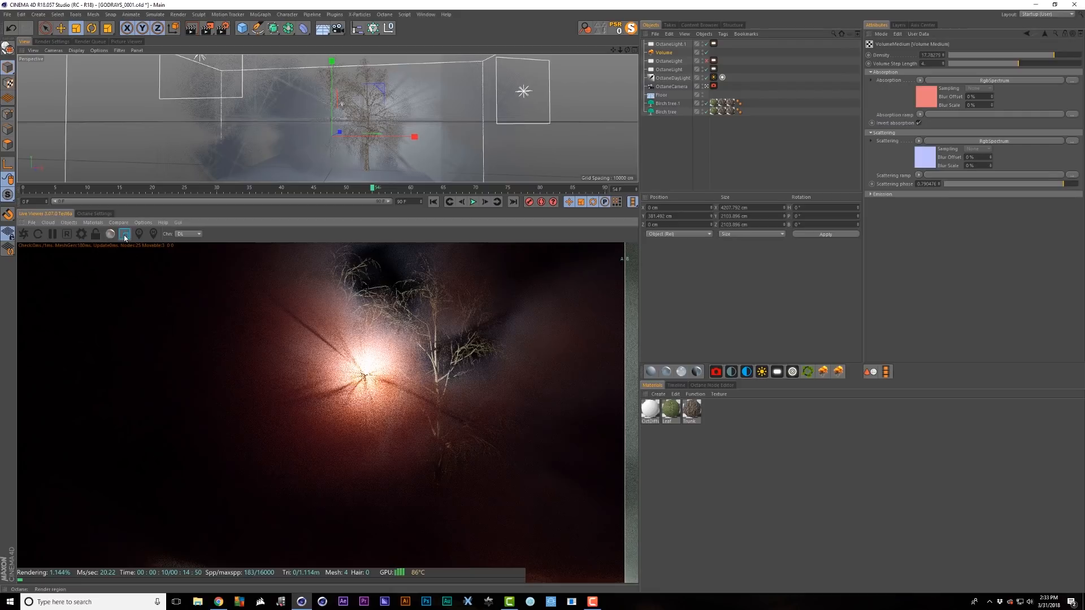
{"action": "left_click_drag", "start_coordinate": [351, 362], "coordinate": [379, 395]}
{"action": "left_click_drag", "start_coordinate": [303, 321], "coordinate": [431, 442]}
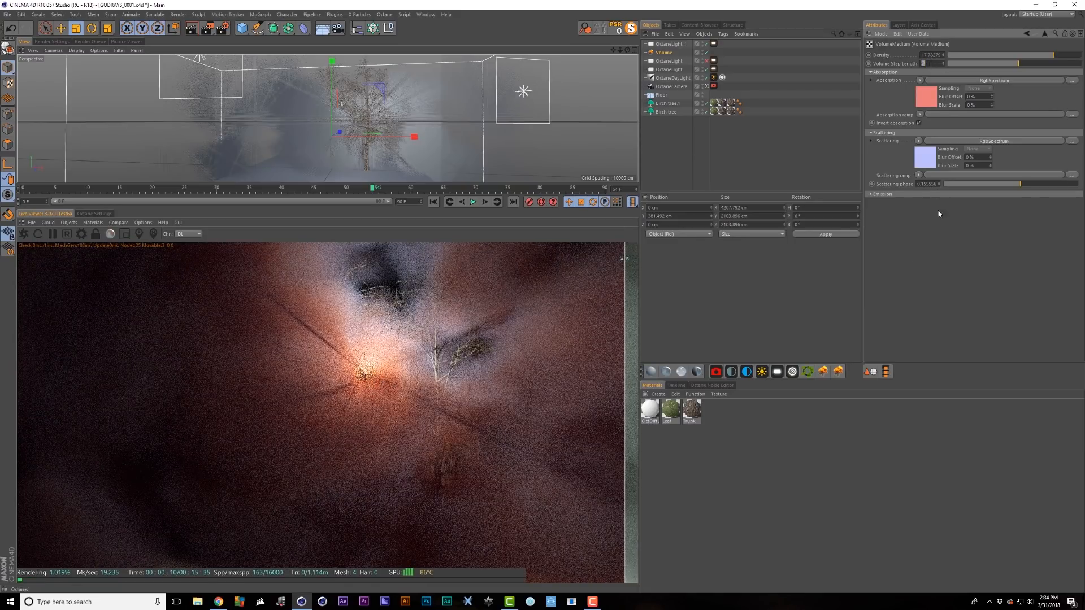
{"action": "key", "text": "Return"}
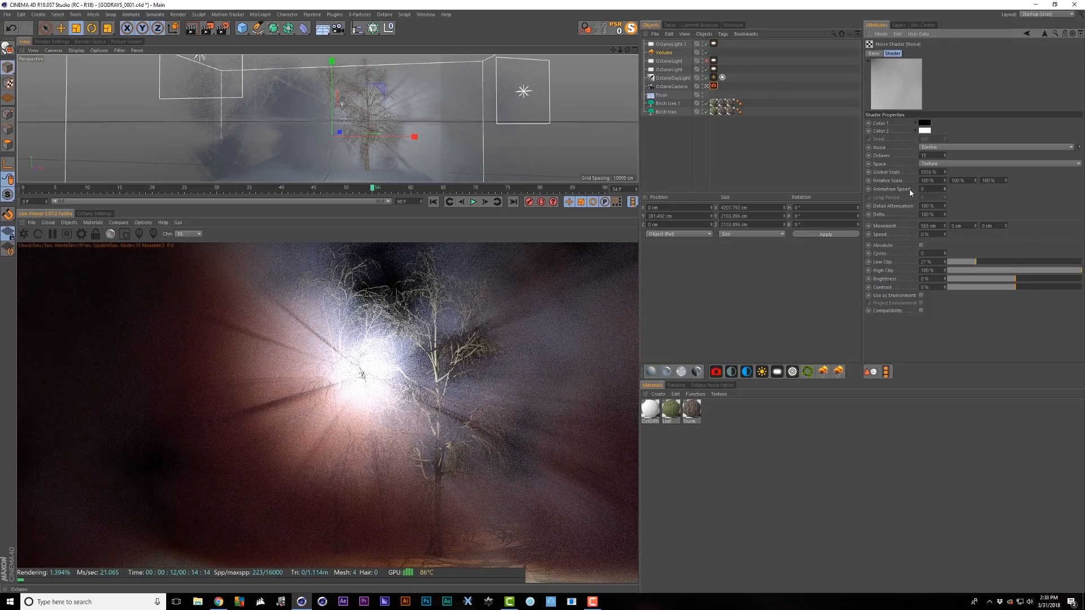
- Set the volume noise Animation Speed to 11.5 and go to the render voxel multiplier
{"action": "left_click_drag", "start_coordinate": [946, 188], "coordinate": [945, 194]}
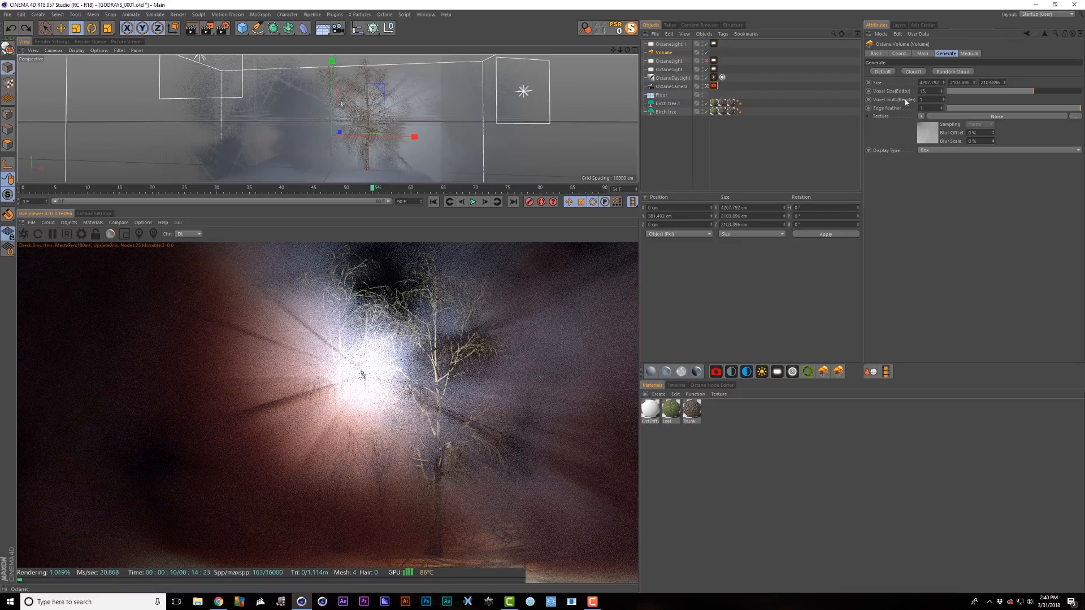
{"action": "left_click", "coordinate": [920, 99]}
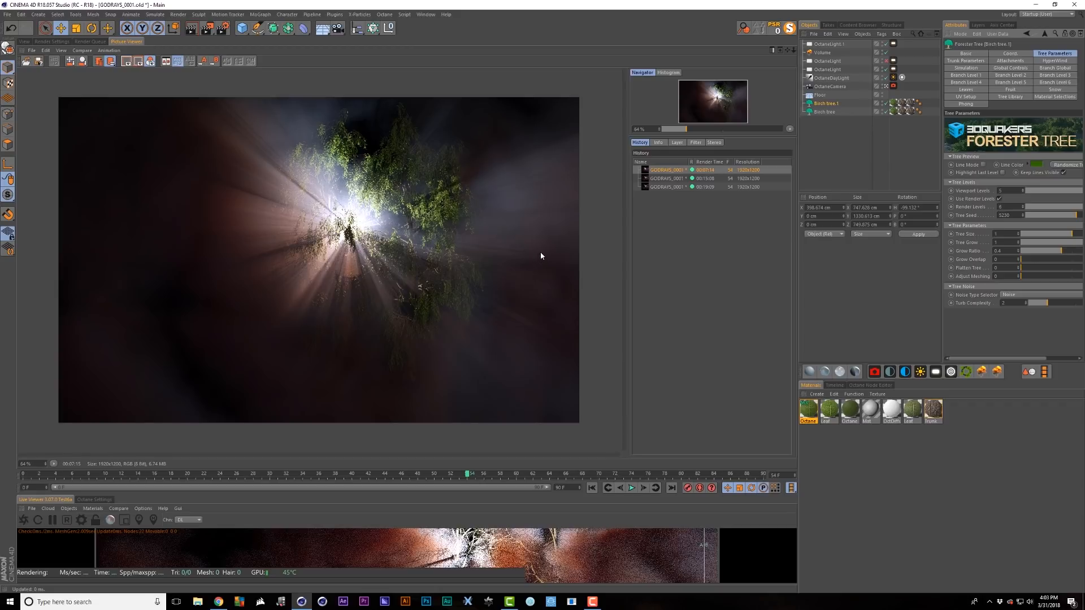
- Show the Volume's medium density and colour settings
{"action": "left_click", "coordinate": [822, 52]}
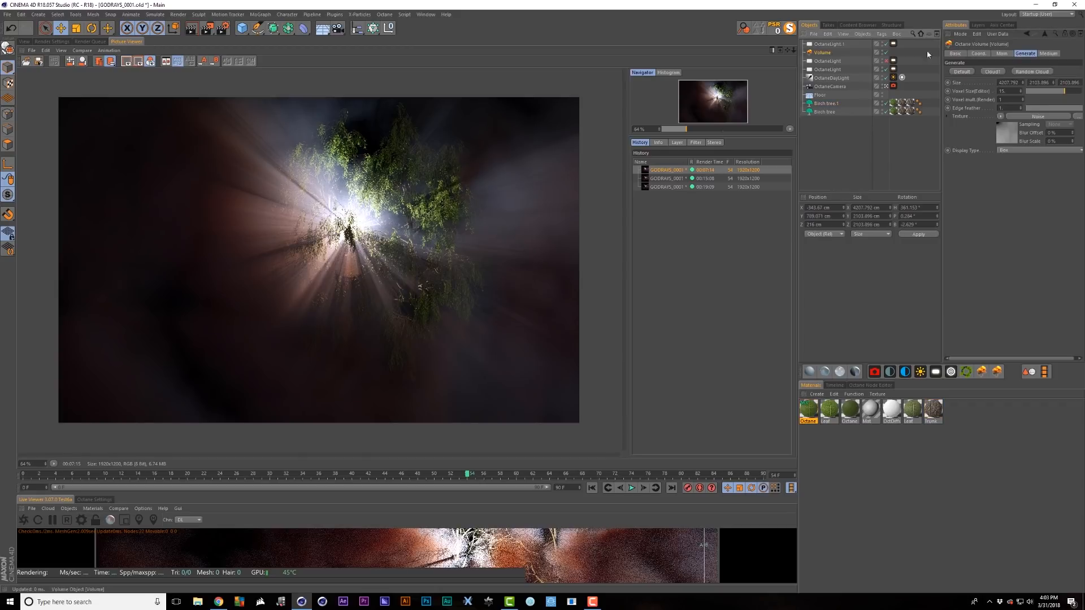
{"action": "left_click", "coordinate": [1049, 53]}
{"action": "left_click", "coordinate": [1033, 82]}
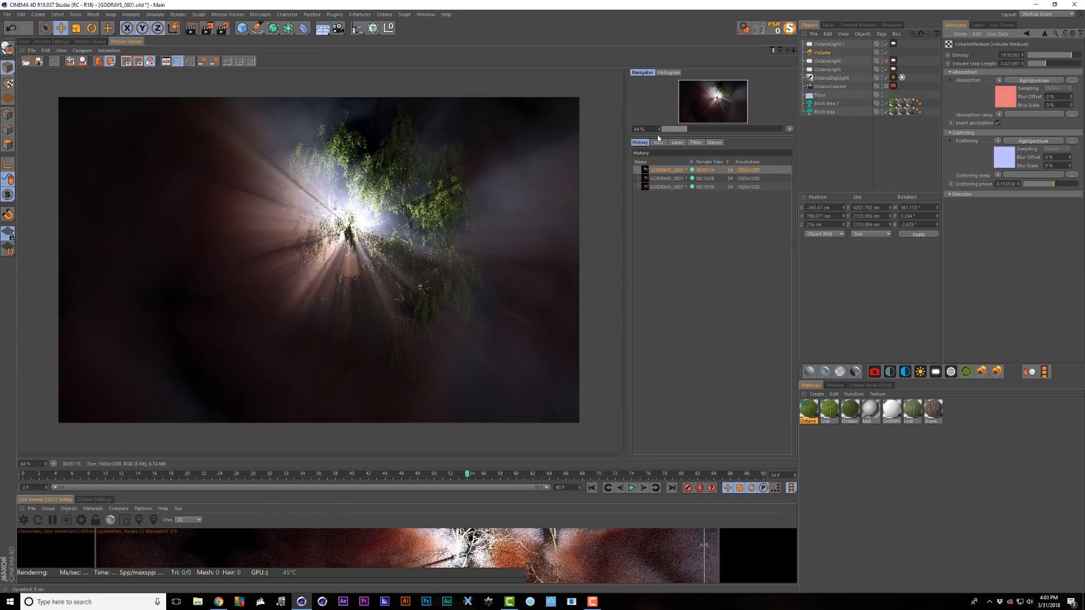
- View the second GODRAYS_0001 render with the brightening filter enabled, panned towards the light rays
{"action": "left_click", "coordinate": [663, 179]}
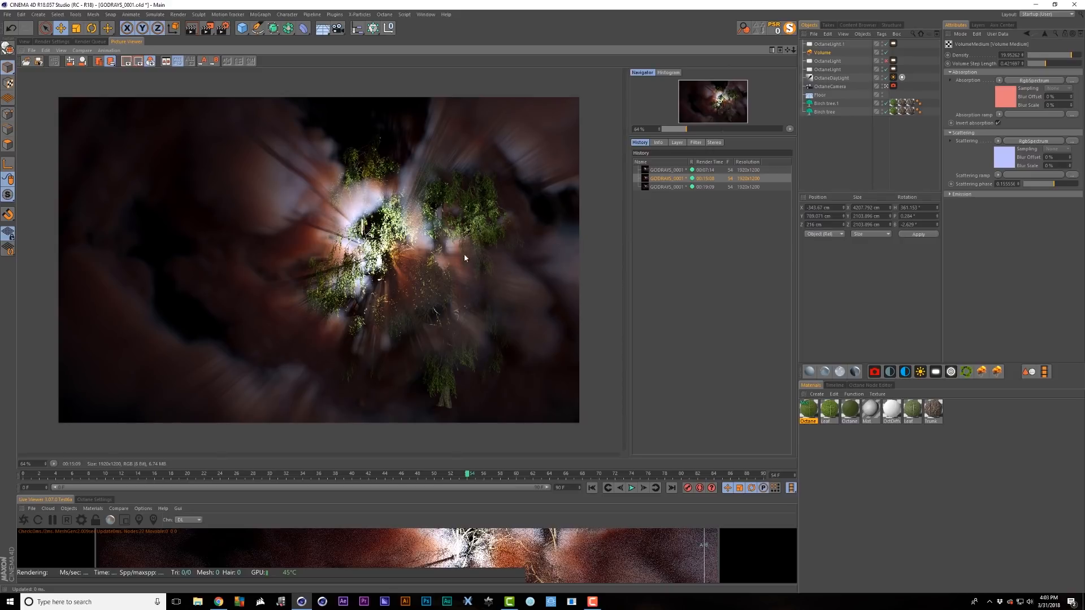
{"action": "left_click", "coordinate": [695, 143]}
{"action": "left_click", "coordinate": [661, 161]}
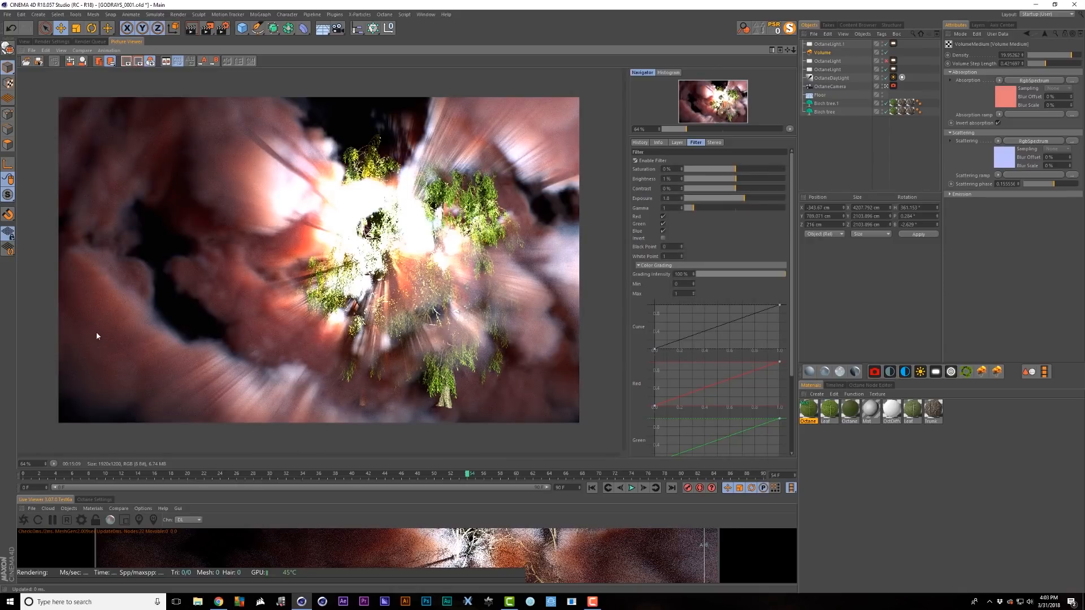
{"action": "left_click", "coordinate": [641, 145]}
{"action": "scroll", "coordinate": [199, 344], "scroll_direction": "up", "scroll_amount": 3}
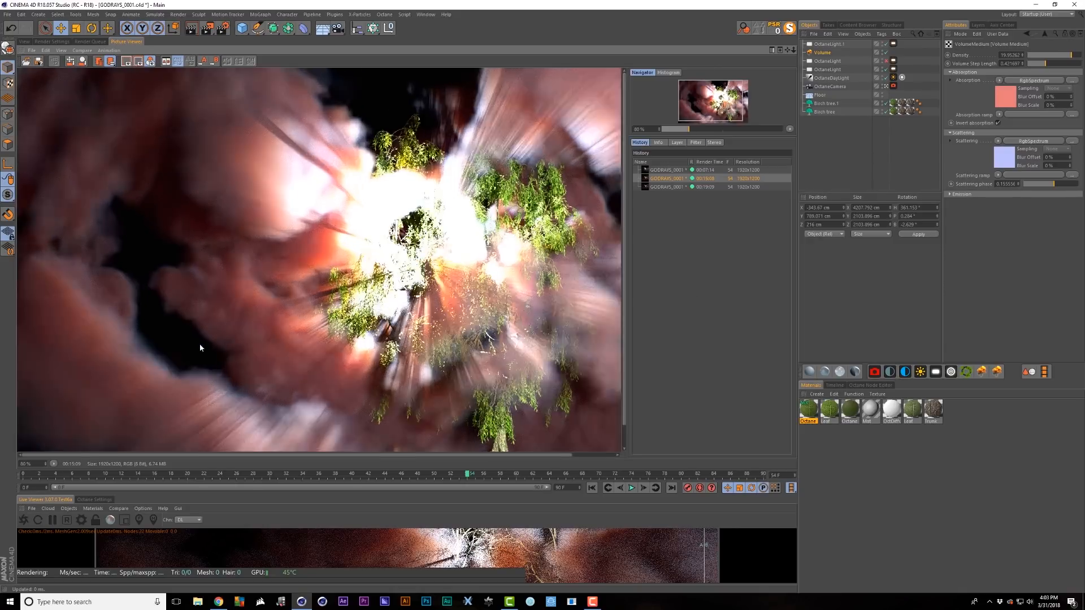
{"action": "left_click_drag", "start_coordinate": [199, 343], "coordinate": [226, 138]}
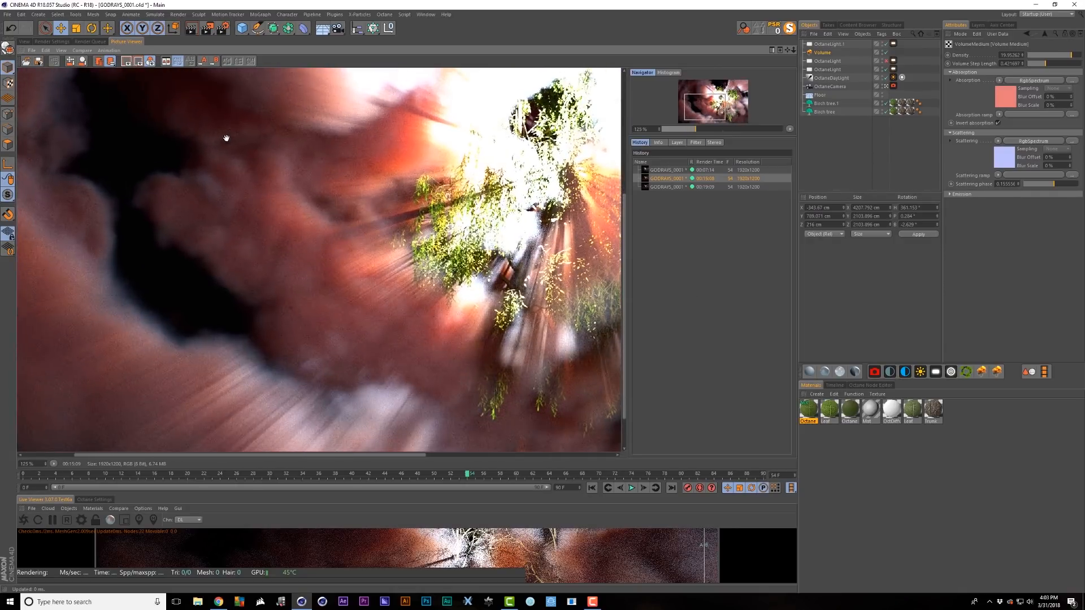
- Compare the 00:15:08 and 00:19:09 renders by switching back and forth in History
{"action": "left_click", "coordinate": [677, 187]}
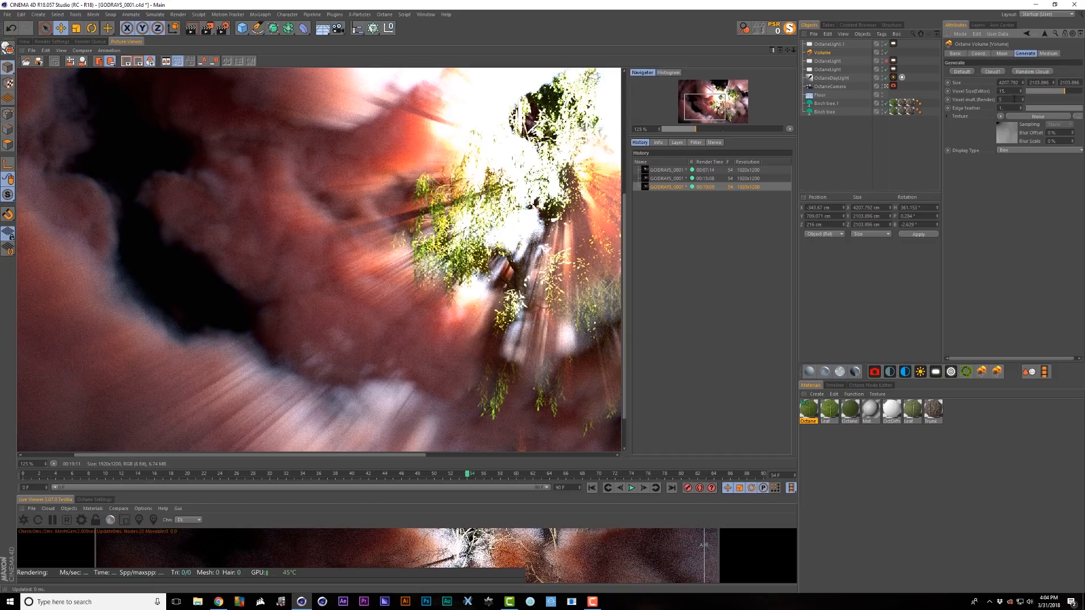
{"action": "left_click", "coordinate": [676, 187]}
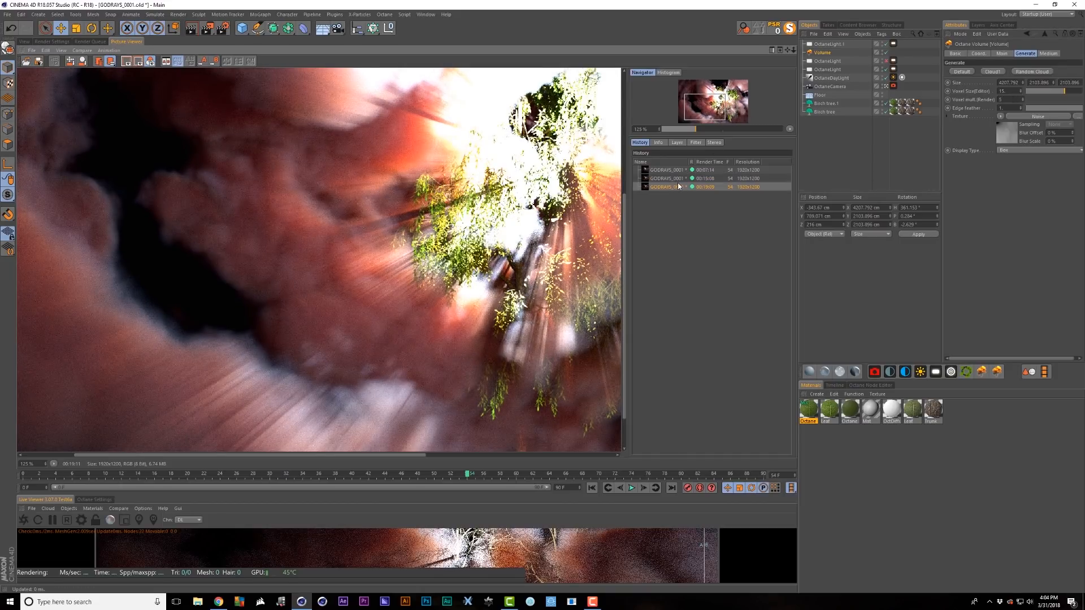
{"action": "left_click", "coordinate": [680, 181]}
{"action": "left_click", "coordinate": [680, 187]}
{"action": "left_click", "coordinate": [677, 179]}
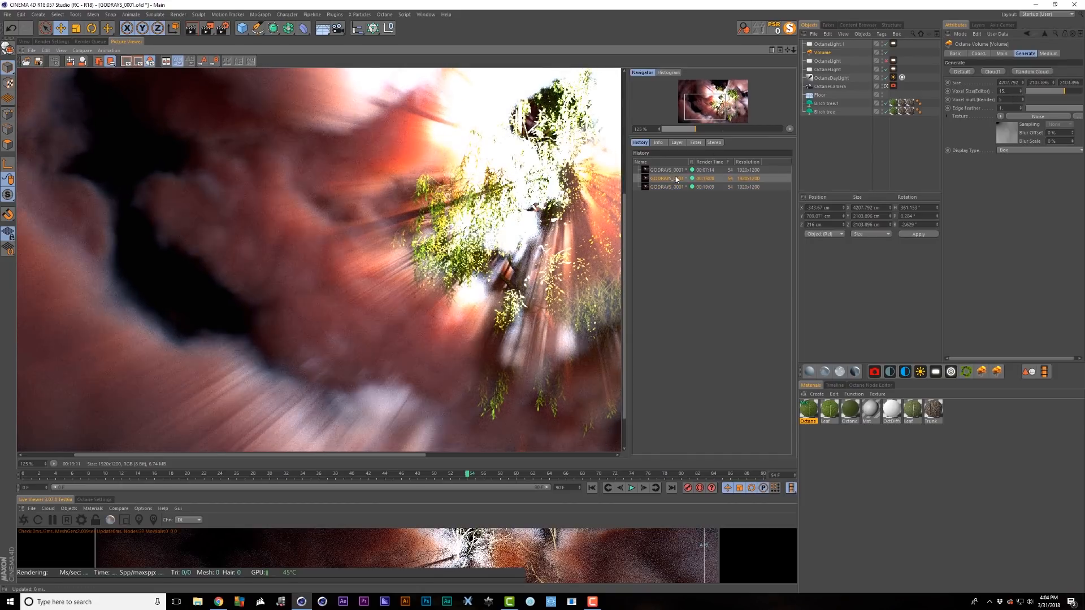
{"action": "left_click", "coordinate": [675, 187]}
{"action": "left_click", "coordinate": [676, 180]}
{"action": "left_click", "coordinate": [674, 187]}
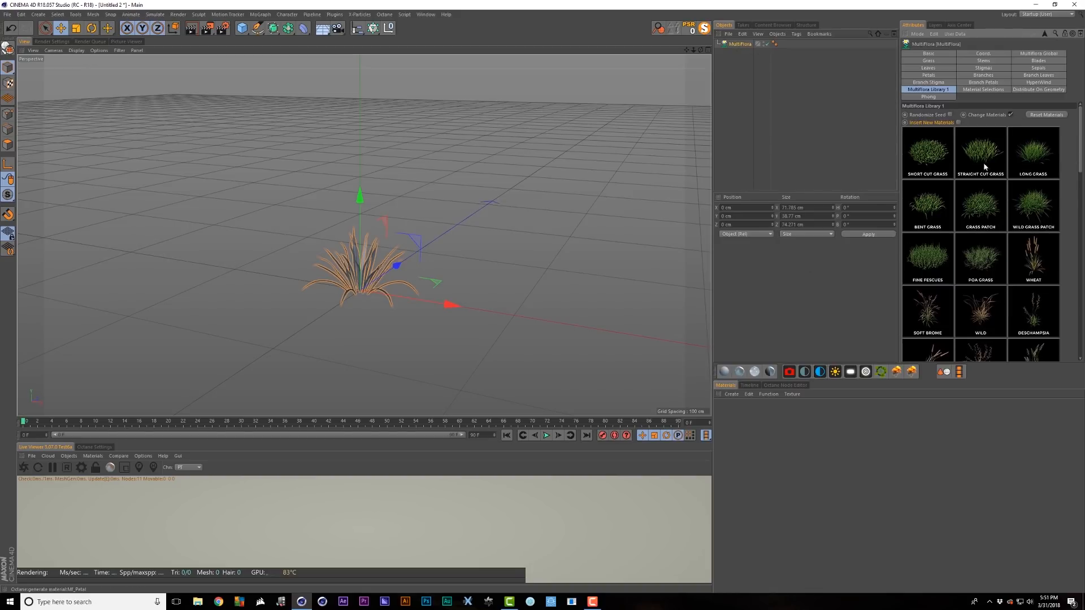
- Try the Wild Grass Patch, Wild grass, Dactylis and Imperata presets on the MultiFlora plant
{"action": "left_click", "coordinate": [1043, 209]}
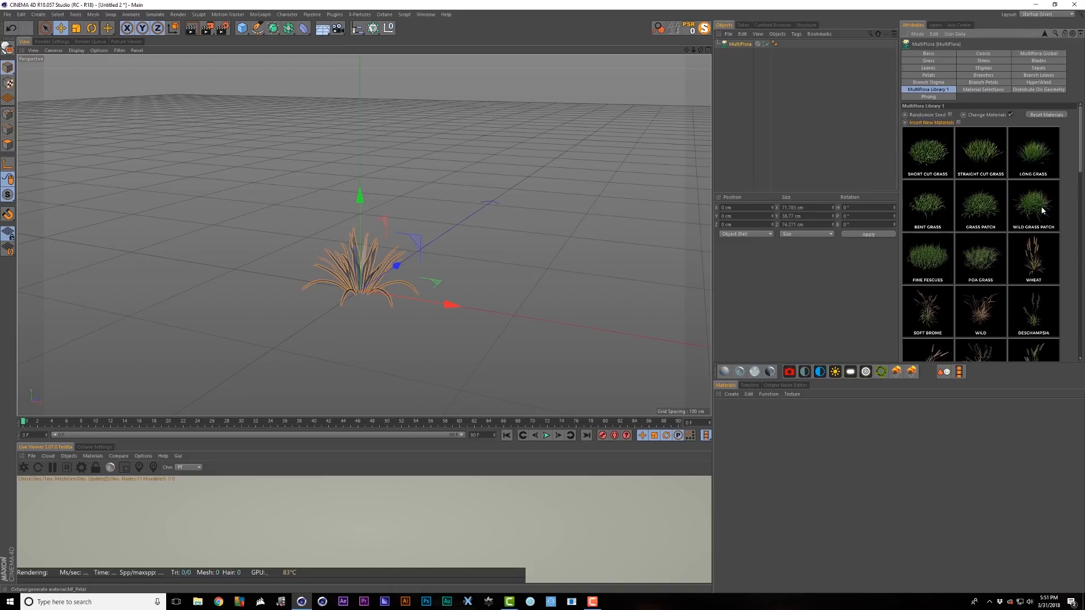
{"action": "left_click", "coordinate": [960, 306]}
{"action": "scroll", "coordinate": [990, 268], "scroll_direction": "down", "scroll_amount": 3}
{"action": "scroll", "coordinate": [990, 267], "scroll_direction": "down", "scroll_amount": 1}
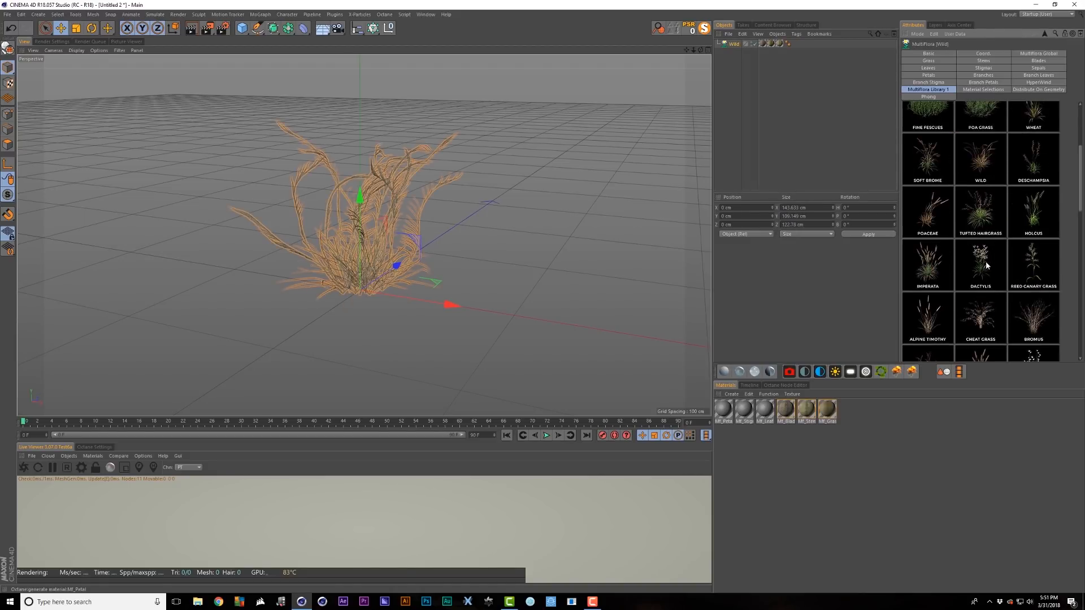
{"action": "left_click", "coordinate": [988, 266]}
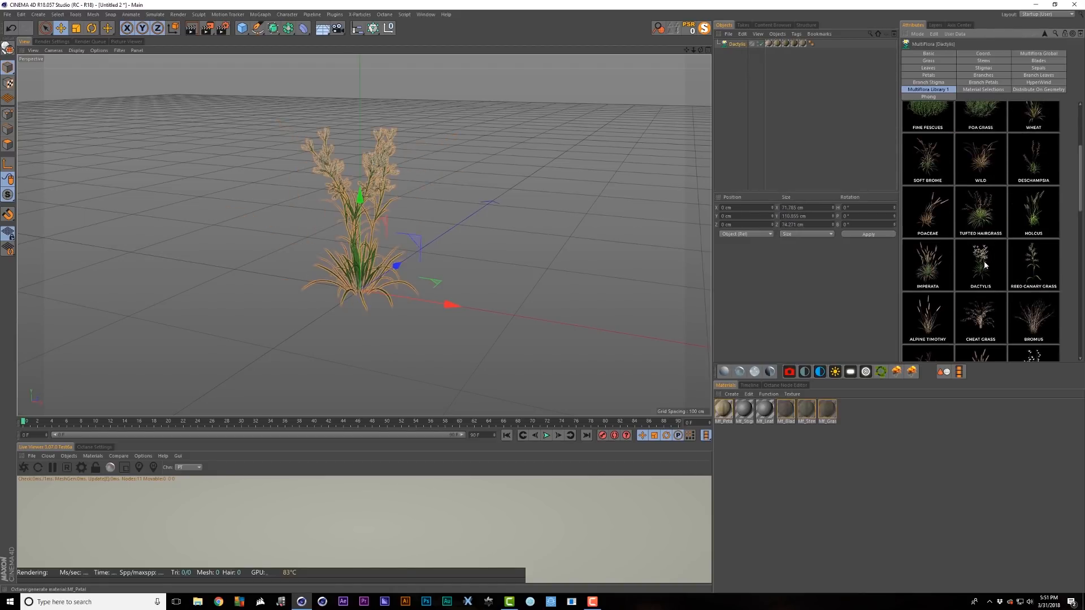
{"action": "left_click", "coordinate": [937, 260]}
{"action": "scroll", "coordinate": [937, 260], "scroll_direction": "down", "scroll_amount": 2}
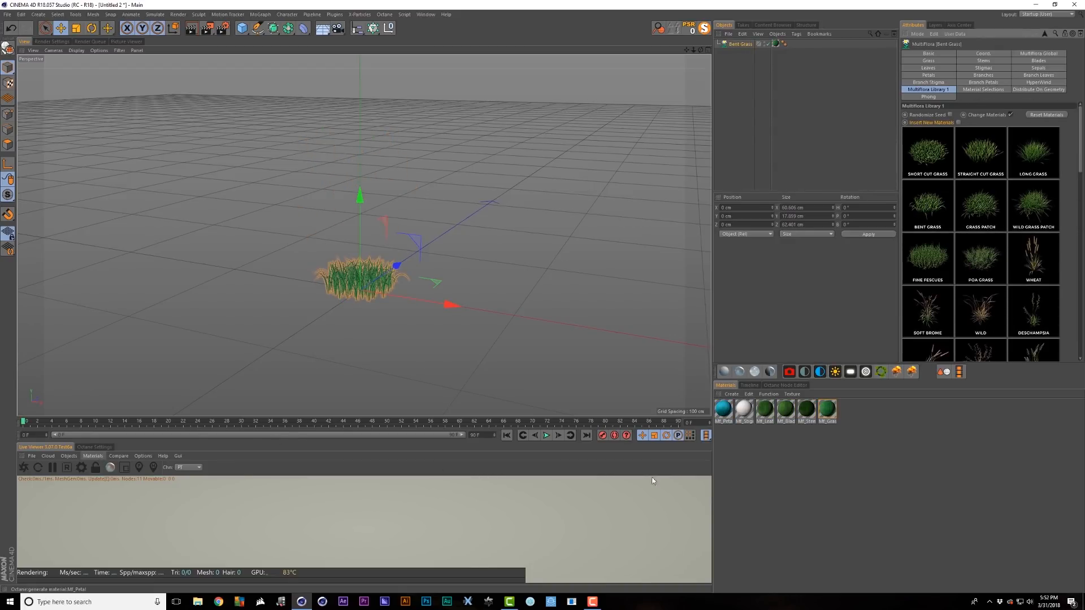
- Convert the six plant materials to Octane materials and remove unused materials
{"action": "left_click_drag", "start_coordinate": [854, 460], "coordinate": [705, 408]}
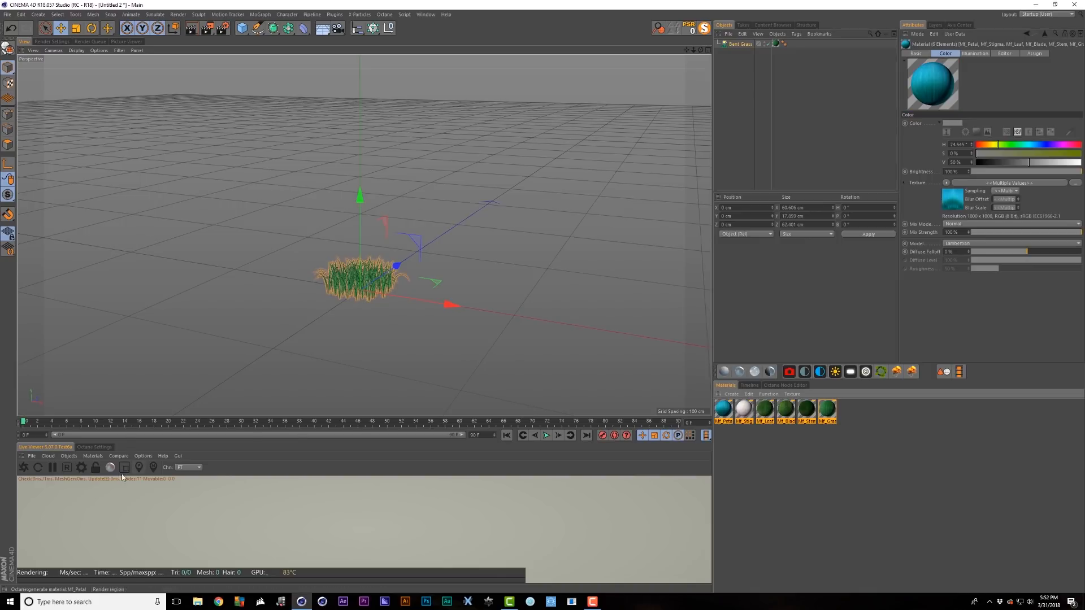
{"action": "left_click", "coordinate": [93, 456]}
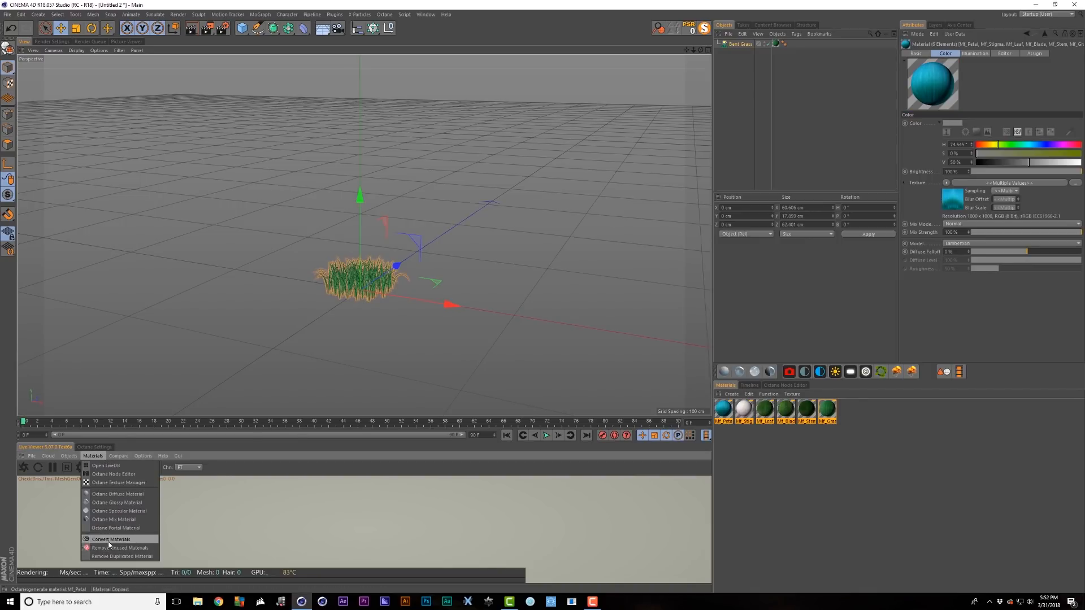
{"action": "left_click", "coordinate": [107, 541]}
{"action": "left_click", "coordinate": [84, 456]}
{"action": "left_click", "coordinate": [108, 548]}
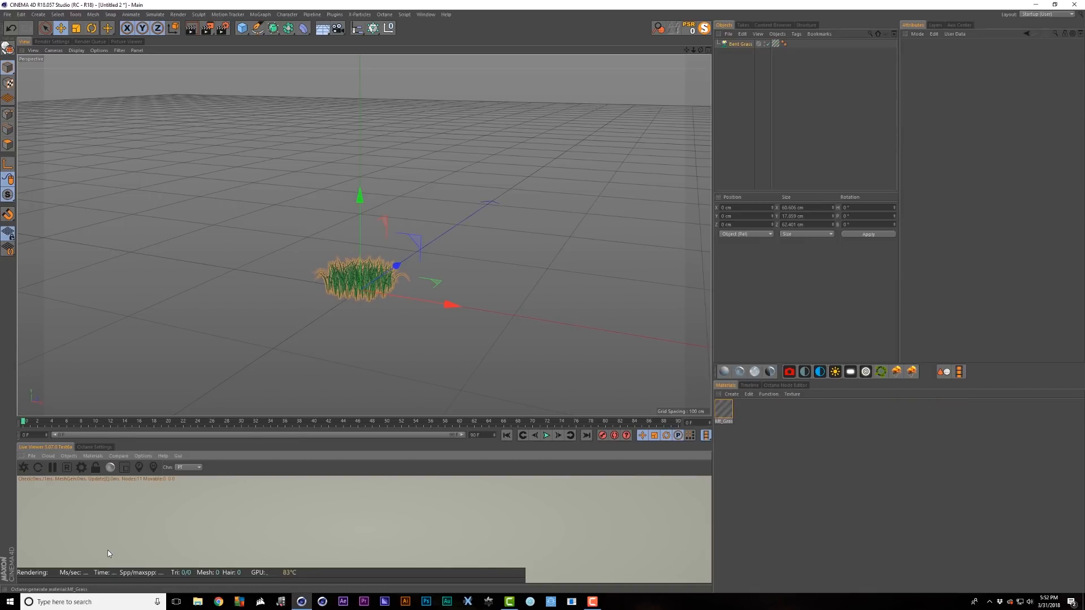
- Switch the plant to Dactylis, clear its materials, then change it to Prairie Blue
{"action": "left_click", "coordinate": [751, 47]}
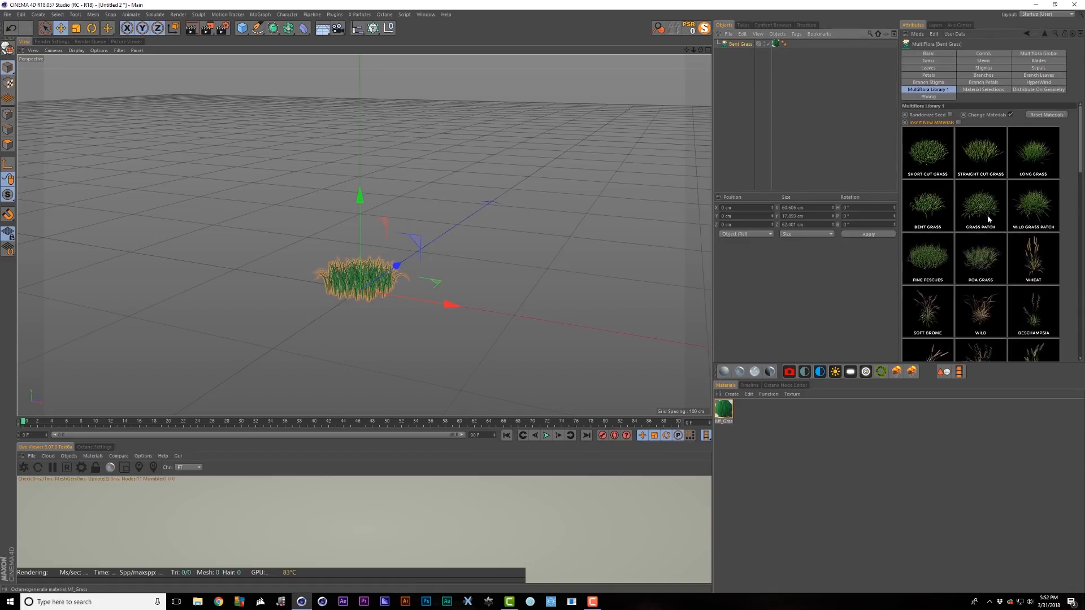
{"action": "scroll", "coordinate": [1006, 237], "scroll_direction": "down", "scroll_amount": 4}
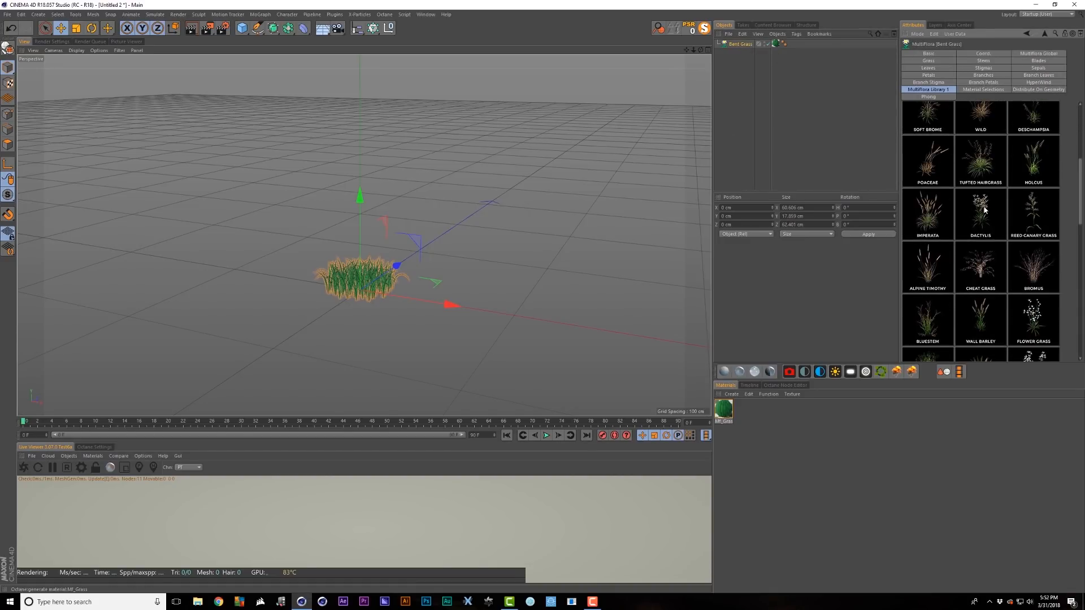
{"action": "left_click", "coordinate": [984, 210]}
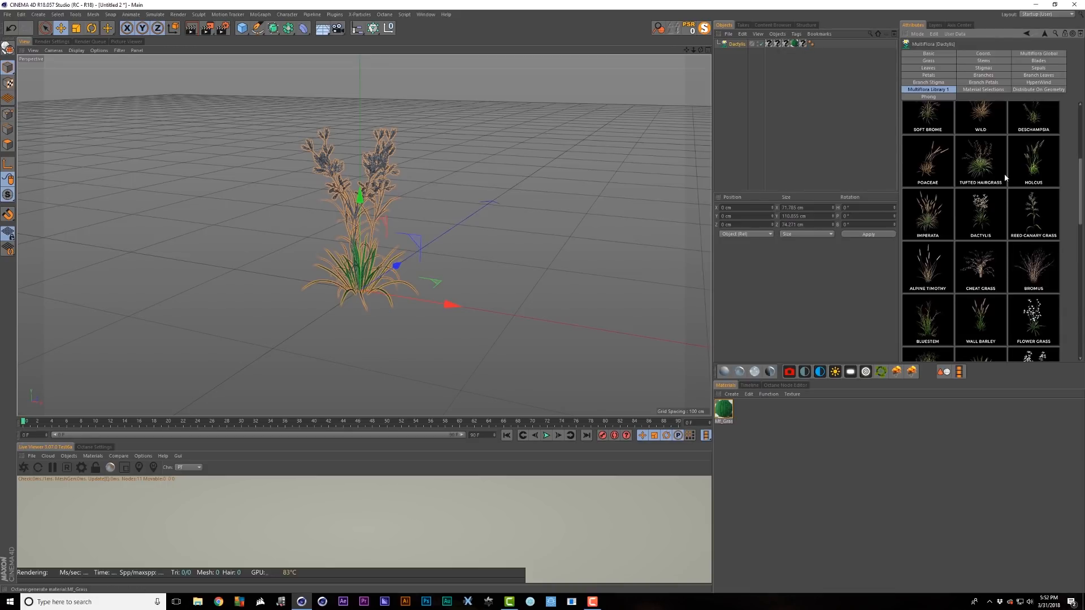
{"action": "scroll", "coordinate": [1006, 177], "scroll_direction": "up", "scroll_amount": 5}
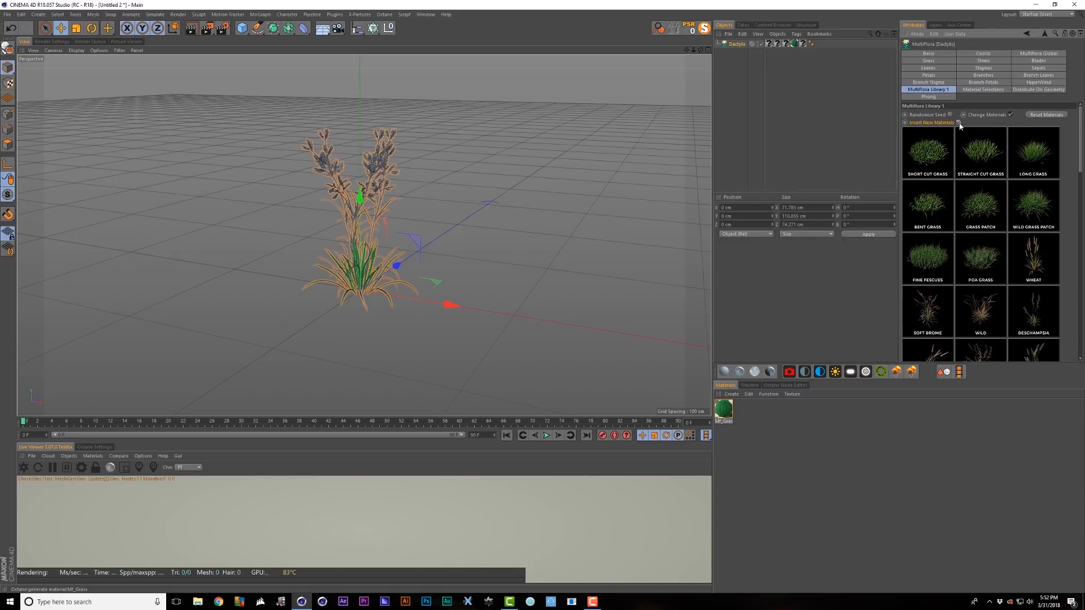
{"action": "left_click", "coordinate": [1041, 116]}
{"action": "scroll", "coordinate": [1061, 248], "scroll_direction": "down", "scroll_amount": 6}
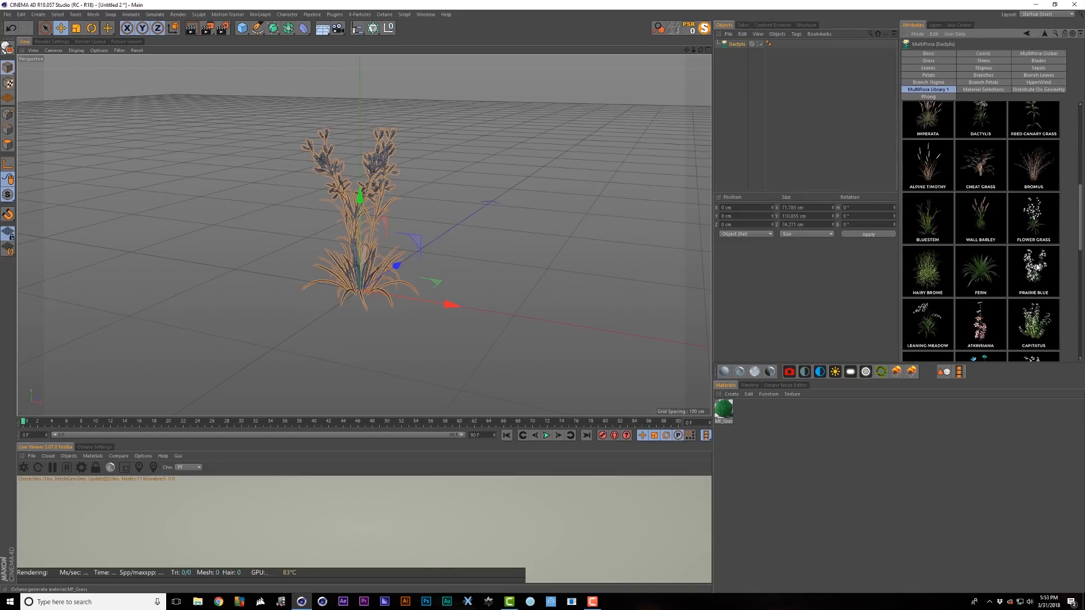
{"action": "left_click", "coordinate": [1038, 267]}
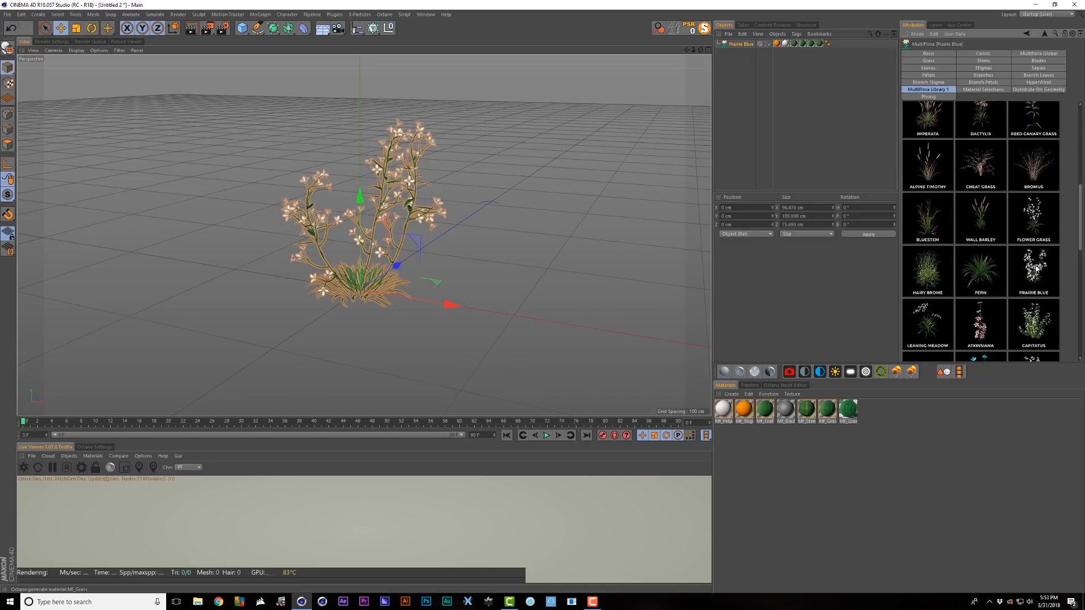
{"action": "scroll", "coordinate": [1038, 269], "scroll_direction": "up", "scroll_amount": 6}
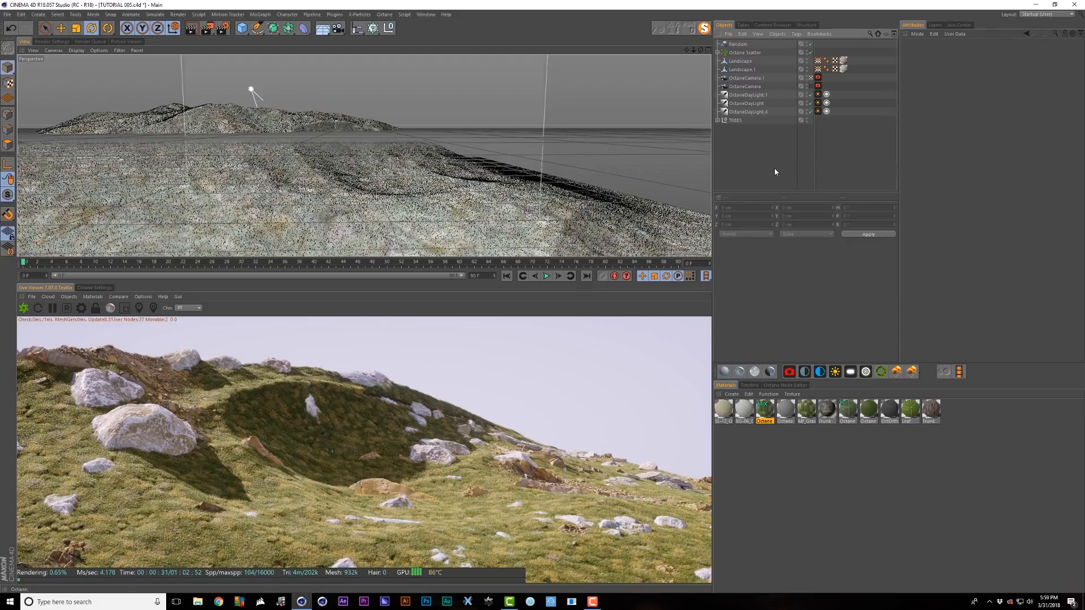
- Add an Octane Scatter below the TREES group and set its distribution to Surface
{"action": "left_click", "coordinate": [882, 372]}
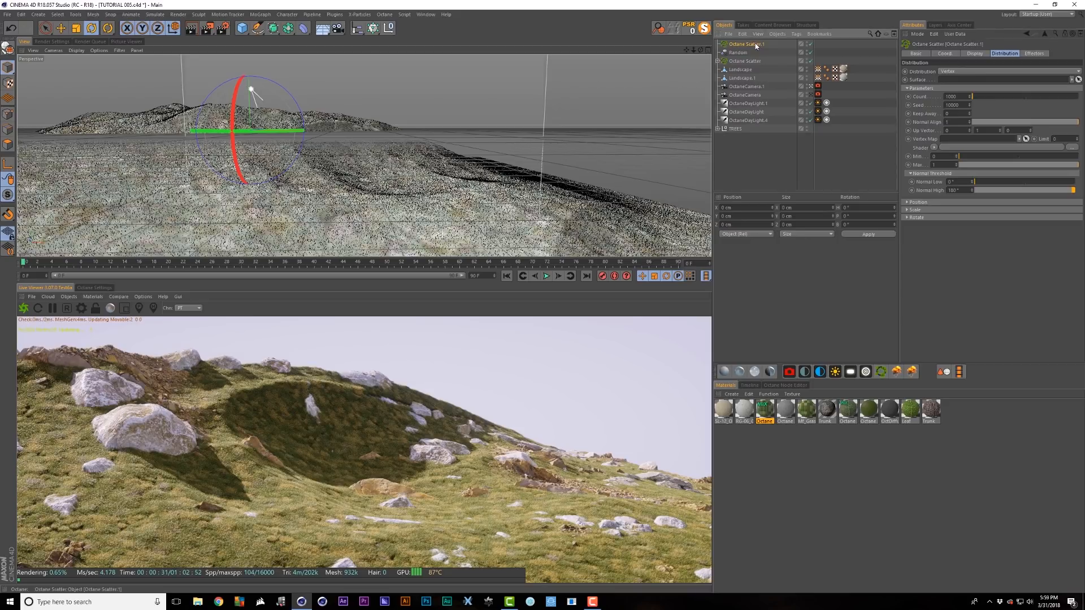
{"action": "left_click_drag", "start_coordinate": [752, 139], "coordinate": [753, 140]}
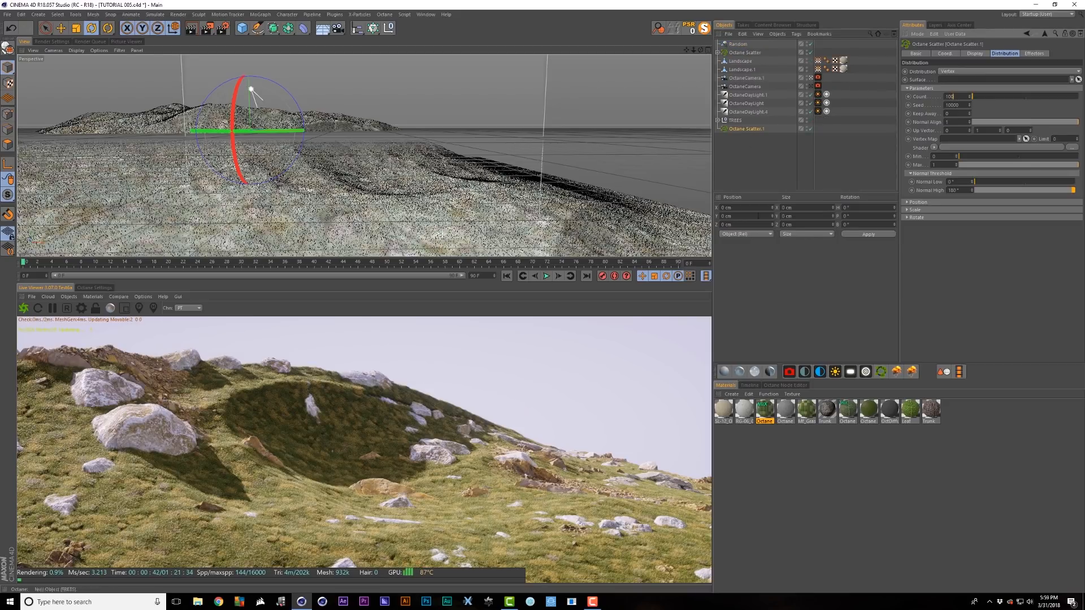
{"action": "left_click", "coordinate": [959, 96]}
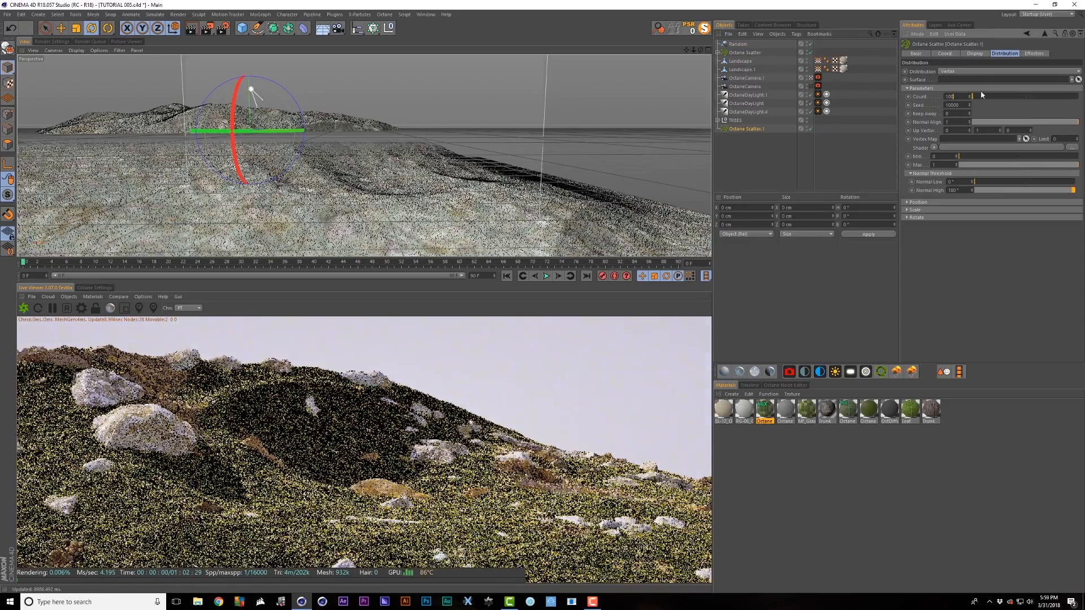
{"action": "left_click", "coordinate": [951, 71]}
{"action": "left_click", "coordinate": [955, 89]}
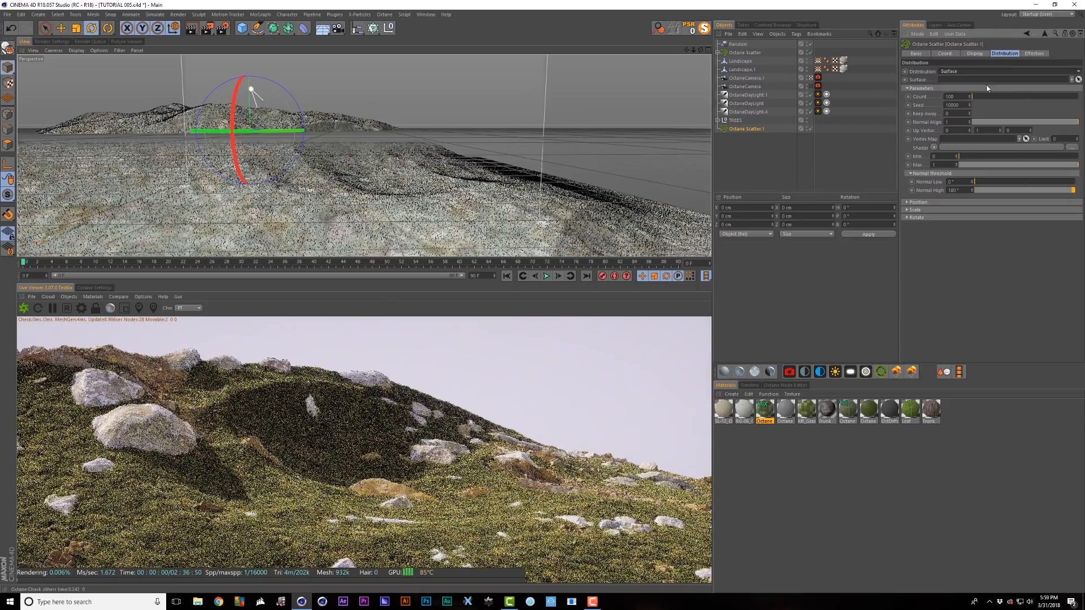
- Put the Morton tree inside Octane Scatter.1 and set the Landscape as its surface
{"action": "left_click", "coordinate": [717, 121]}
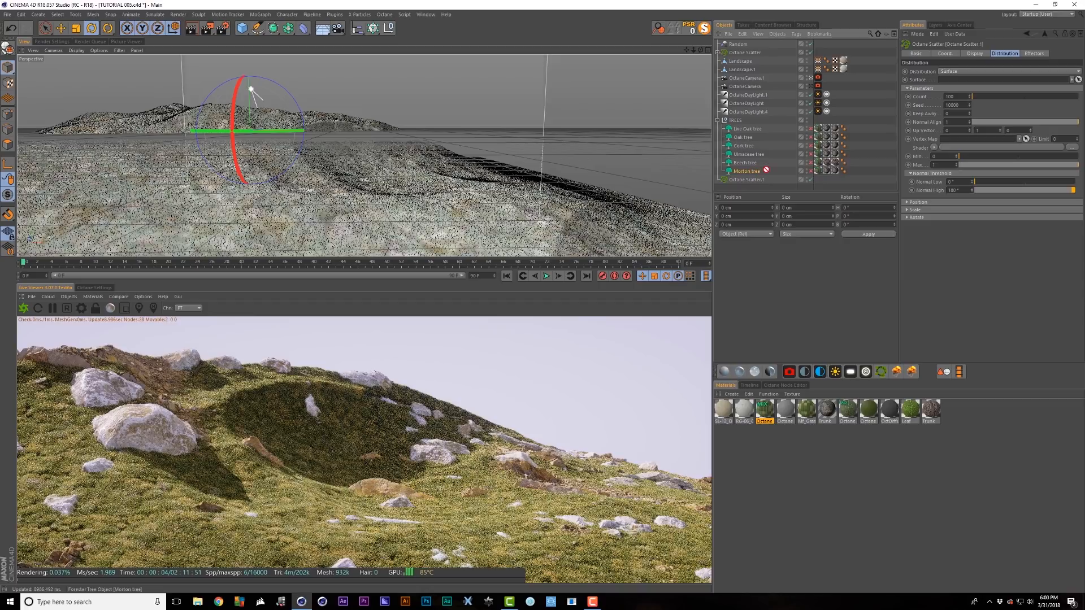
{"action": "left_click_drag", "start_coordinate": [752, 172], "coordinate": [752, 180]}
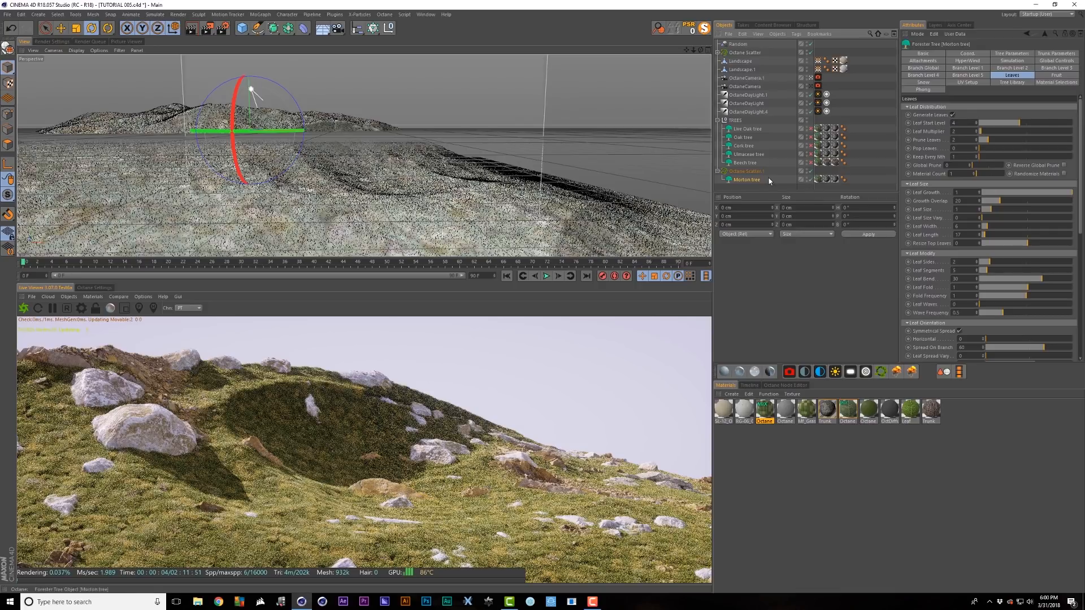
{"action": "left_click", "coordinate": [746, 172]}
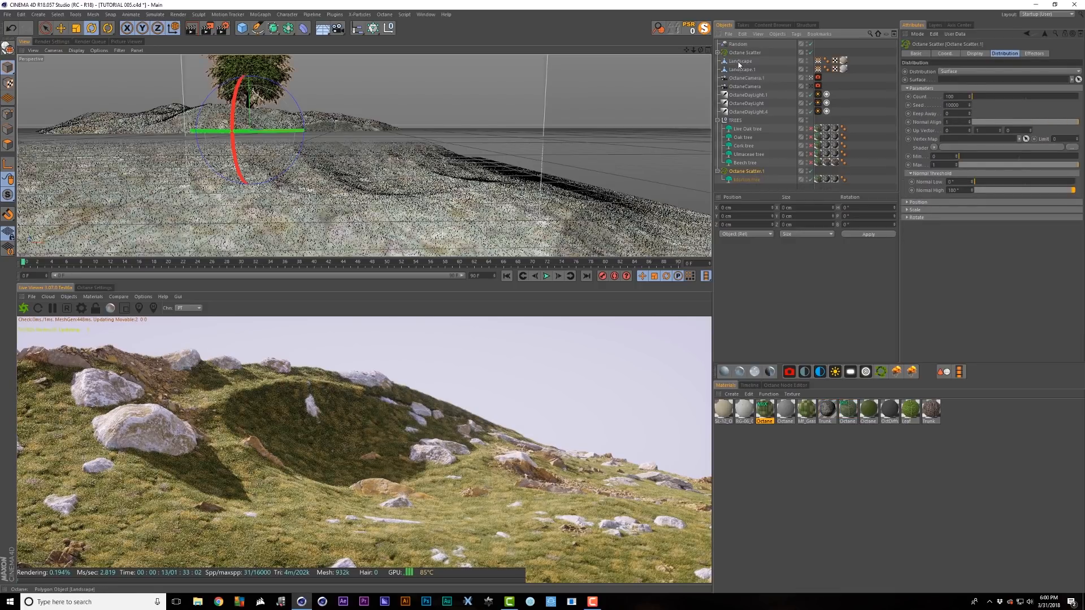
{"action": "left_click_drag", "start_coordinate": [737, 59], "coordinate": [969, 80]}
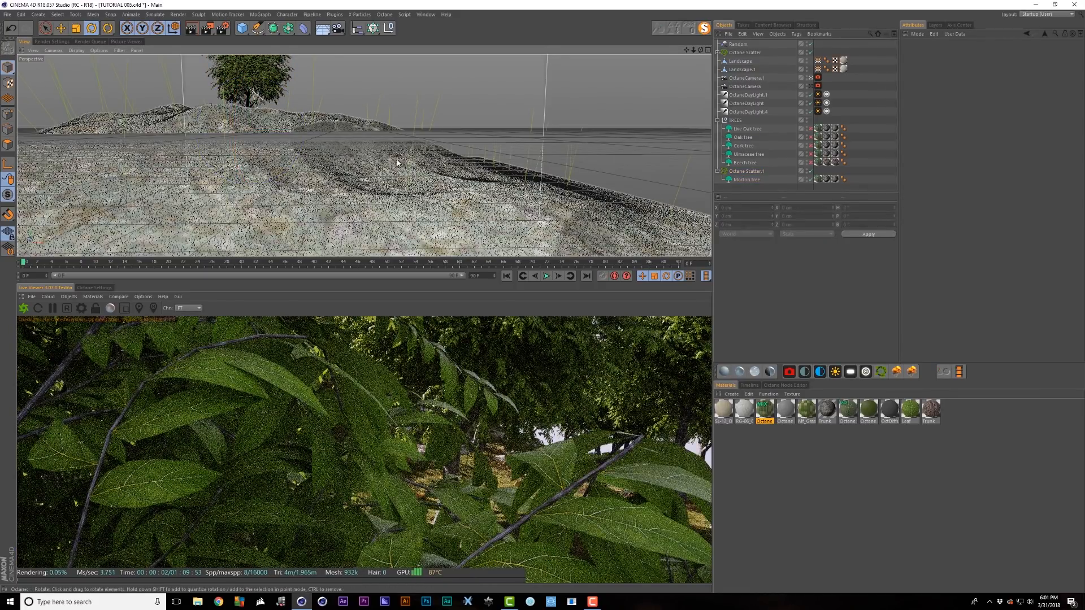
- Raise the Morton tree's trunk height to 1931.8 cm and enlarge the live render area
{"action": "right_click_drag", "start_coordinate": [397, 160], "coordinate": [356, 196], "text": "alt"}
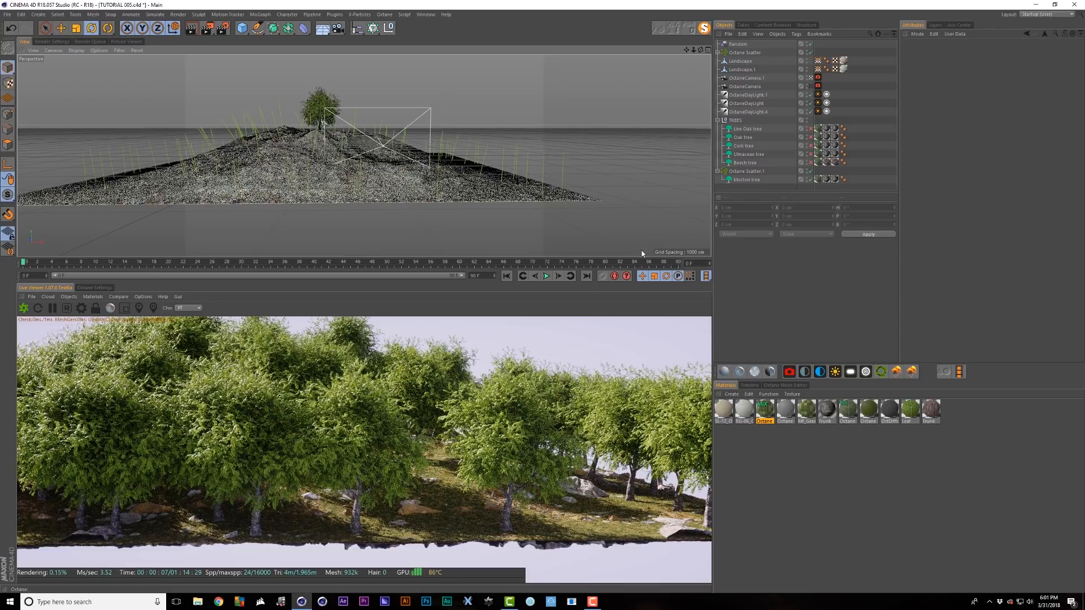
{"action": "left_click", "coordinate": [738, 180]}
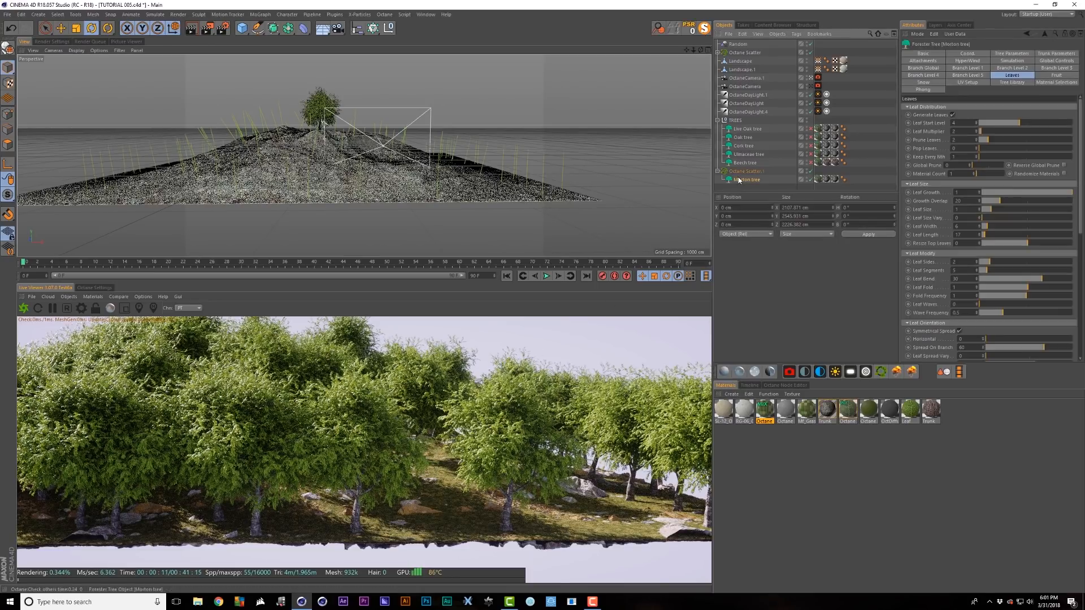
{"action": "left_click", "coordinate": [1055, 54]}
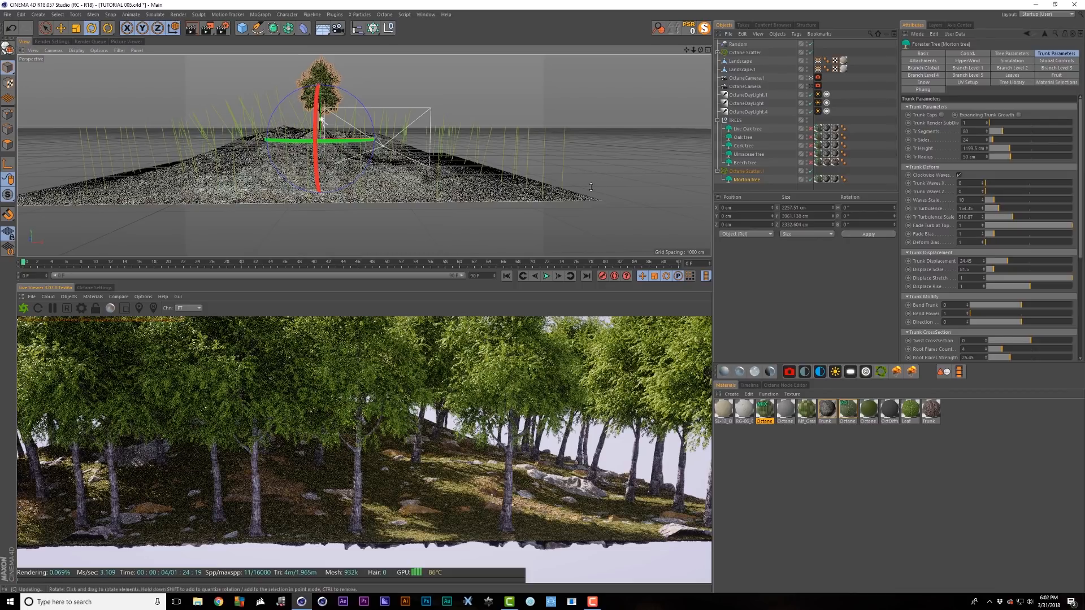
{"action": "scroll", "coordinate": [591, 187], "scroll_direction": "up", "scroll_amount": 5}
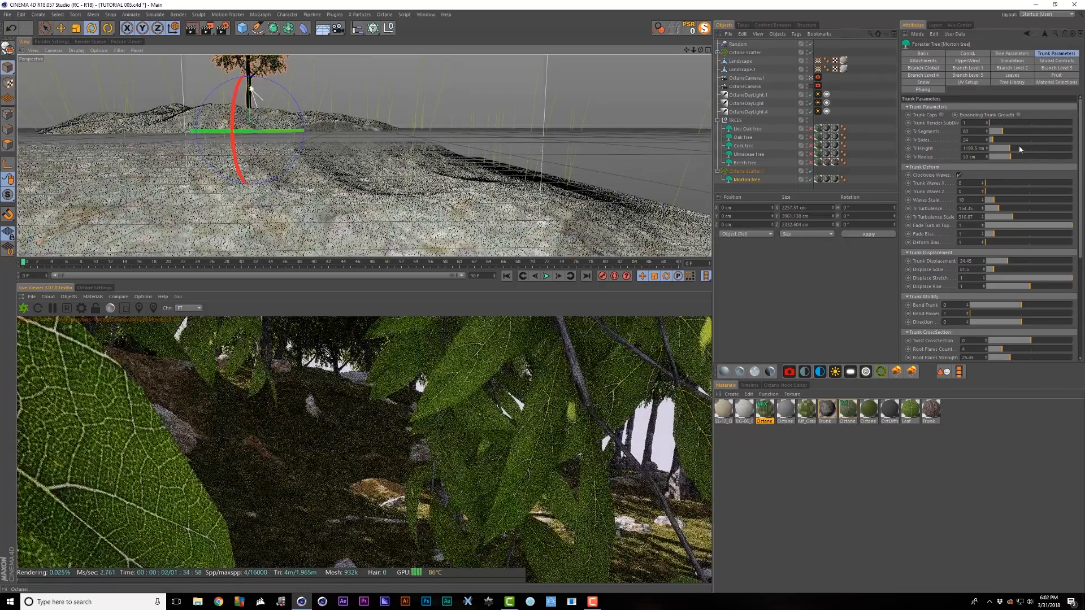
{"action": "left_click_drag", "start_coordinate": [1021, 150], "coordinate": [1023, 151]}
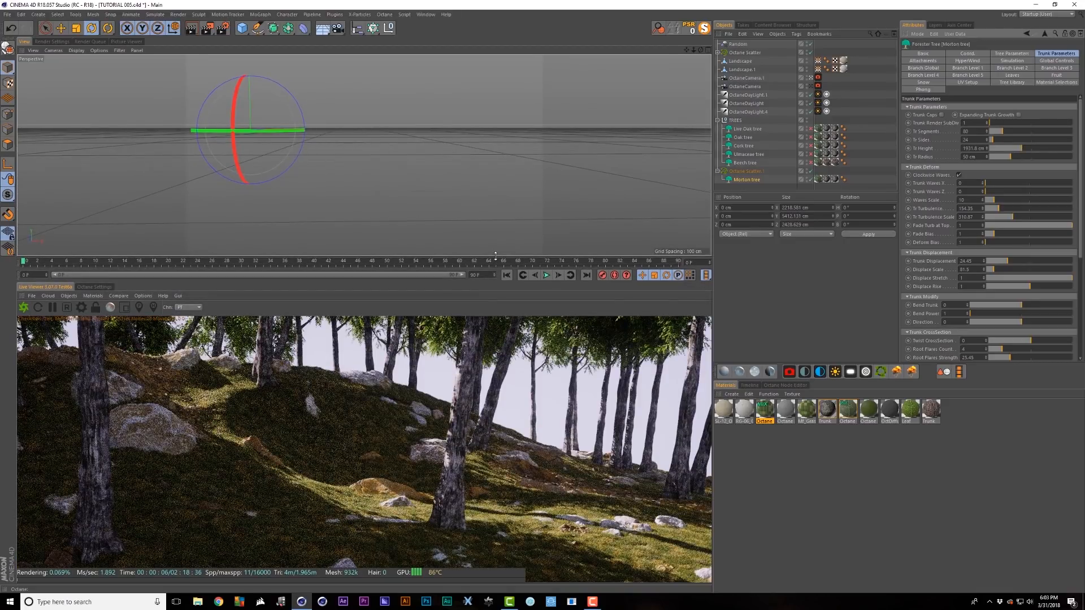
{"action": "left_click_drag", "start_coordinate": [496, 256], "coordinate": [498, 126]}
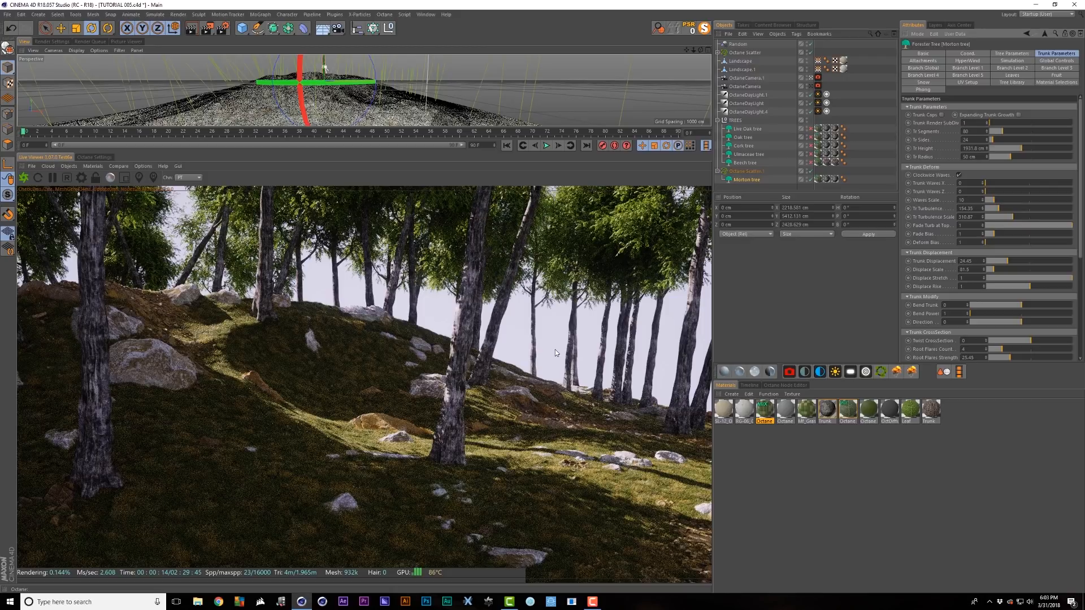
- Set Octane Scatter.1's Normal Align to 0.14 and bring up its Effectors settings
{"action": "left_click", "coordinate": [755, 171]}
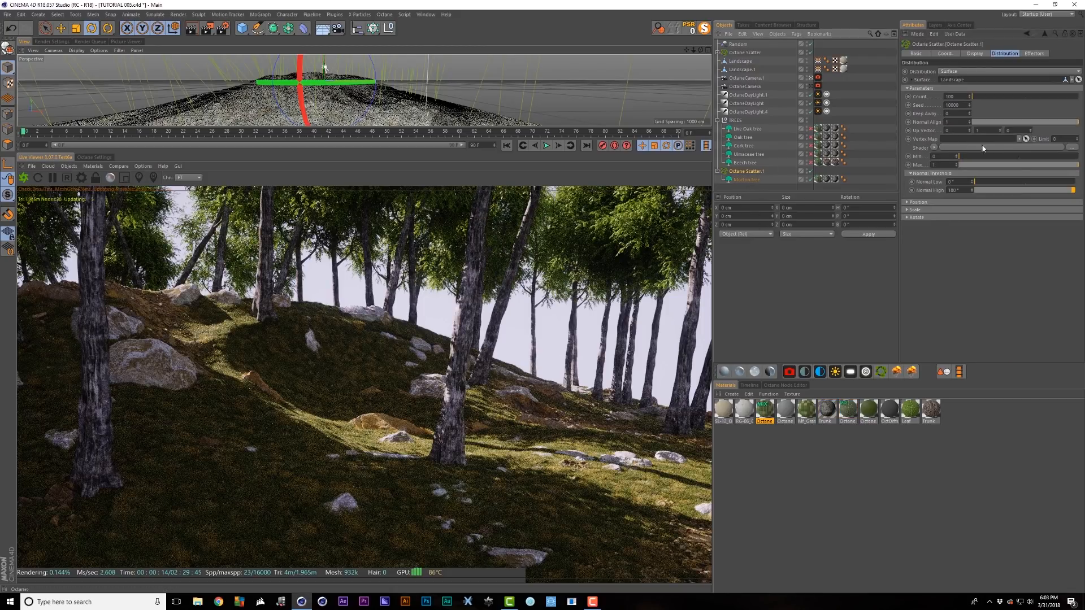
{"action": "left_click_drag", "start_coordinate": [982, 125], "coordinate": [955, 129]}
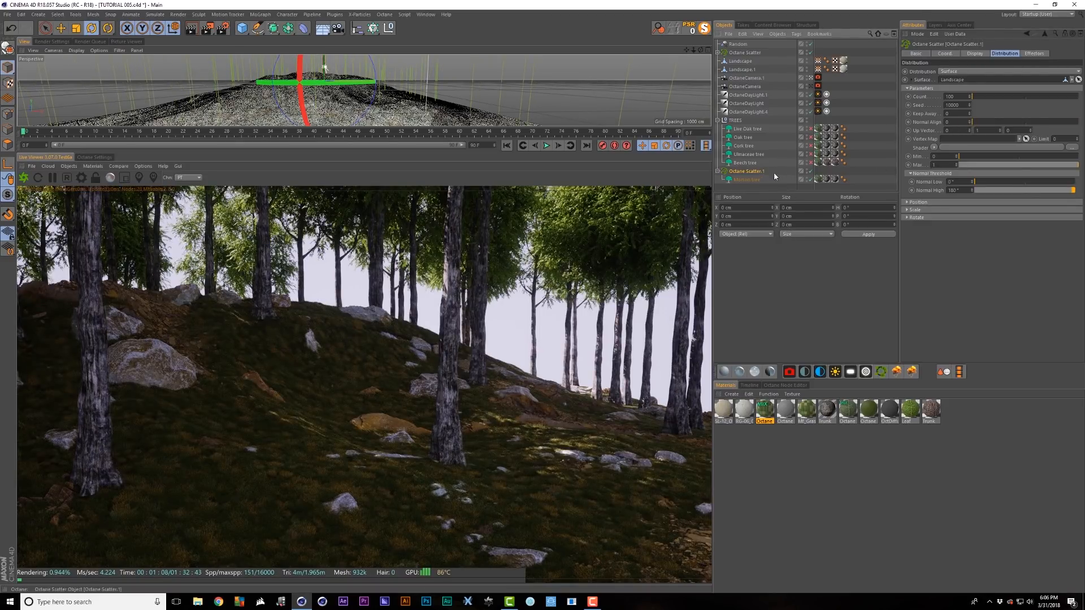
{"action": "left_click_drag", "start_coordinate": [981, 124], "coordinate": [989, 123]}
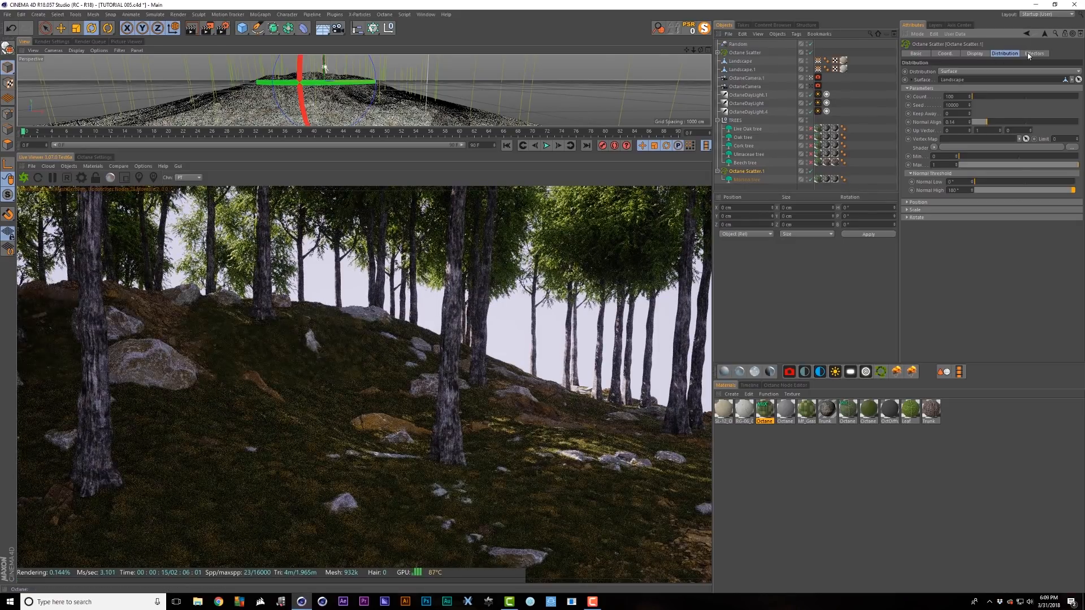
{"action": "left_click", "coordinate": [1032, 53]}
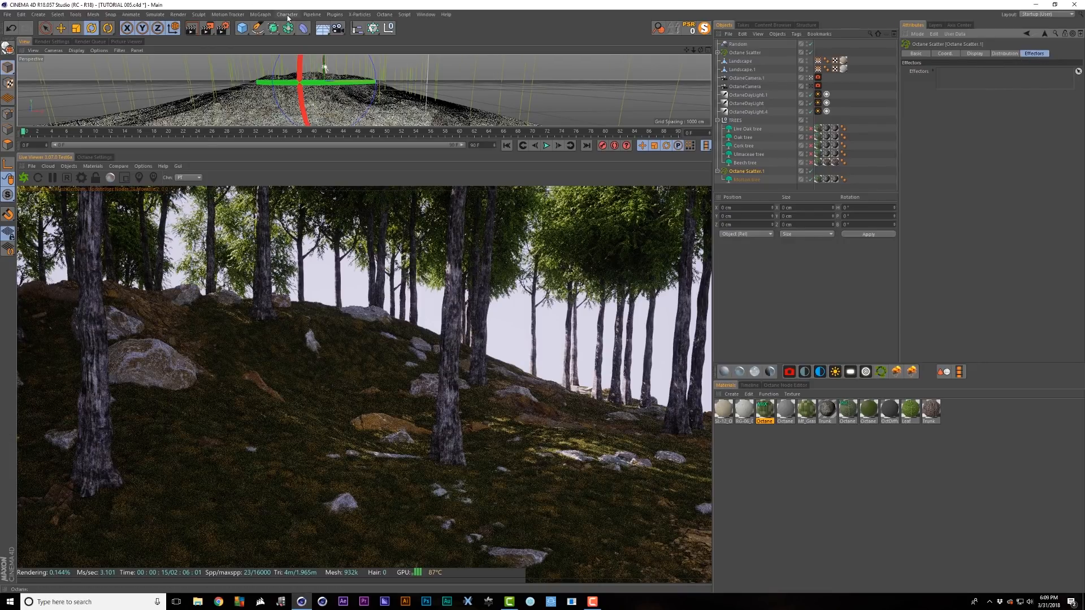
- Add a MoGraph Random effector and place it below the tree objects
{"action": "left_click", "coordinate": [260, 14]}
{"action": "mouse_move", "coordinate": [283, 27]}
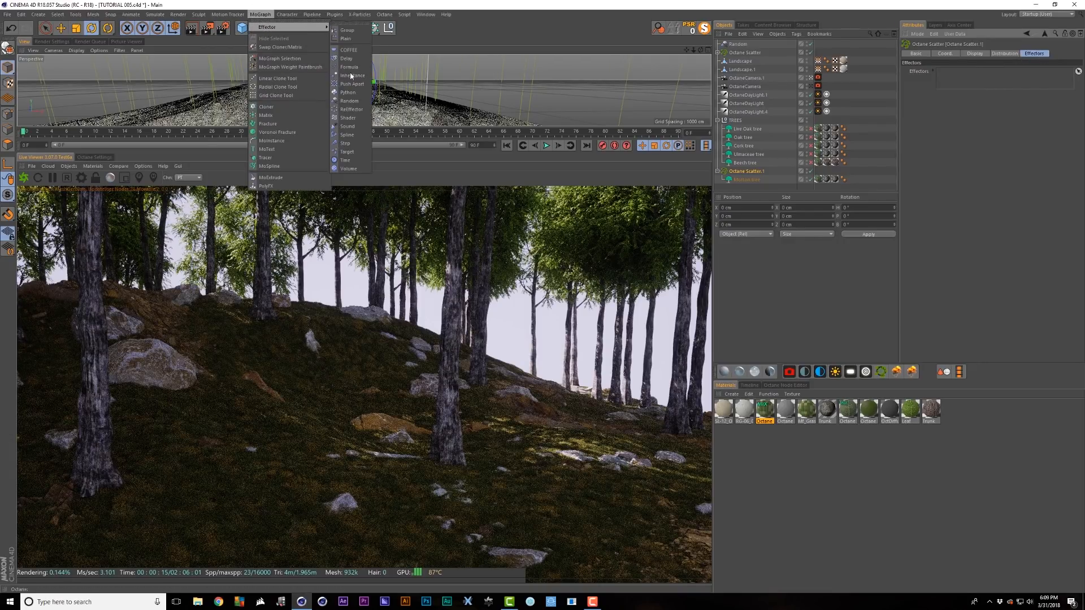
{"action": "left_click", "coordinate": [349, 100]}
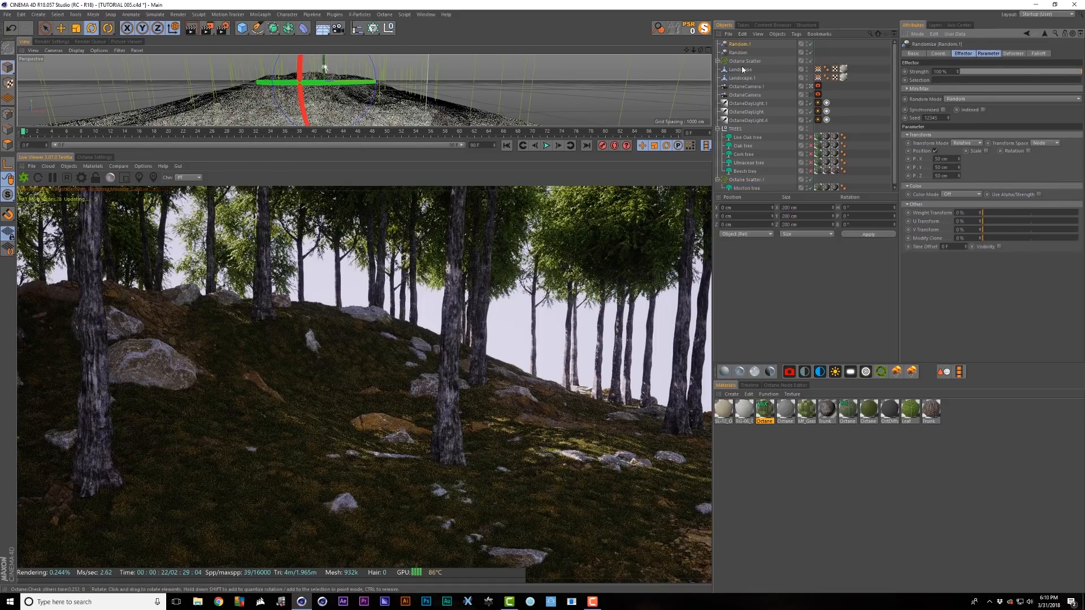
{"action": "left_click_drag", "start_coordinate": [739, 44], "coordinate": [960, 82]}
- Make Random.1 randomize rotation instead of position, and select its heading value for editing
{"action": "left_click", "coordinate": [736, 179]}
{"action": "left_click", "coordinate": [739, 171]}
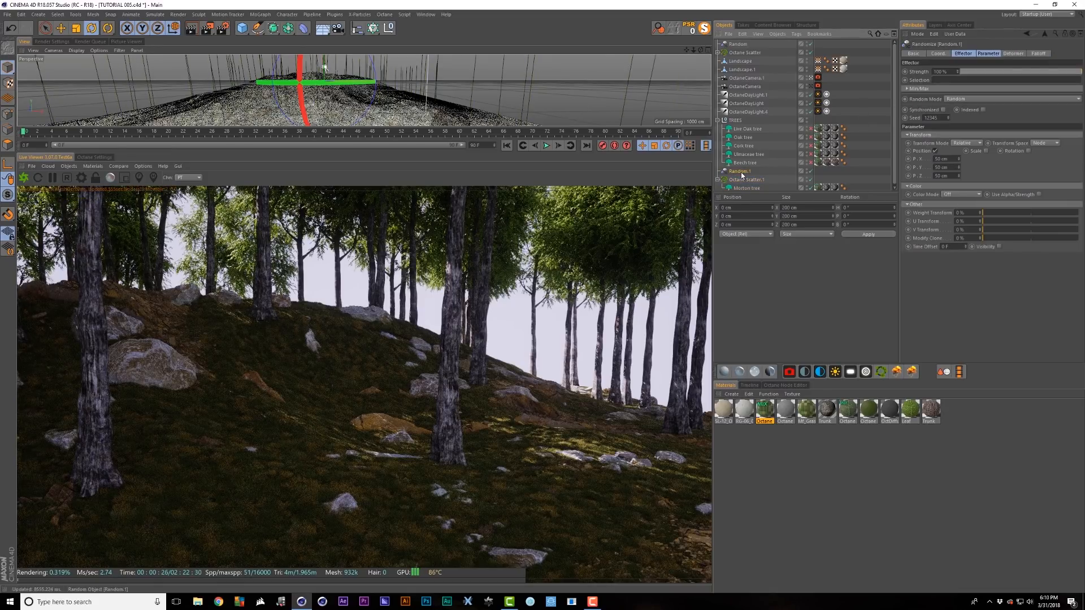
{"action": "left_click", "coordinate": [935, 151]}
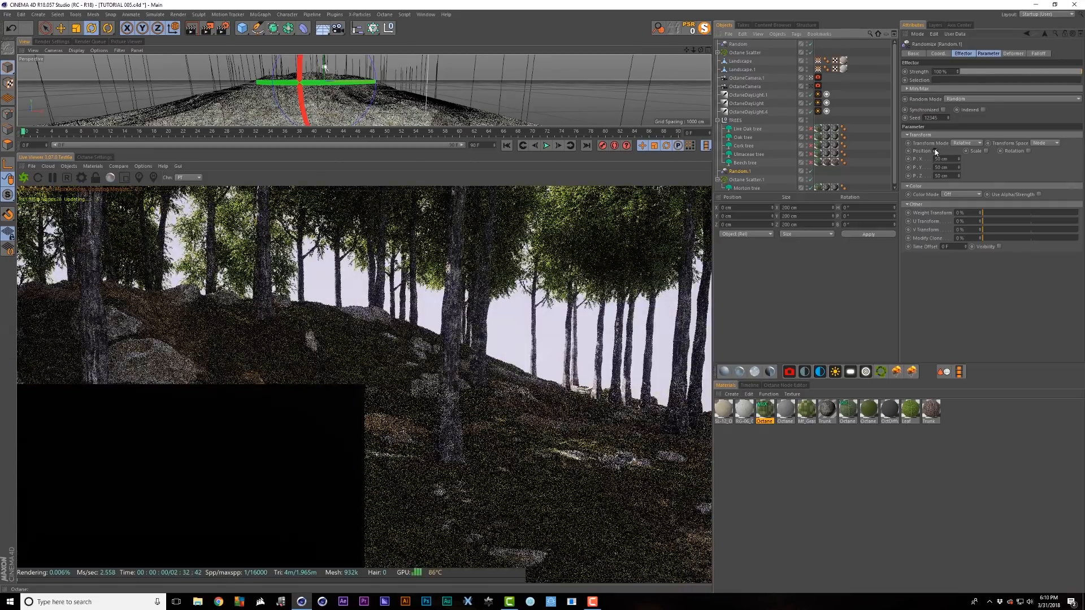
{"action": "left_click", "coordinate": [1012, 151]}
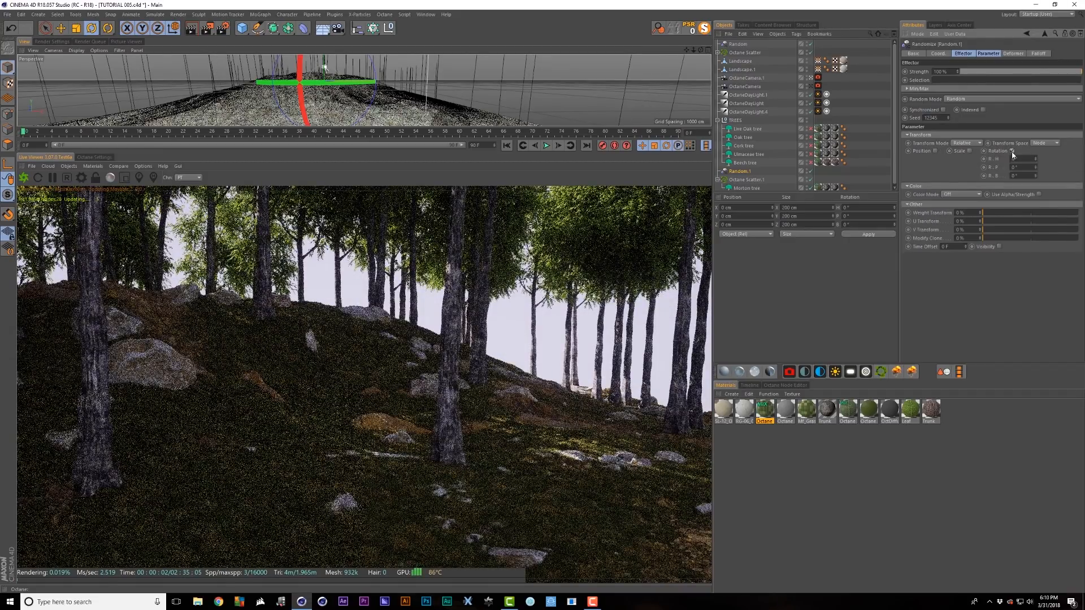
{"action": "left_click", "coordinate": [1025, 159]}
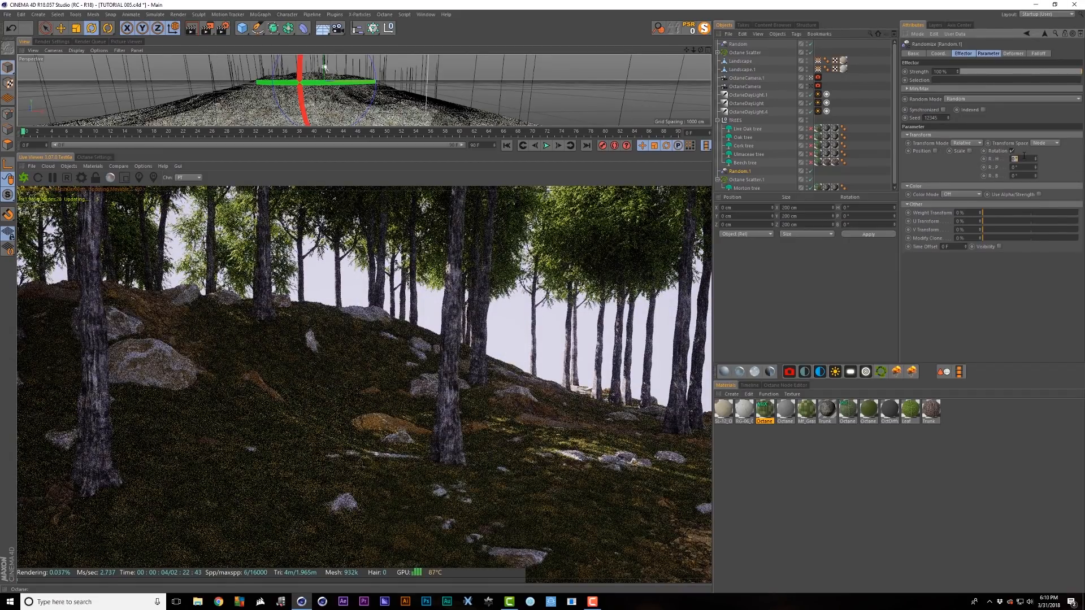
- Enter heading 360, then rotate the OctaneDaylight sun to about H 232°, P −64° for long shadows
{"action": "type", "text": "360"}
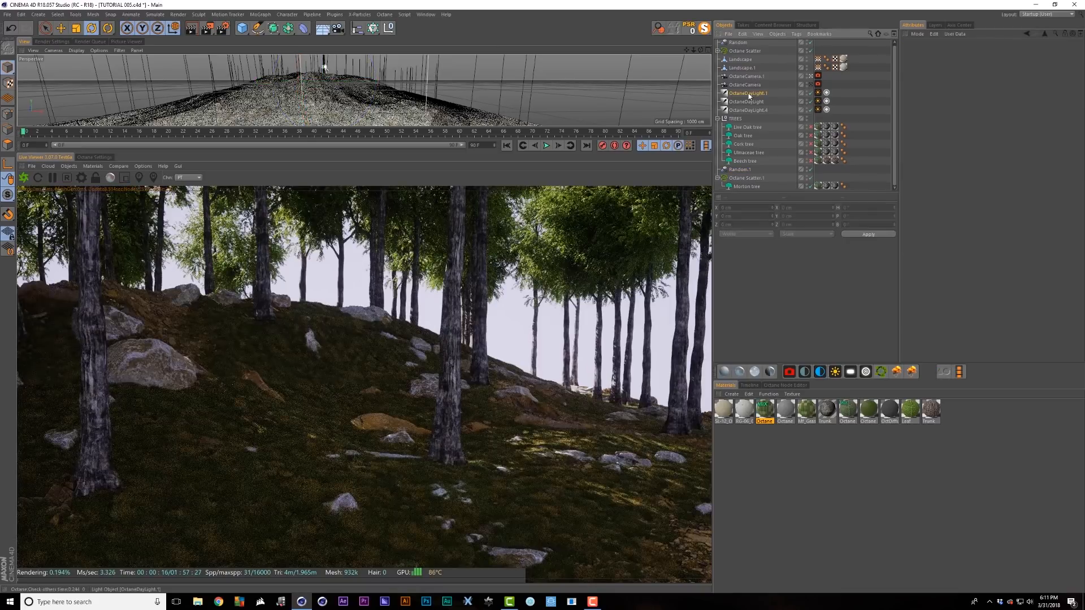
{"action": "left_click", "coordinate": [324, 68]}
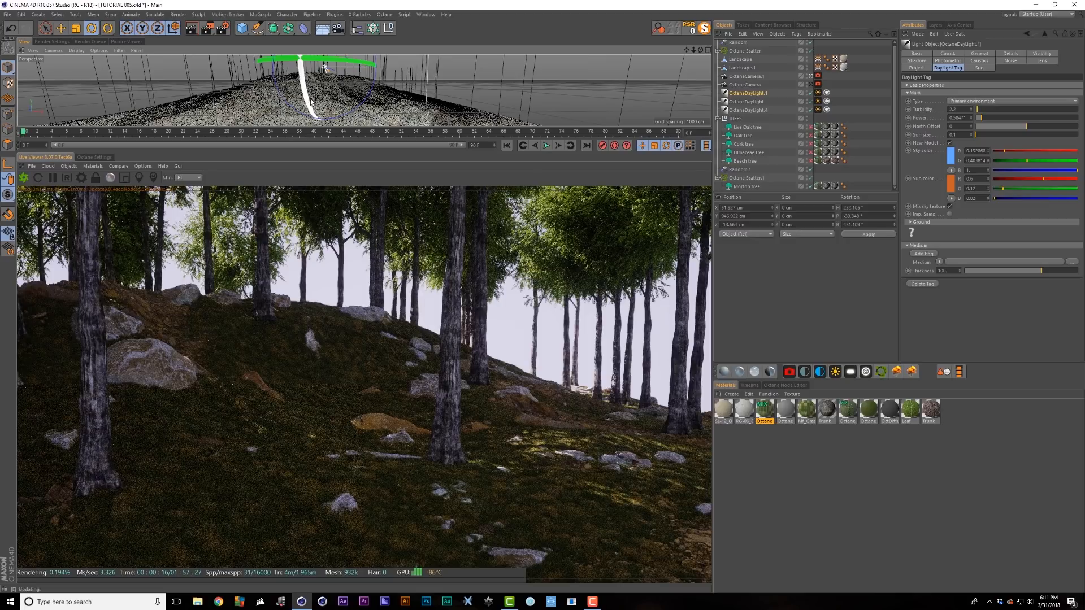
{"action": "left_click_drag", "start_coordinate": [317, 120], "coordinate": [325, 67]}
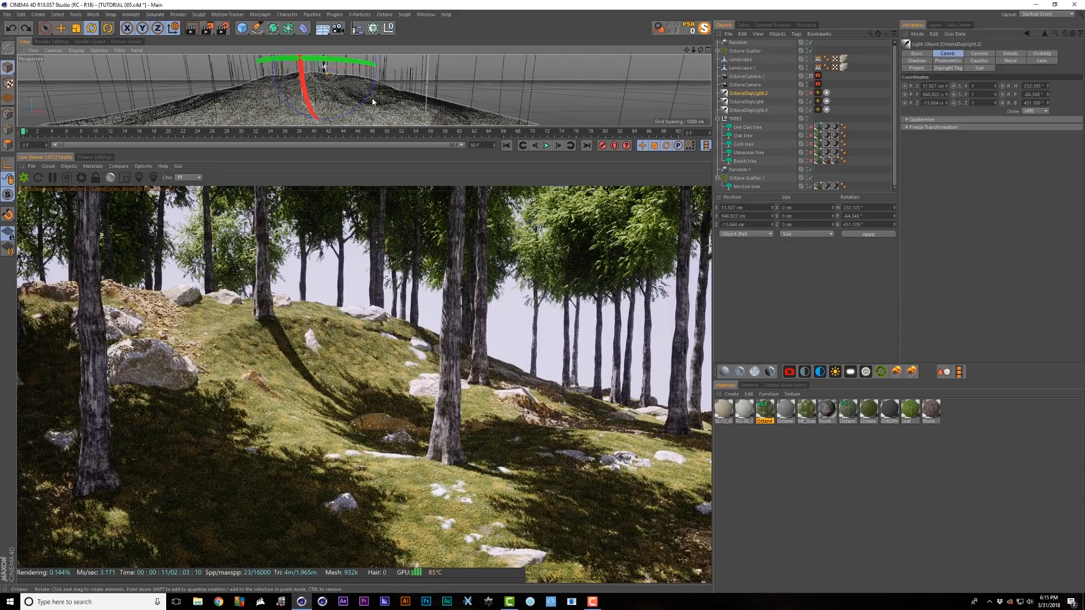
{"action": "left_click_drag", "start_coordinate": [362, 102], "coordinate": [331, 87], "text": "alt"}
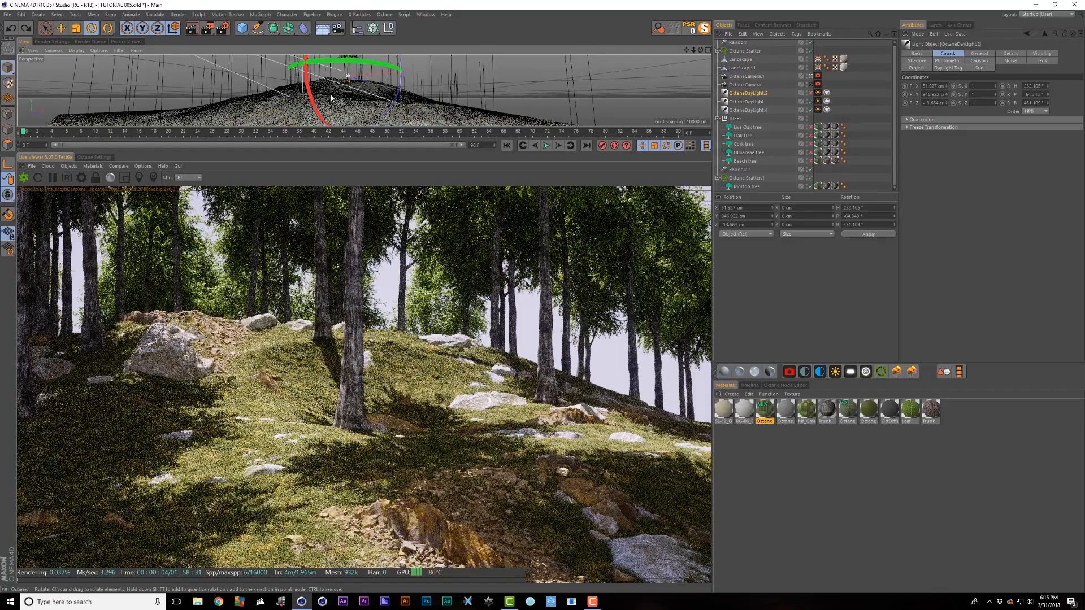
{"action": "left_click_drag", "start_coordinate": [330, 94], "coordinate": [326, 85], "text": "alt"}
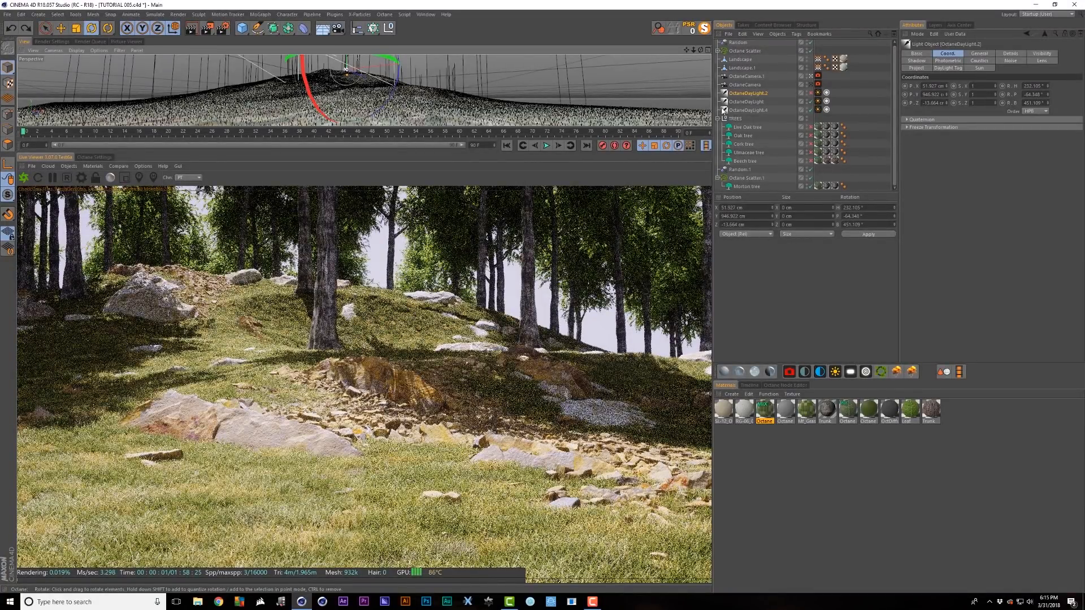
- Give the Octane camera a 1.388 cm thin-lens aperture, aspect ratio 2 and edge 3, then select the broadleaf trees
{"action": "left_click", "coordinate": [818, 76]}
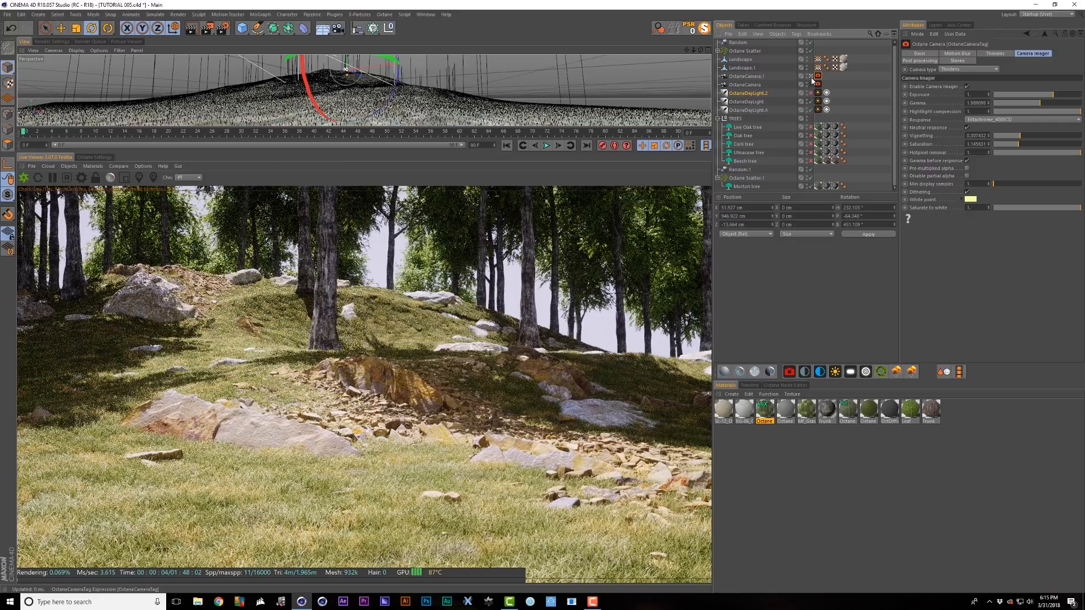
{"action": "left_click", "coordinate": [995, 53]}
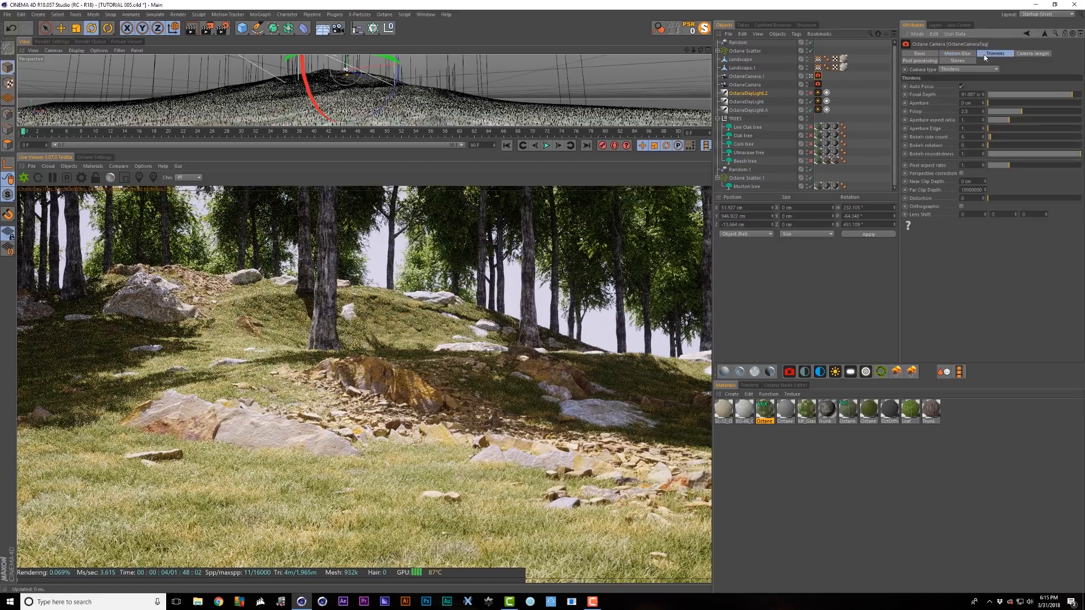
{"action": "left_click_drag", "start_coordinate": [1002, 107], "coordinate": [1020, 106]}
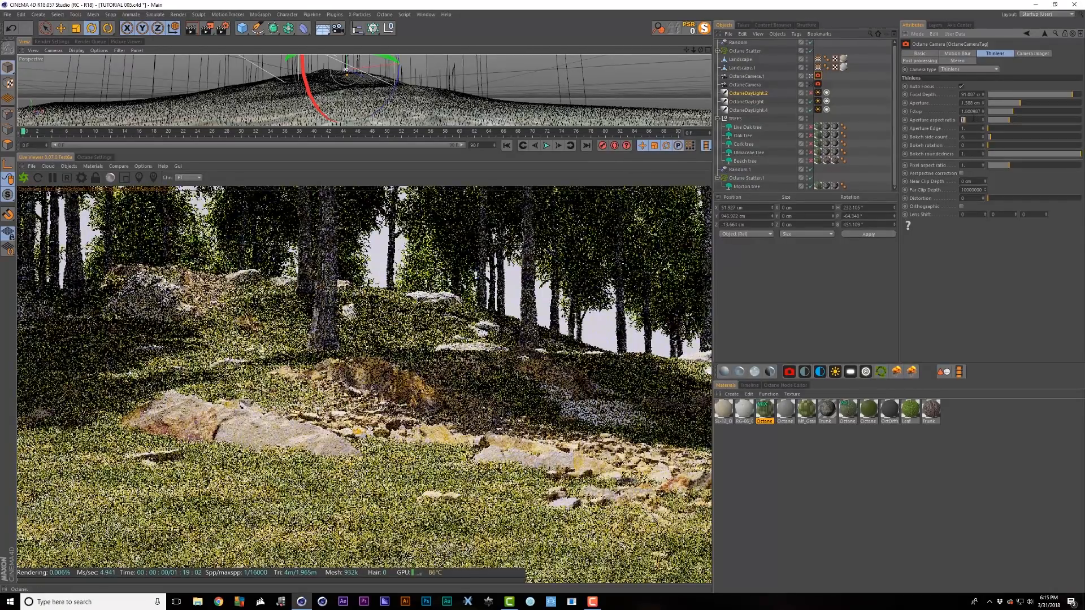
{"action": "type", "text": "2"}
{"action": "left_click", "coordinate": [974, 128]}
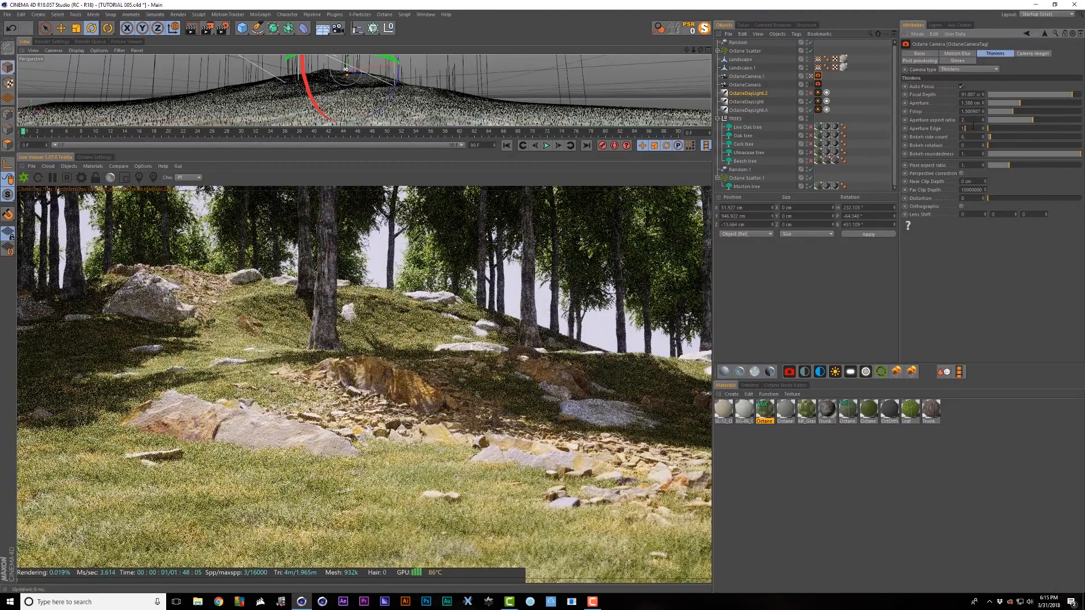
{"action": "double_click", "coordinate": [974, 126]}
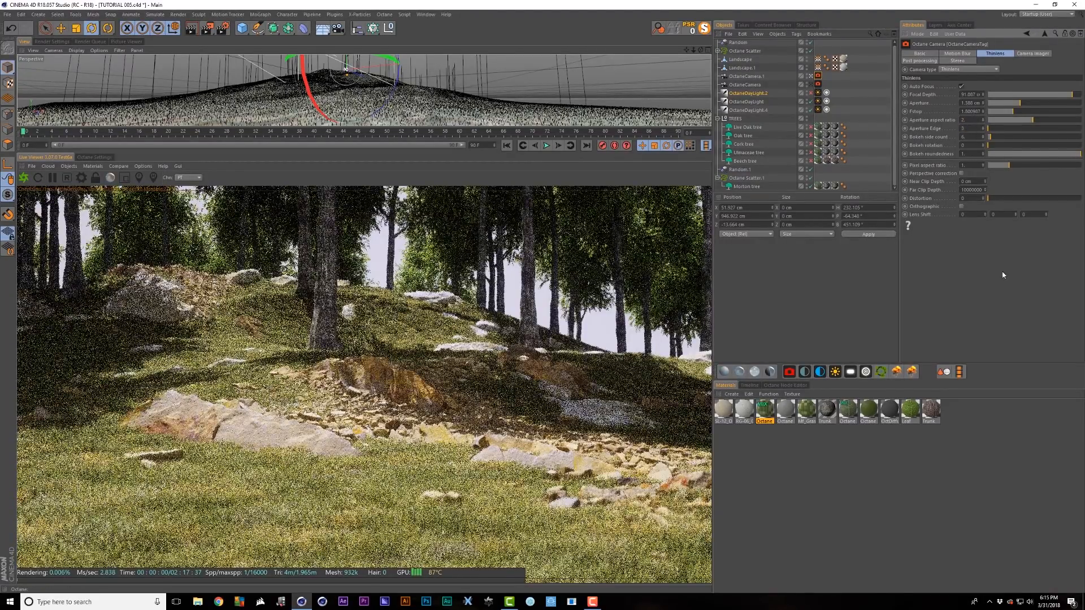
{"action": "type", "text": "3"}
{"action": "key", "text": "Return"}
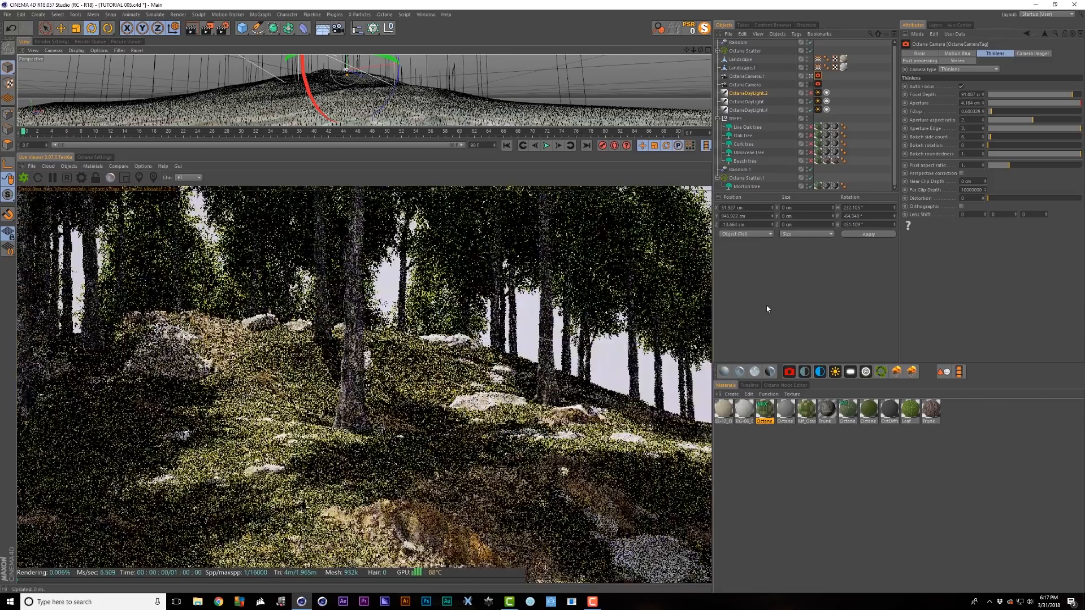
{"action": "left_click_drag", "start_coordinate": [367, 90], "coordinate": [398, 102], "text": "alt"}
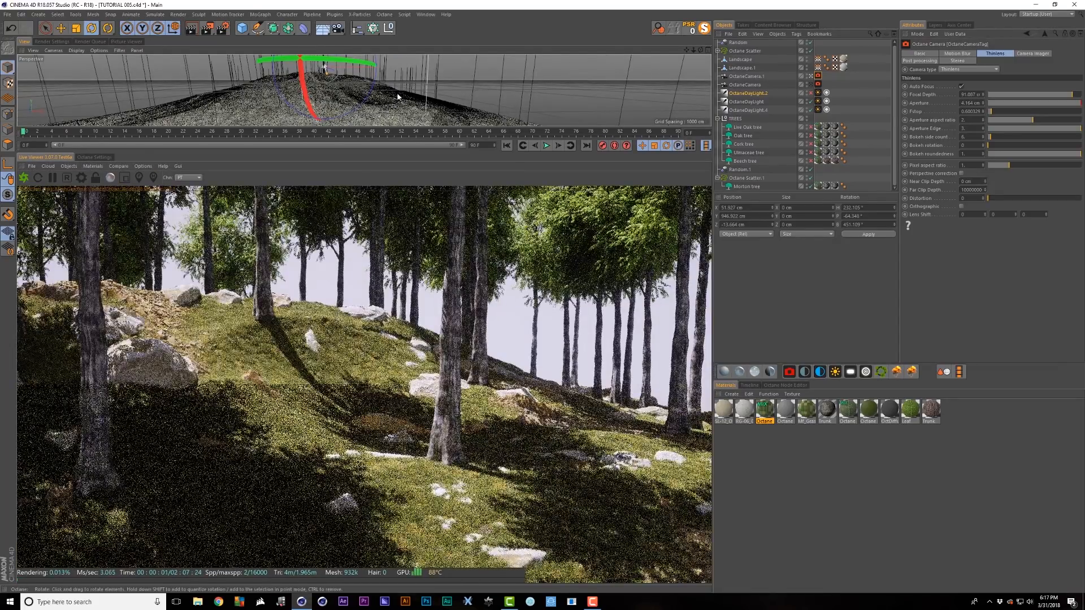
{"action": "left_click_drag", "start_coordinate": [773, 125], "coordinate": [747, 182]}
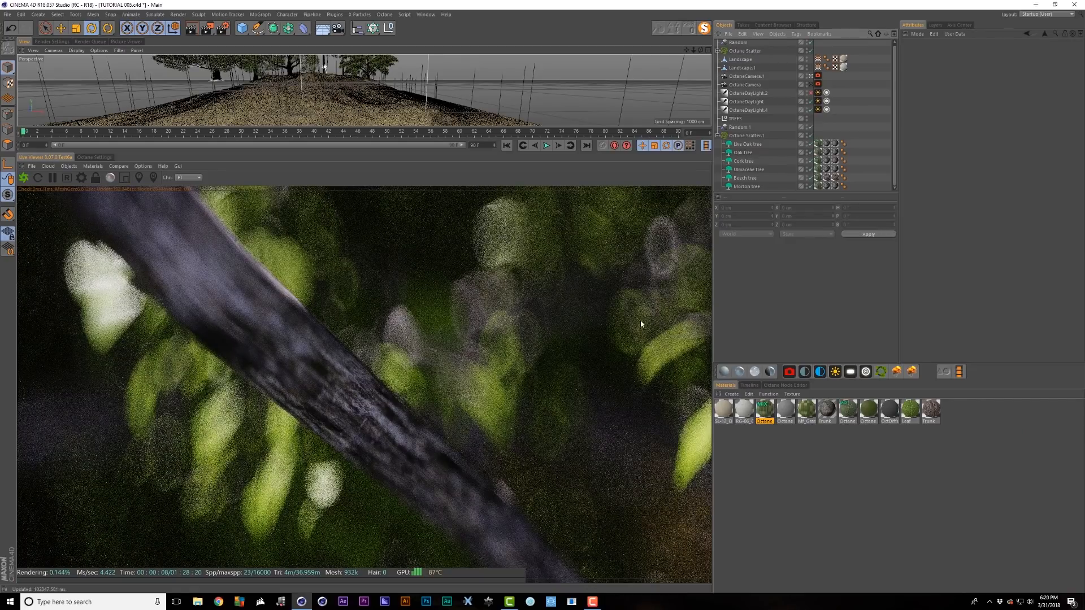
- Reframe the forest shot and inspect the Morton tree's trunk settings
{"action": "left_click", "coordinate": [355, 88]}
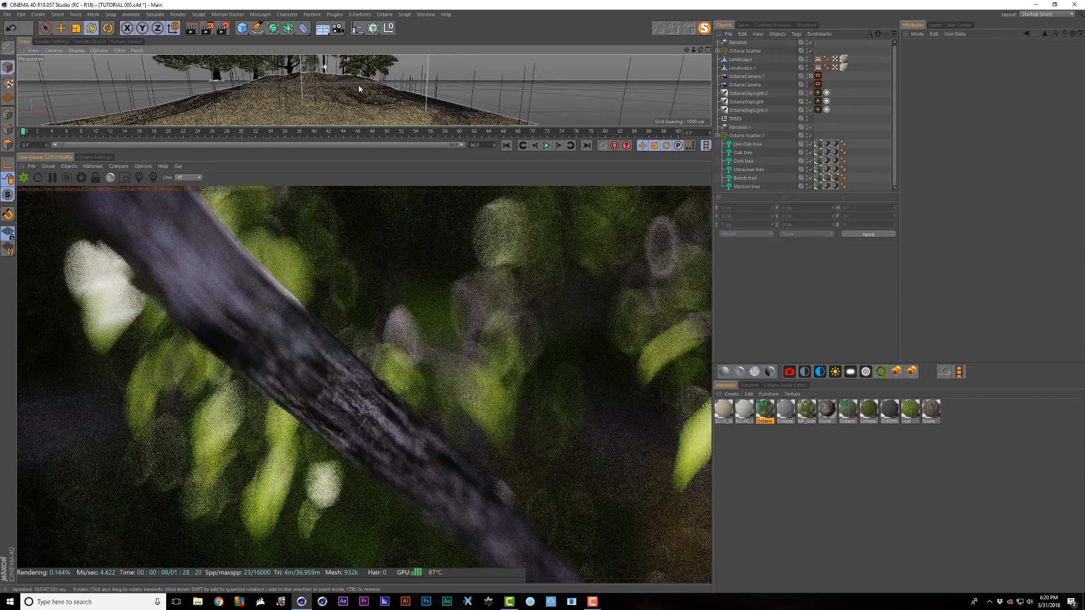
{"action": "left_click_drag", "start_coordinate": [355, 85], "coordinate": [329, 75]}
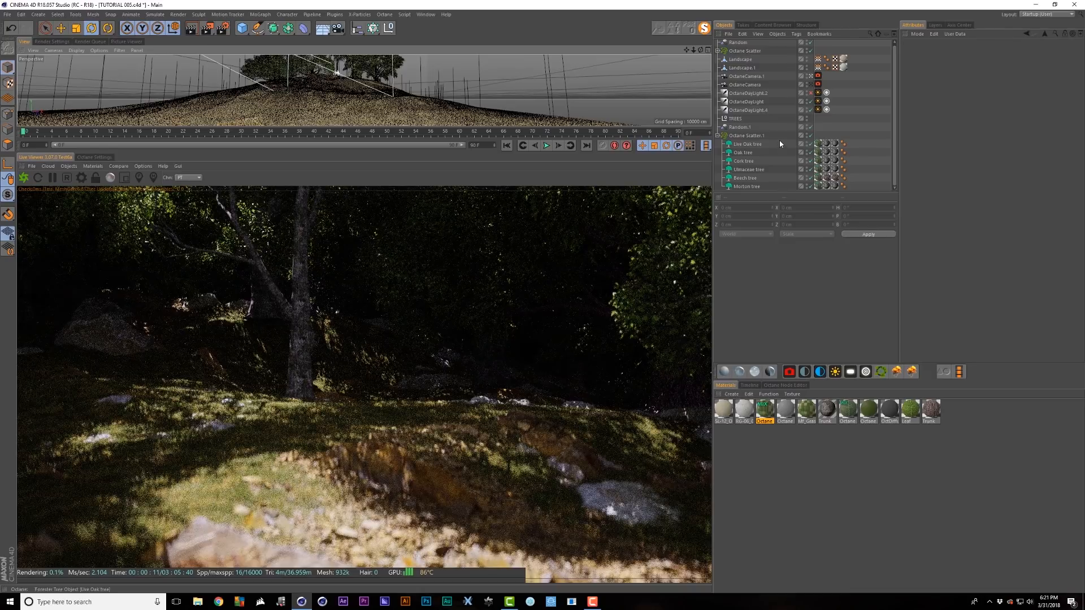
{"action": "left_click", "coordinate": [746, 187]}
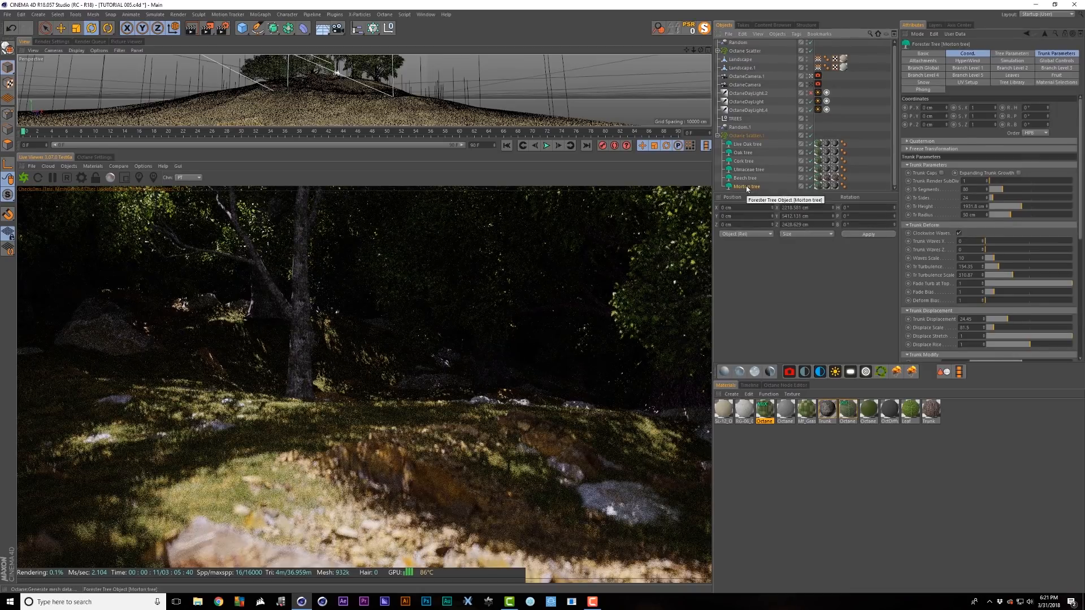
{"action": "left_click", "coordinate": [1047, 54]}
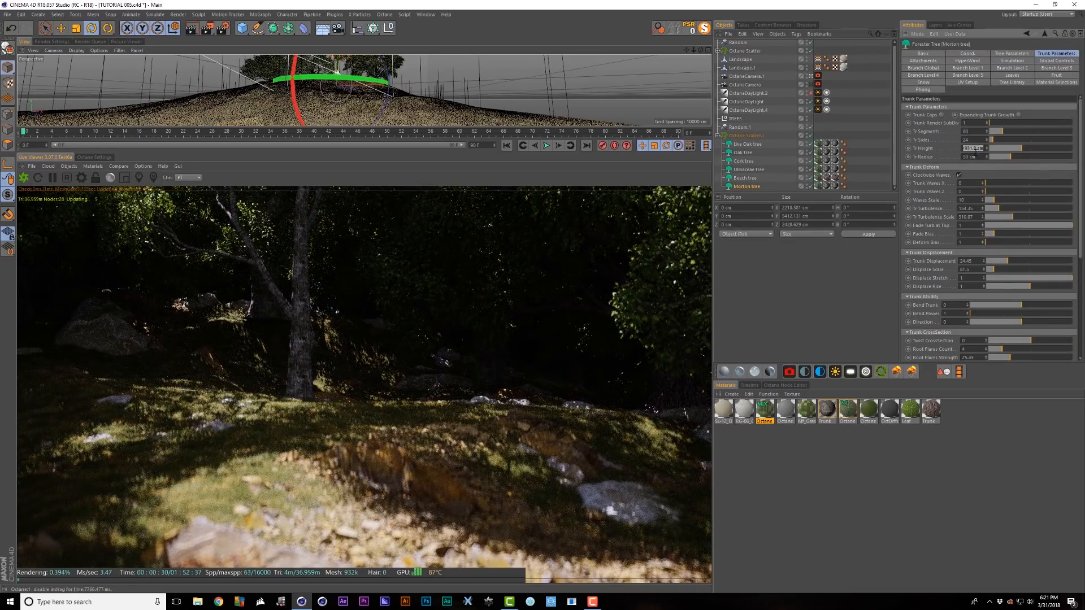
{"action": "left_click", "coordinate": [750, 178]}
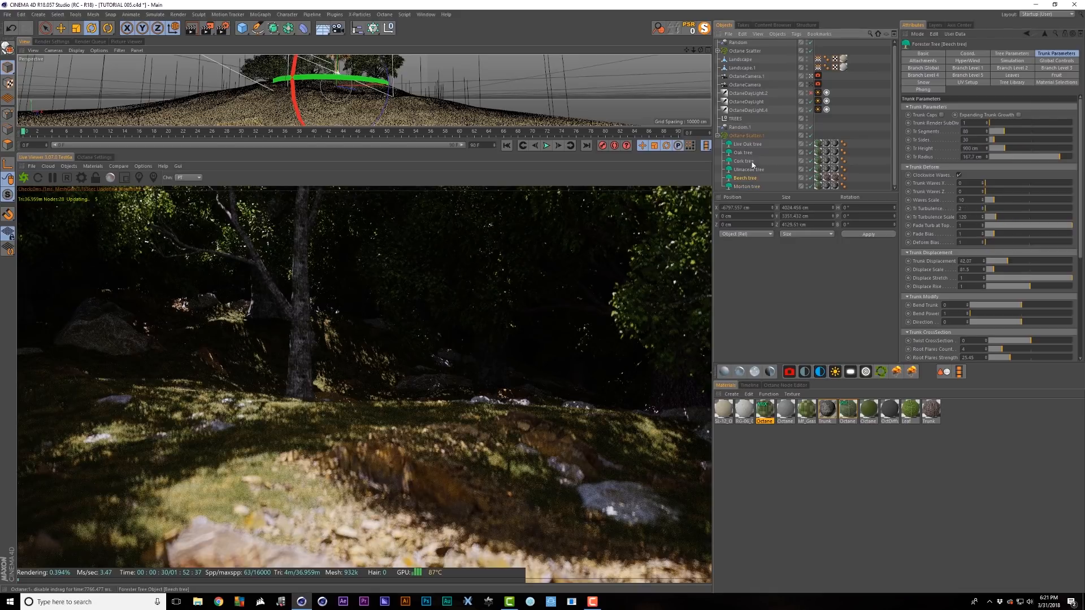
{"action": "left_click", "coordinate": [753, 145], "text": "shift"}
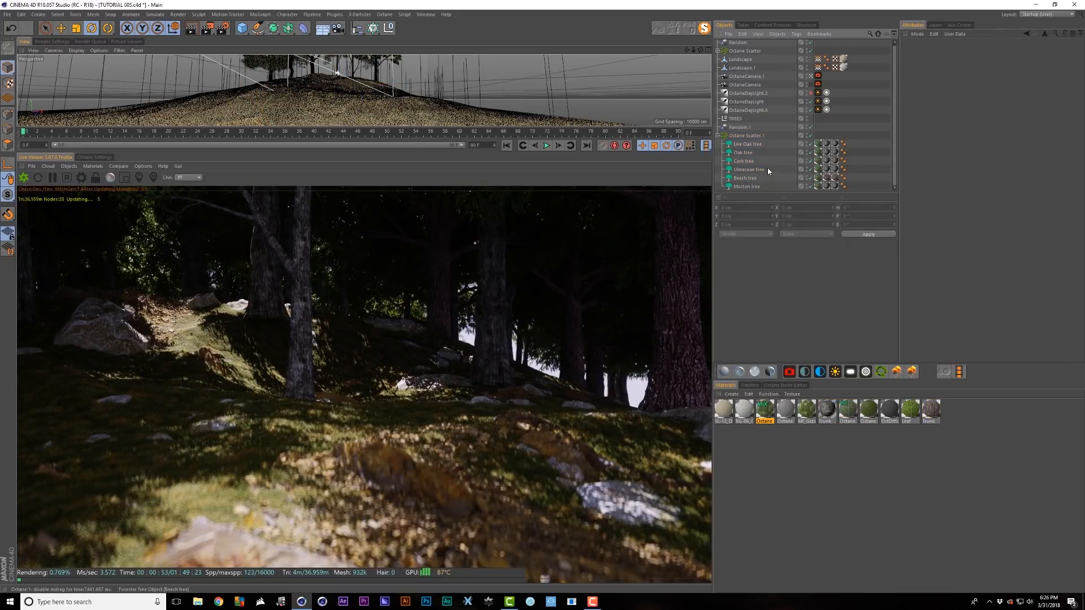
- Delete the Beech, Cork and Oak trees from Octane Scatter.1
{"action": "left_click", "coordinate": [756, 177]}
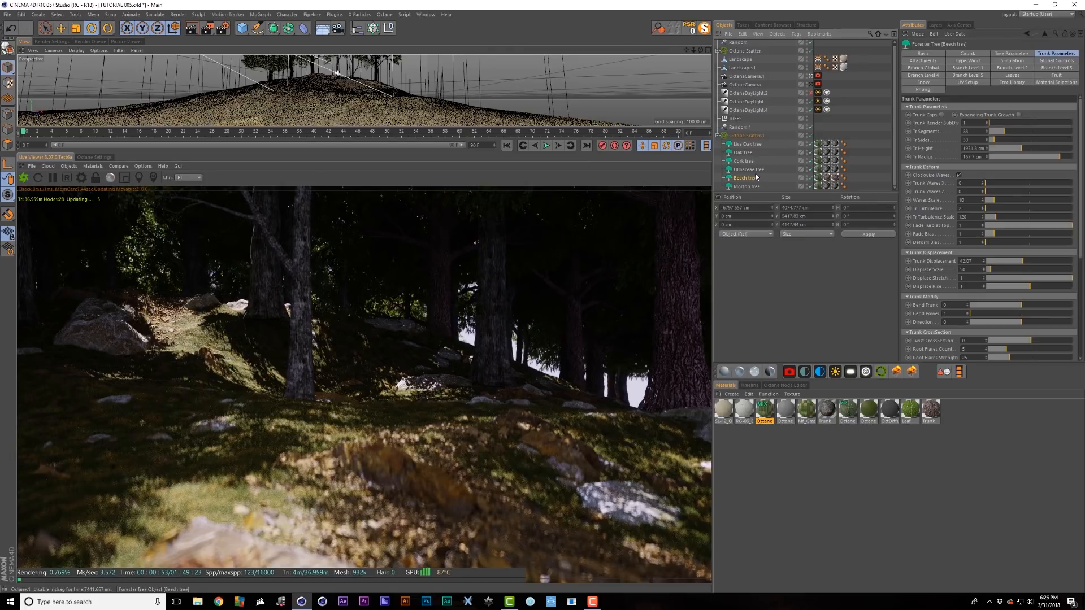
{"action": "left_click", "coordinate": [752, 162], "text": "ctrl"}
{"action": "left_click", "coordinate": [752, 153], "text": "ctrl"}
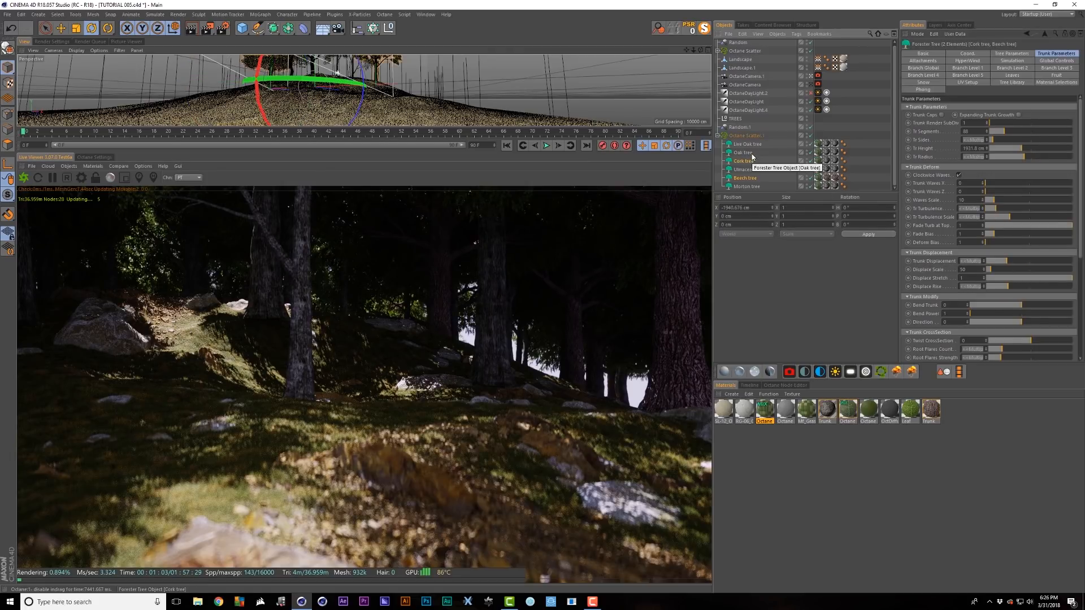
{"action": "key", "text": "Delete"}
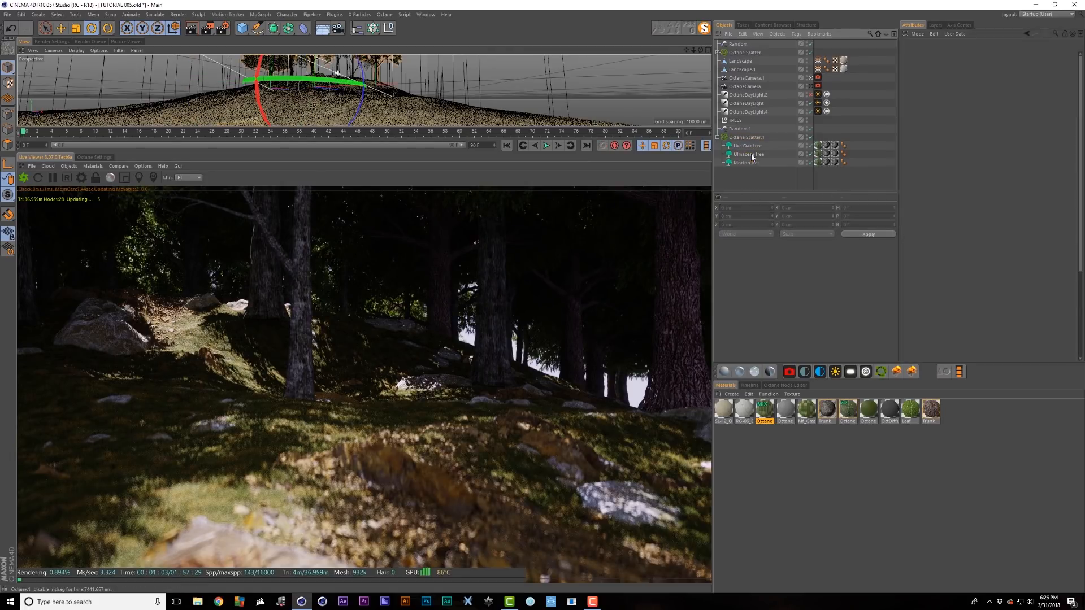
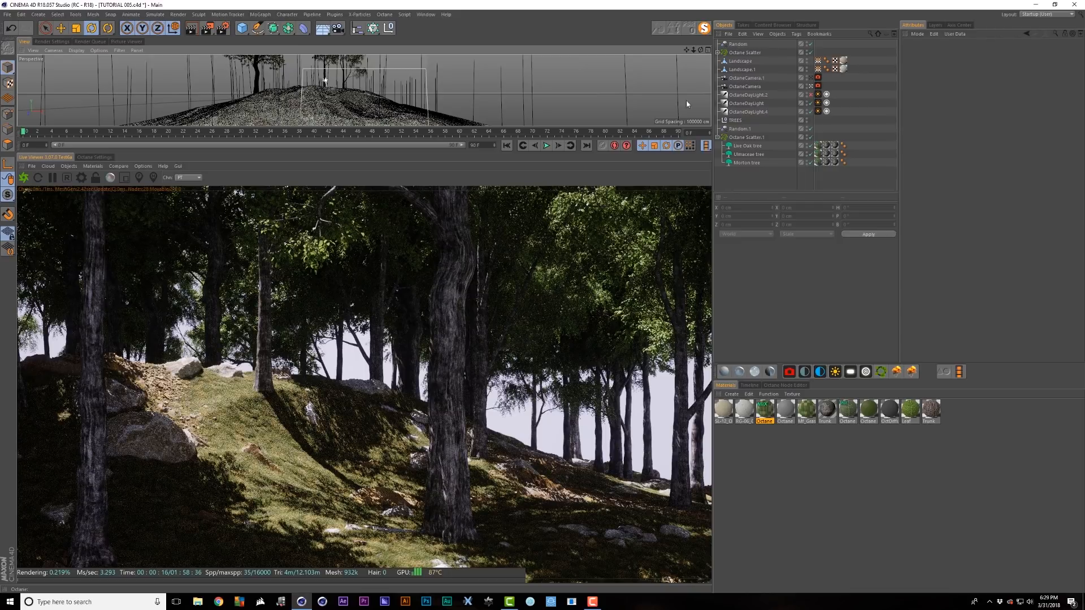
- Delete the Live Oak and Ulmaceae trees from Octane Scatter.1, leaving only the Morton tree
{"action": "left_click", "coordinate": [747, 146]}
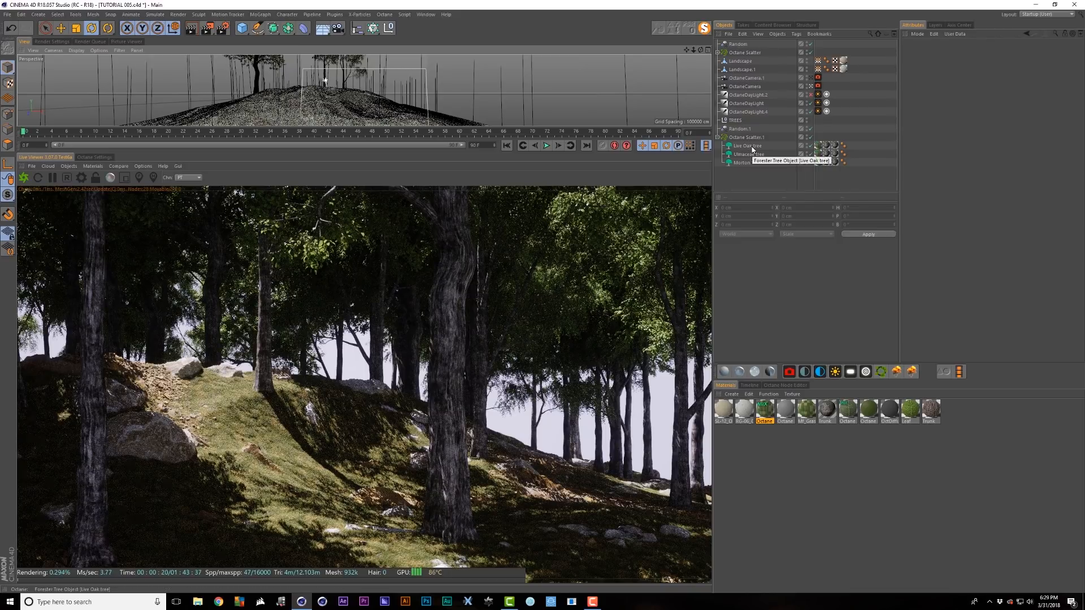
{"action": "left_click", "coordinate": [755, 154], "text": "shift"}
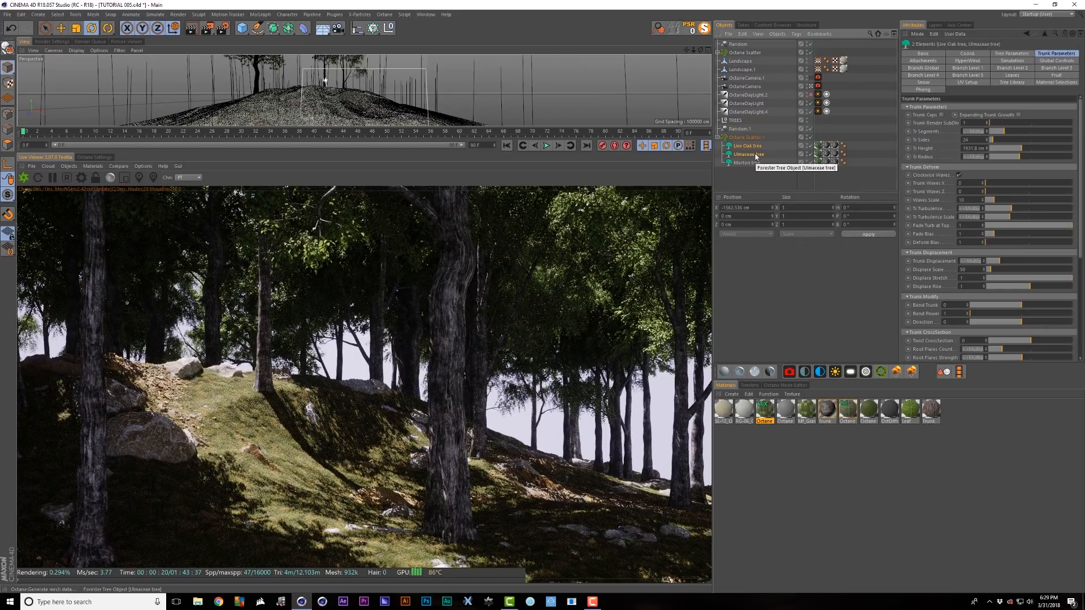
{"action": "key", "text": "Delete"}
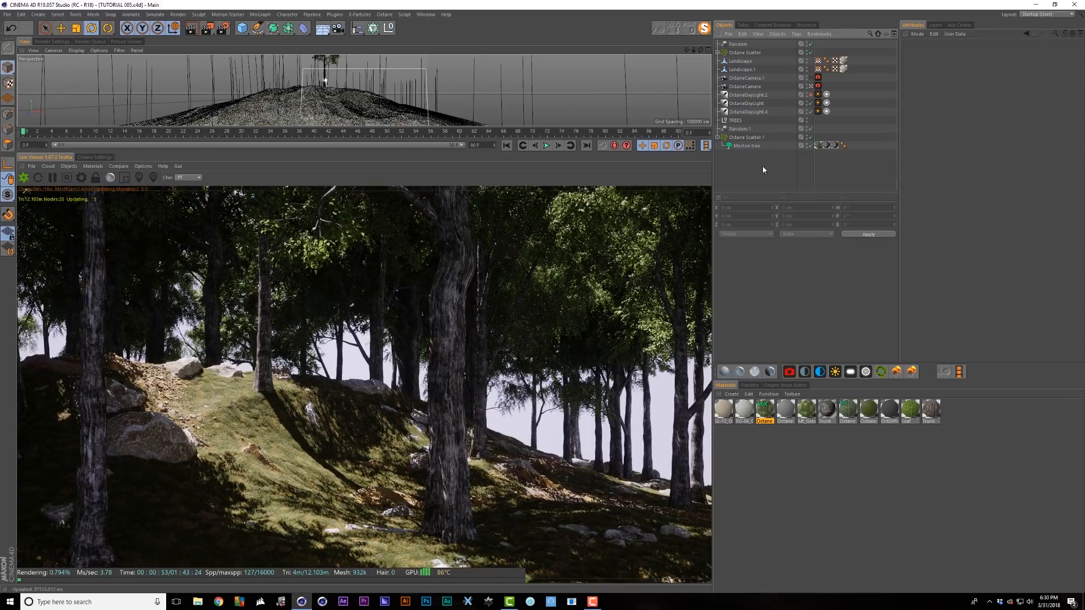
{"action": "left_click", "coordinate": [830, 497]}
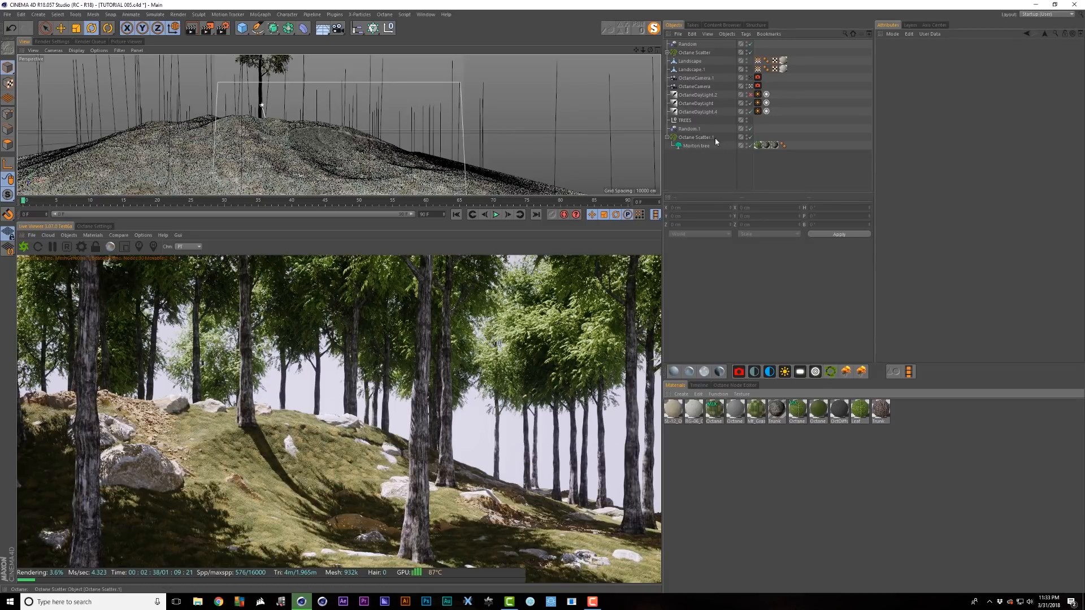
- Hide the tree scatter and add an Octane HDRI Environment to the scene
{"action": "left_click", "coordinate": [751, 137]}
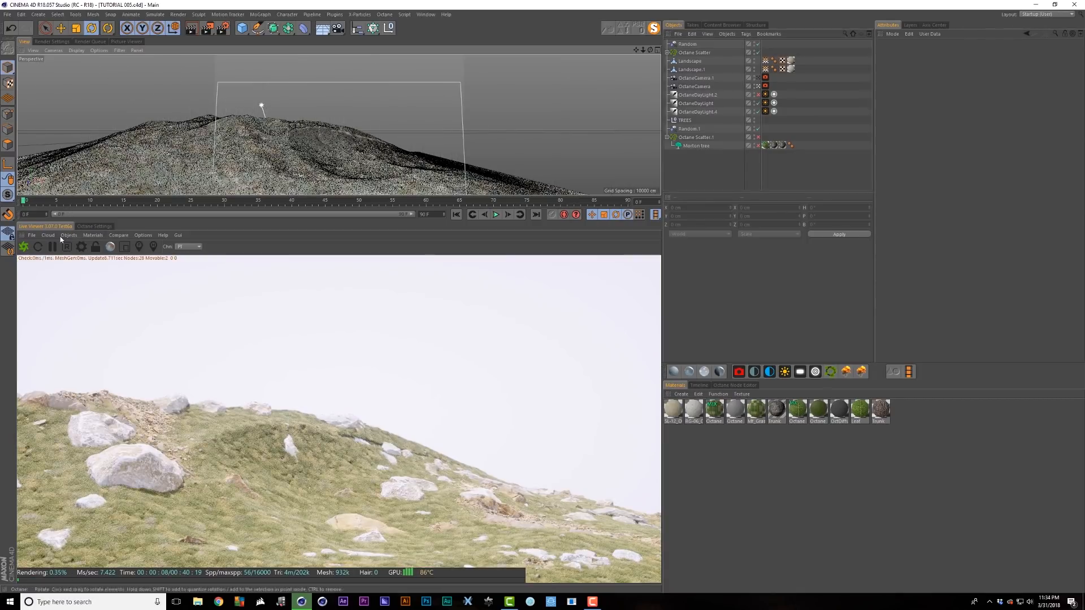
{"action": "left_click", "coordinate": [69, 236]}
{"action": "left_click", "coordinate": [86, 265]}
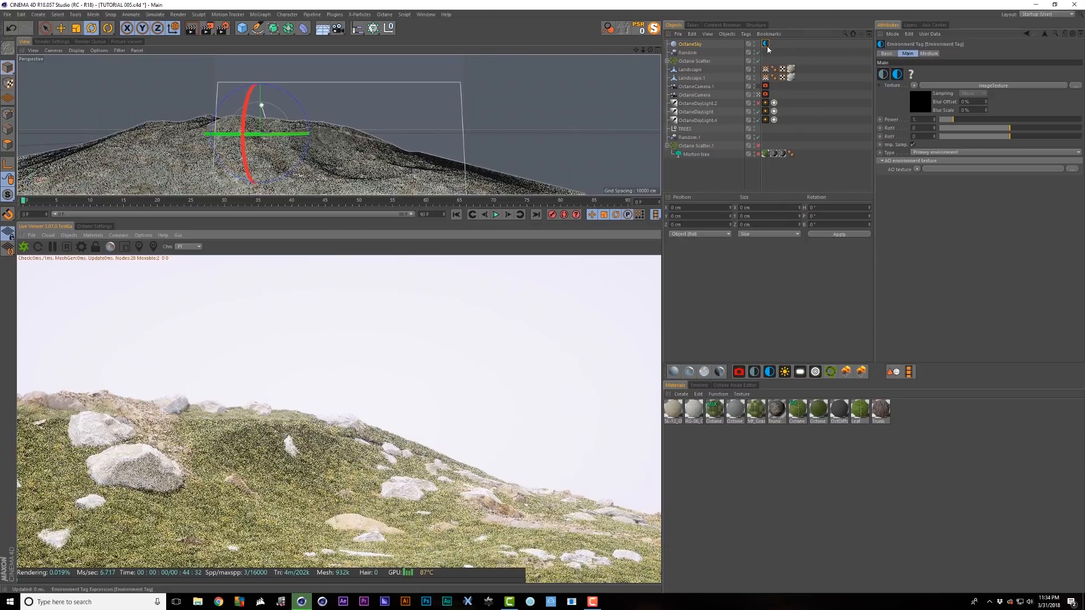
- Load the VIZPARK Skydome 09 HDRI as the sky texture and lower its power to 0.03321
{"action": "left_click", "coordinate": [920, 104]}
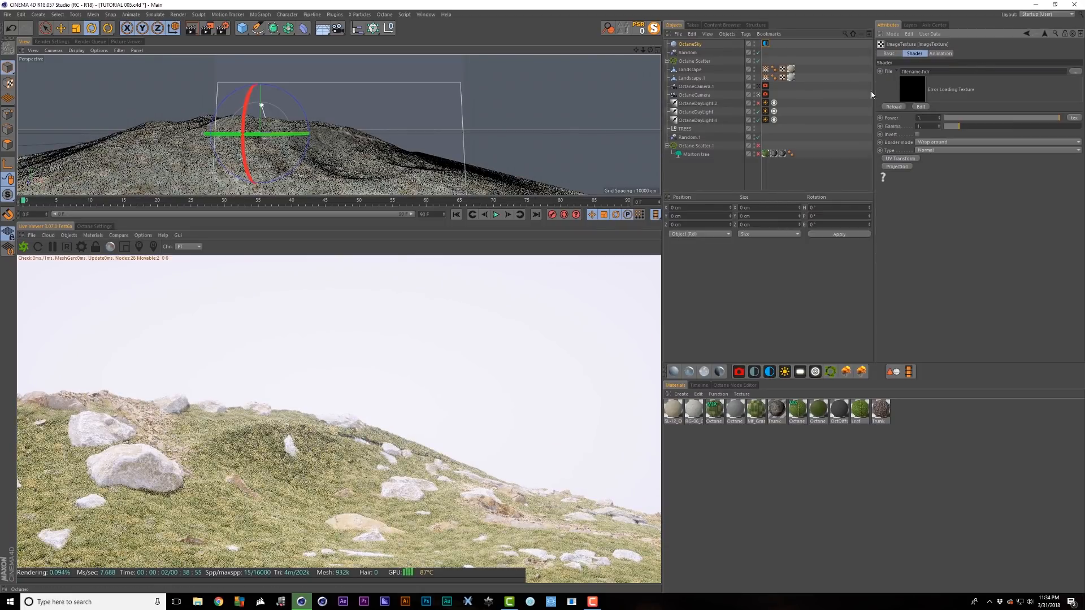
{"action": "left_click", "coordinate": [1075, 72]}
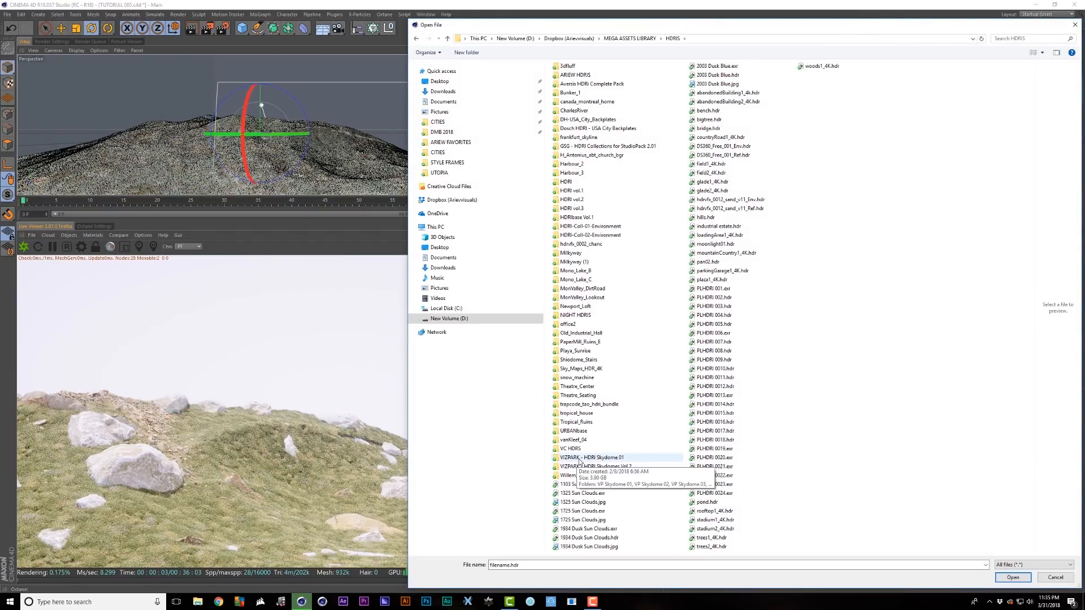
{"action": "double_click", "coordinate": [603, 459]}
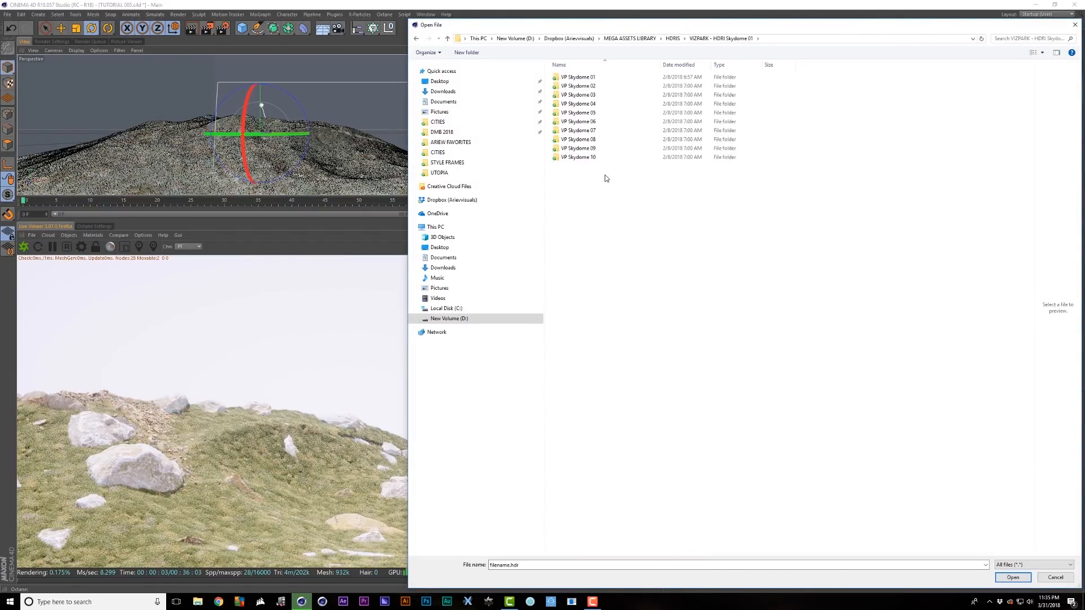
{"action": "double_click", "coordinate": [588, 149]}
{"action": "double_click", "coordinate": [586, 88]}
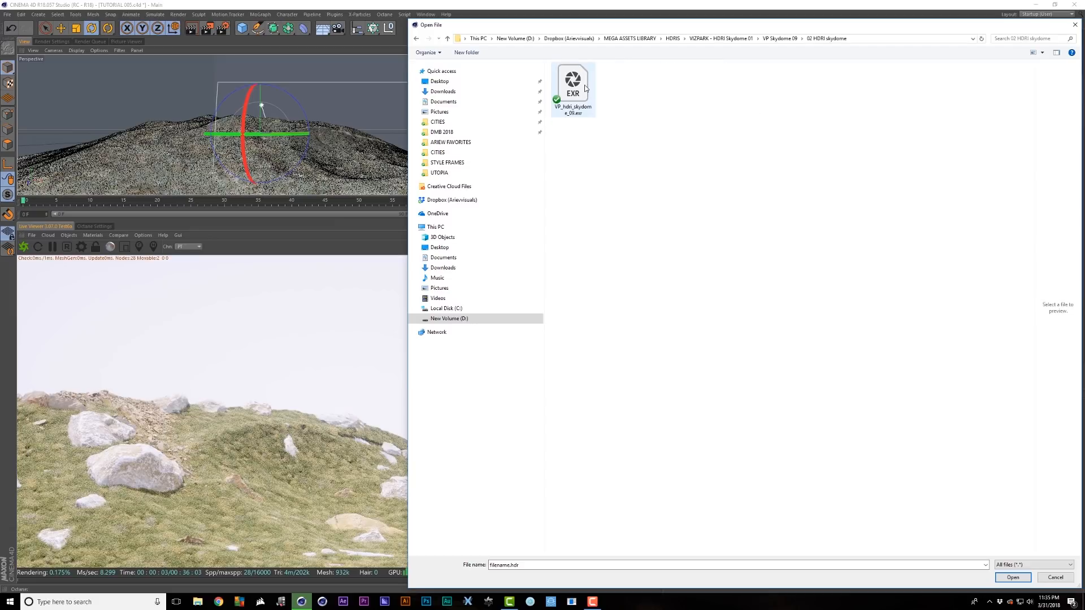
{"action": "double_click", "coordinate": [579, 93]}
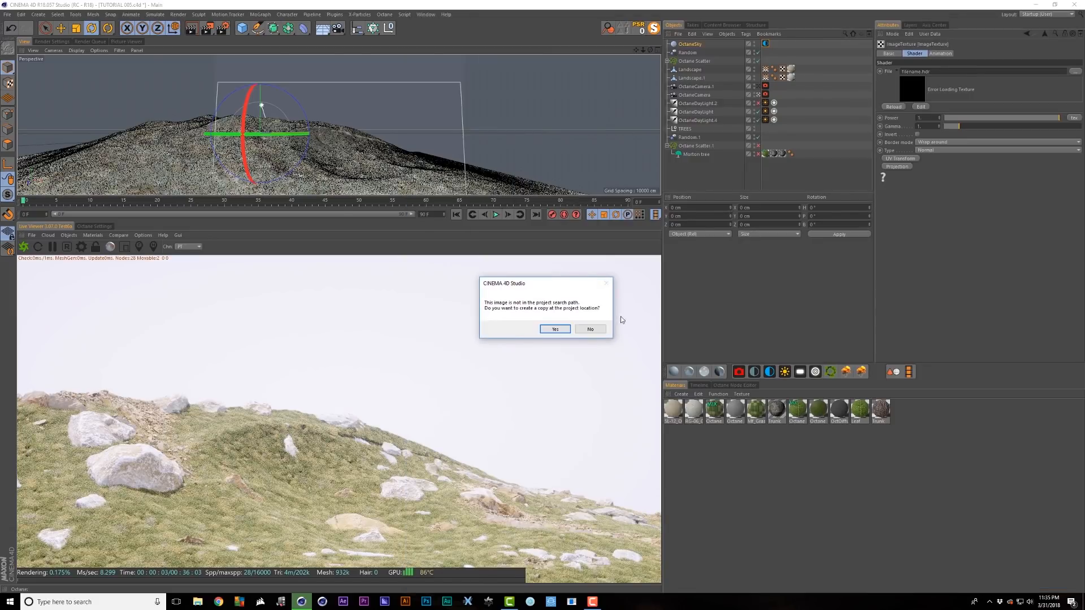
{"action": "left_click", "coordinate": [592, 329]}
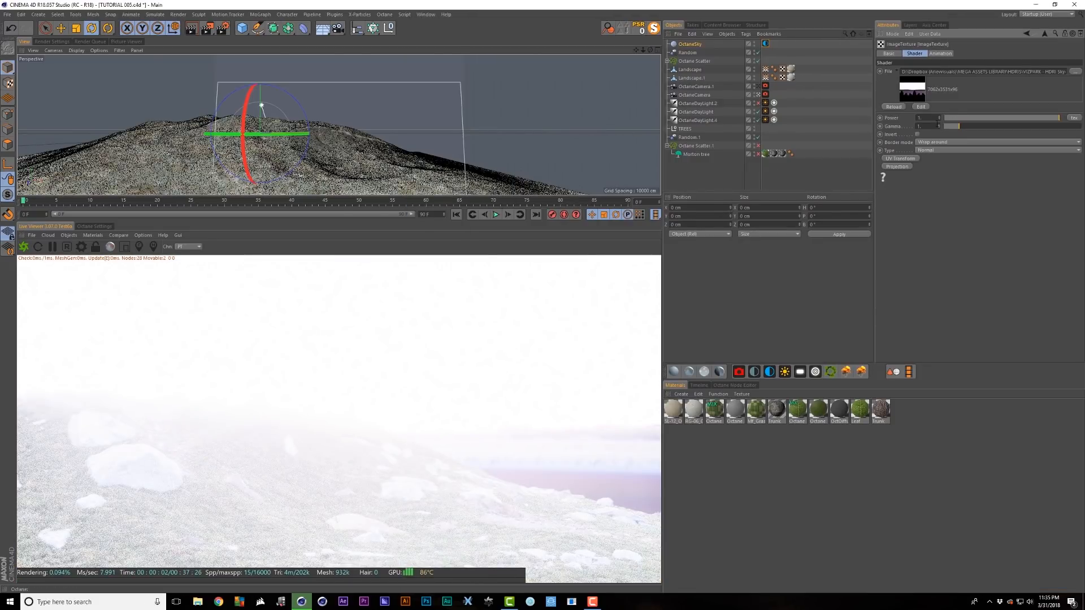
{"action": "left_click", "coordinate": [947, 118]}
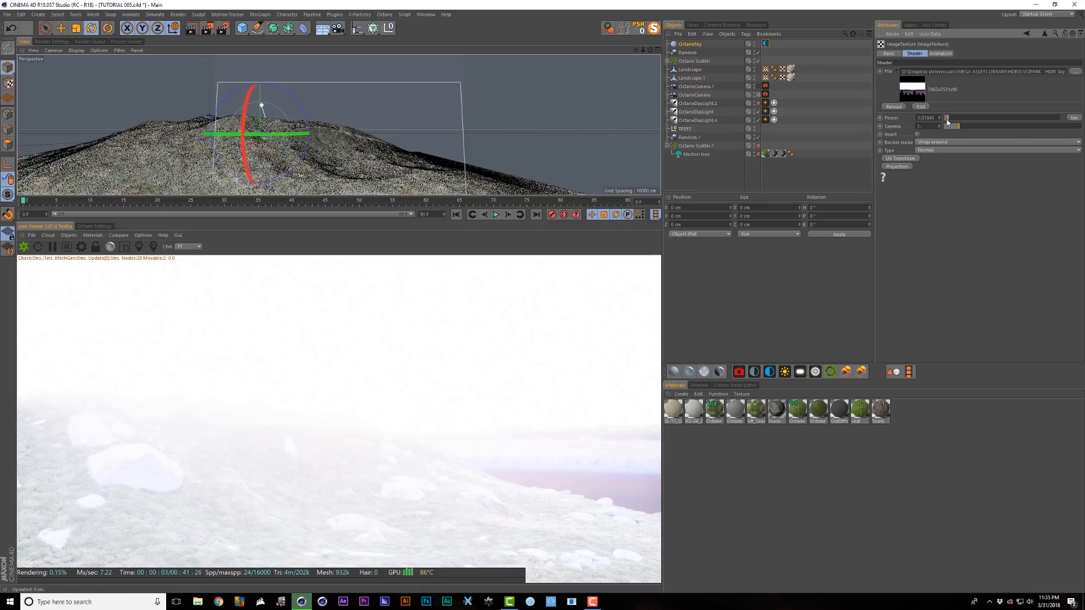
- Scale the sky HDRI down to about 0.43 and rotate it slightly to RotY about -0.042
{"action": "left_click", "coordinate": [892, 160]}
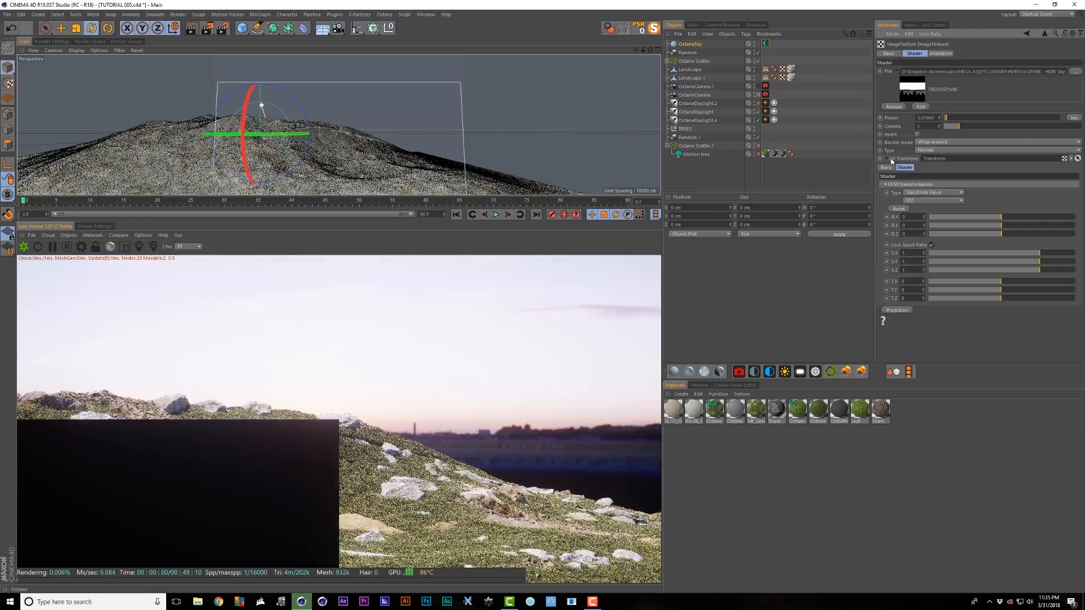
{"action": "left_click_drag", "start_coordinate": [1032, 255], "coordinate": [1028, 256]}
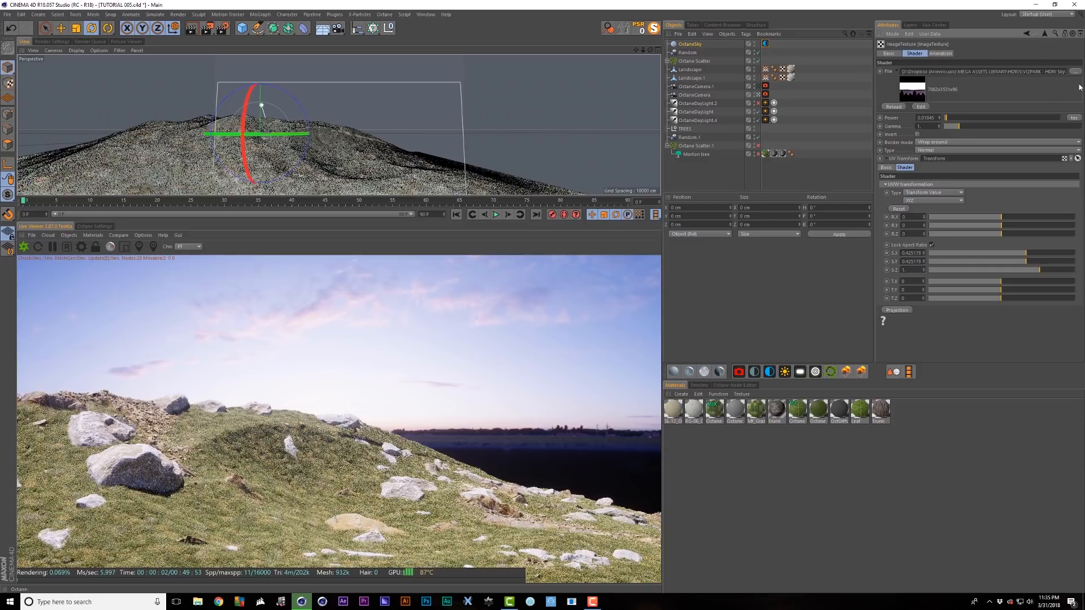
{"action": "left_click", "coordinate": [1045, 34]}
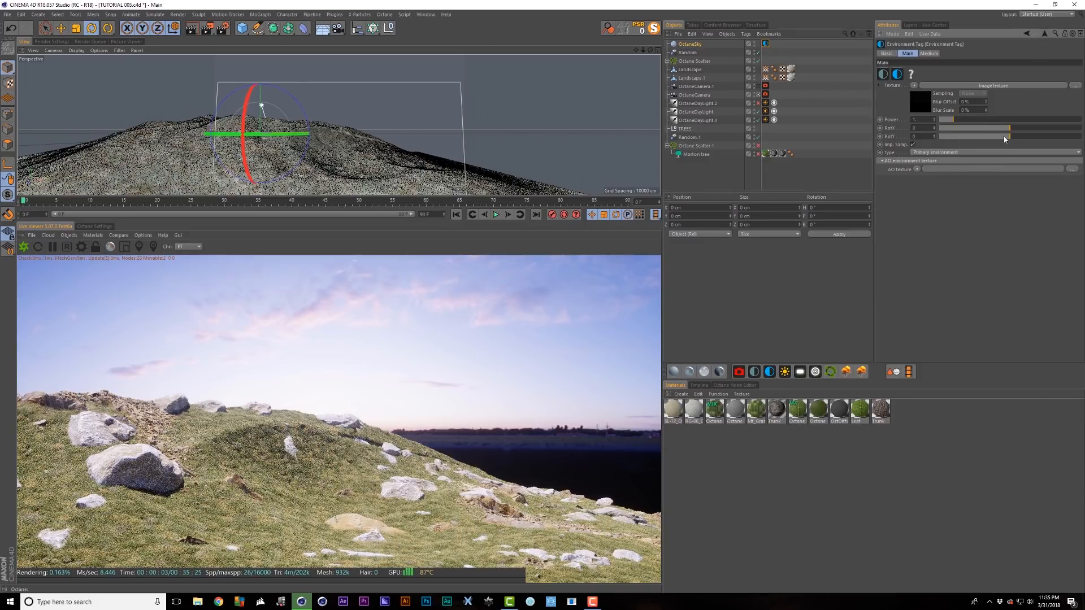
{"action": "left_click_drag", "start_coordinate": [1010, 137], "coordinate": [1008, 139]}
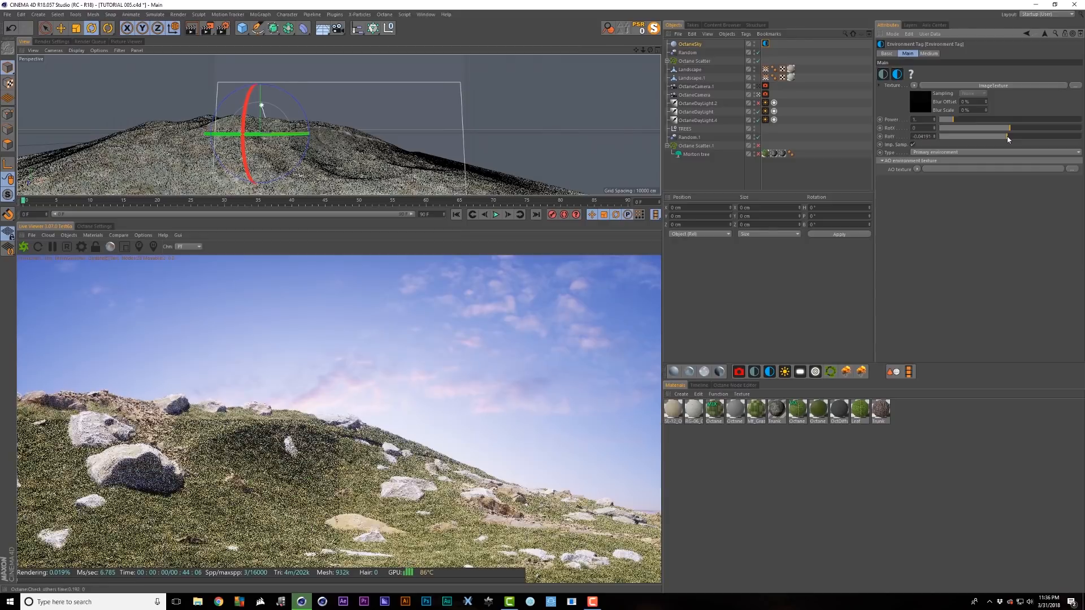
{"action": "left_click", "coordinate": [730, 89]}
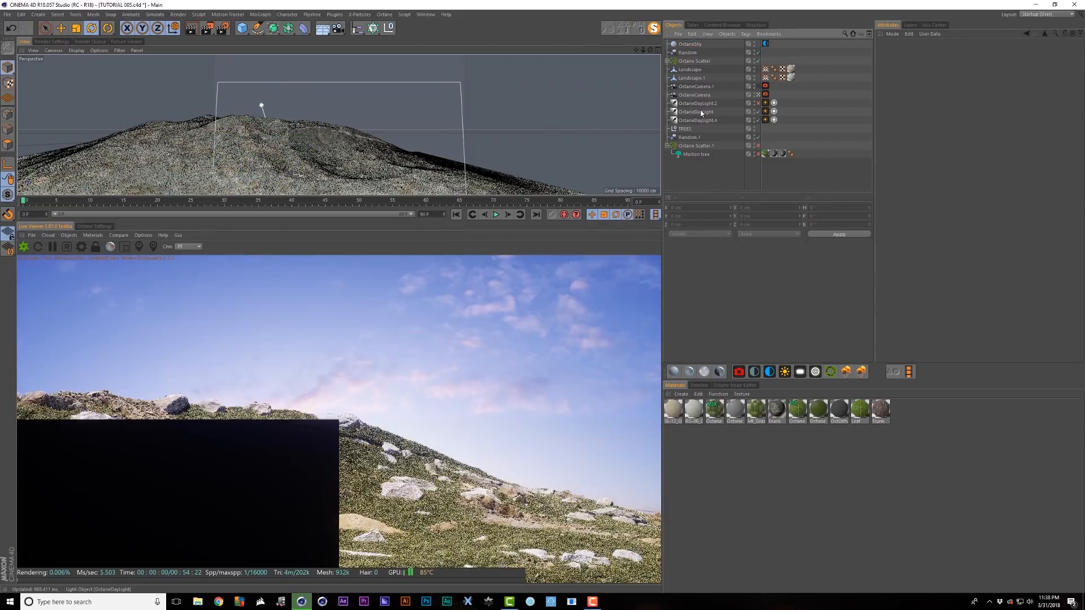
- Lower the OctaneDaylight power to about 0.506, keeping sky texture mixing enabled
{"action": "left_click", "coordinate": [699, 111]}
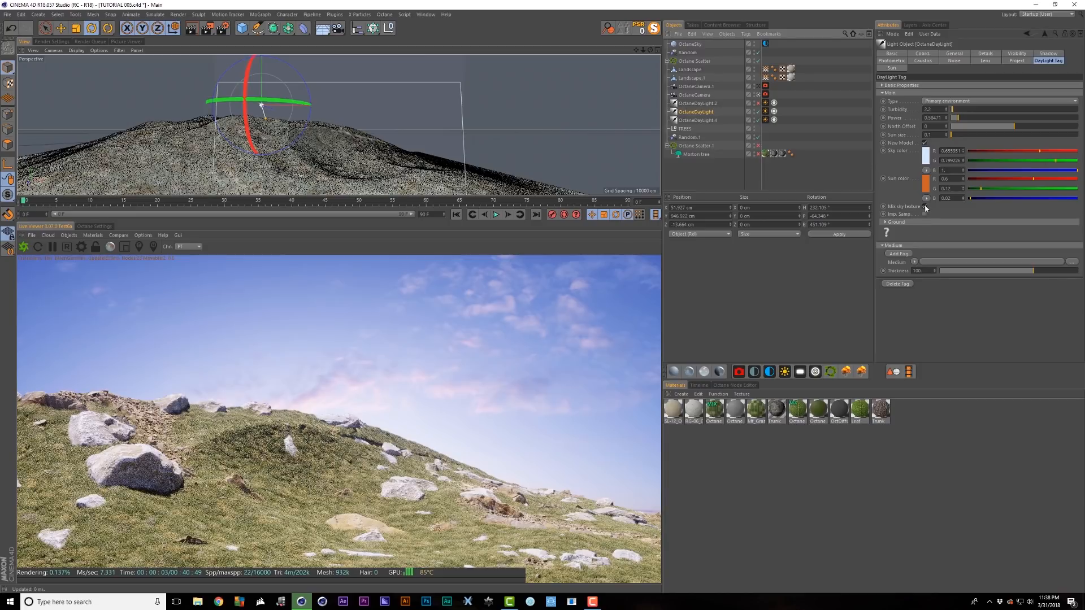
{"action": "left_click", "coordinate": [925, 207]}
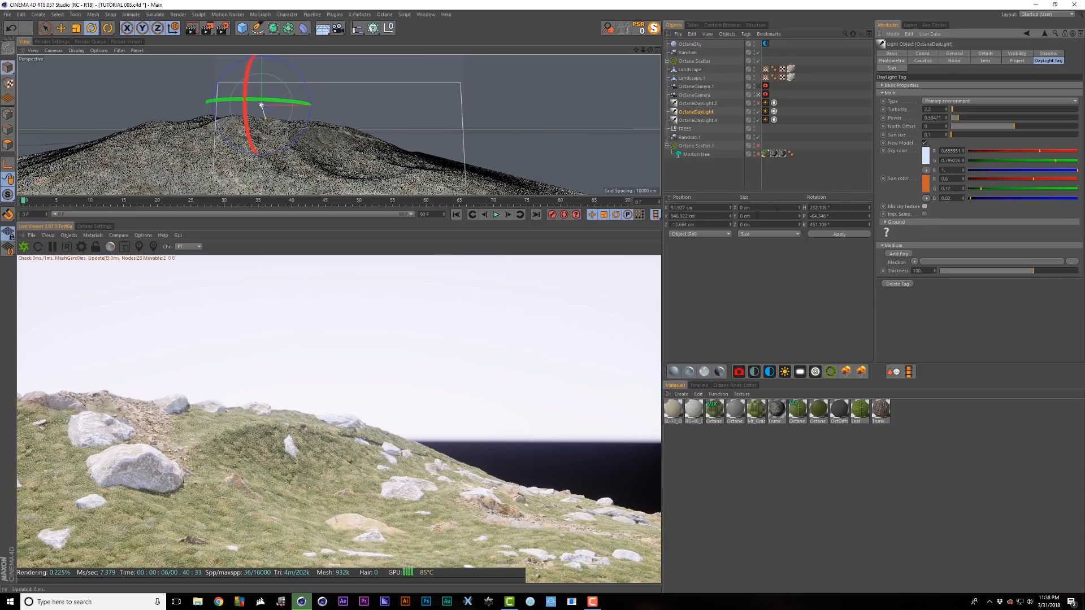
{"action": "left_click", "coordinate": [925, 207]}
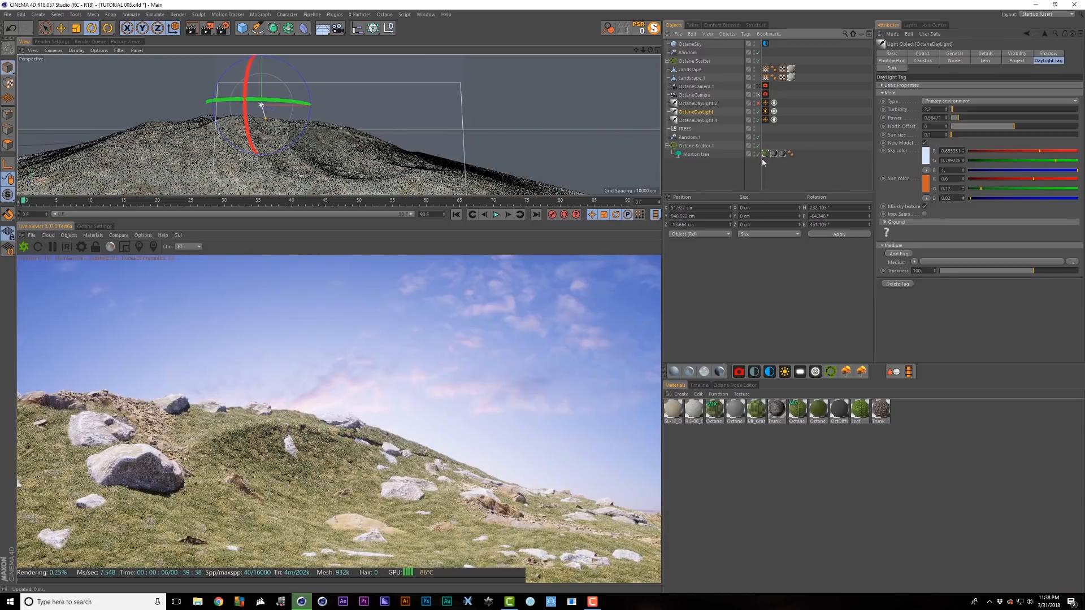
{"action": "left_click_drag", "start_coordinate": [960, 120], "coordinate": [979, 120]}
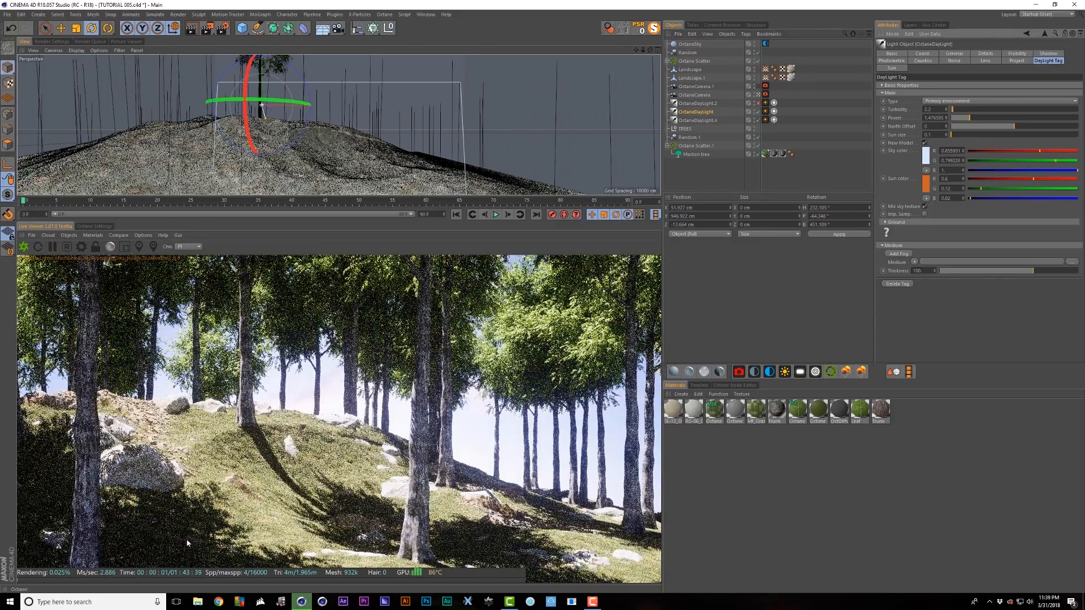
{"action": "left_click", "coordinate": [765, 44]}
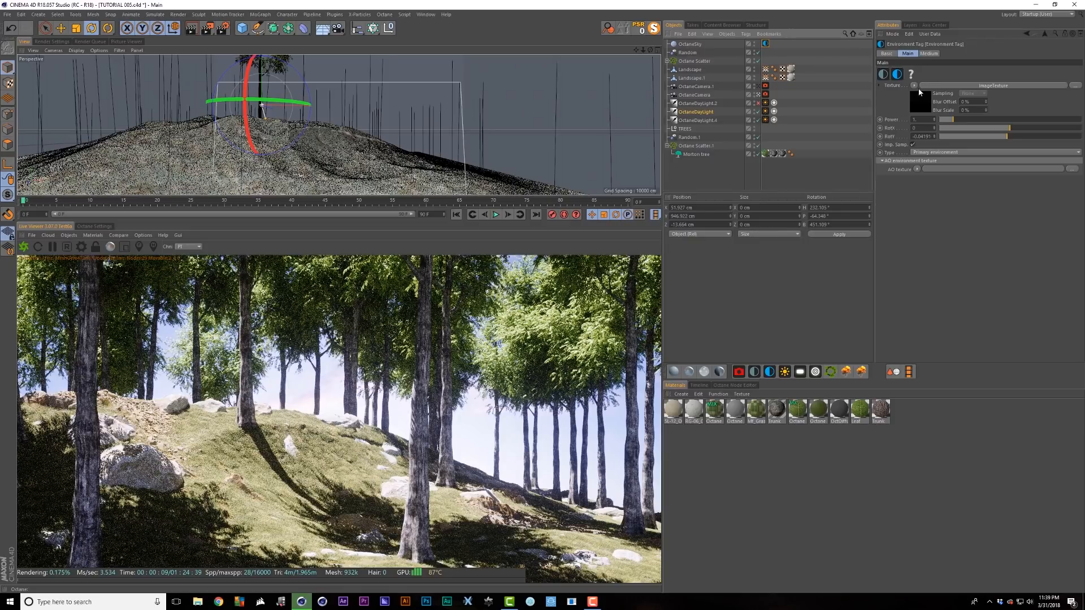
- Route the sky texture through a ColorCorrection shader, hide the trees, and rotate the sky slightly further
{"action": "left_click", "coordinate": [915, 86]}
{"action": "mouse_move", "coordinate": [953, 256]}
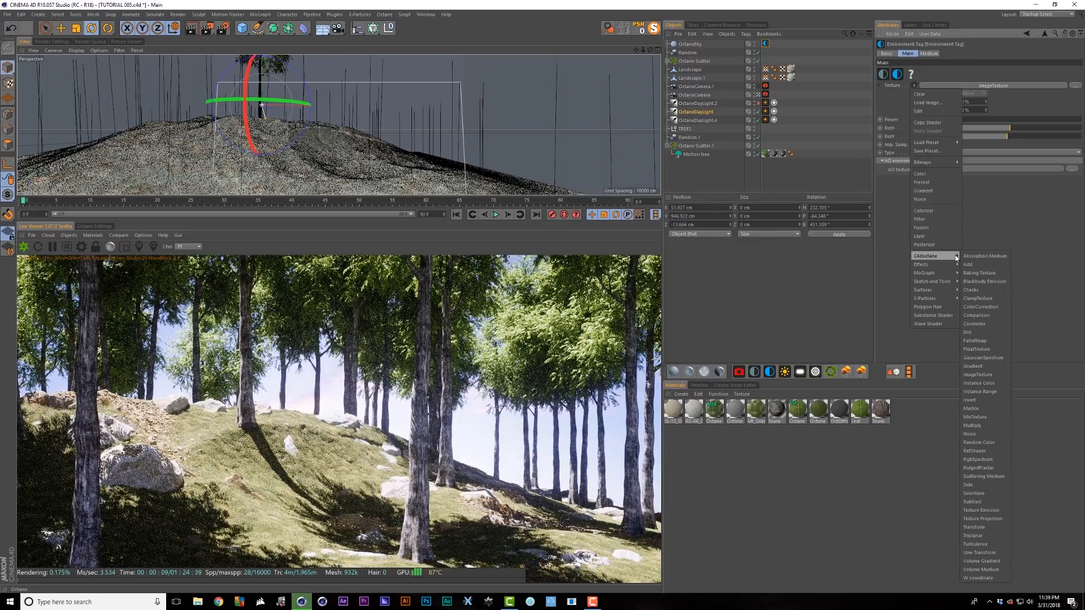
{"action": "left_click", "coordinate": [982, 306]}
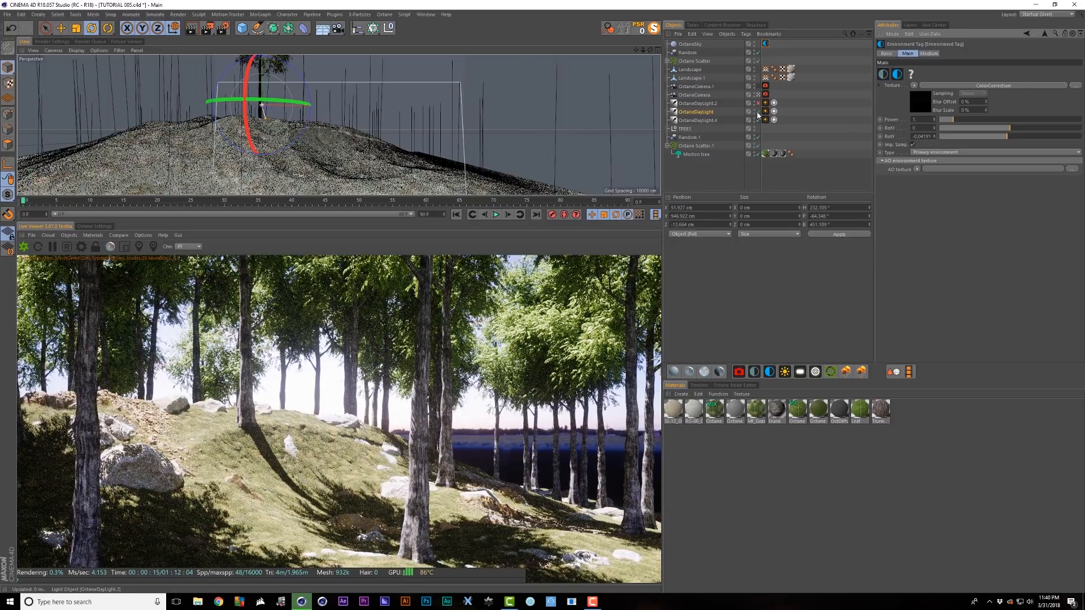
{"action": "left_click", "coordinate": [758, 146]}
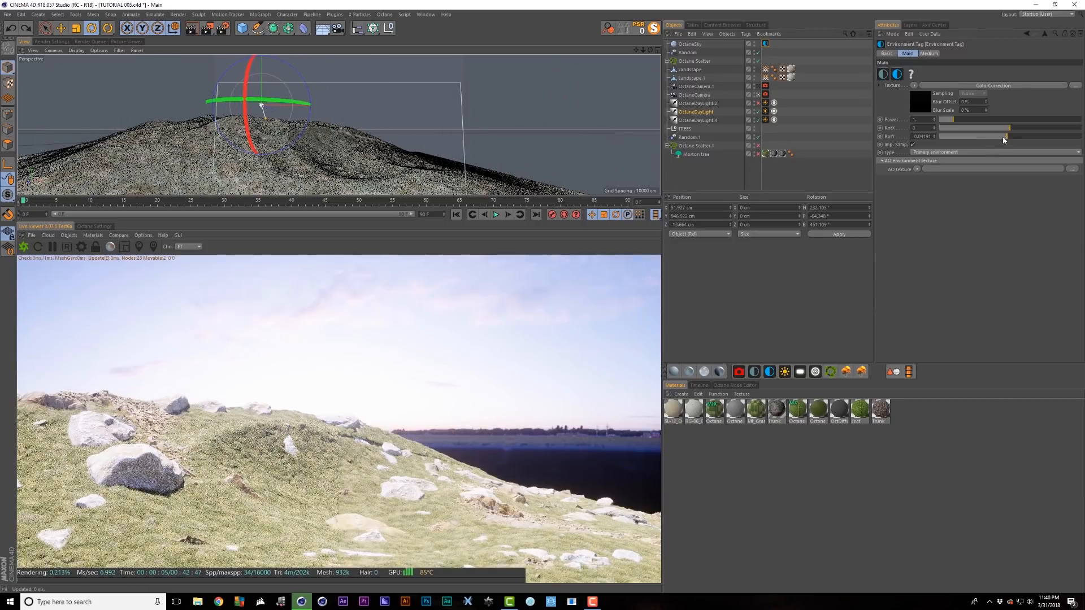
{"action": "left_click_drag", "start_coordinate": [1006, 137], "coordinate": [1008, 137]}
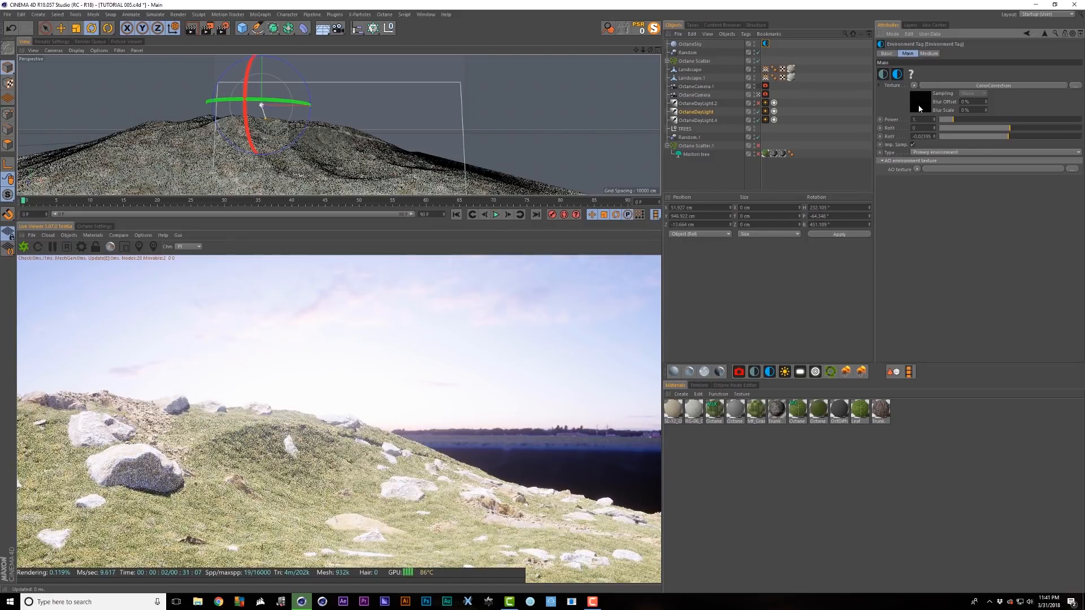
- Lower the sky ColorCorrection saturation to about 0.76 and shift its hue to about -0.146
{"action": "left_click", "coordinate": [919, 104]}
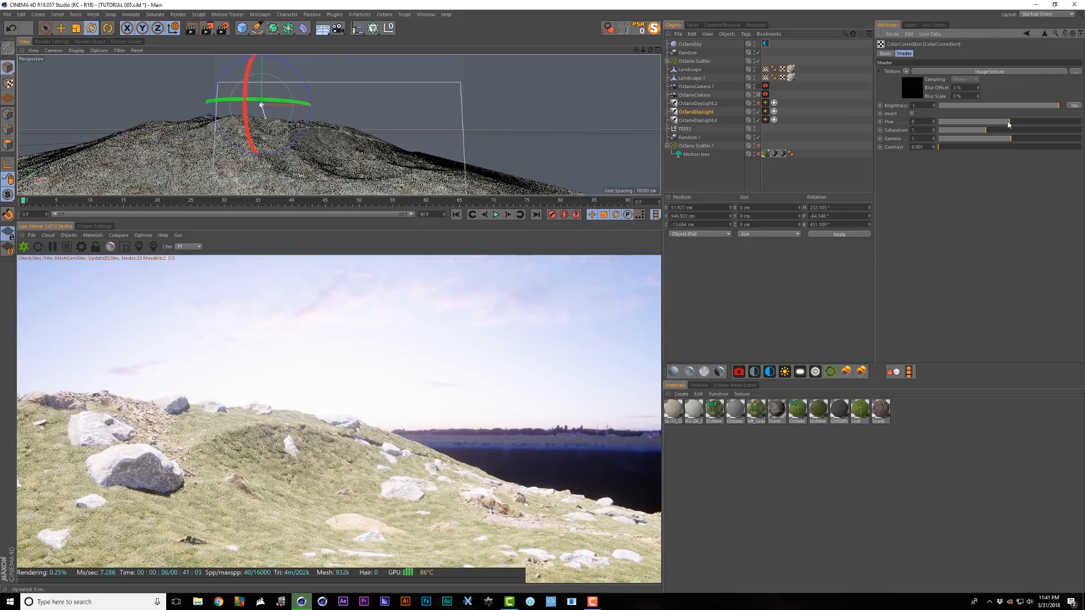
{"action": "left_click_drag", "start_coordinate": [1008, 123], "coordinate": [989, 128]}
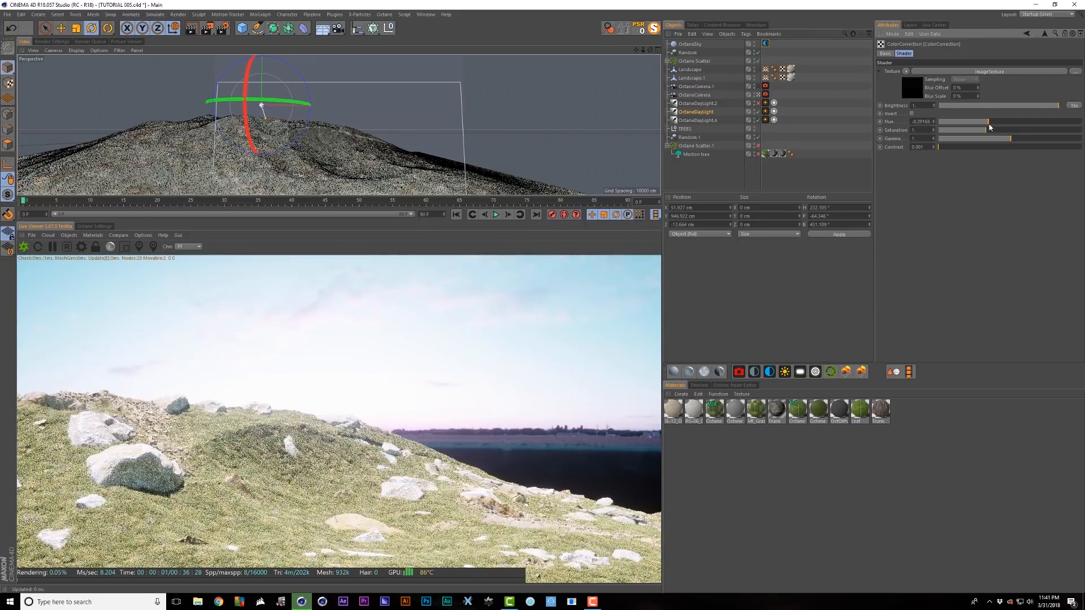
{"action": "key", "text": "ctrl+z"}
{"action": "left_click", "coordinate": [975, 132]}
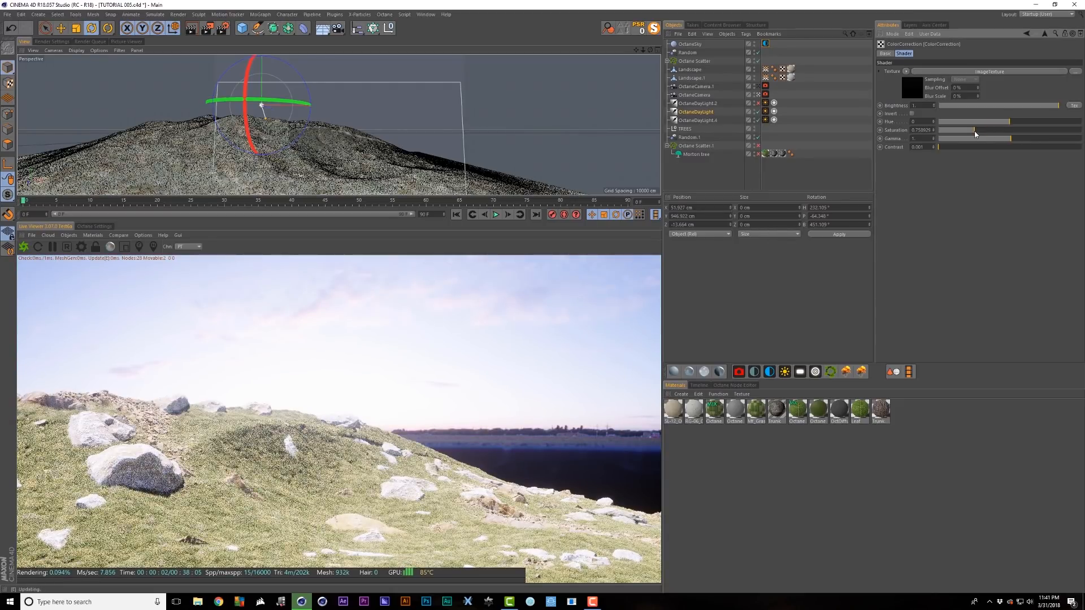
{"action": "left_click_drag", "start_coordinate": [975, 133], "coordinate": [1001, 124]}
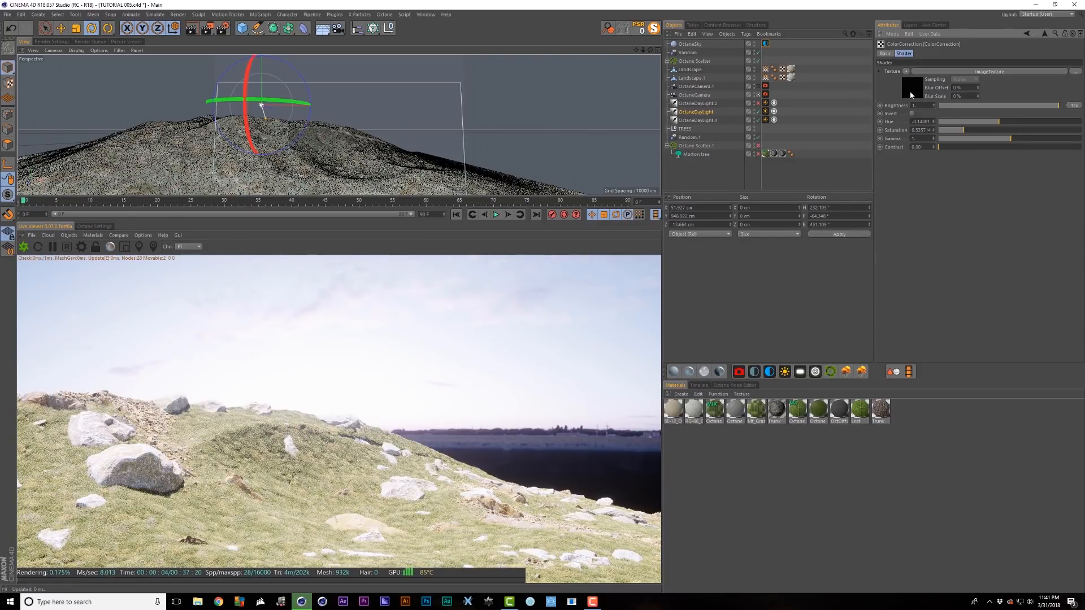
- Try shifting the sky texture offset, undo it, and save the scene
{"action": "left_click", "coordinate": [912, 95]}
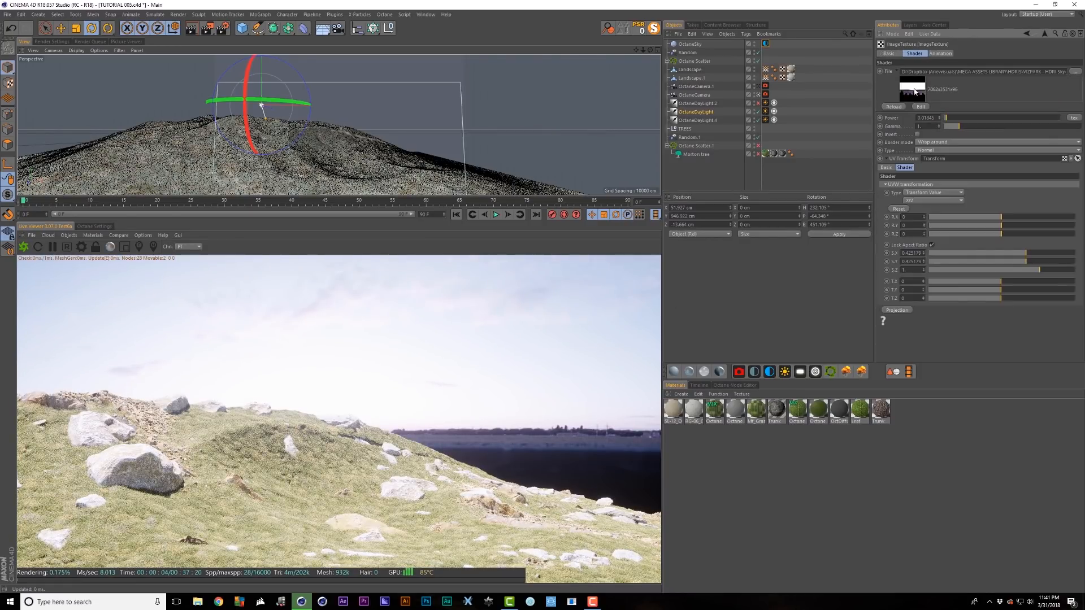
{"action": "left_click_drag", "start_coordinate": [998, 291], "coordinate": [997, 292]}
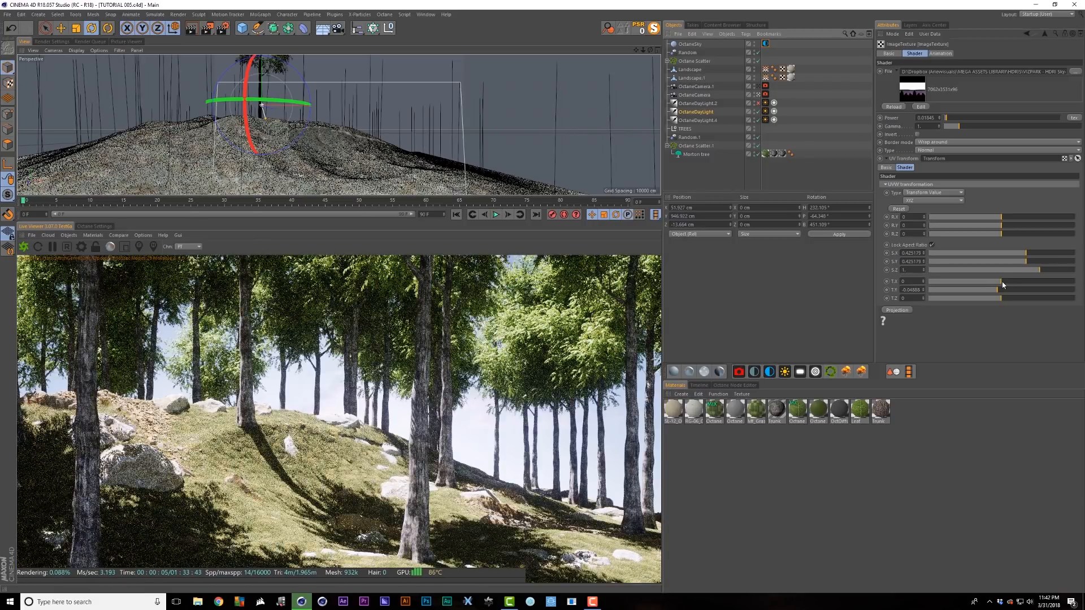
{"action": "left_click_drag", "start_coordinate": [1001, 282], "coordinate": [987, 286]}
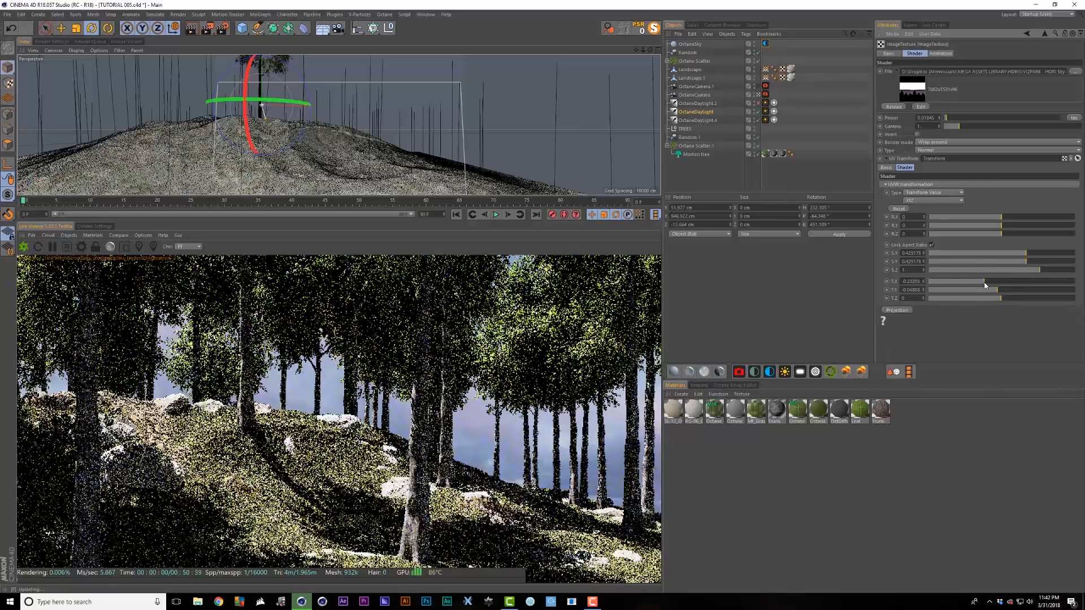
{"action": "key", "text": "ctrl+z"}
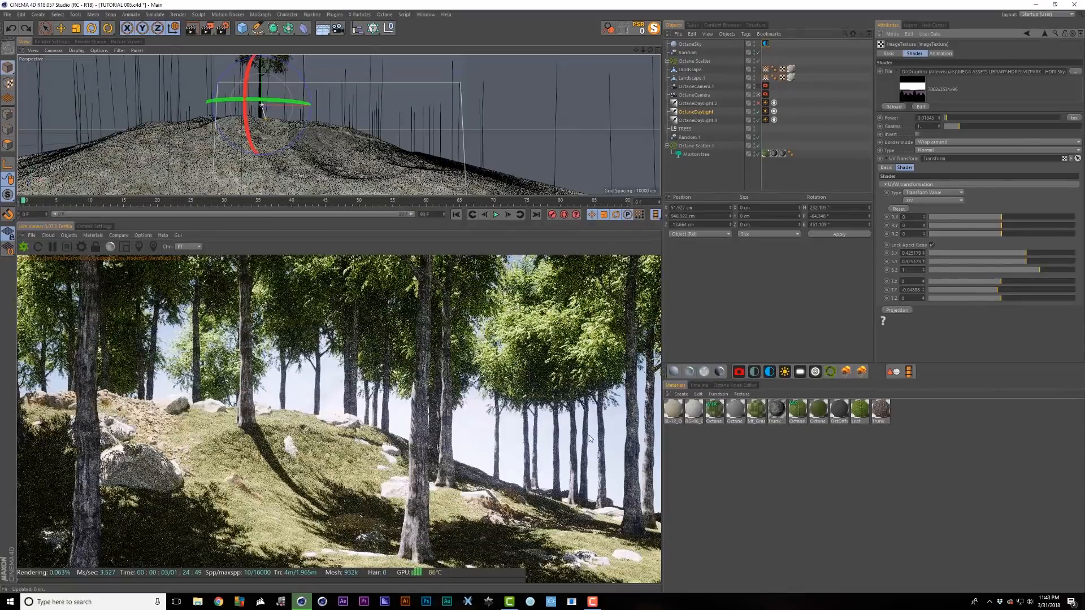
{"action": "left_click", "coordinate": [1044, 34]}
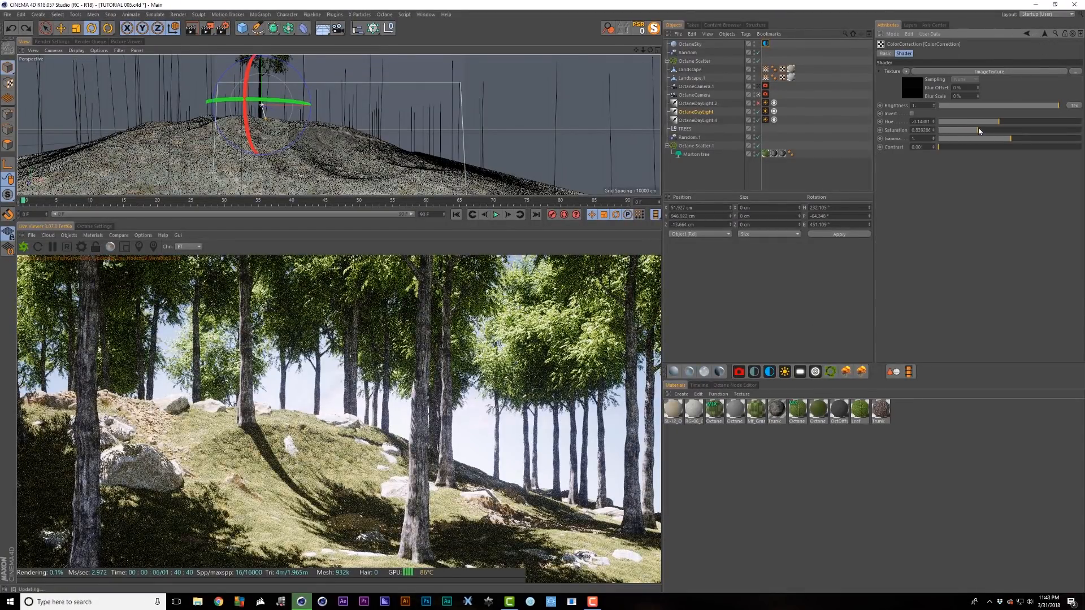
{"action": "key", "text": "ctrl+s"}
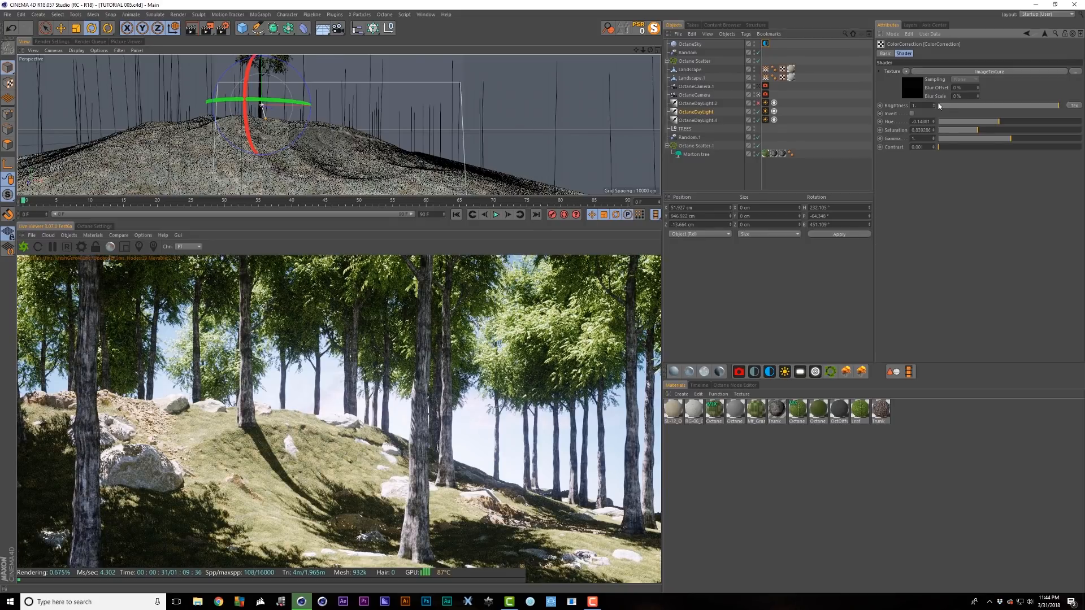
{"action": "left_click", "coordinate": [696, 112]}
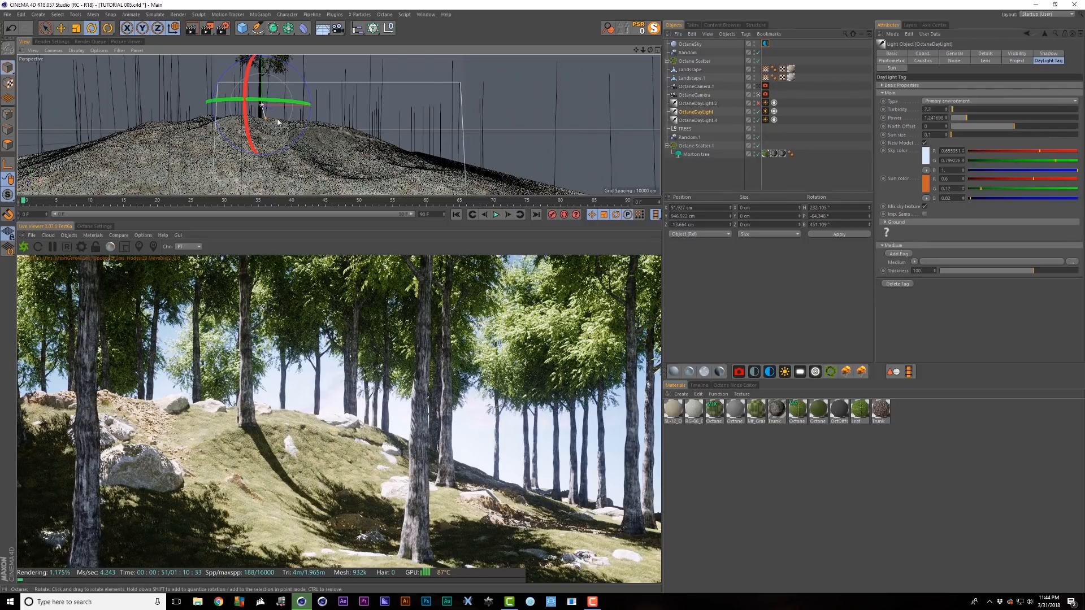
- Re-aim the sun by rotating OctaneDayLight and adjusting its North Offset and pitch
{"action": "left_click_drag", "start_coordinate": [286, 116], "coordinate": [142, 158]}
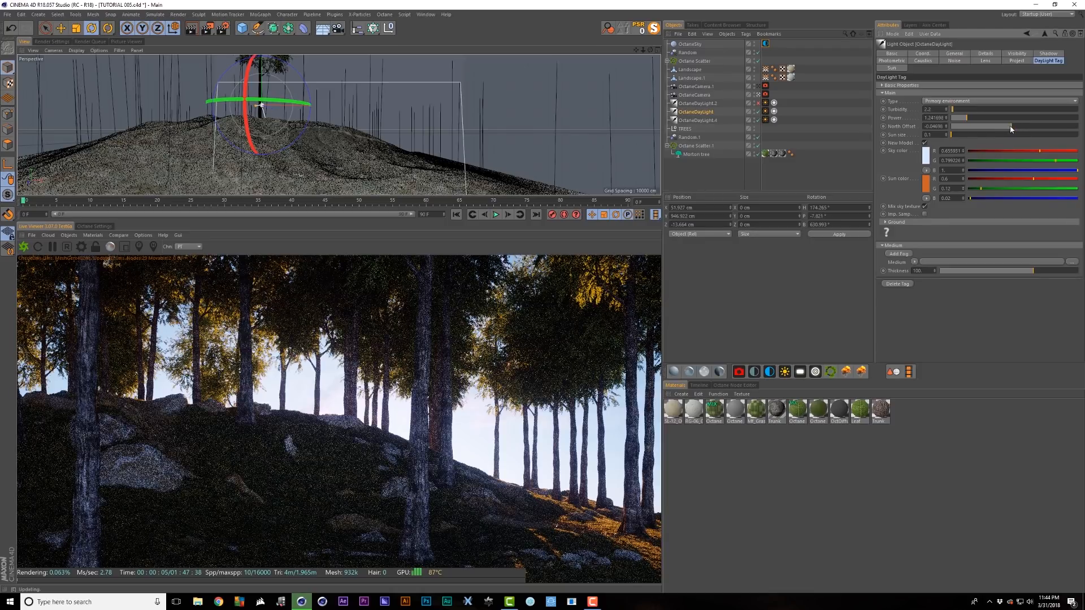
{"action": "left_click_drag", "start_coordinate": [1006, 128], "coordinate": [981, 136]}
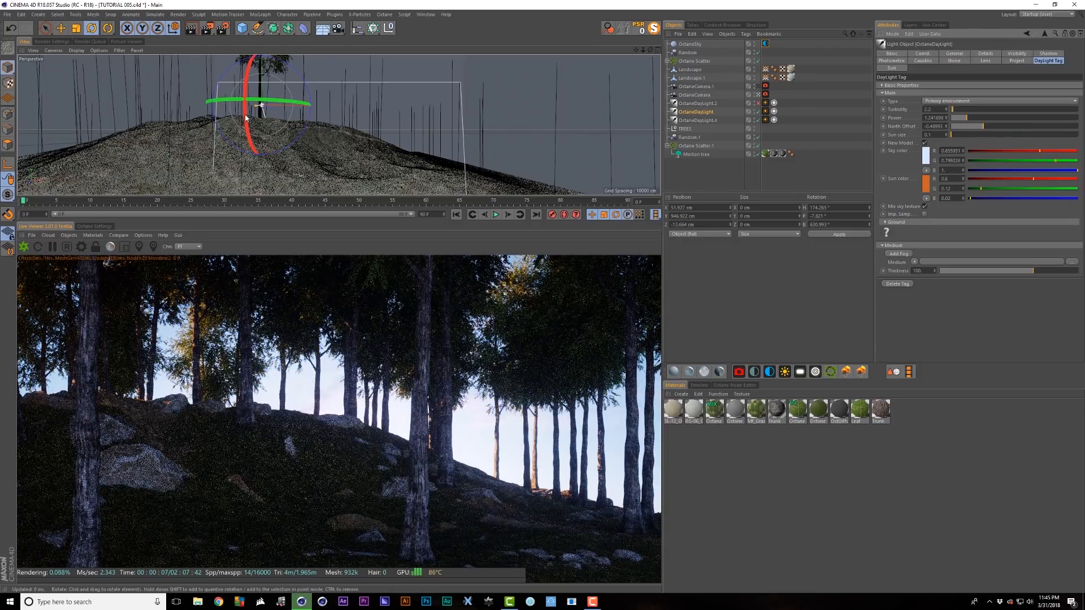
{"action": "left_click_drag", "start_coordinate": [246, 117], "coordinate": [246, 122]}
{"action": "left_click_drag", "start_coordinate": [984, 128], "coordinate": [1021, 137]}
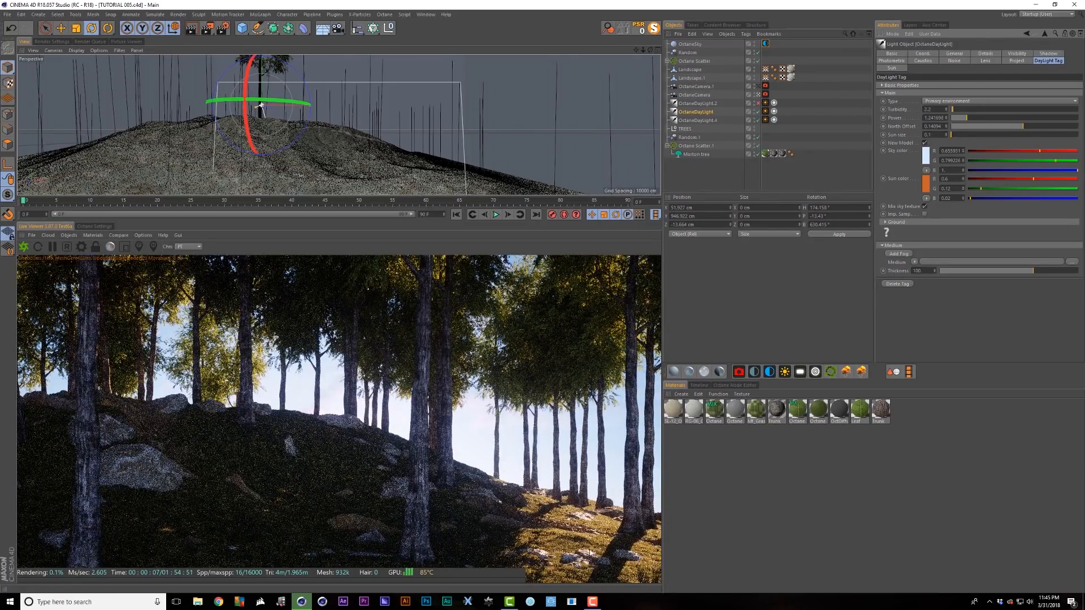
{"action": "left_click", "coordinate": [923, 53]}
{"action": "left_click", "coordinate": [1023, 96]}
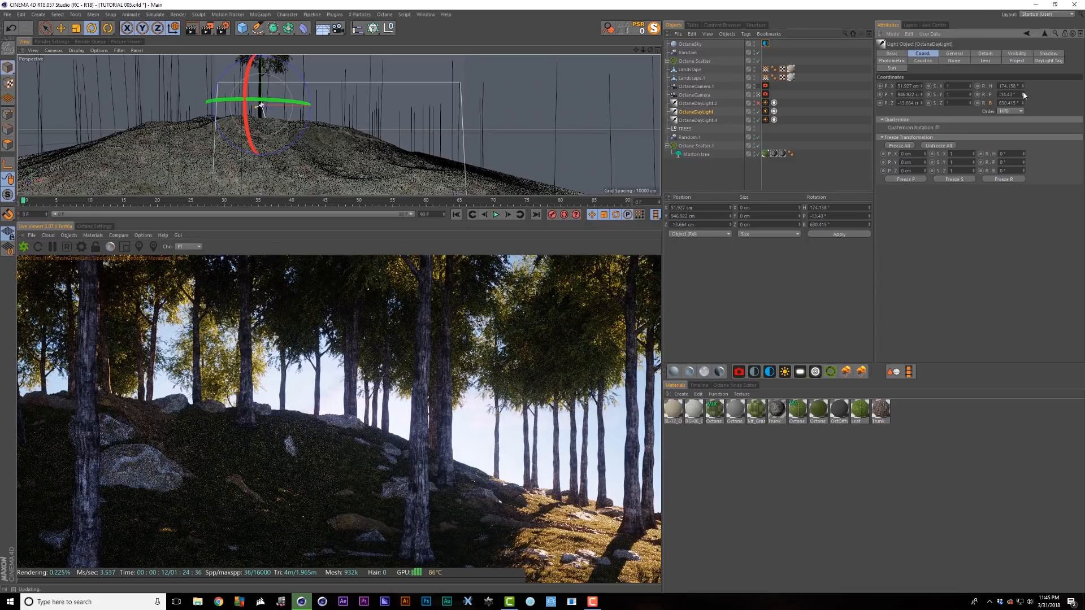
{"action": "left_click_drag", "start_coordinate": [1023, 94], "coordinate": [1023, 83]}
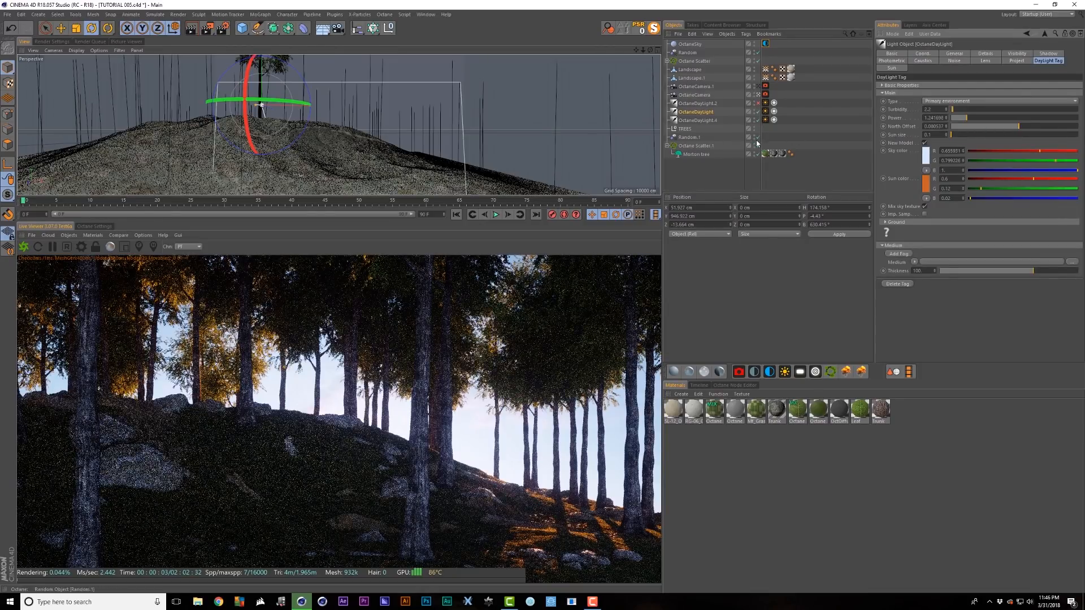
- Tilt the sun lower to about -5.575° pitch and add fog to the daylight
{"action": "left_click", "coordinate": [758, 145]}
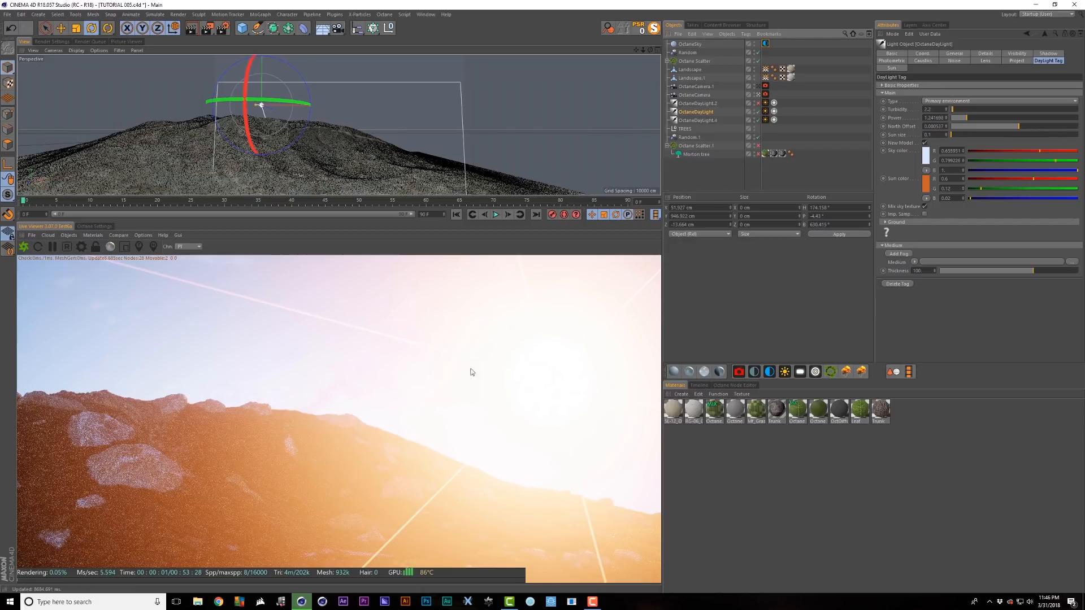
{"action": "left_click", "coordinate": [758, 146]}
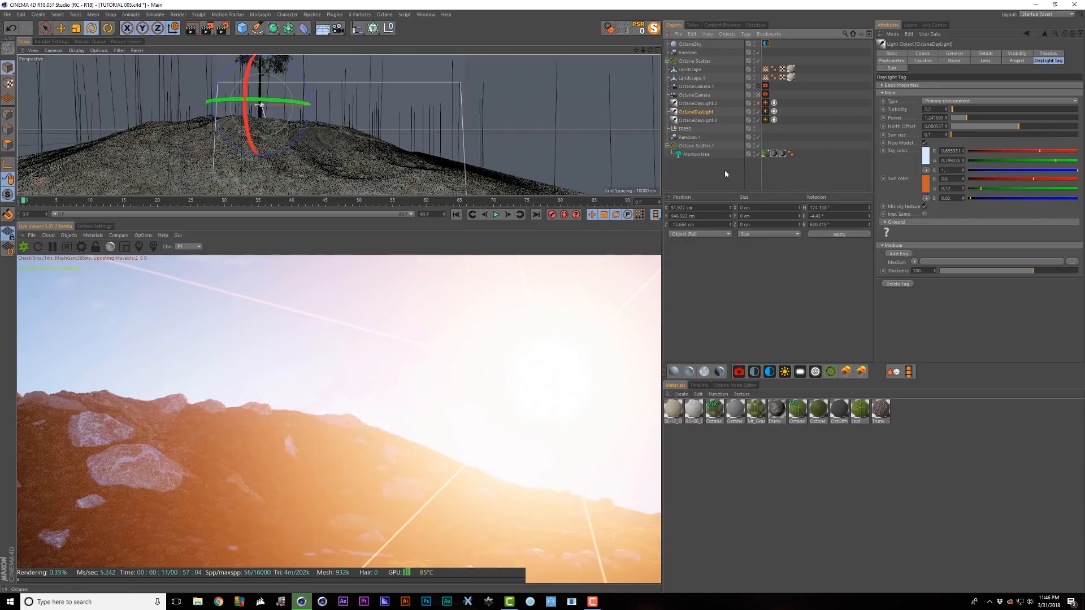
{"action": "left_click", "coordinate": [728, 175]}
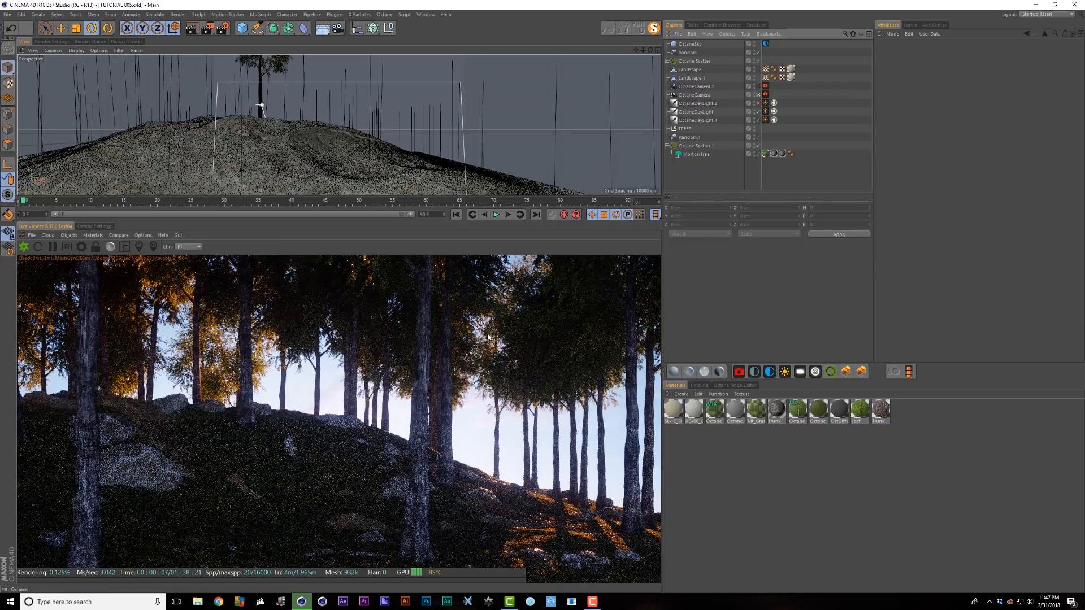
{"action": "left_click", "coordinate": [703, 113]}
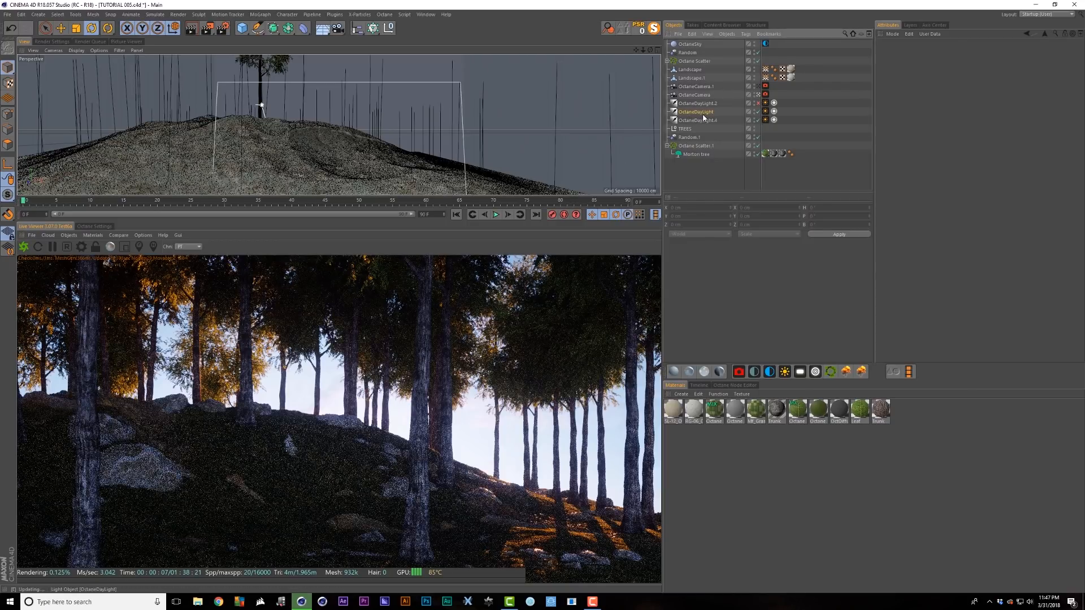
{"action": "left_click_drag", "start_coordinate": [246, 113], "coordinate": [247, 120]}
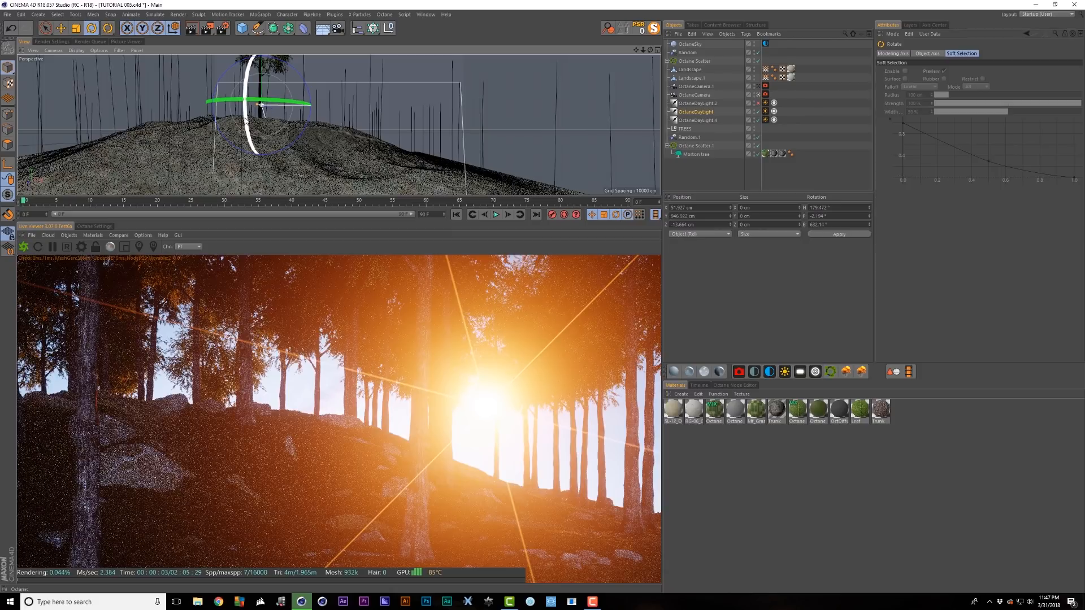
{"action": "left_click_drag", "start_coordinate": [246, 120], "coordinate": [246, 126]}
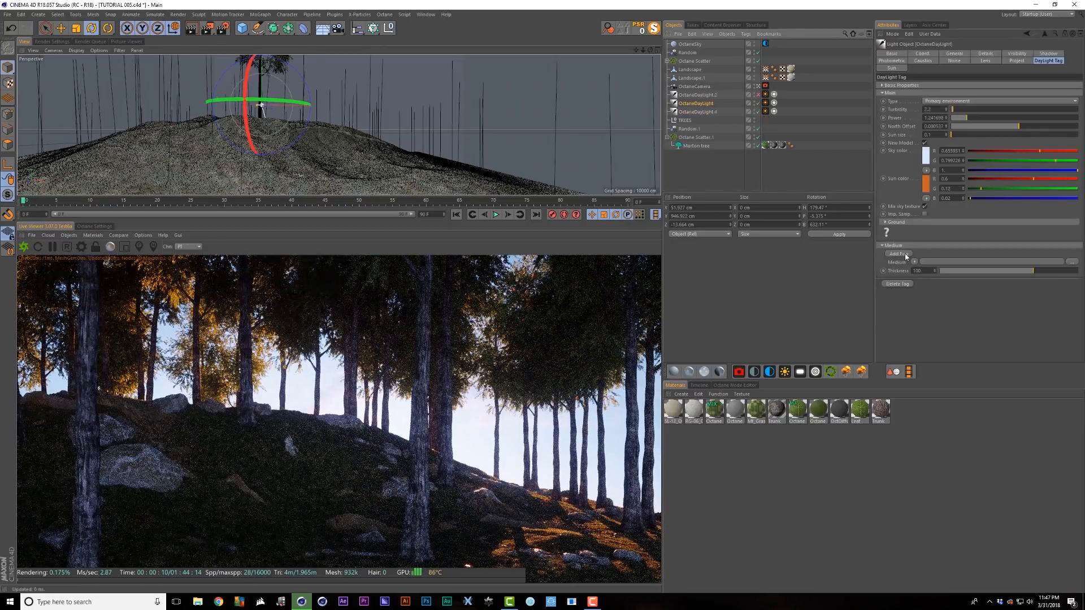
{"action": "left_click", "coordinate": [904, 253]}
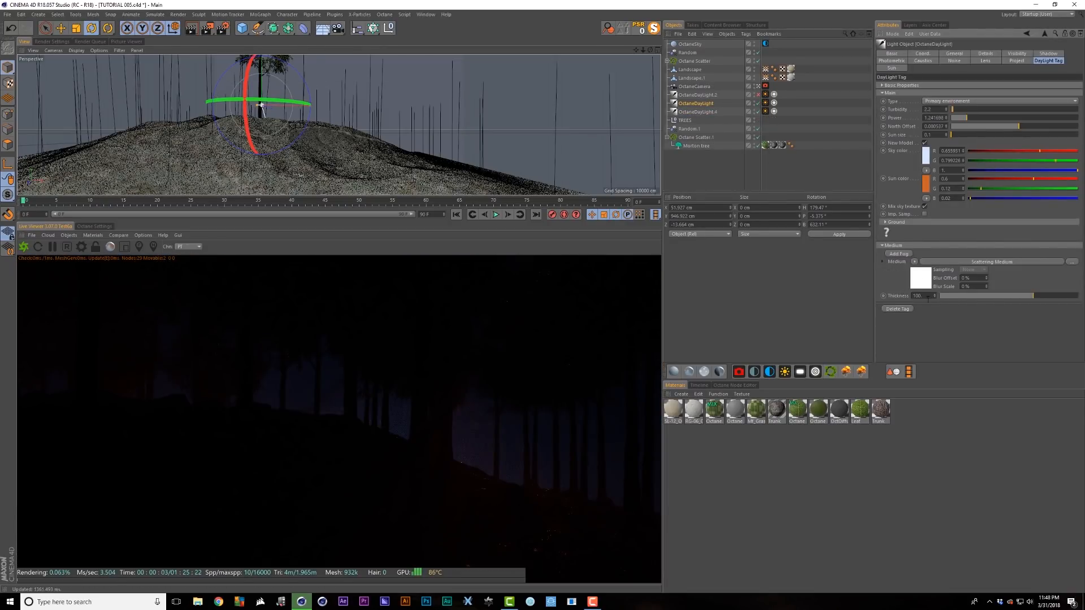
- Set the Scattering Medium fog's scattering colour to pure white
{"action": "left_click", "coordinate": [921, 283]}
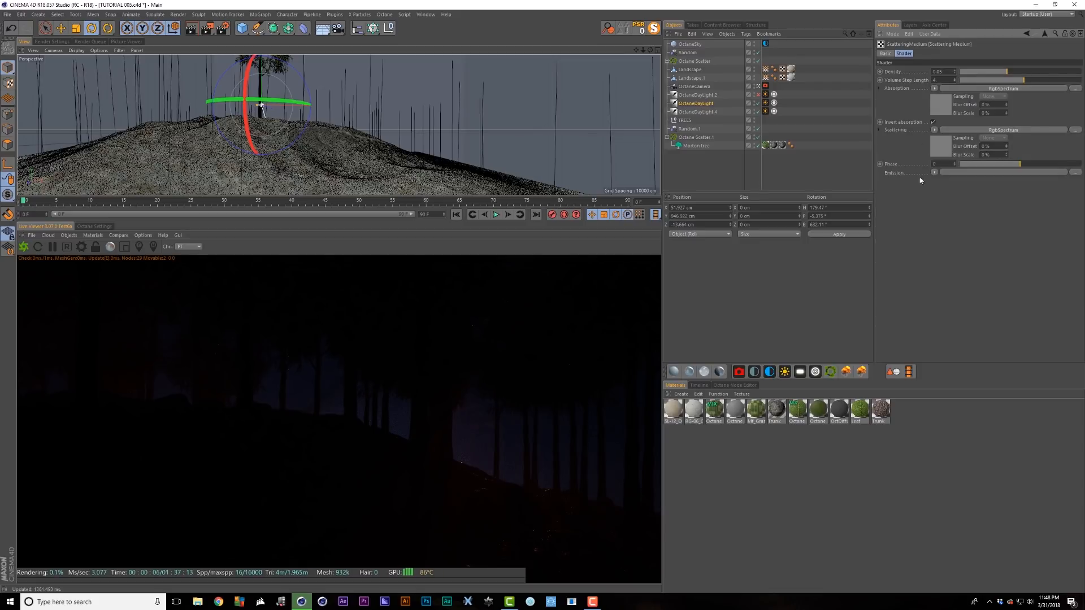
{"action": "left_click", "coordinate": [943, 150]}
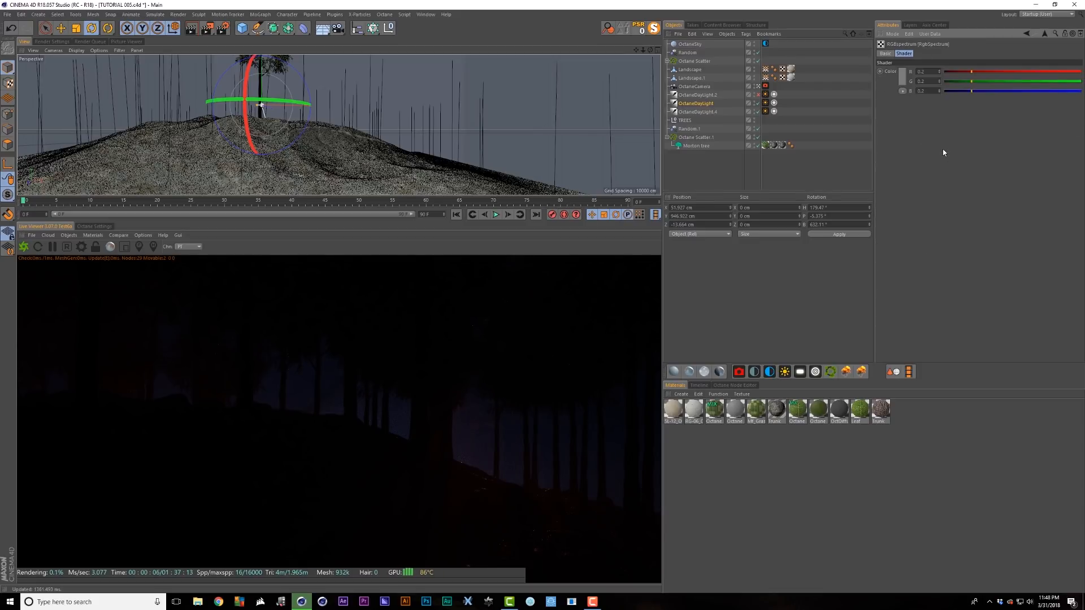
{"action": "left_click", "coordinate": [903, 83]}
{"action": "left_click_drag", "start_coordinate": [998, 104], "coordinate": [1002, 106]}
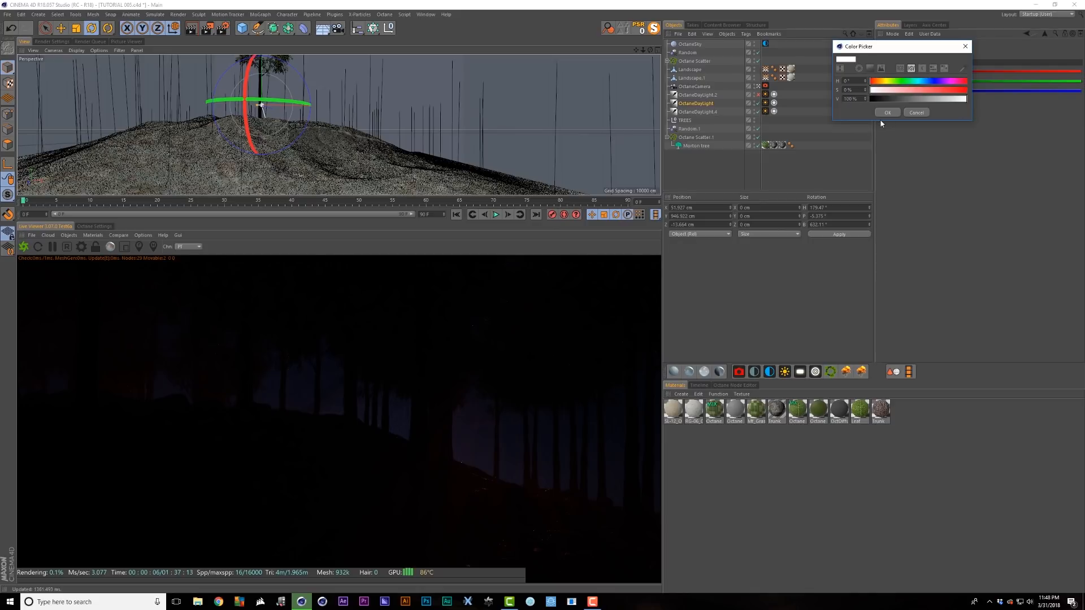
{"action": "left_click", "coordinate": [887, 113]}
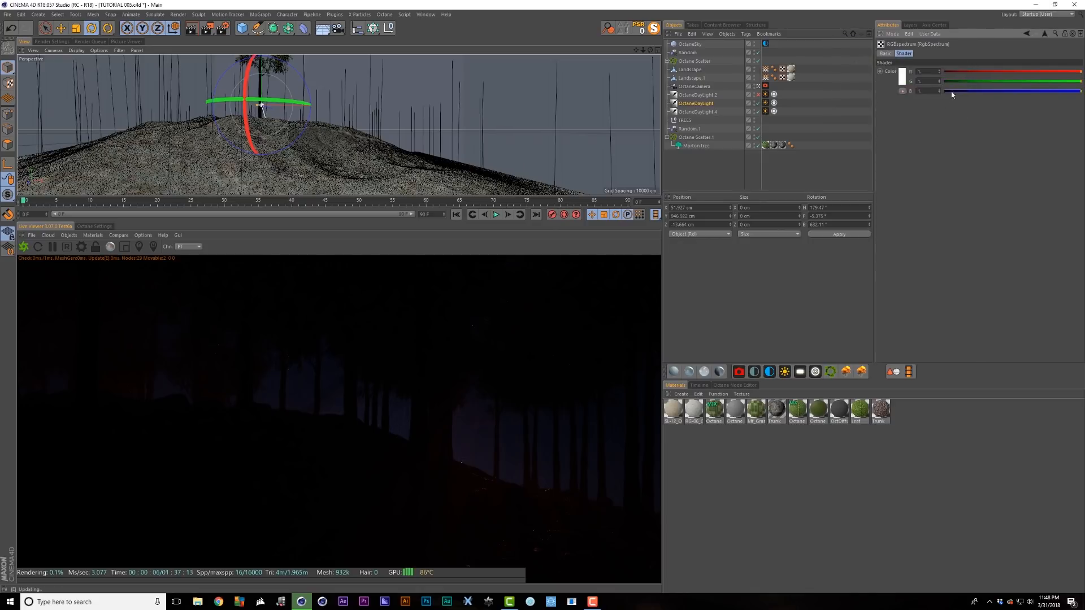
{"action": "left_click", "coordinate": [1044, 35]}
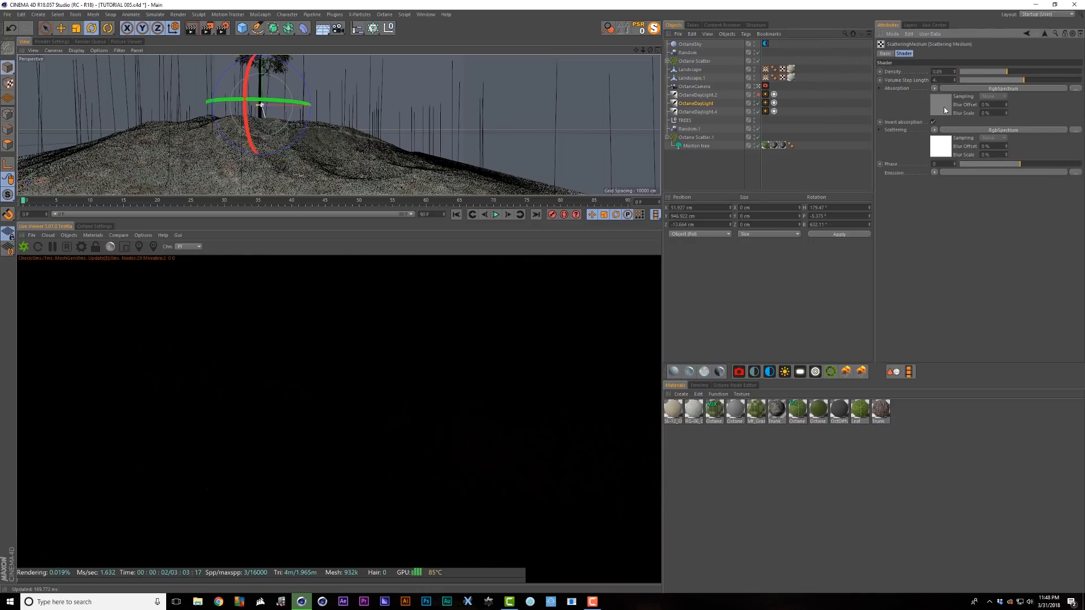
{"action": "left_click", "coordinate": [944, 106]}
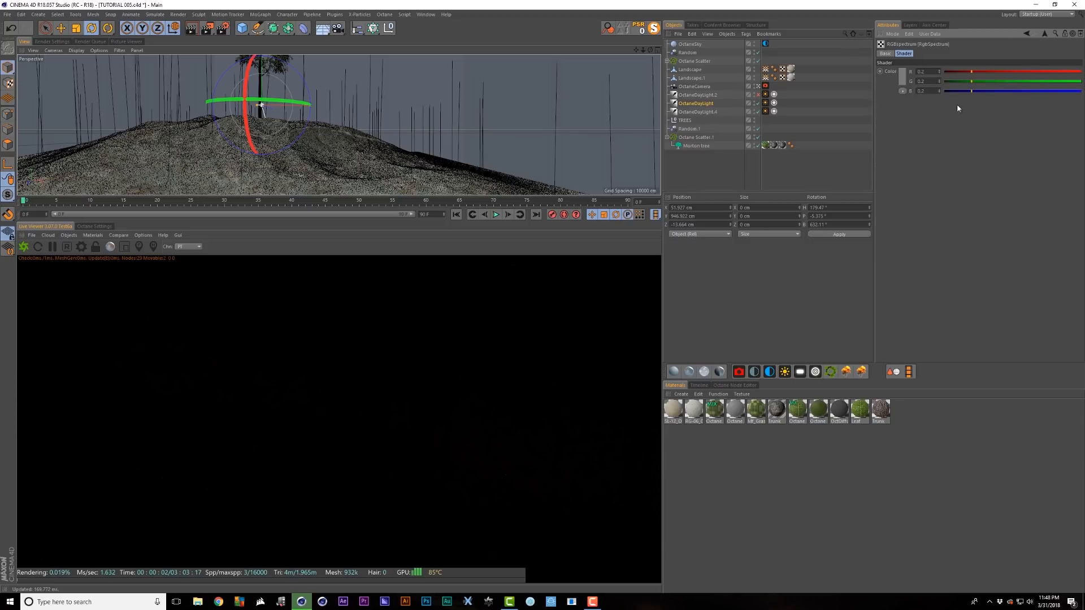
{"action": "left_click", "coordinate": [902, 83]}
{"action": "left_click", "coordinate": [913, 110]}
{"action": "left_click", "coordinate": [1045, 34]}
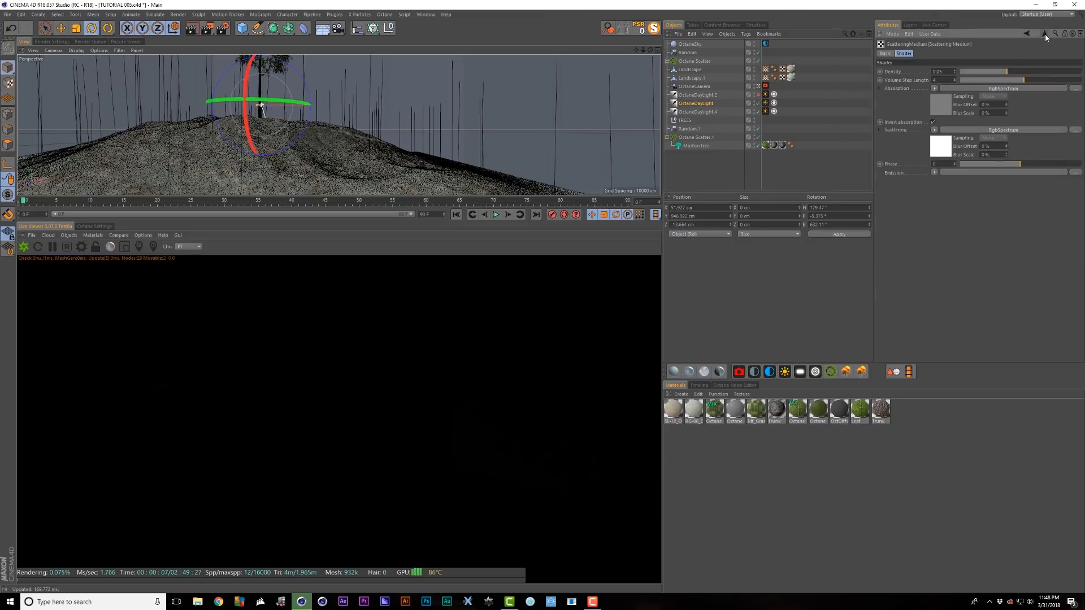
- Replace the fog absorption with a FloatTexture and set its value to 0.5
{"action": "left_click", "coordinate": [934, 89]}
{"action": "mouse_move", "coordinate": [961, 259]}
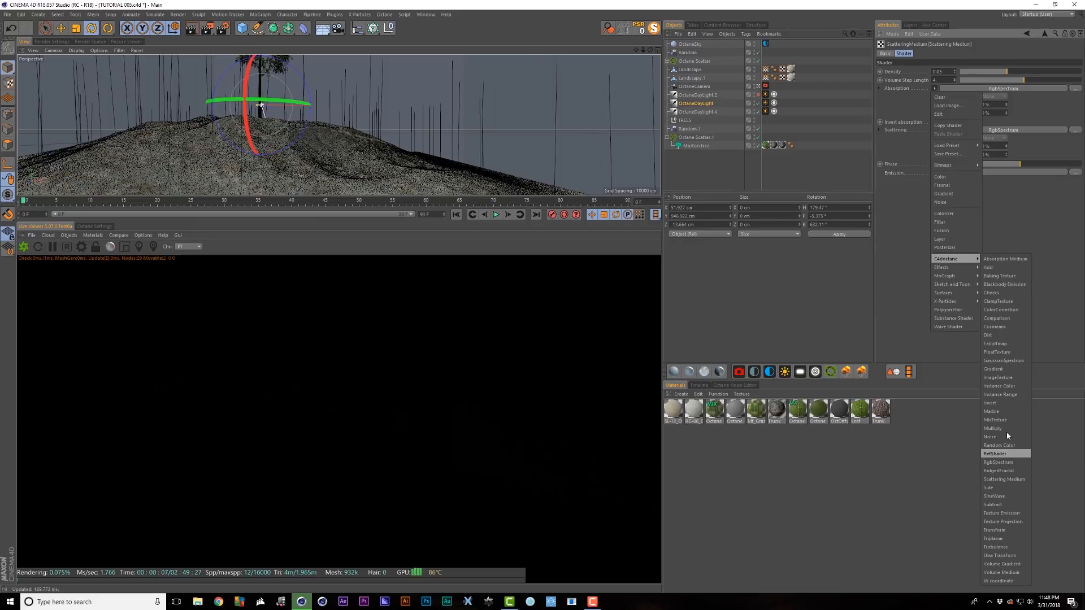
{"action": "left_click", "coordinate": [998, 352]}
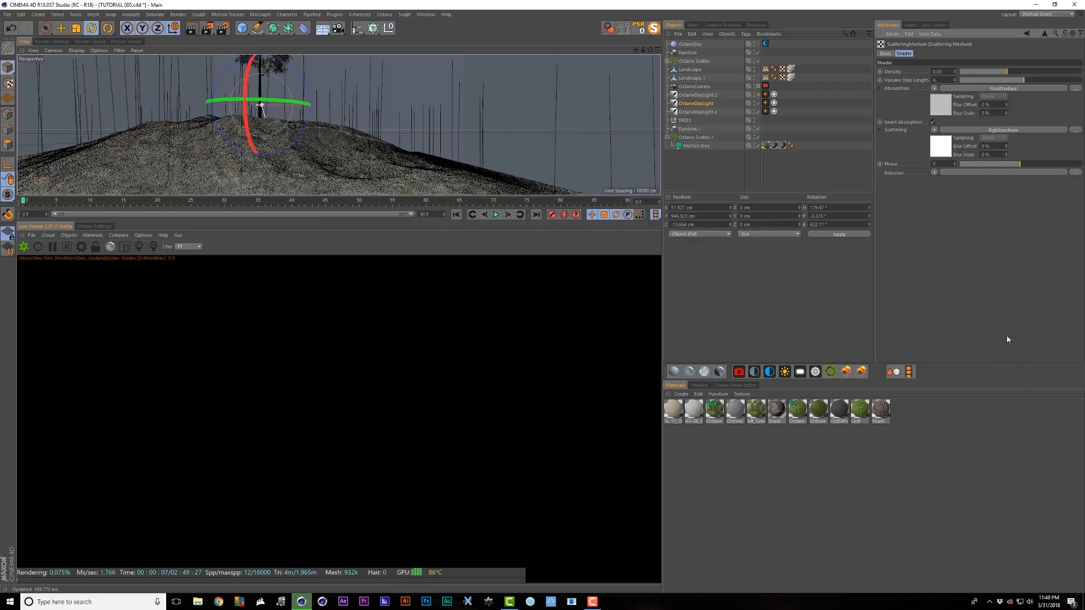
{"action": "left_click", "coordinate": [941, 109]}
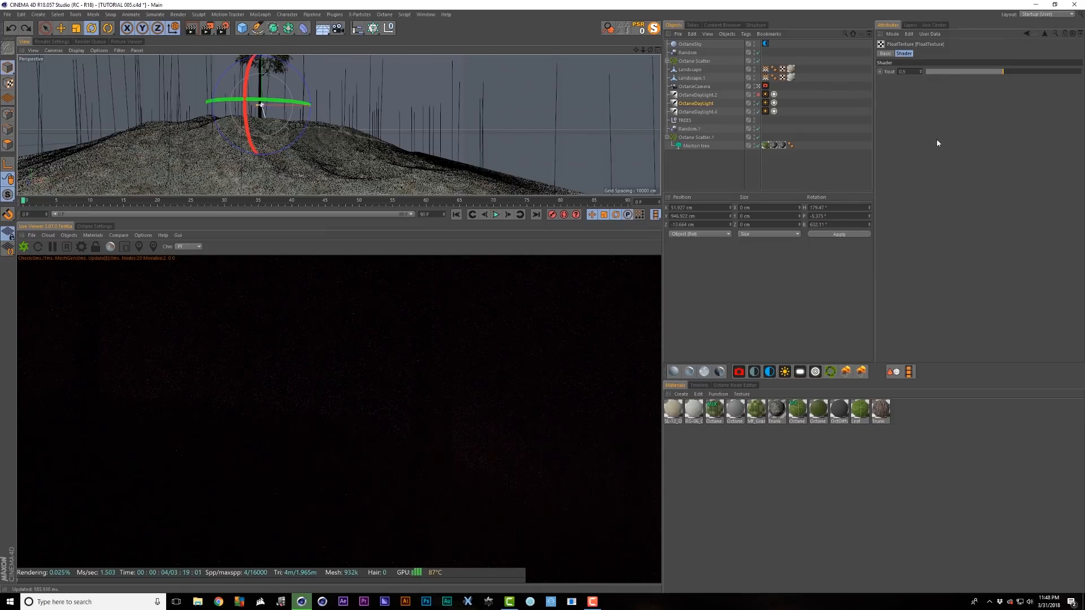
{"action": "left_click", "coordinate": [908, 72]}
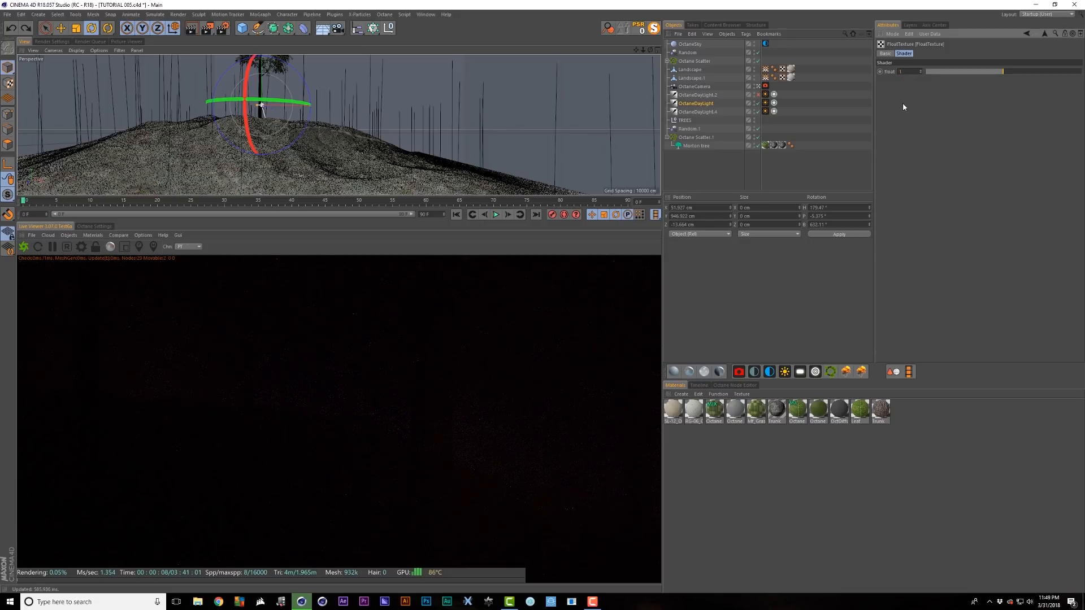
{"action": "type", "text": "1"}
{"action": "key", "text": "Return"}
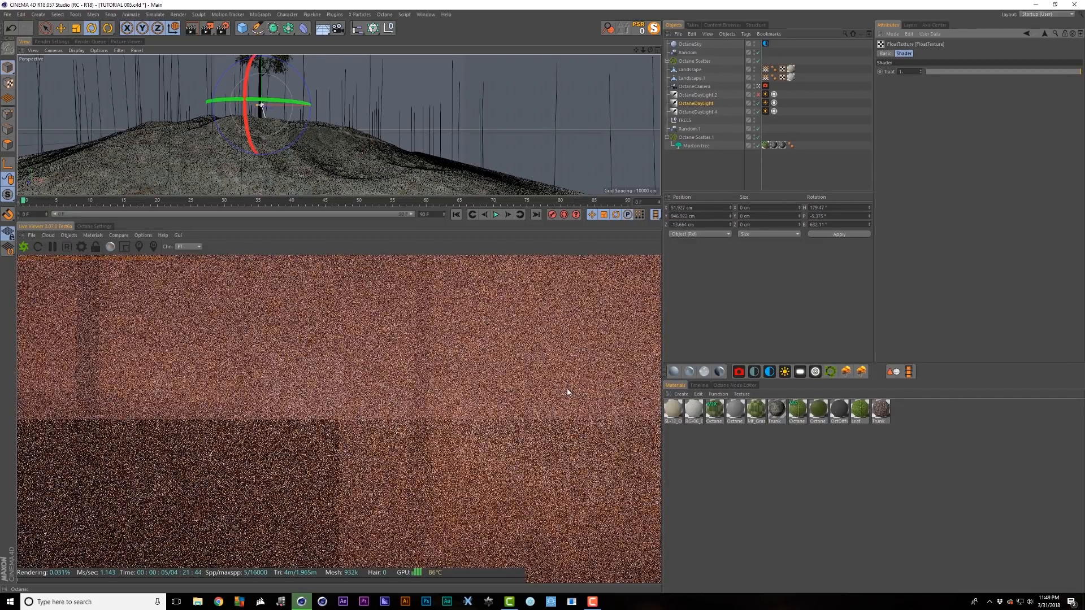
{"action": "left_click", "coordinate": [1003, 71]}
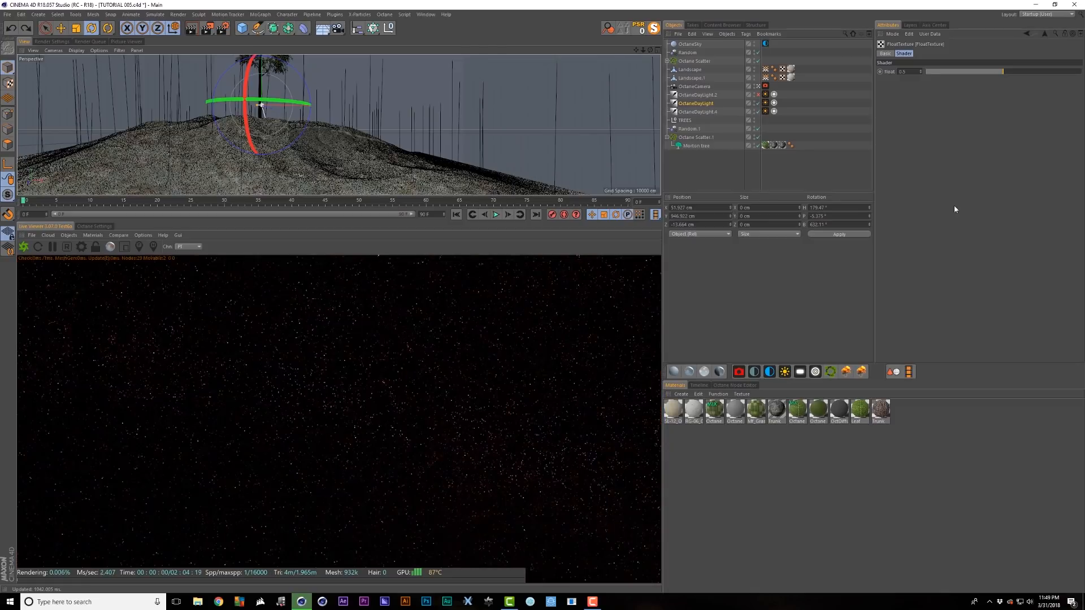
- Lower the fog density to 0.009615
{"action": "left_click", "coordinate": [1045, 34]}
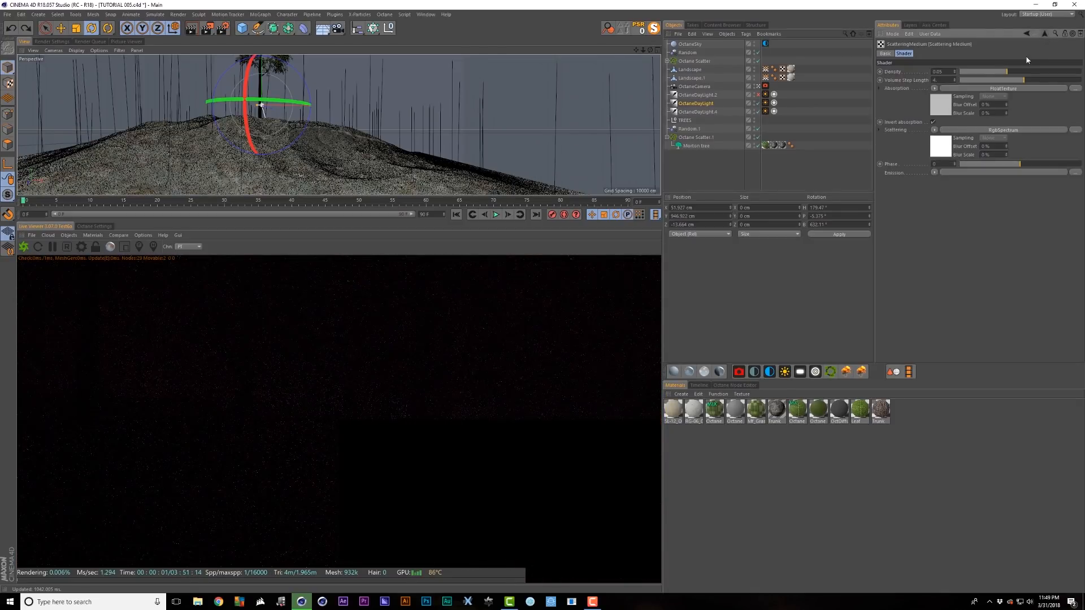
{"action": "left_click", "coordinate": [995, 71]}
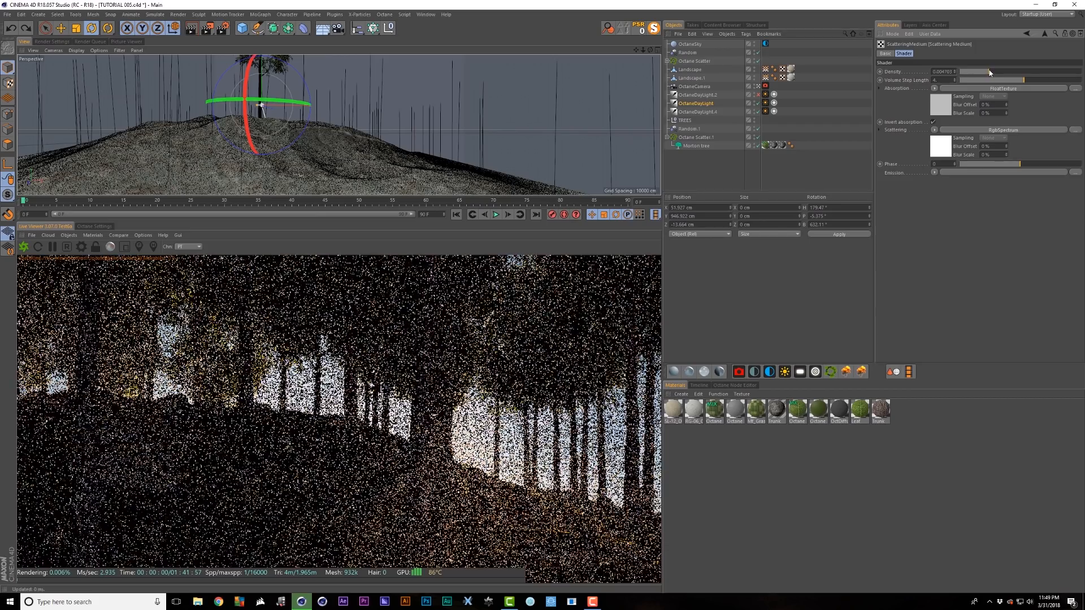
{"action": "left_click", "coordinate": [996, 71]}
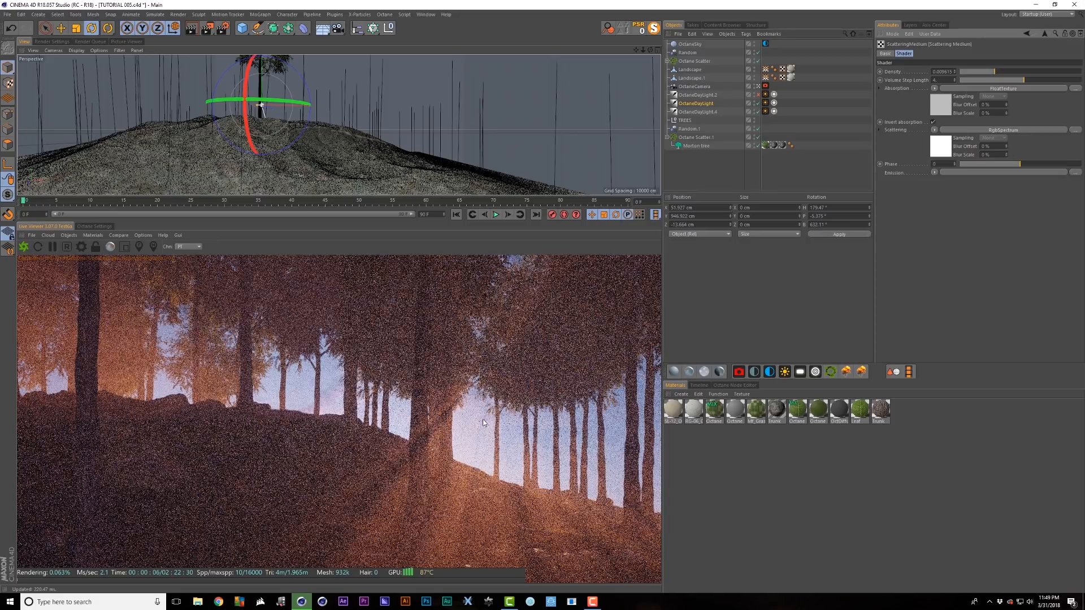
- Try a larger sun size, undo it, and raise the fog's phase value
{"action": "left_click", "coordinate": [698, 104]}
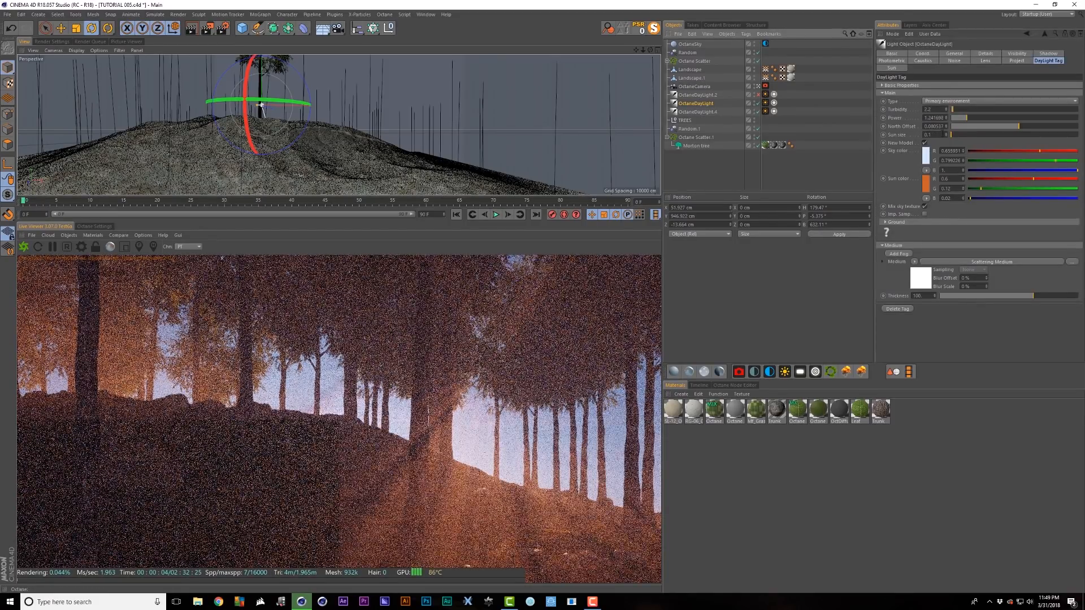
{"action": "left_click", "coordinate": [970, 135]}
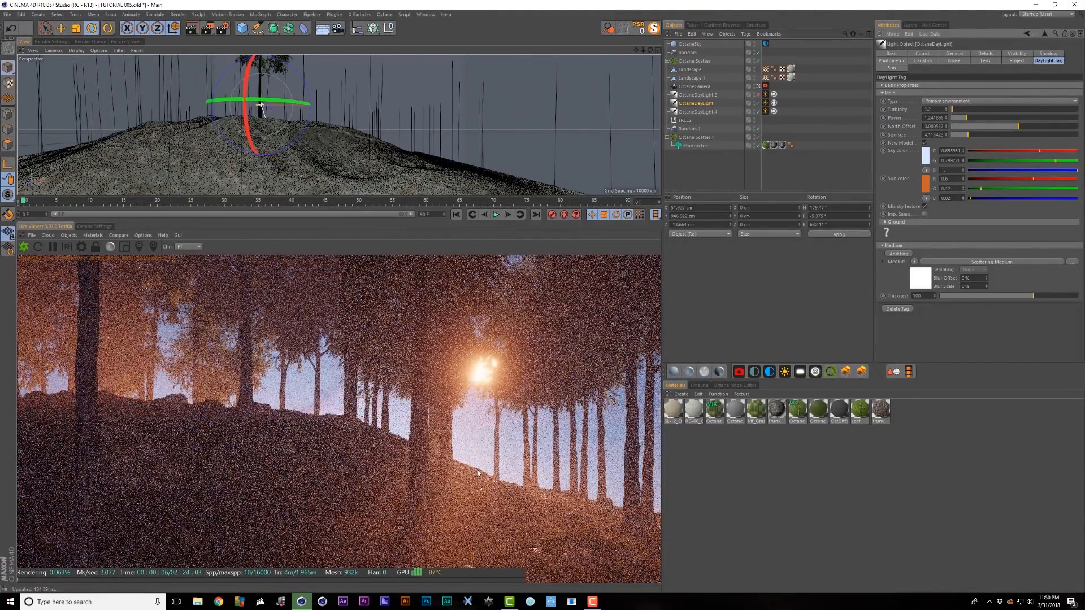
{"action": "key", "text": "ctrl+z"}
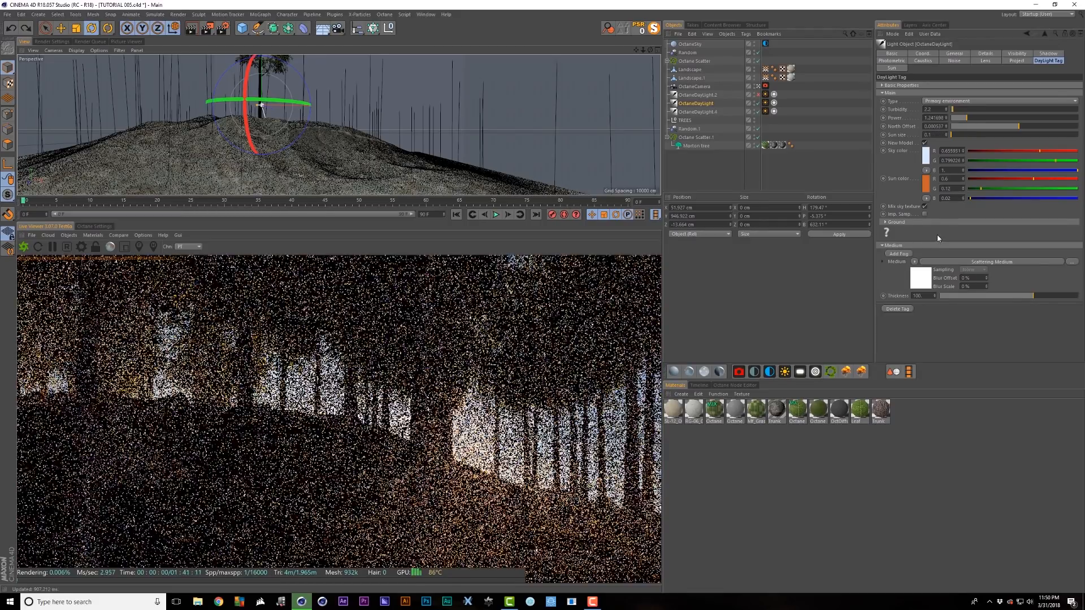
{"action": "left_click", "coordinate": [927, 262]}
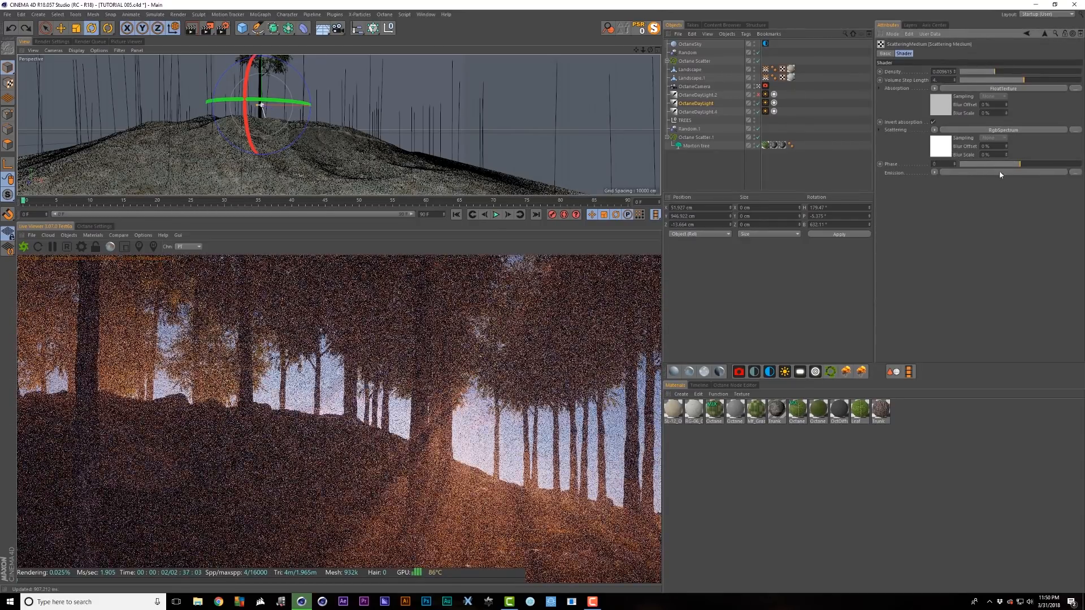
{"action": "left_click_drag", "start_coordinate": [1021, 165], "coordinate": [1075, 164]}
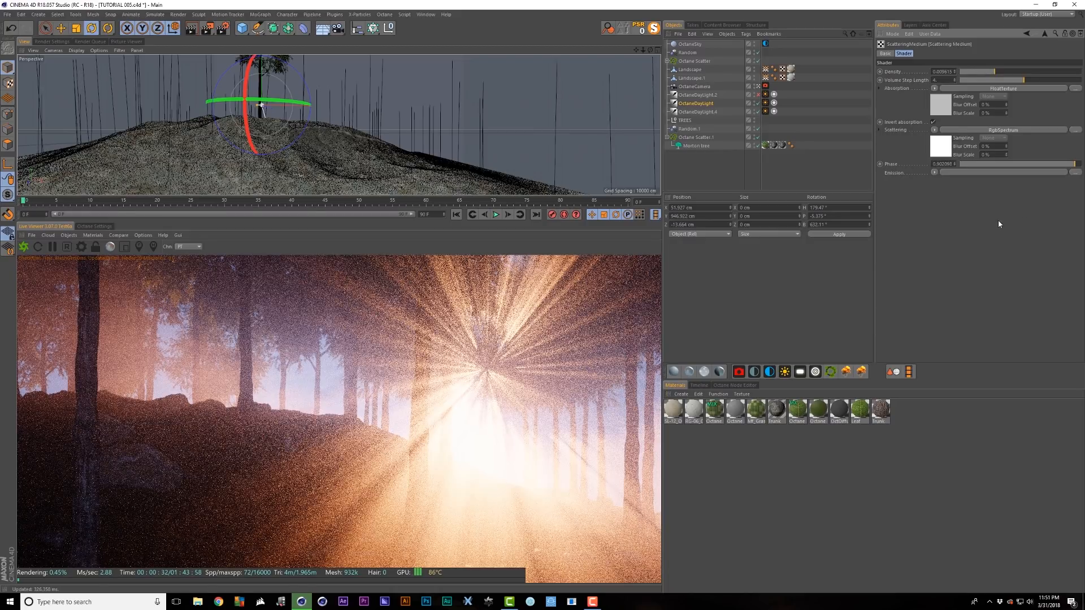
- Set medium thickness to about 58.5, fog density to about 0.045, and lower the sun angle
{"action": "left_click", "coordinate": [1044, 35]}
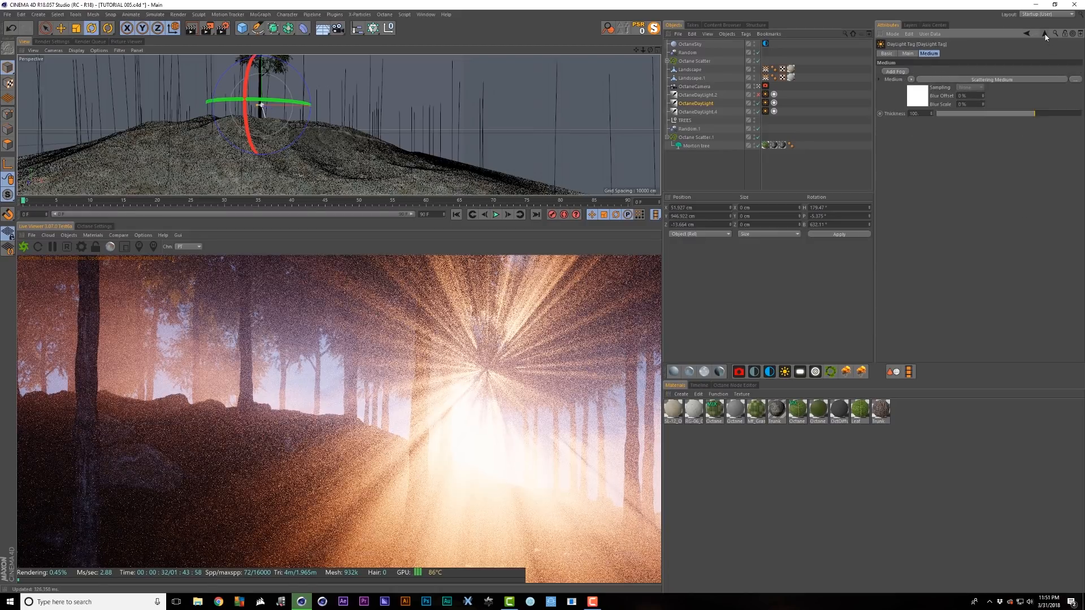
{"action": "left_click_drag", "start_coordinate": [1031, 116], "coordinate": [1045, 115]}
{"action": "left_click_drag", "start_coordinate": [1051, 114], "coordinate": [1046, 113]}
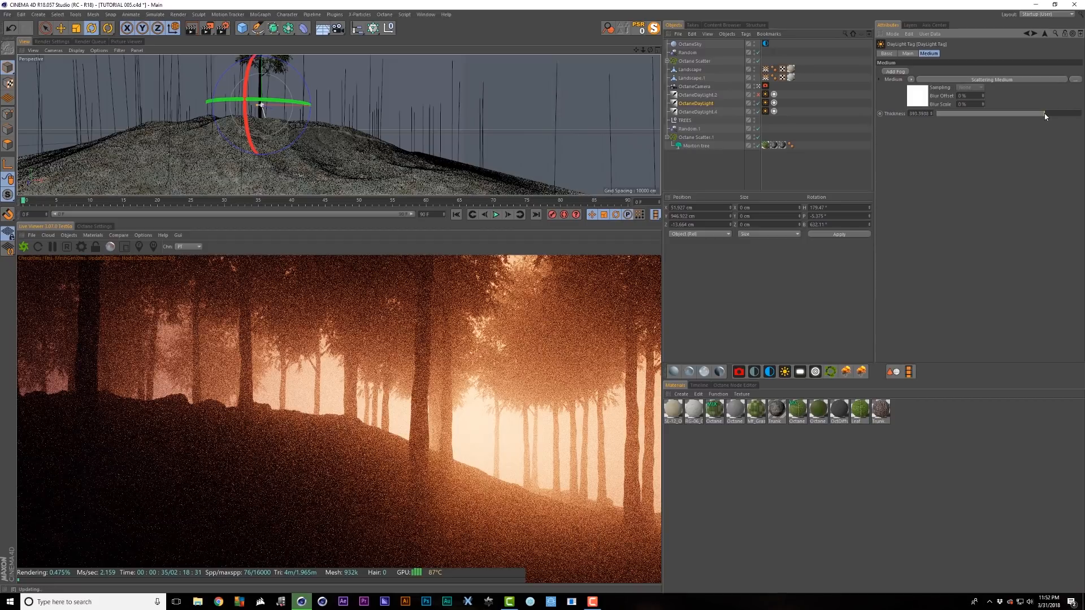
{"action": "left_click_drag", "start_coordinate": [1044, 113], "coordinate": [1030, 114]}
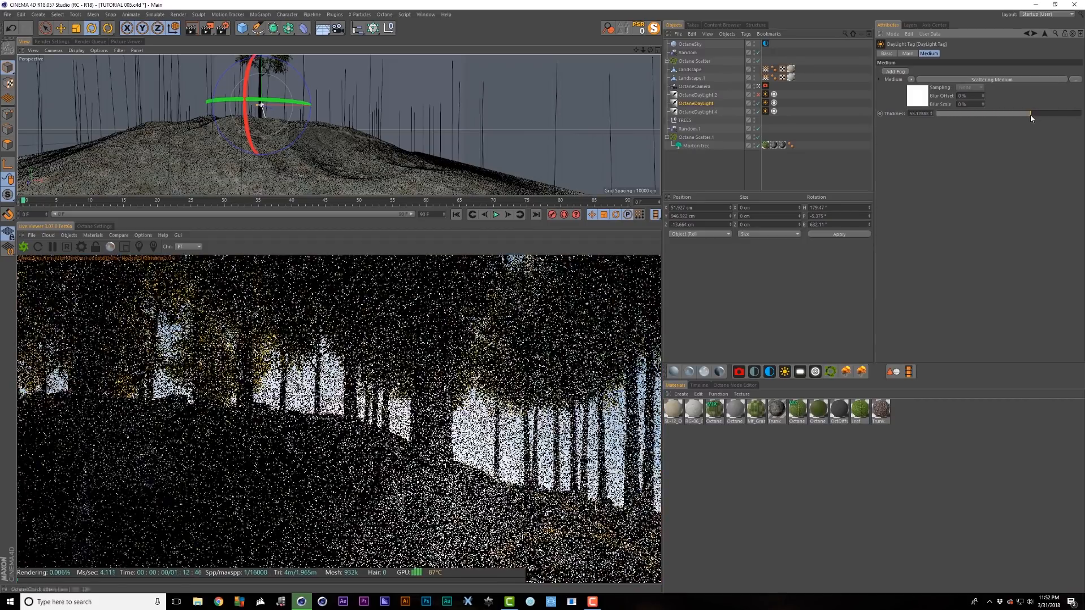
{"action": "left_click", "coordinate": [972, 79]}
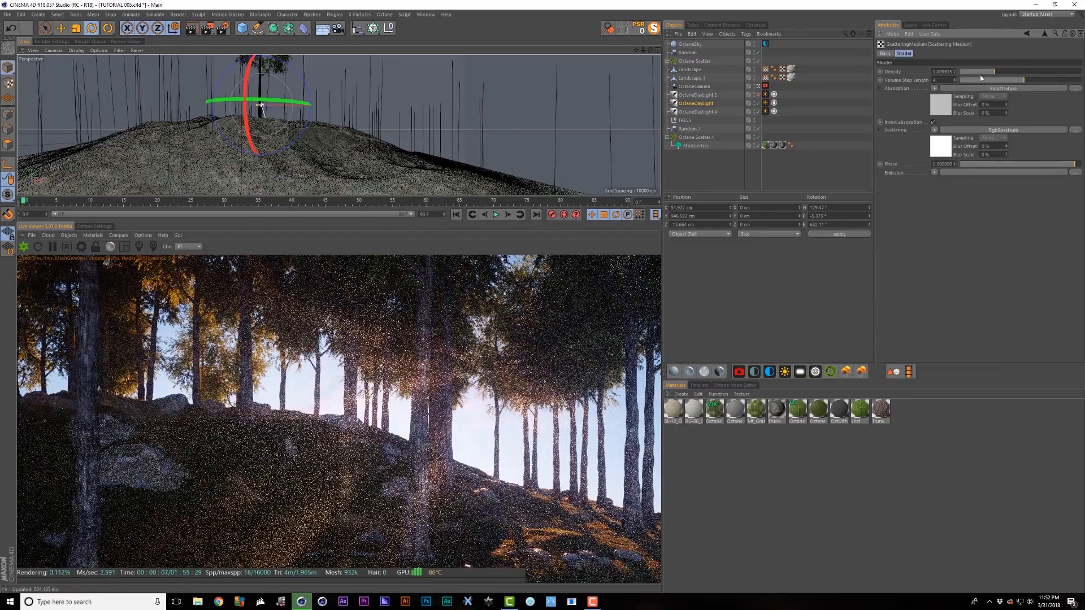
{"action": "left_click_drag", "start_coordinate": [990, 73], "coordinate": [1007, 74]}
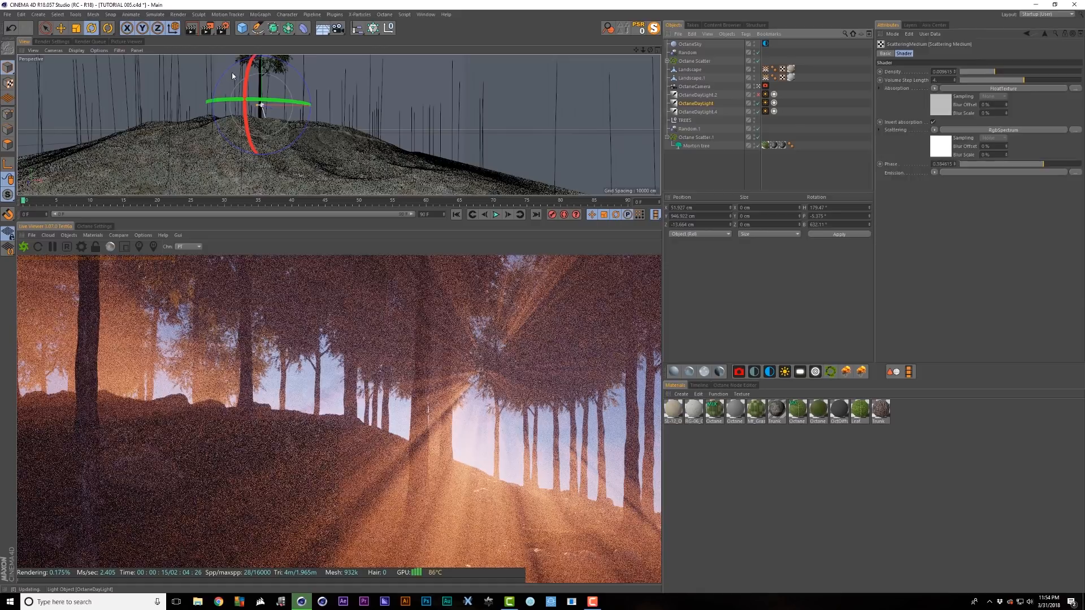
{"action": "left_click_drag", "start_coordinate": [248, 82], "coordinate": [243, 93]}
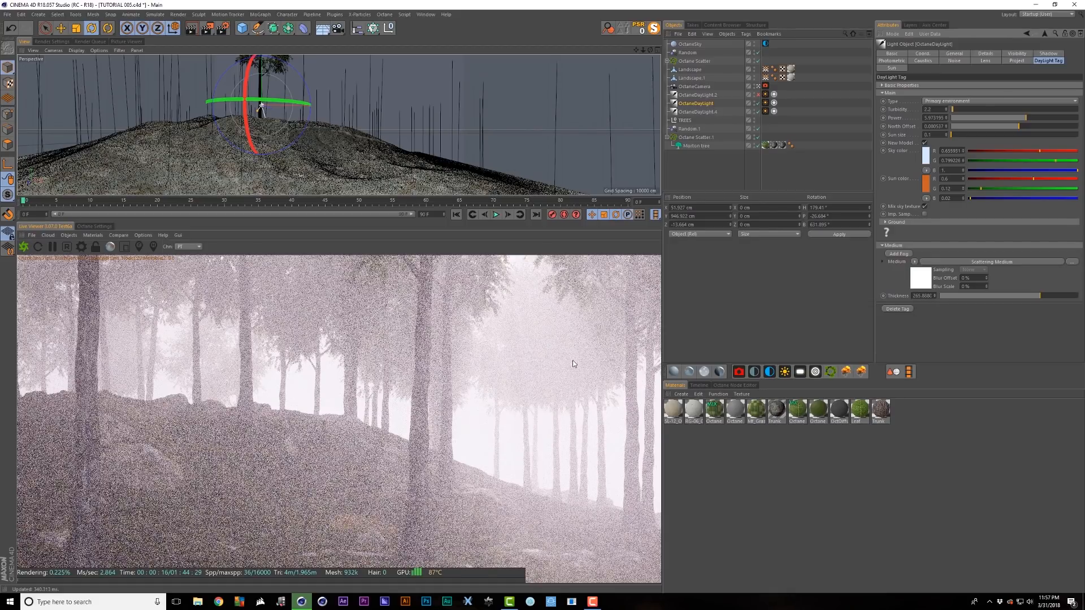
- Set the ScatteringMedium phase to 0 so the forest render clears to faint haze
{"action": "left_click", "coordinate": [919, 286]}
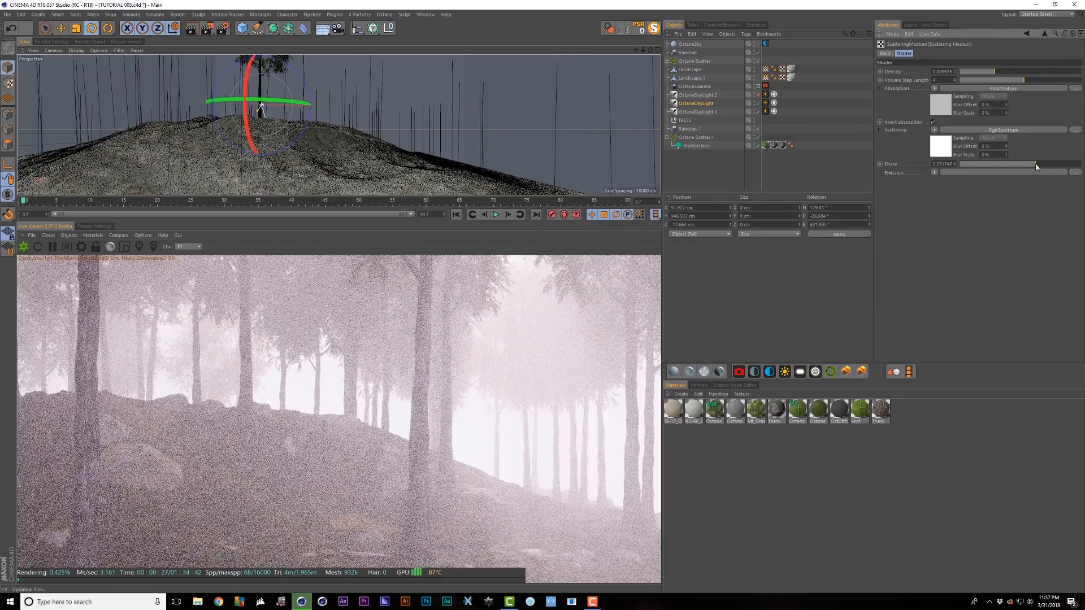
{"action": "left_click_drag", "start_coordinate": [1036, 164], "coordinate": [1026, 167]}
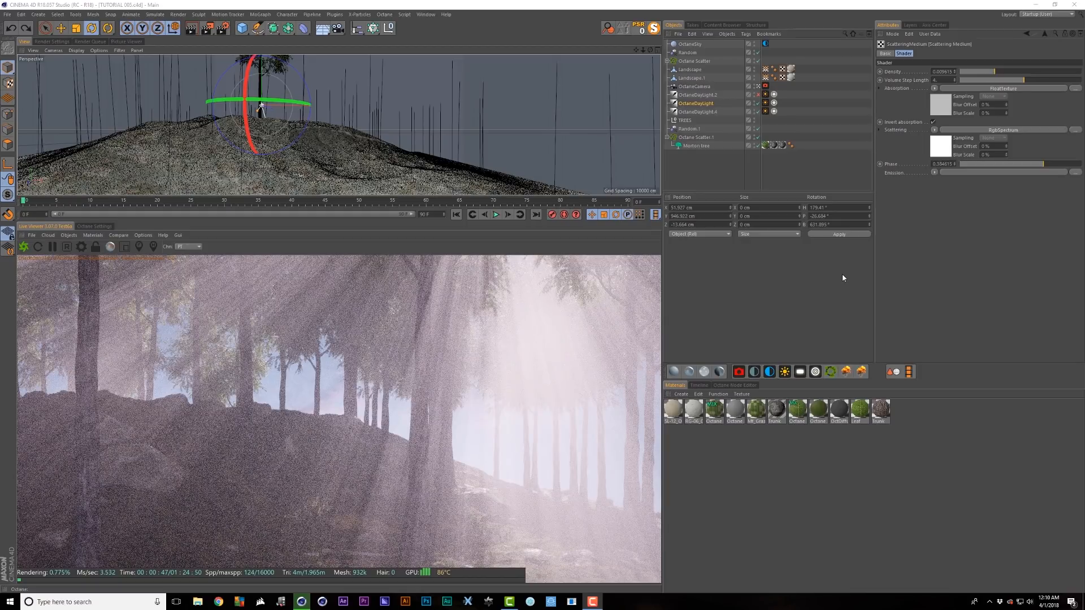
{"action": "double_click", "coordinate": [952, 164]}
{"action": "type", "text": "0"}
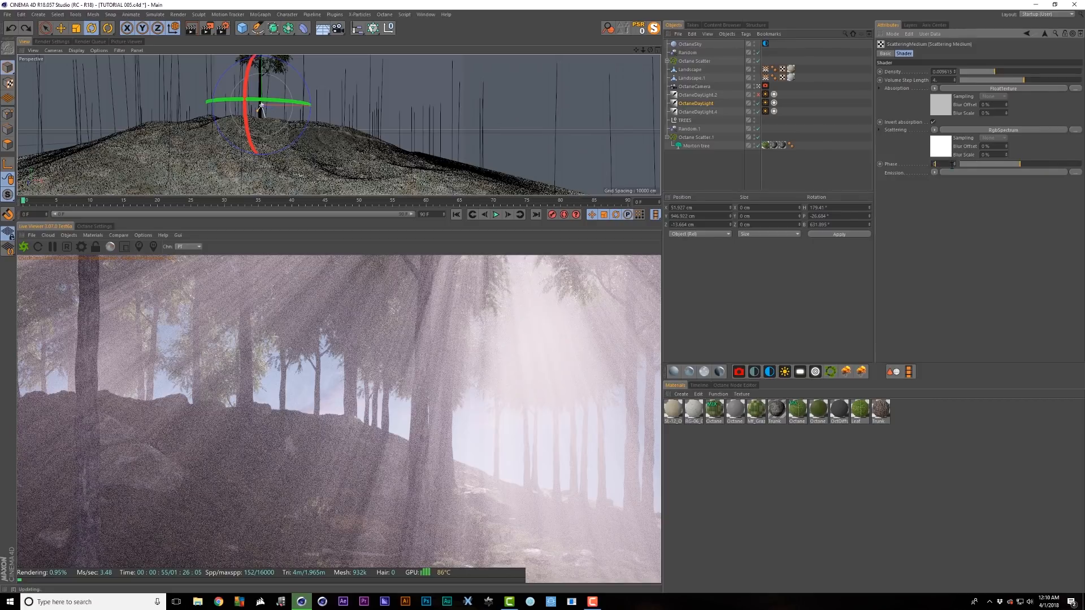
{"action": "key", "text": "Return"}
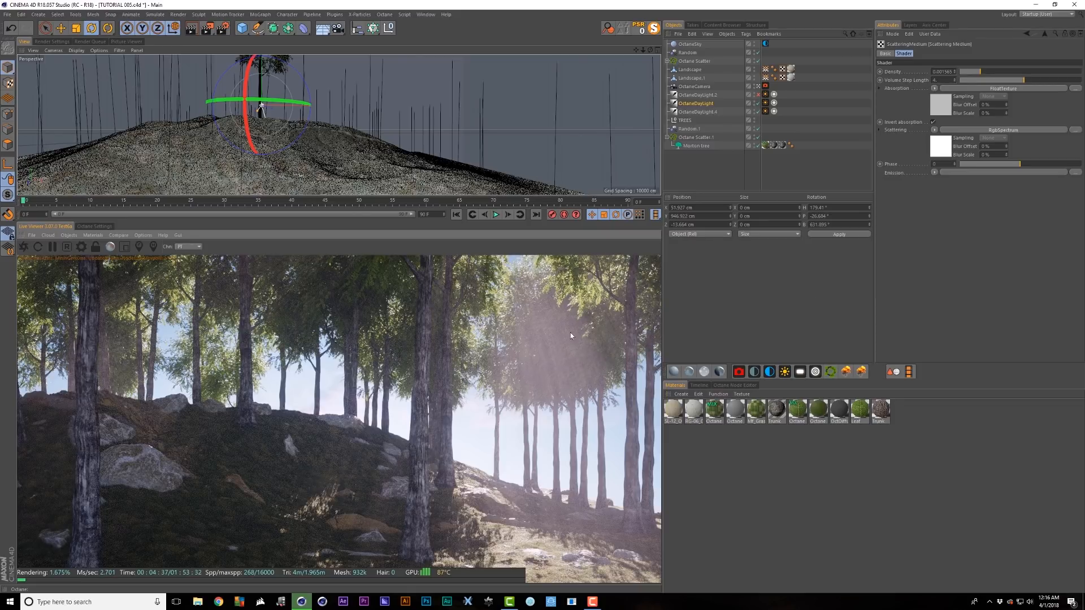
- Return the fog phase to about 0.25 and raise the daylight's medium radius to about 2105
{"action": "left_click_drag", "start_coordinate": [1043, 163], "coordinate": [1036, 164]}
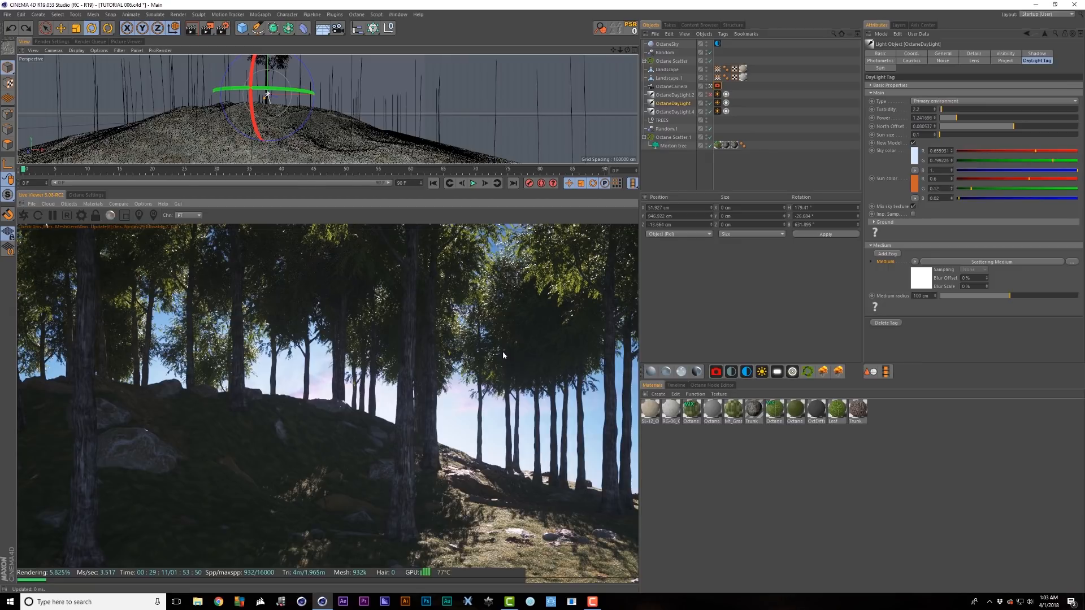
{"action": "left_click", "coordinate": [890, 297]}
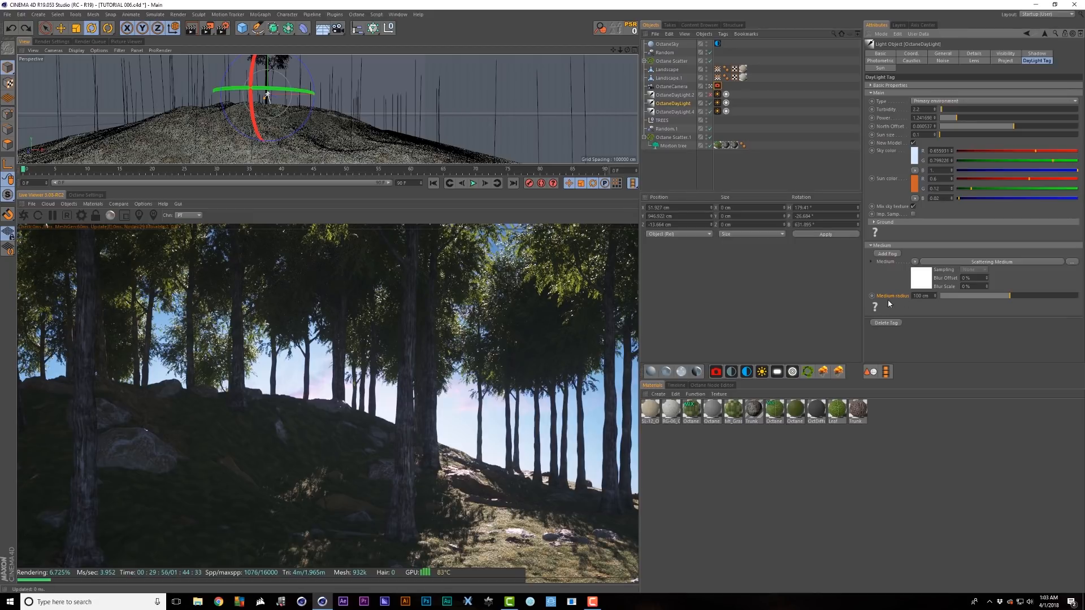
{"action": "left_click_drag", "start_coordinate": [1012, 298], "coordinate": [1027, 299]}
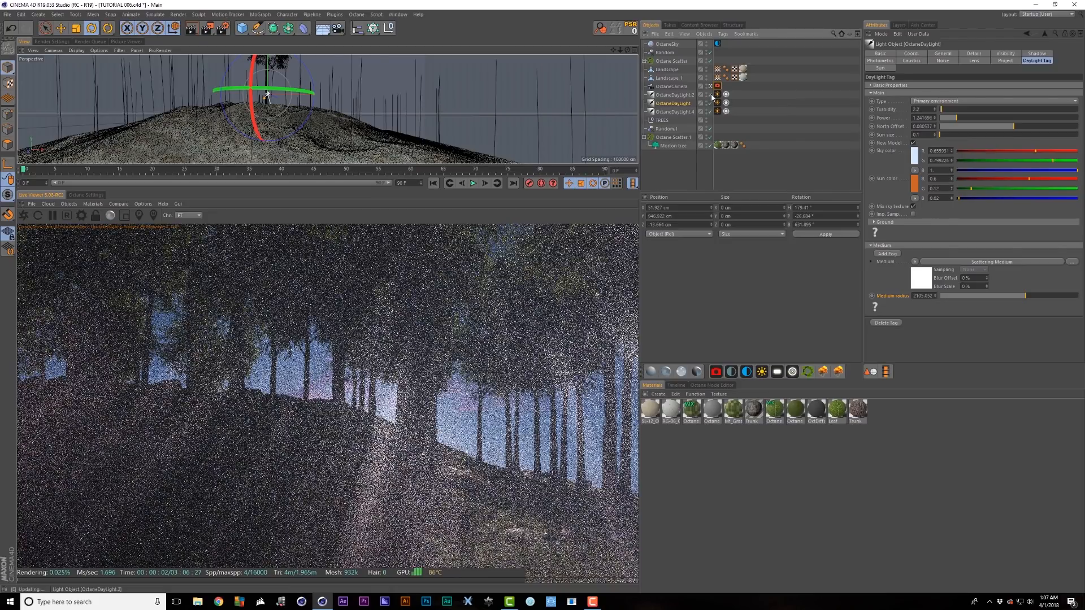
- Enable OctaneDayLight.2 and turn on Mix sky texture in its DayLight tag
{"action": "left_click", "coordinate": [711, 95]}
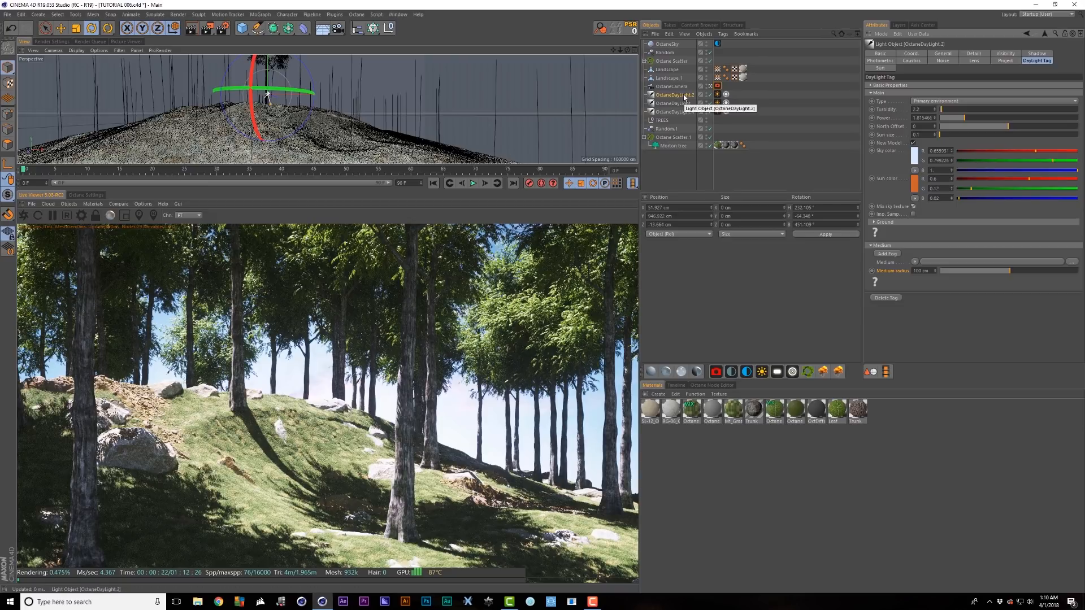
{"action": "left_click", "coordinate": [914, 207]}
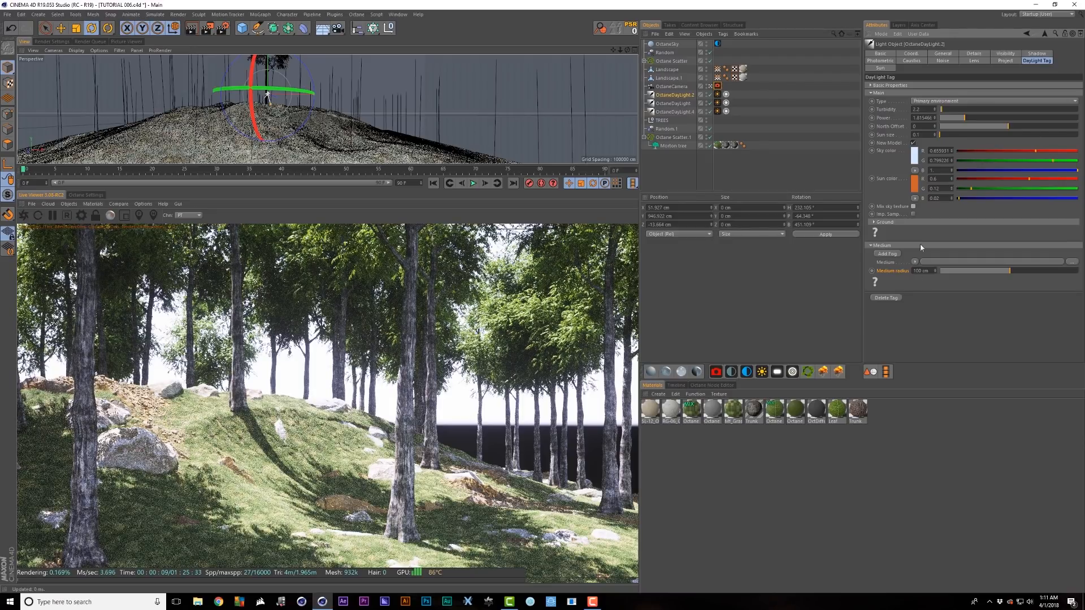
{"action": "left_click", "coordinate": [914, 207]}
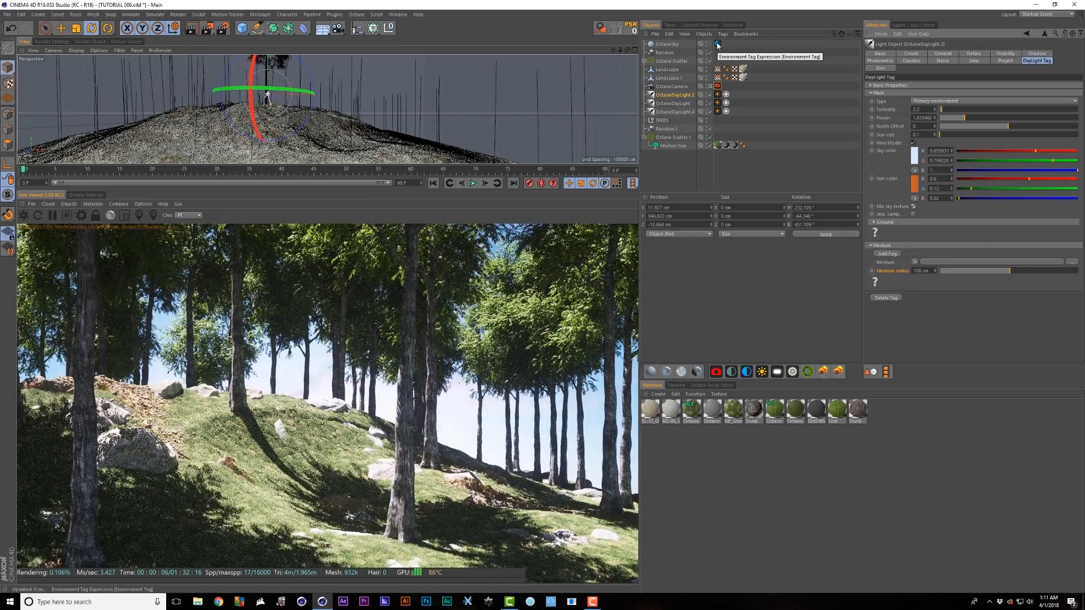
- Make the sky a Visible environment, then duplicate it as a Primary environment copy
{"action": "left_click", "coordinate": [717, 44]}
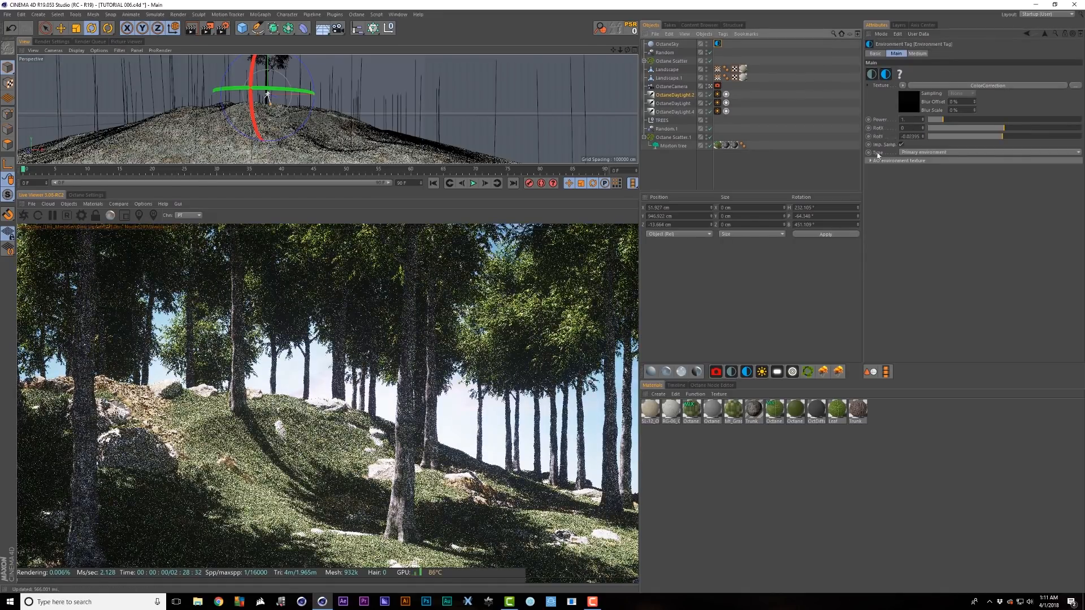
{"action": "left_click", "coordinate": [916, 152]}
{"action": "left_click", "coordinate": [924, 169]}
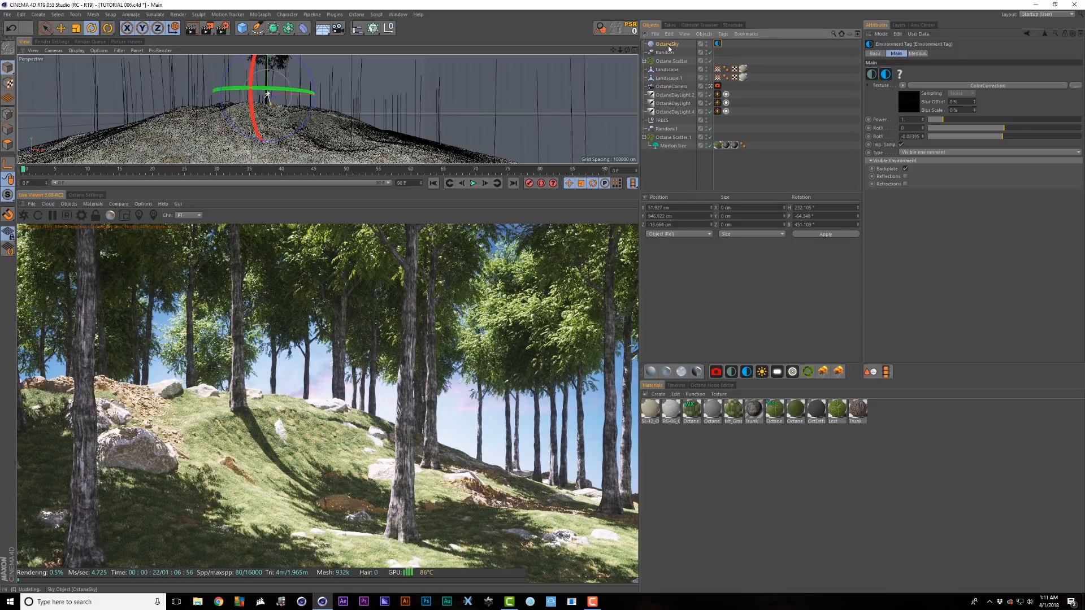
{"action": "left_click_drag", "start_coordinate": [668, 47], "coordinate": [672, 49], "text": "ctrl"}
{"action": "left_click", "coordinate": [718, 51]}
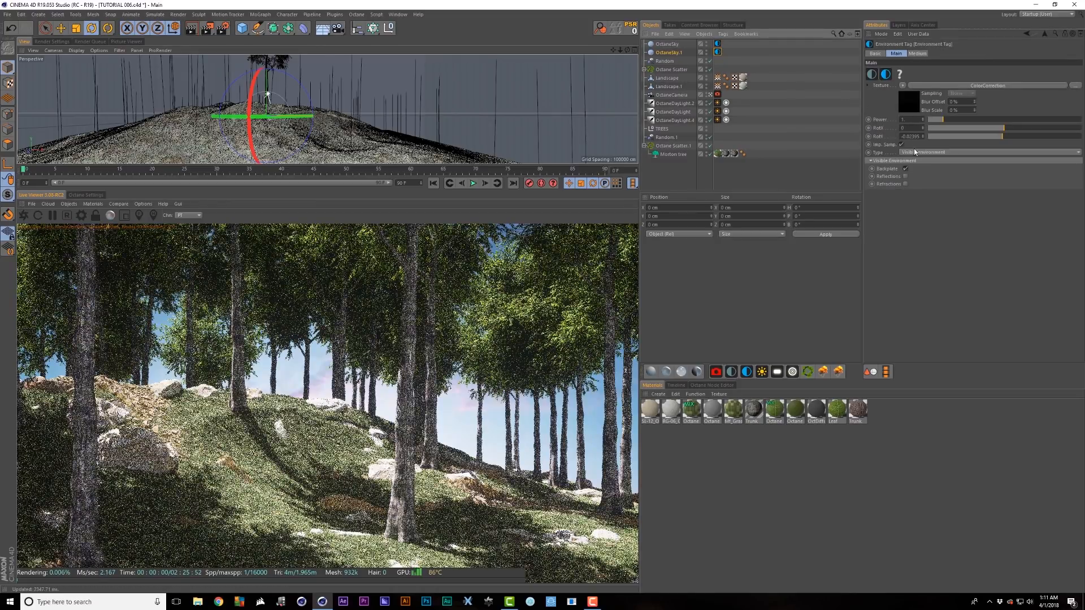
{"action": "left_click", "coordinate": [915, 152]}
{"action": "left_click", "coordinate": [917, 161]}
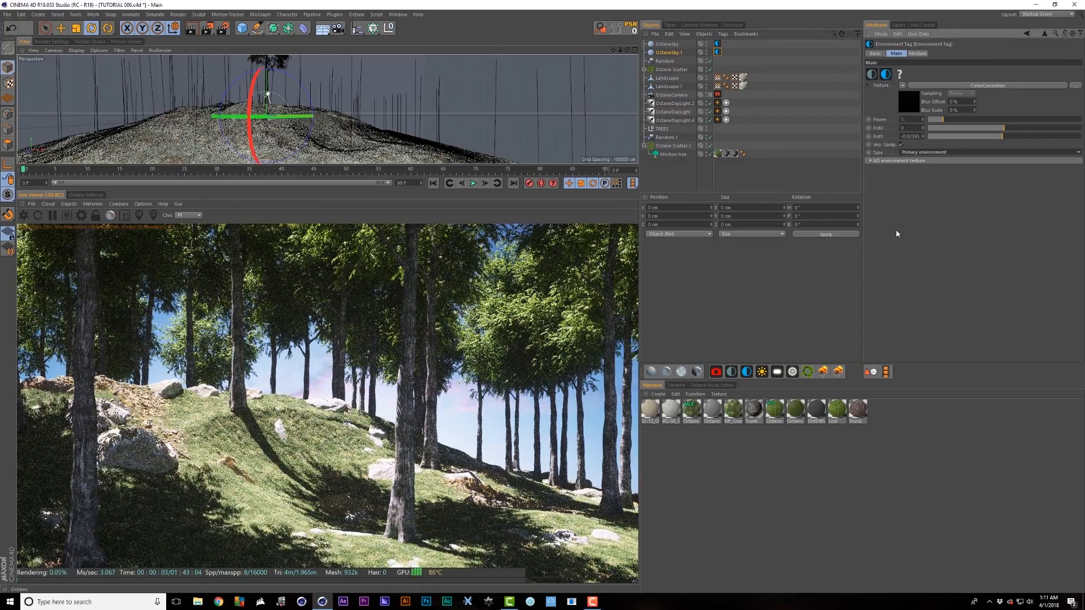
- Grade the sky's colour correction: gamma about 0.82, saturation 0.43, brightness 2
{"action": "left_click", "coordinate": [910, 108]}
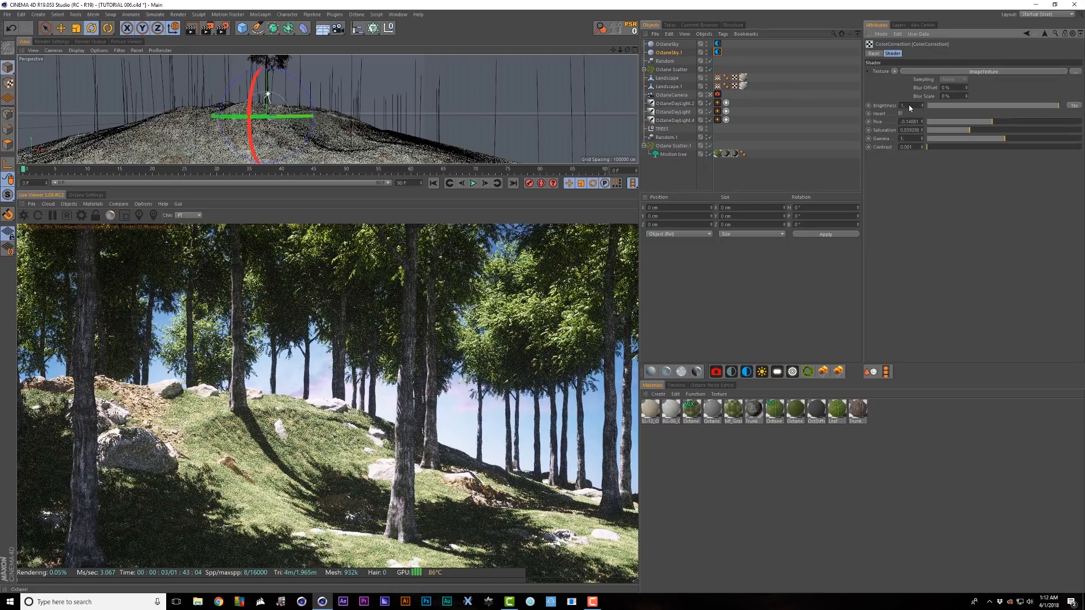
{"action": "left_click_drag", "start_coordinate": [987, 140], "coordinate": [1022, 136]}
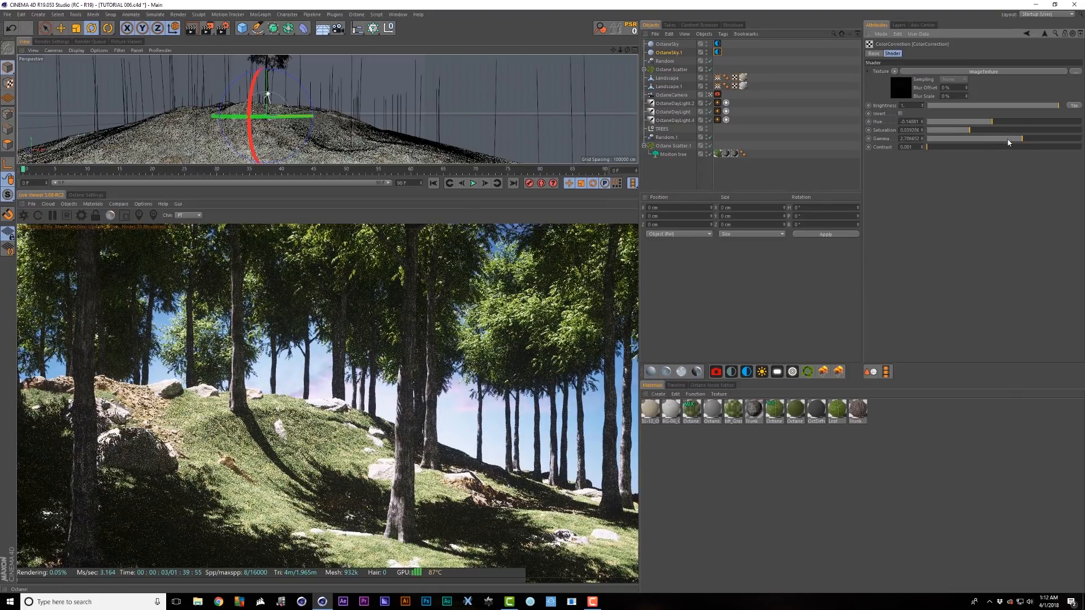
{"action": "left_click_drag", "start_coordinate": [1009, 142], "coordinate": [972, 141]}
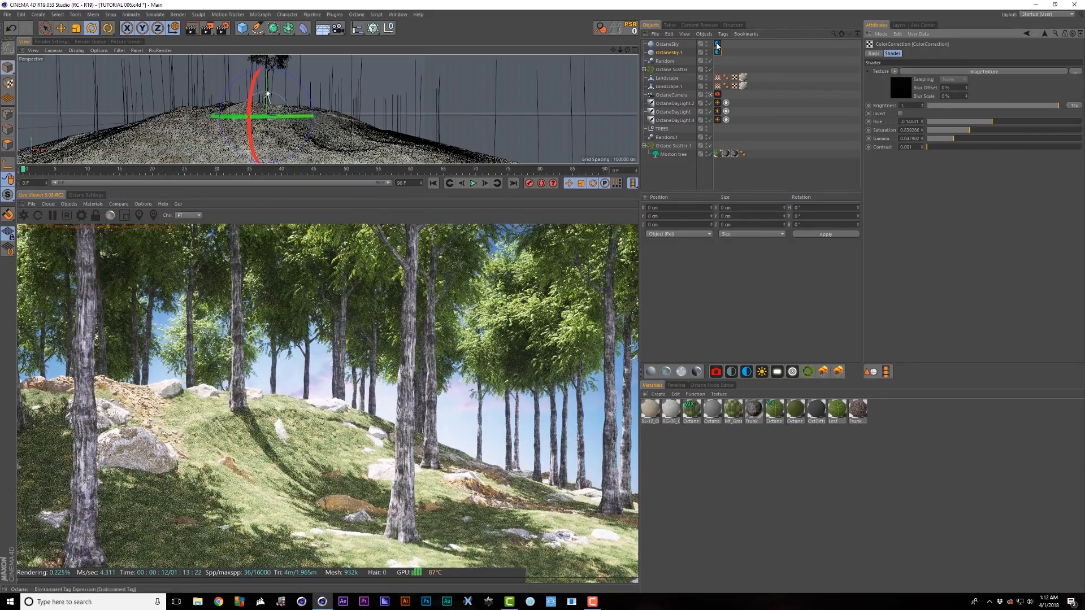
{"action": "left_click", "coordinate": [718, 44]}
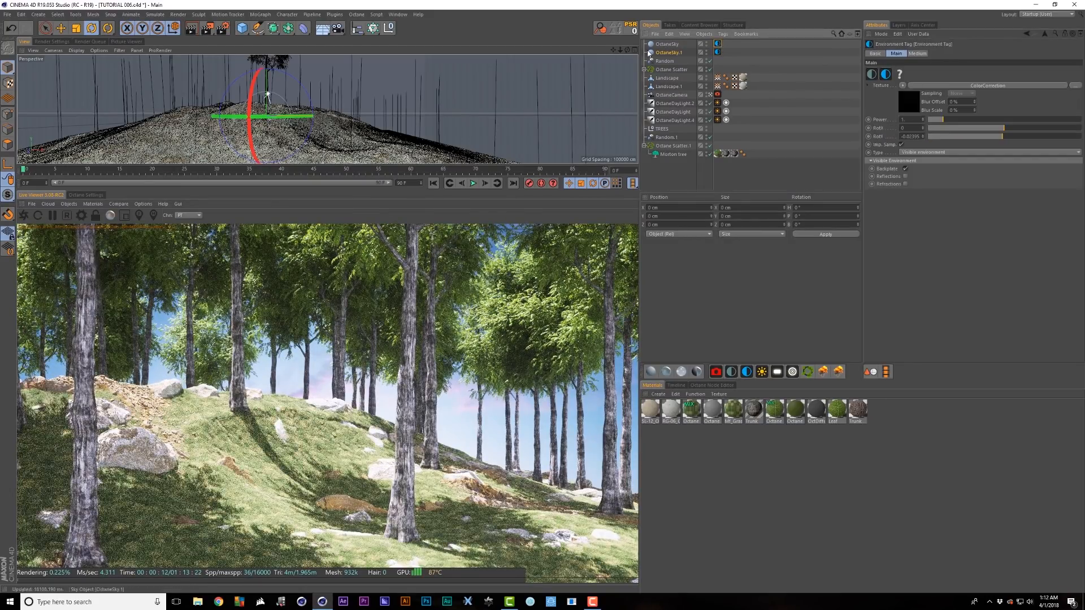
{"action": "left_click", "coordinate": [936, 85]}
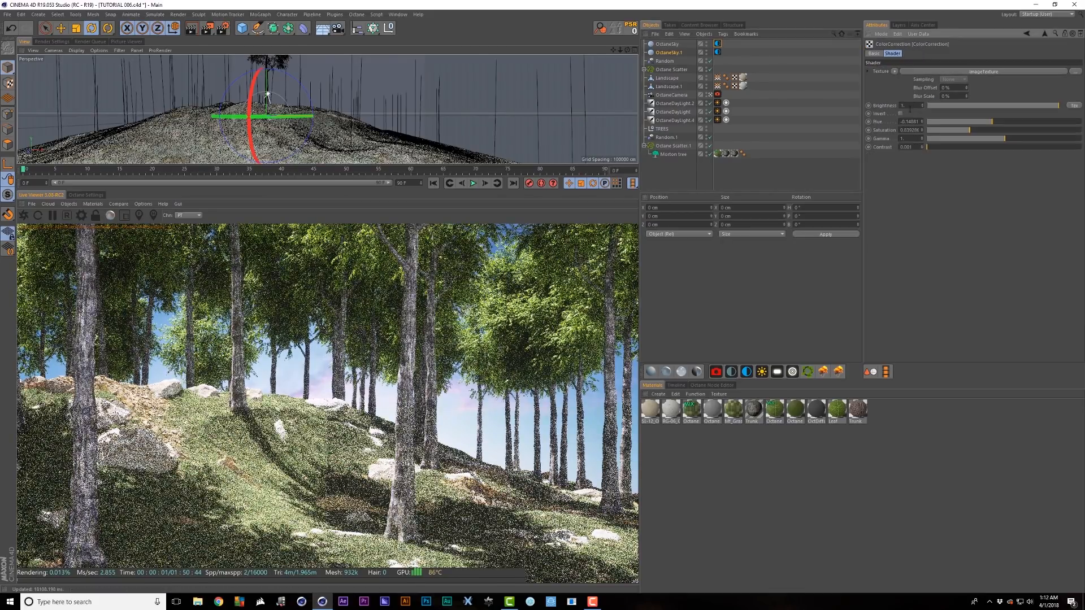
{"action": "left_click", "coordinate": [949, 130]}
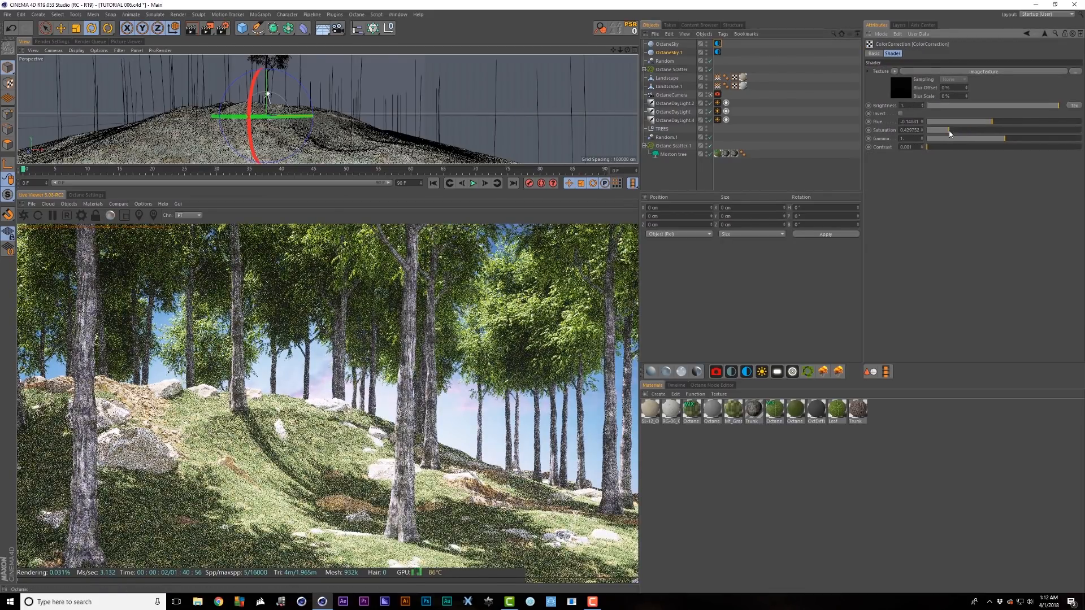
{"action": "left_click", "coordinate": [980, 106]}
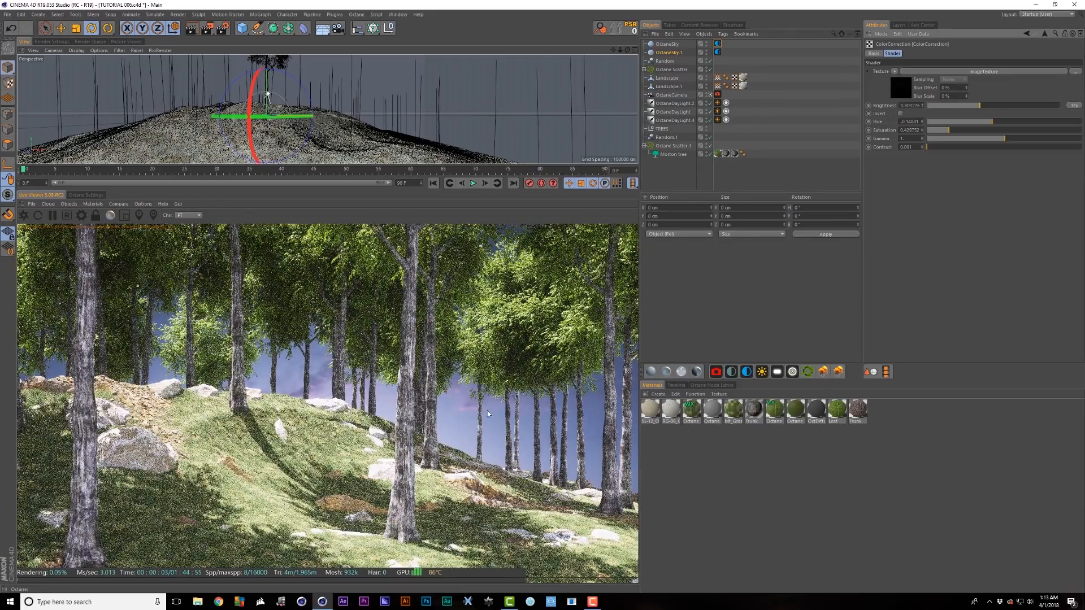
{"action": "left_click", "coordinate": [948, 106]}
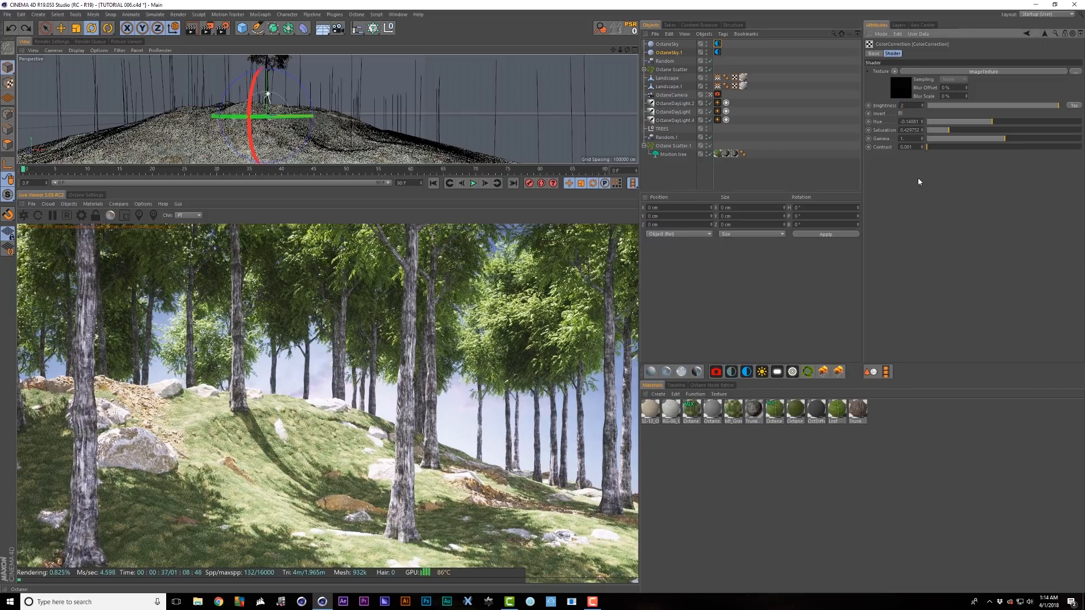
{"action": "key", "text": "Return"}
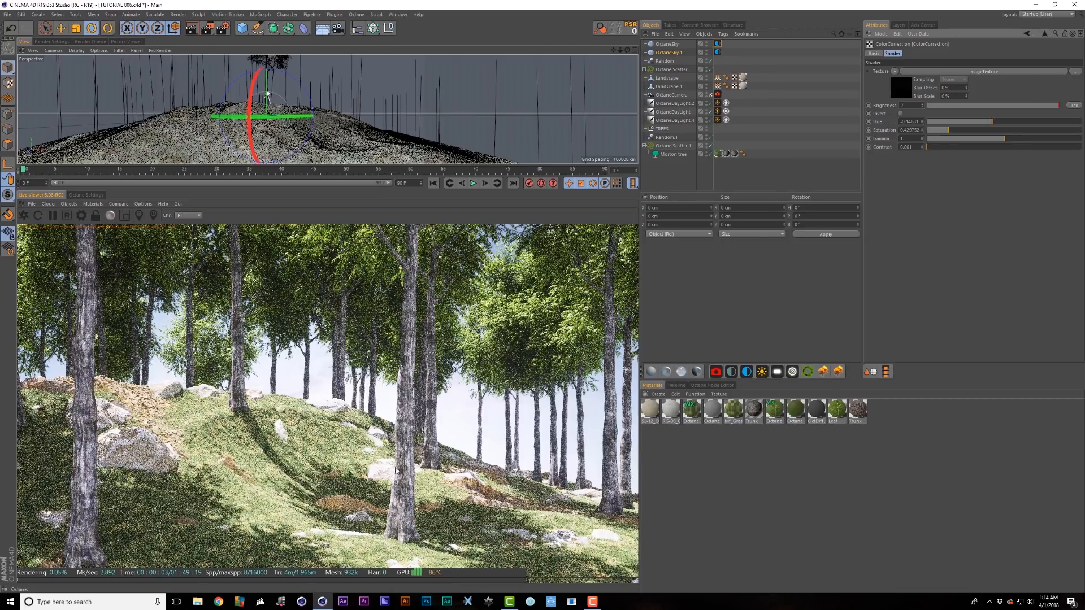
{"action": "left_click", "coordinate": [718, 96]}
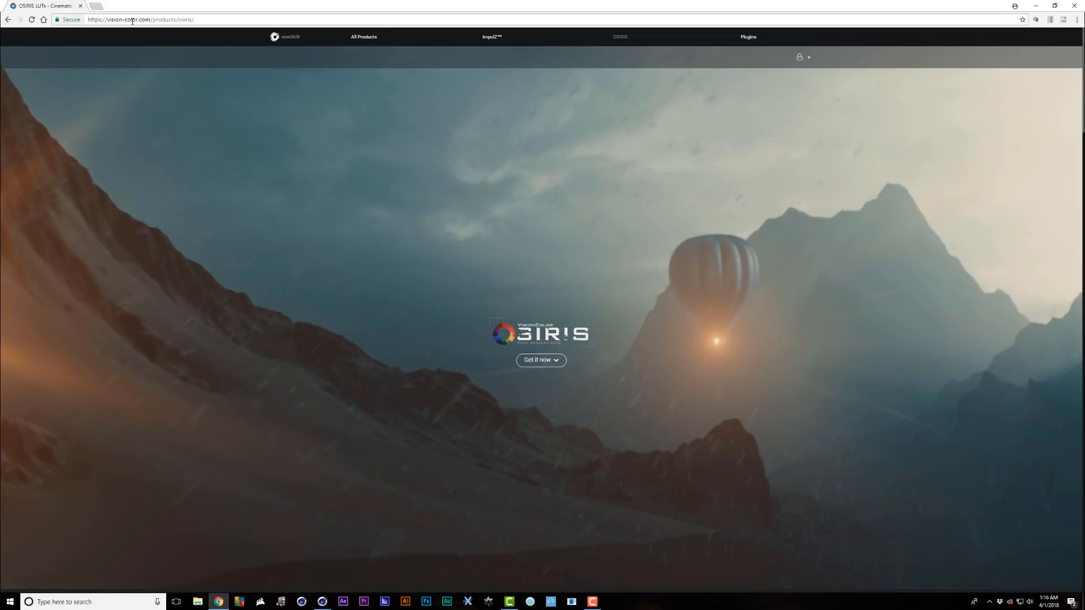
- Go from the OSIRIS LUTs page to vision-color.com's All Products page
{"action": "left_click", "coordinate": [357, 42]}
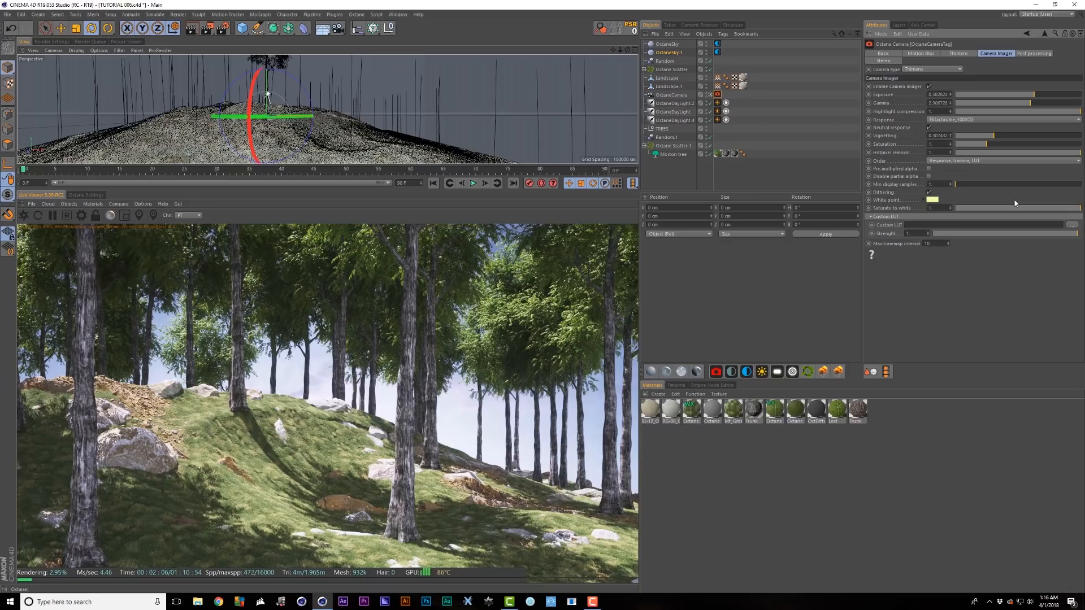
- Load Vision X - Rec.709.cube from LUTS > OSIRIS > LUTs > REC.709 as the custom LUT
{"action": "left_click", "coordinate": [1072, 225]}
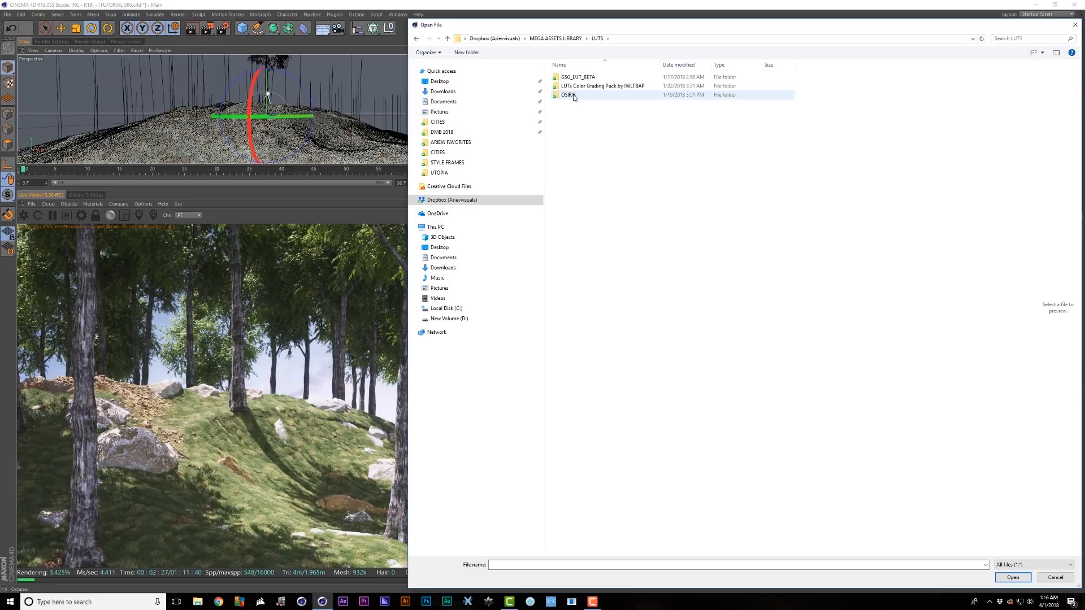
{"action": "double_click", "coordinate": [570, 96]}
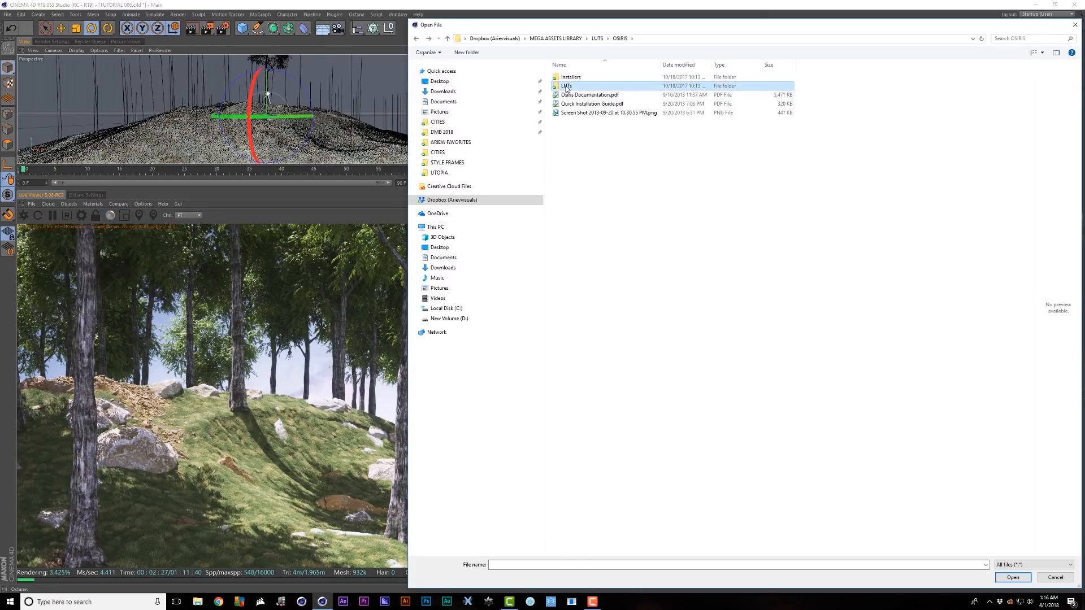
{"action": "double_click", "coordinate": [574, 87]}
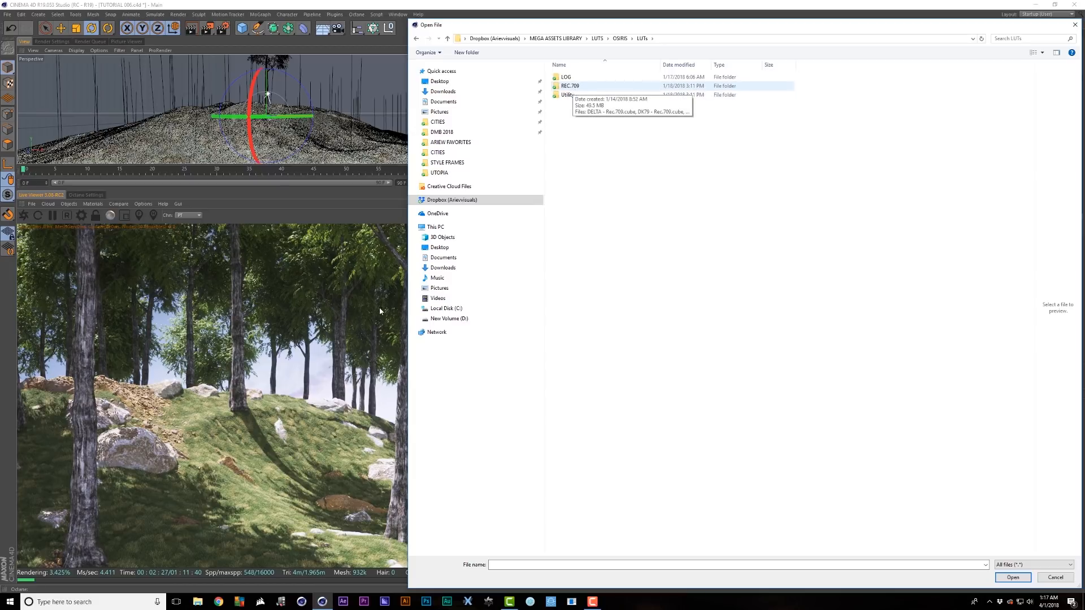
{"action": "left_click", "coordinate": [585, 88]}
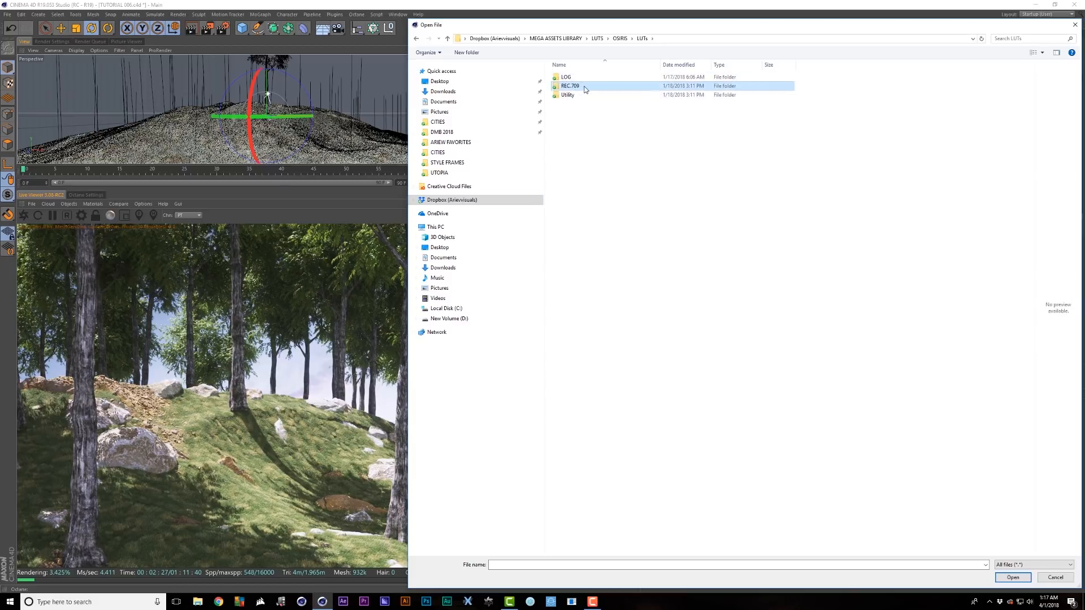
{"action": "double_click", "coordinate": [585, 88]}
{"action": "left_click", "coordinate": [614, 103]}
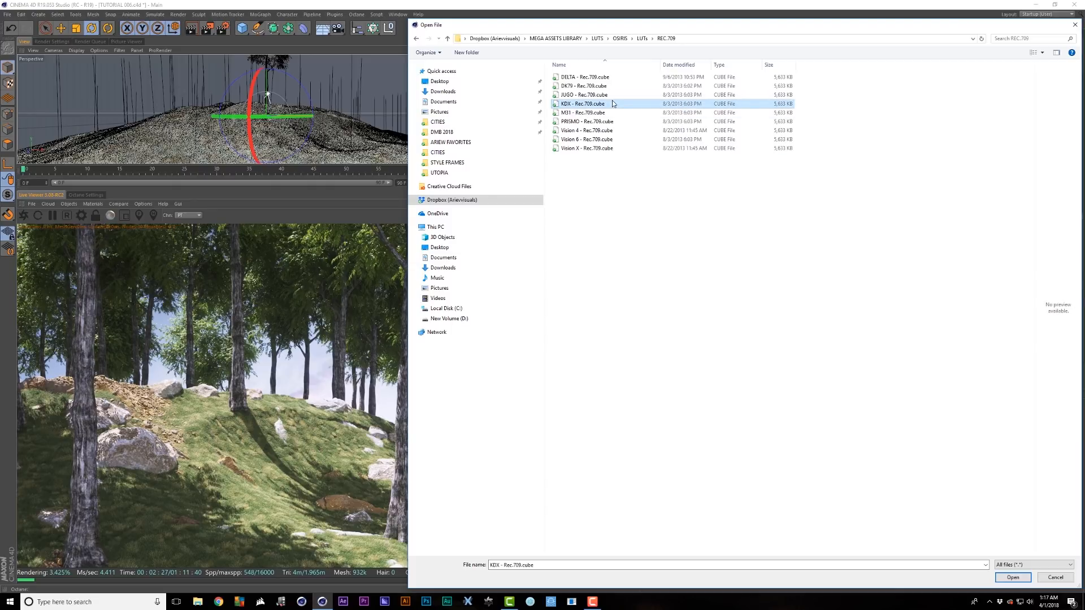
{"action": "left_click", "coordinate": [571, 149]}
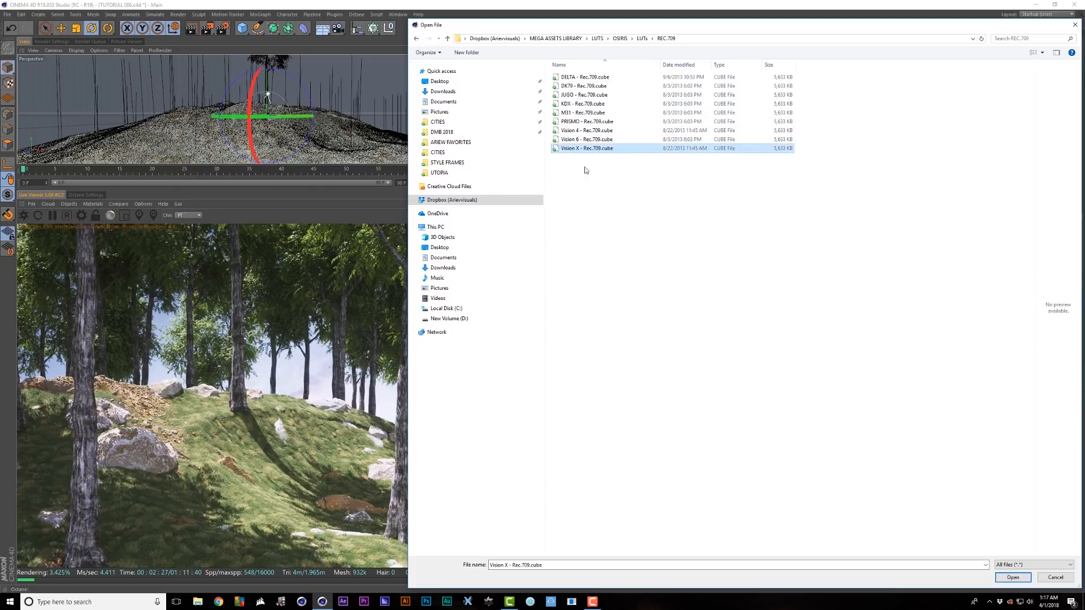
{"action": "double_click", "coordinate": [578, 105]}
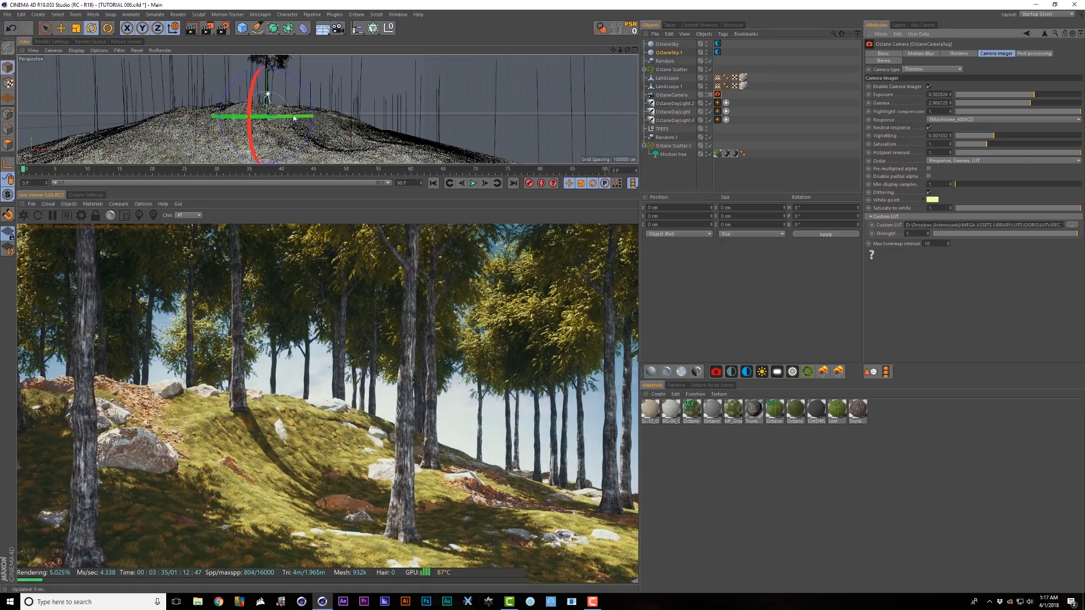
- Turn the landscape for a new view, A/B compare the LUT at half strength, then restore 1
{"action": "left_click_drag", "start_coordinate": [284, 123], "coordinate": [271, 118]}
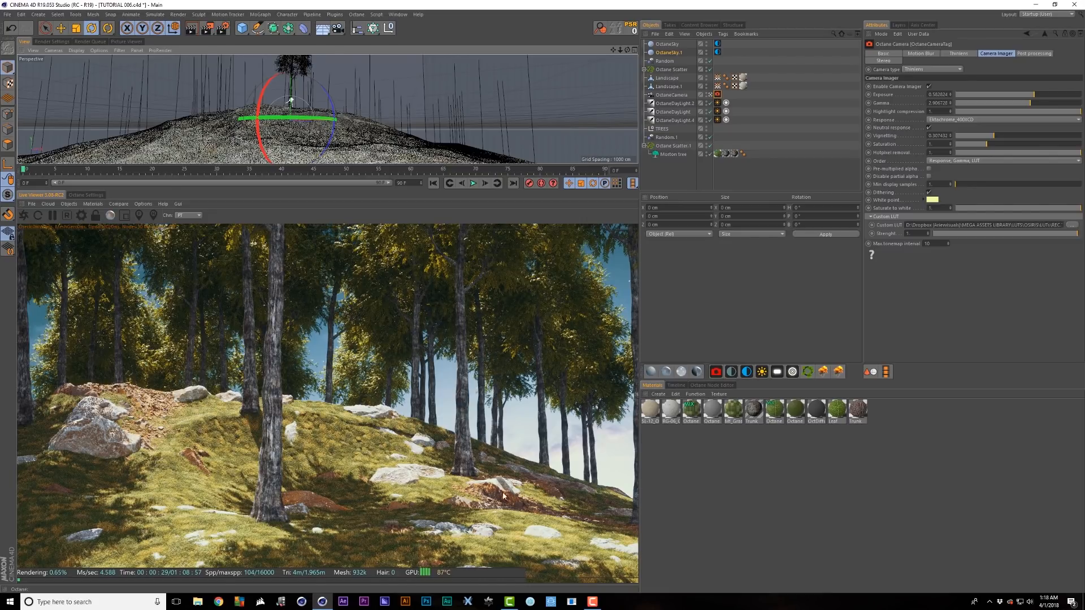
{"action": "left_click", "coordinate": [124, 215]}
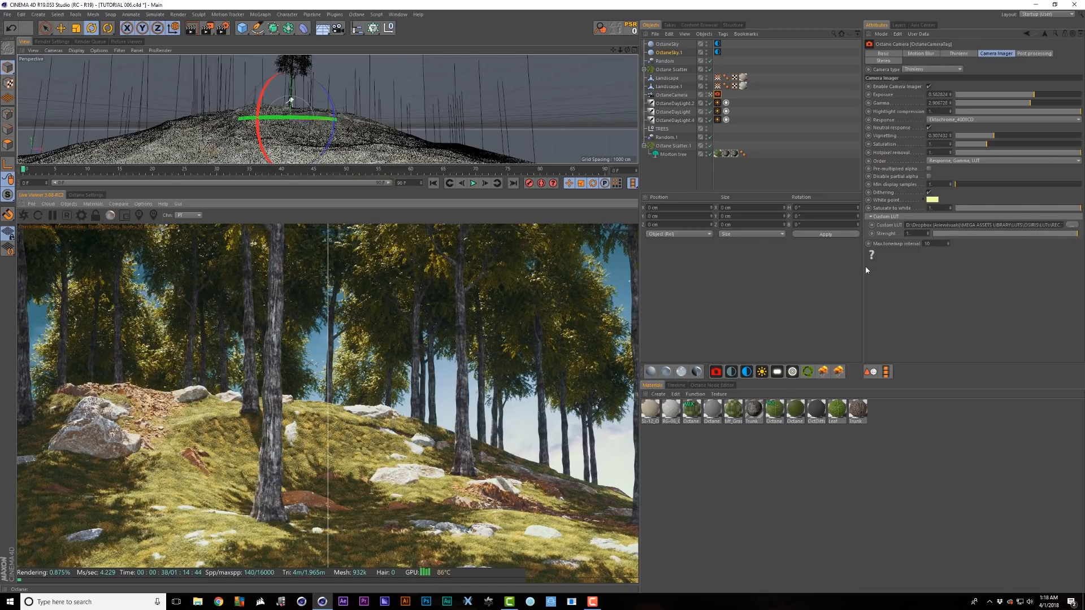
{"action": "left_click_drag", "start_coordinate": [1078, 234], "coordinate": [927, 234]}
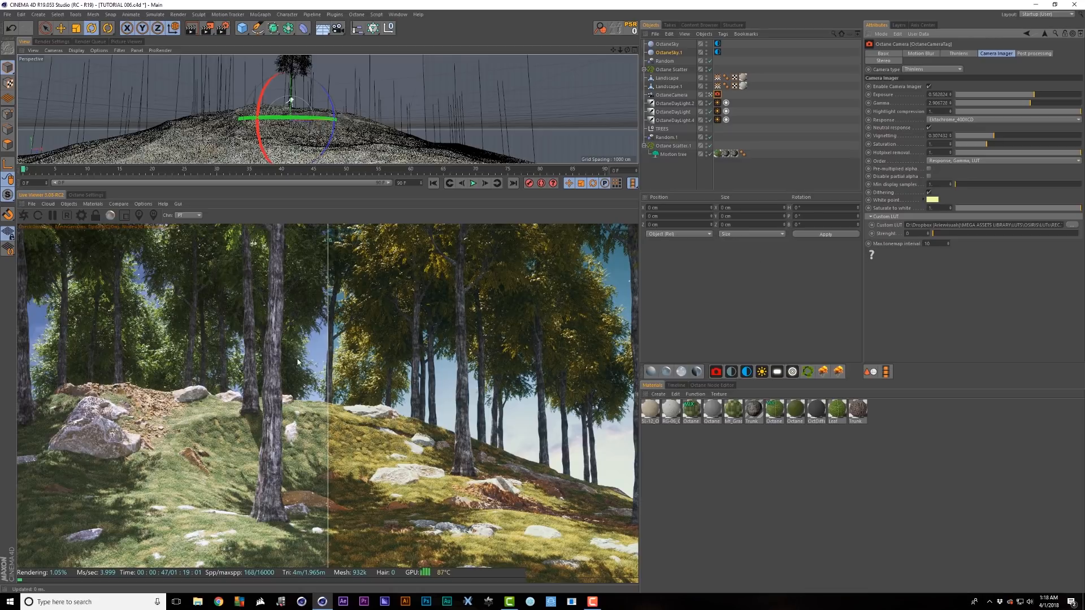
{"action": "left_click_drag", "start_coordinate": [329, 439], "coordinate": [81, 385]}
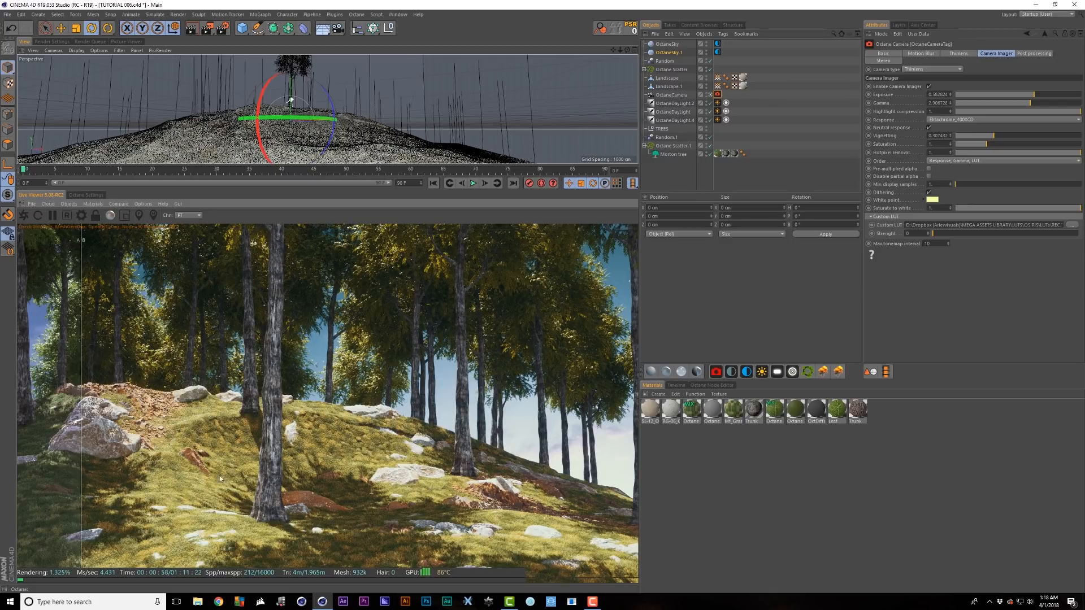
{"action": "left_click_drag", "start_coordinate": [82, 437], "coordinate": [8, 406]}
{"action": "left_click_drag", "start_coordinate": [936, 233], "coordinate": [1078, 234]}
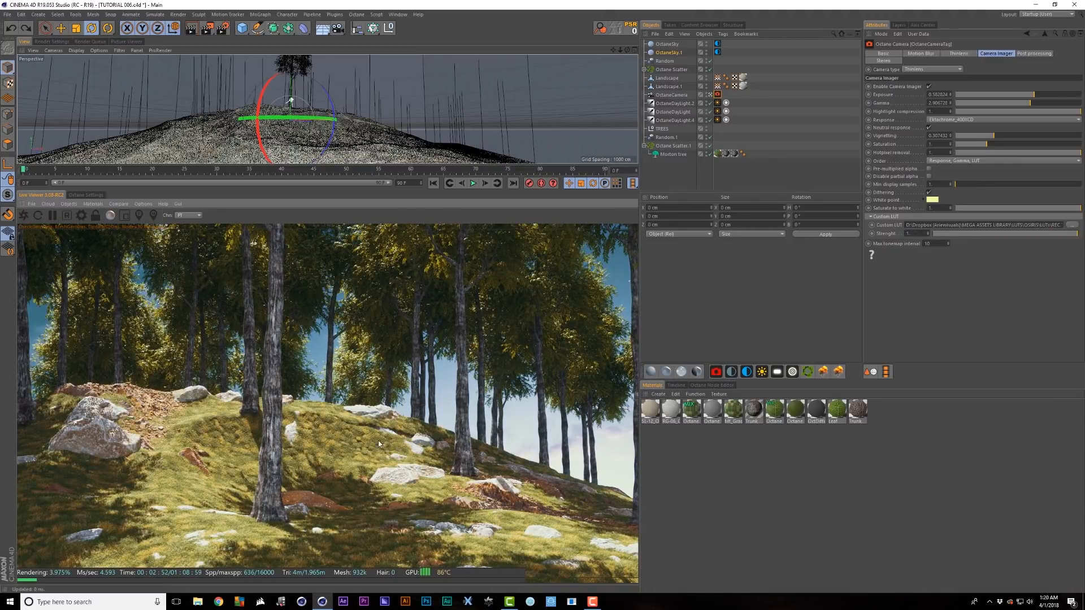
- Tint the camera imager's white point light green, hue about 88° with raised saturation
{"action": "left_click", "coordinate": [932, 200]}
{"action": "left_click", "coordinate": [924, 200]}
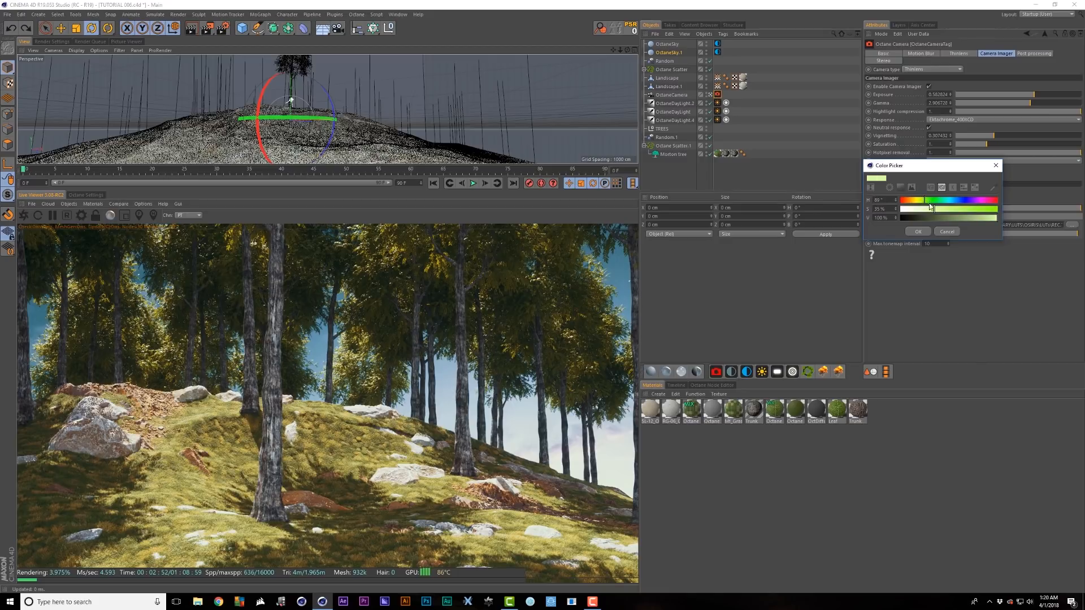
{"action": "left_click_drag", "start_coordinate": [931, 206], "coordinate": [948, 208]}
{"action": "left_click", "coordinate": [922, 232]}
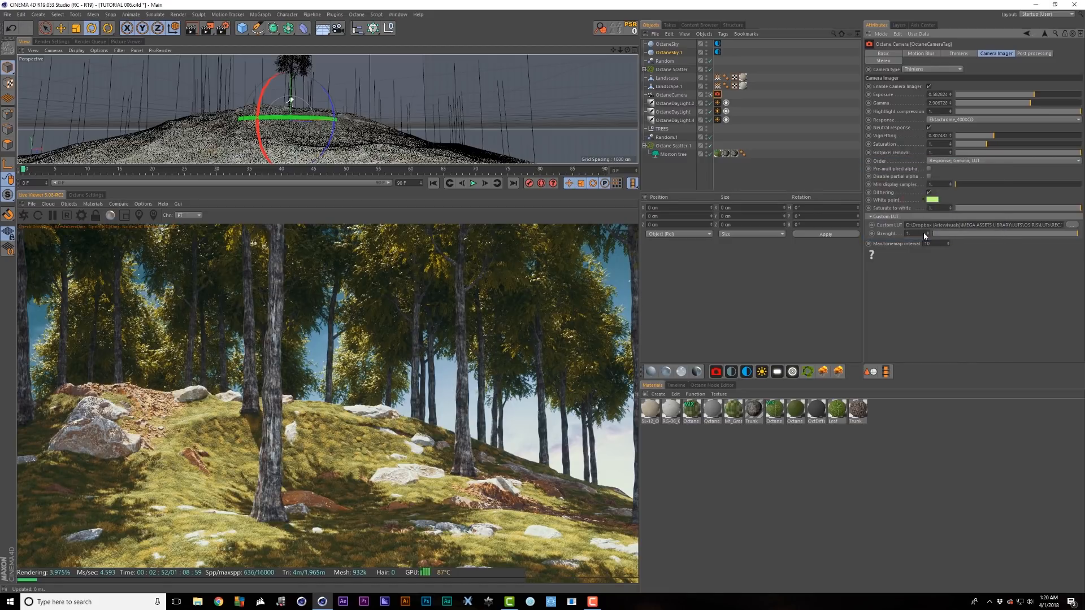
{"action": "left_click", "coordinate": [939, 199]}
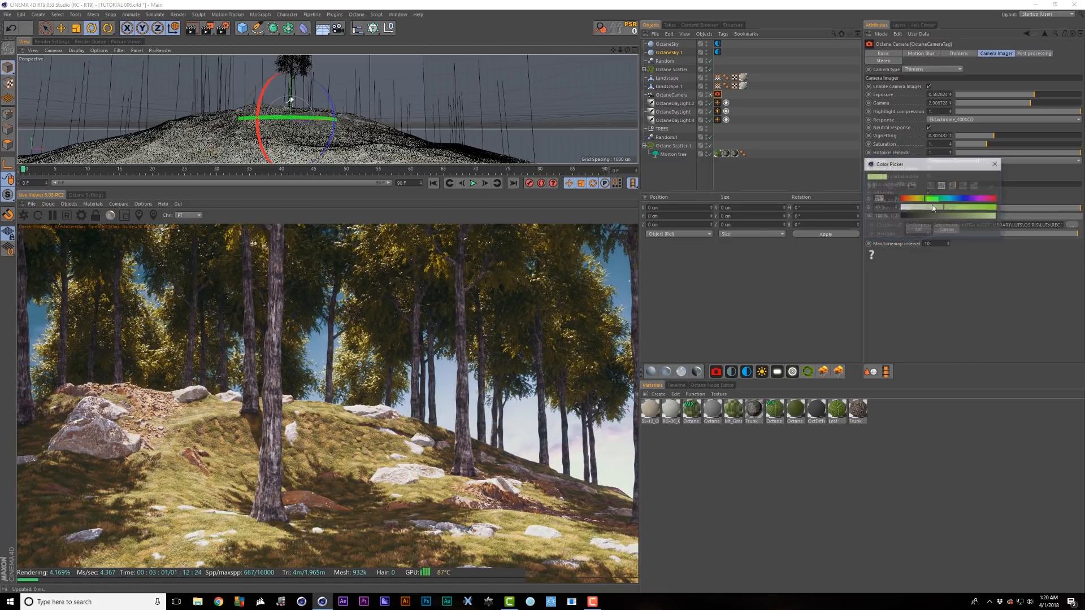
{"action": "left_click", "coordinate": [925, 199]}
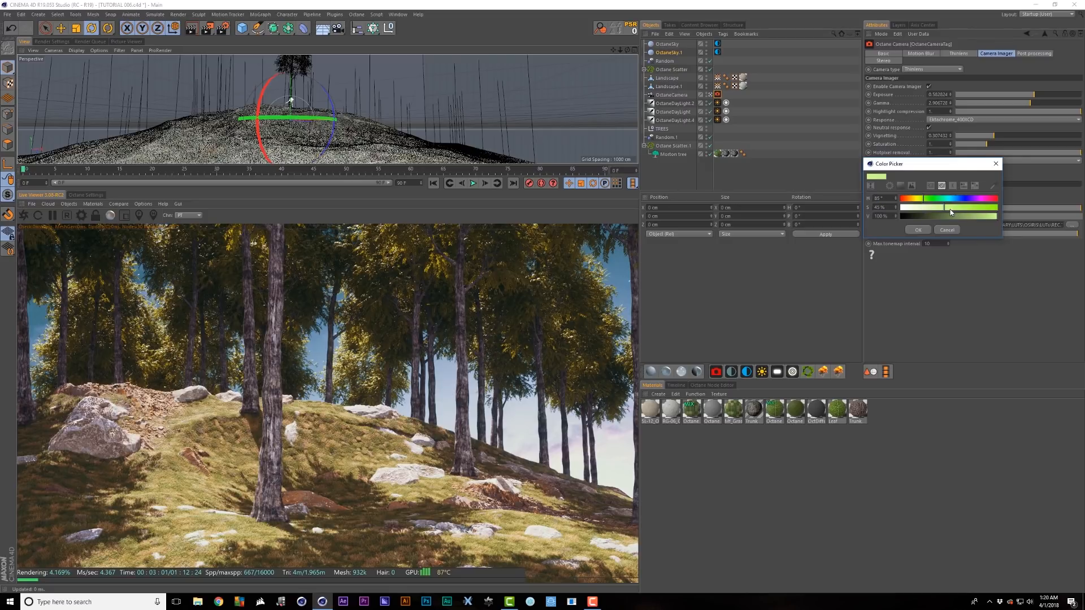
{"action": "left_click_drag", "start_coordinate": [951, 209], "coordinate": [952, 208]}
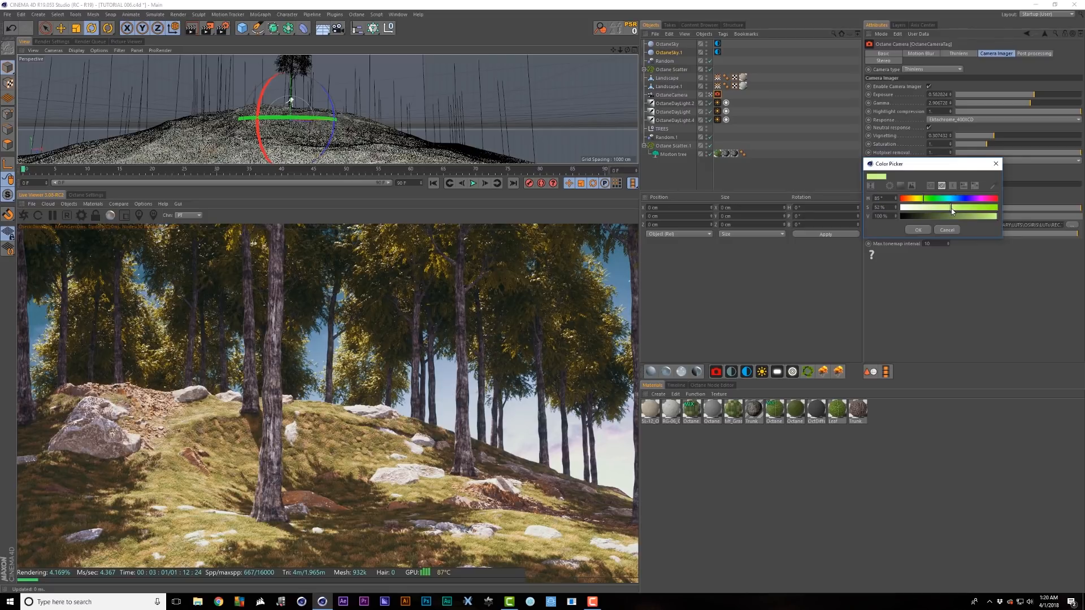
{"action": "left_click", "coordinate": [925, 229]}
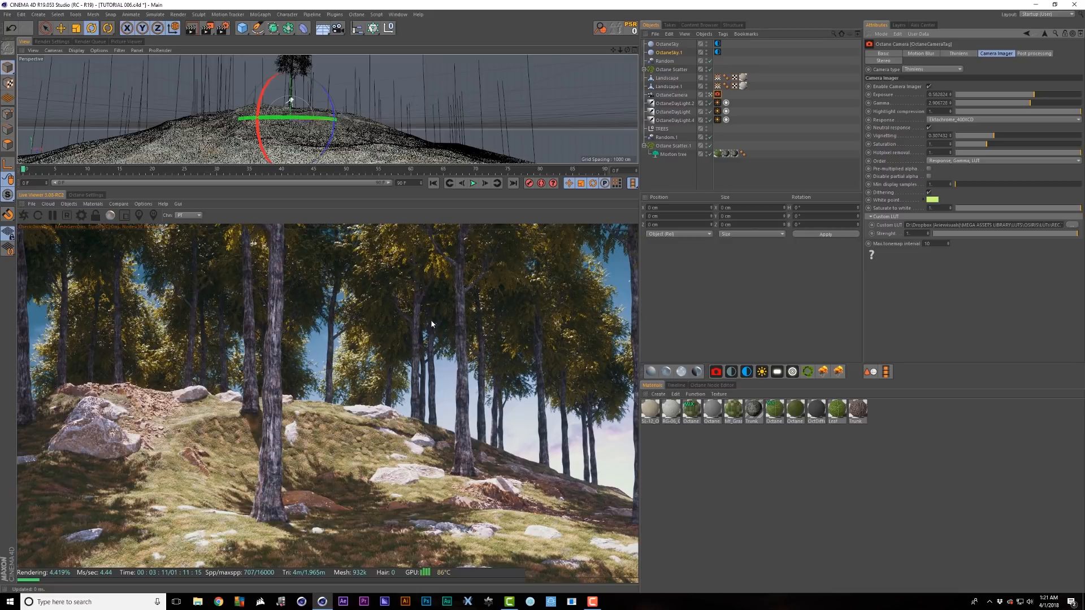
- Check the tint with a before/after split, then shift the white point hue to 80° lime
{"action": "left_click", "coordinate": [119, 204]}
{"action": "left_click", "coordinate": [127, 221]}
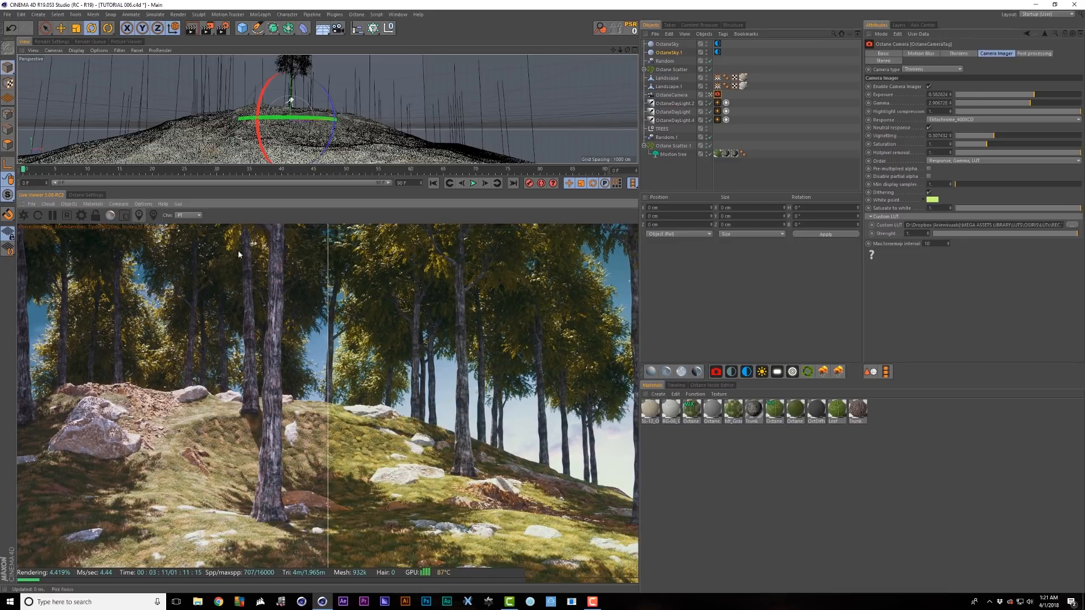
{"action": "left_click_drag", "start_coordinate": [329, 374], "coordinate": [576, 381]}
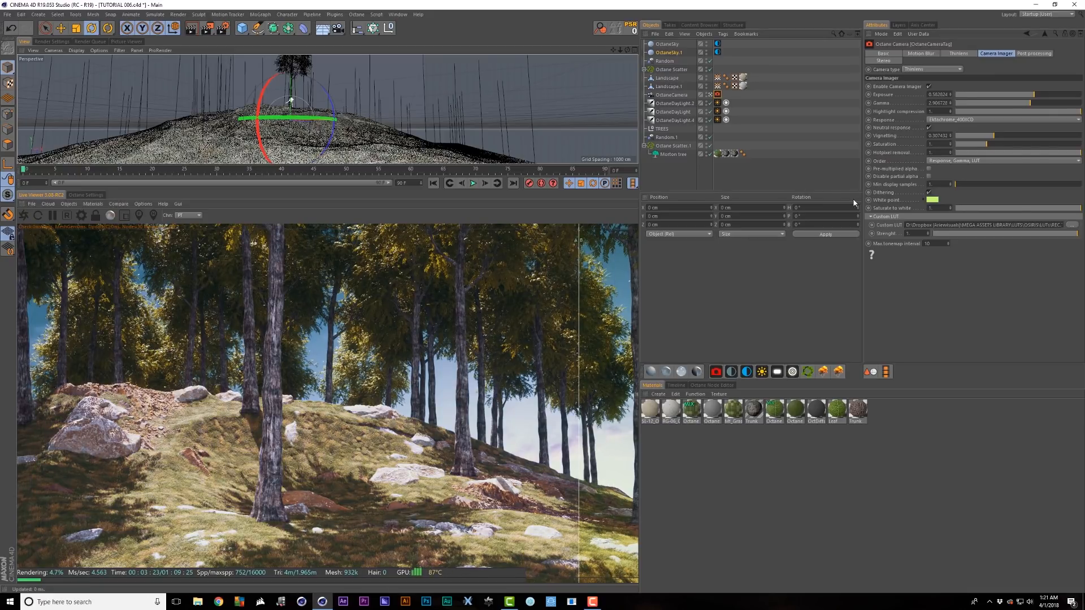
{"action": "left_click", "coordinate": [936, 199]}
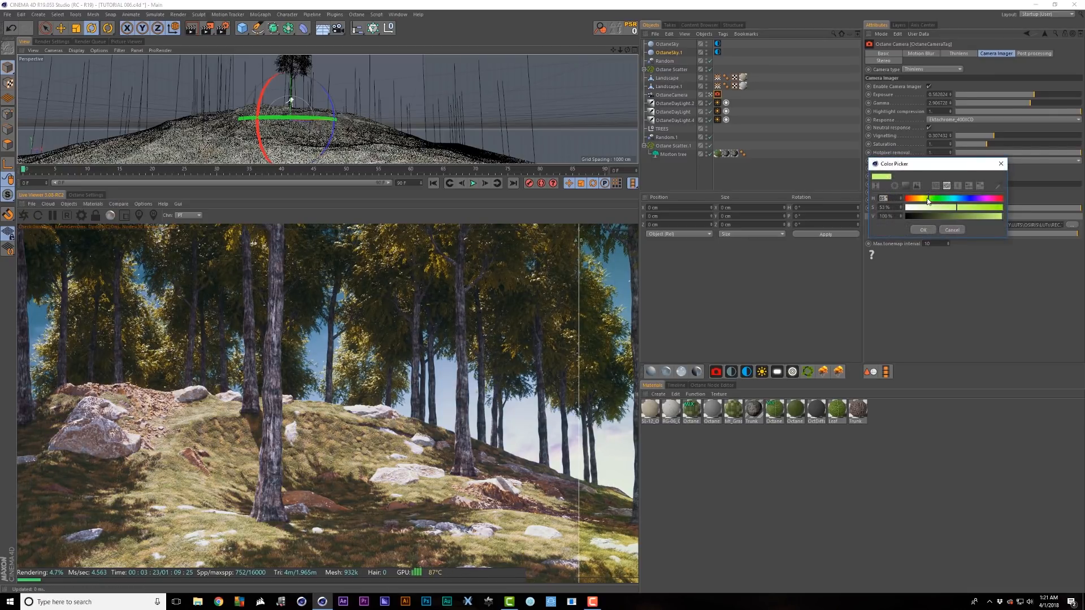
{"action": "left_click_drag", "start_coordinate": [928, 200], "coordinate": [927, 199]}
{"action": "left_click", "coordinate": [923, 229]}
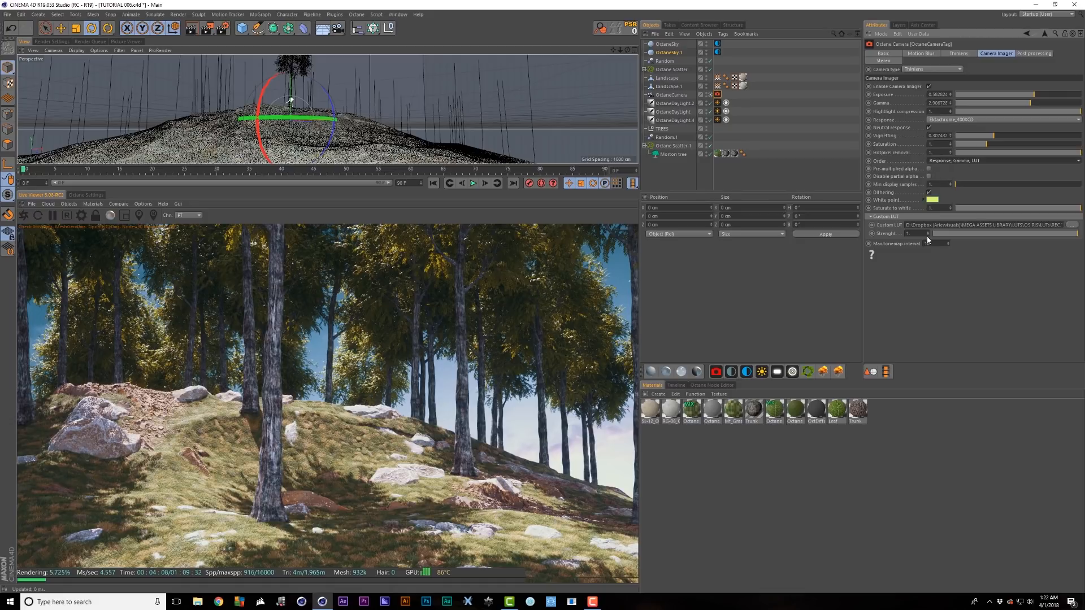
- Set imager order to Response, Gamma, LUT and reload the Vision X - Rec.709.cube LUT
{"action": "left_click", "coordinate": [951, 162]}
{"action": "left_click", "coordinate": [947, 196]}
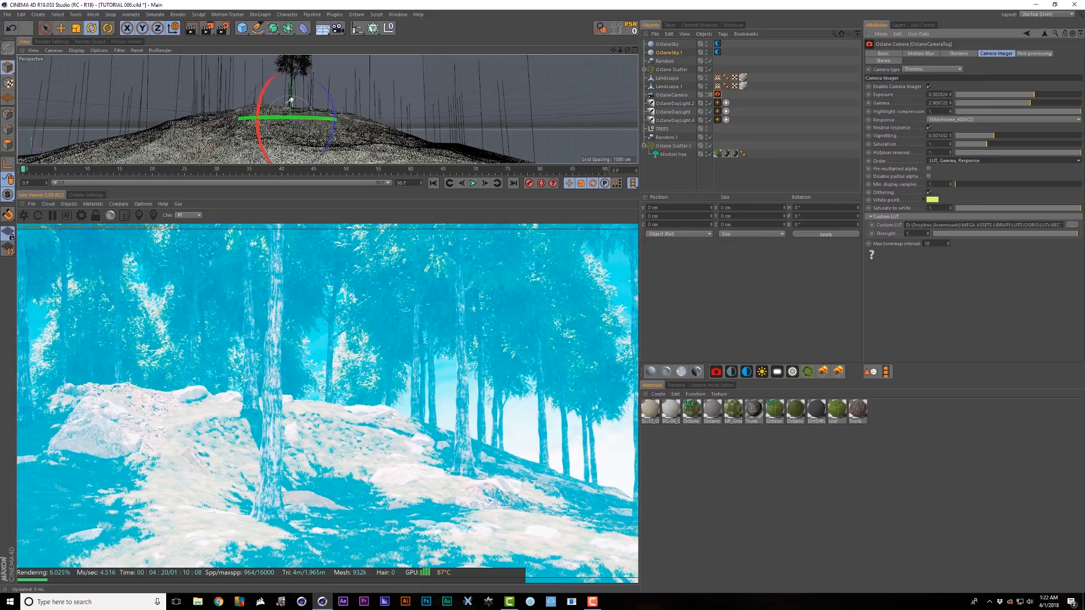
{"action": "left_click", "coordinate": [945, 162]}
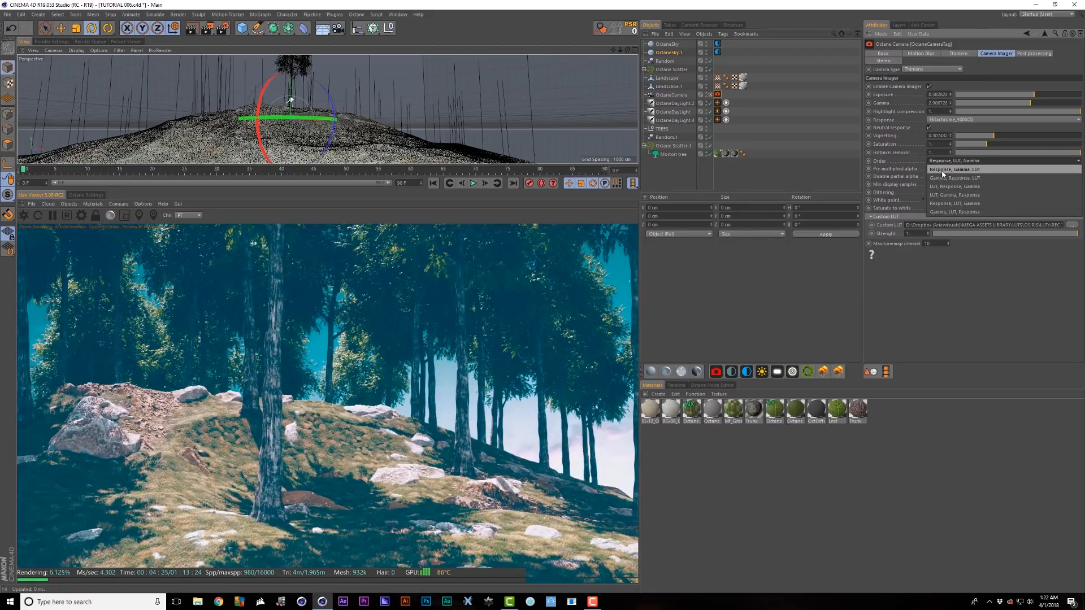
{"action": "left_click", "coordinate": [942, 171]}
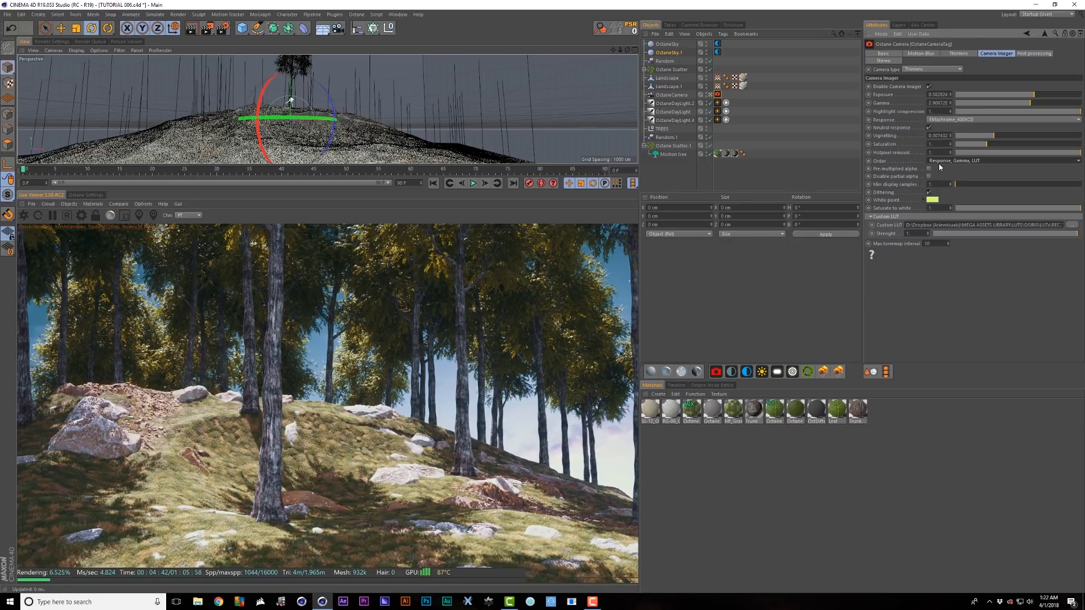
{"action": "left_click", "coordinate": [1074, 225]}
{"action": "double_click", "coordinate": [602, 149]}
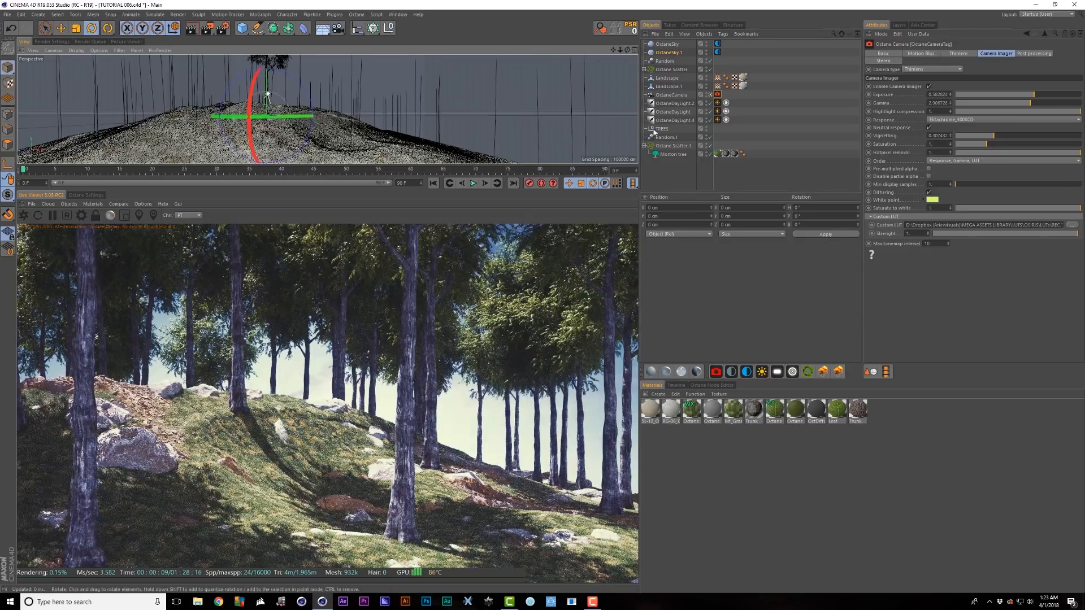
- Drop LUT strength to about 0.54 and make the white point pale yellow (hue 70°, saturation 32%)
{"action": "left_click", "coordinate": [1012, 235]}
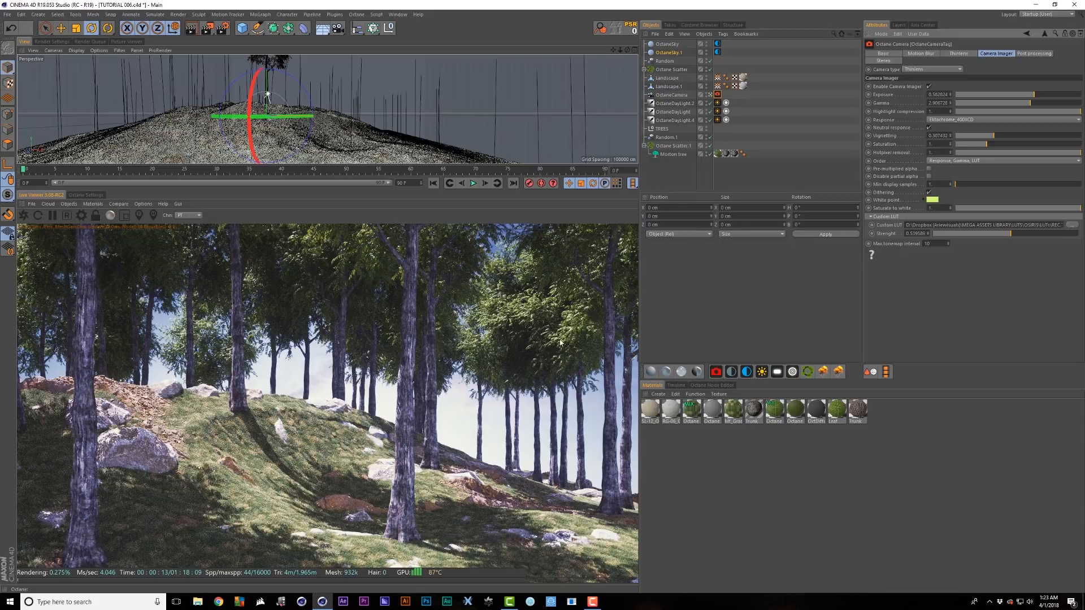
{"action": "left_click", "coordinate": [932, 200]}
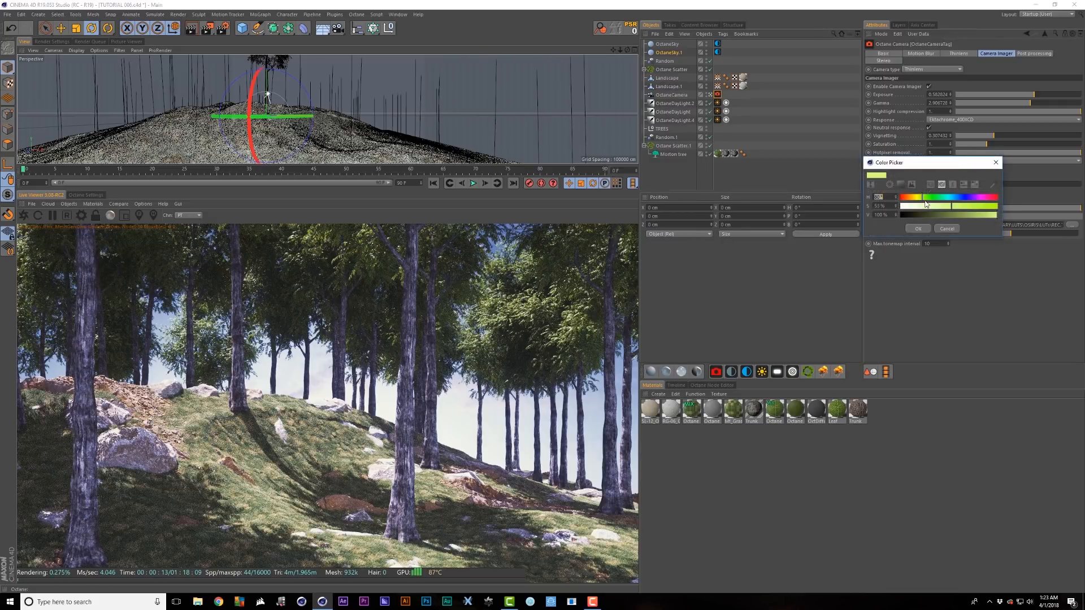
{"action": "left_click", "coordinate": [918, 229]}
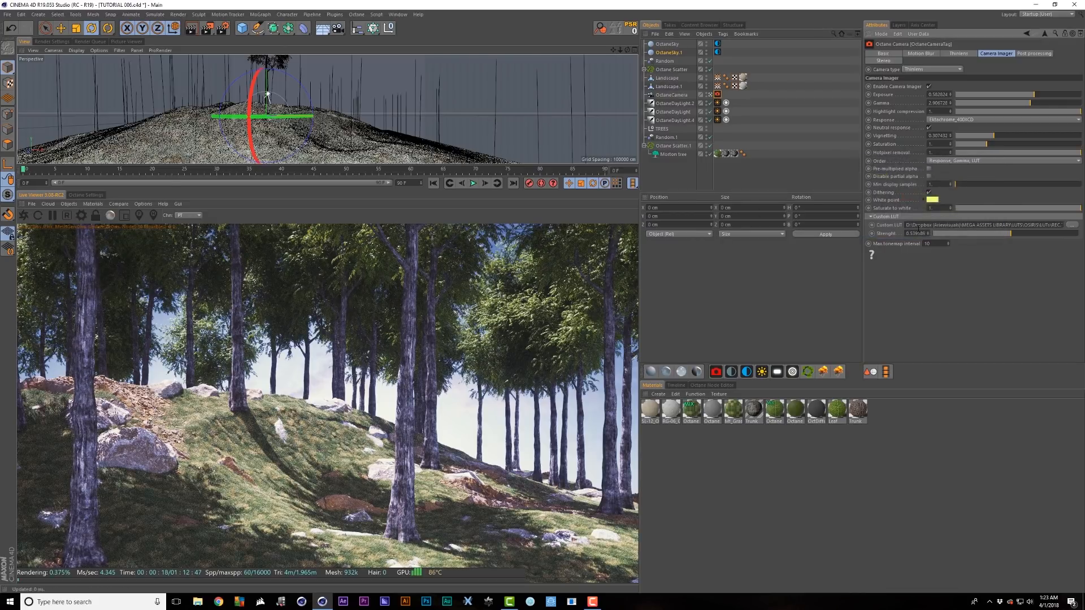
{"action": "left_click", "coordinate": [932, 200]}
{"action": "left_click", "coordinate": [915, 198]}
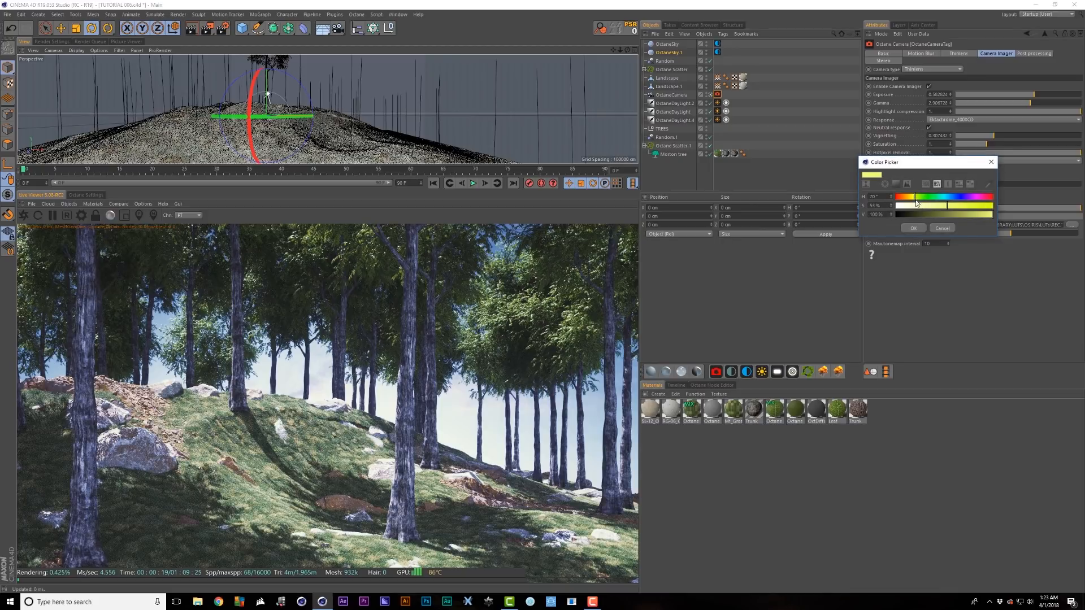
{"action": "left_click", "coordinate": [927, 205]}
{"action": "left_click", "coordinate": [918, 228]}
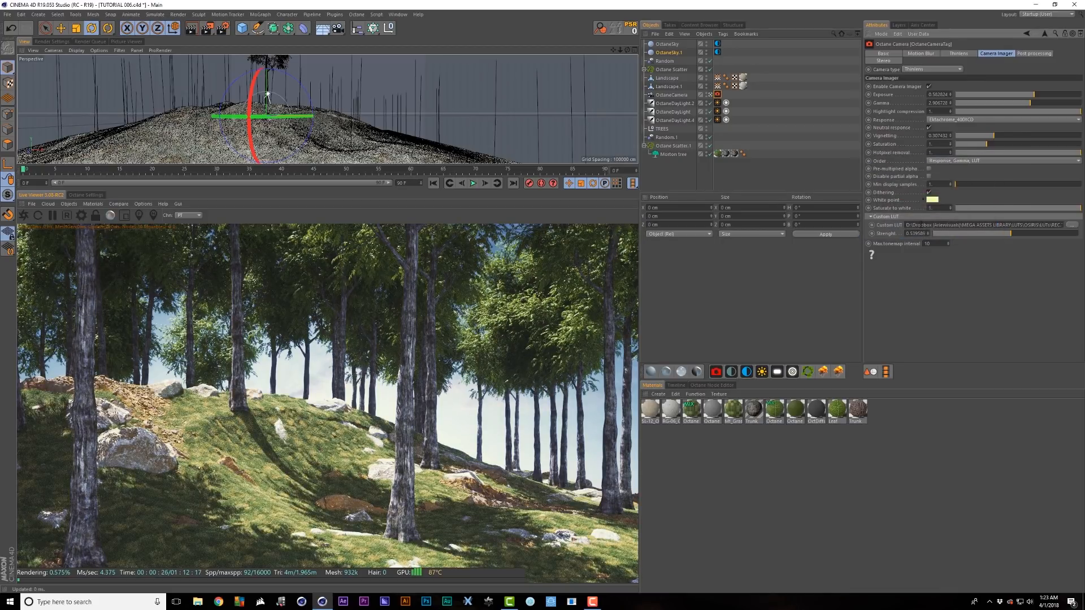
- Test LUT strength from 1 to 0 with a before/after split, then load another Rec.709 LUT
{"action": "left_click_drag", "start_coordinate": [1018, 237], "coordinate": [1078, 239]}
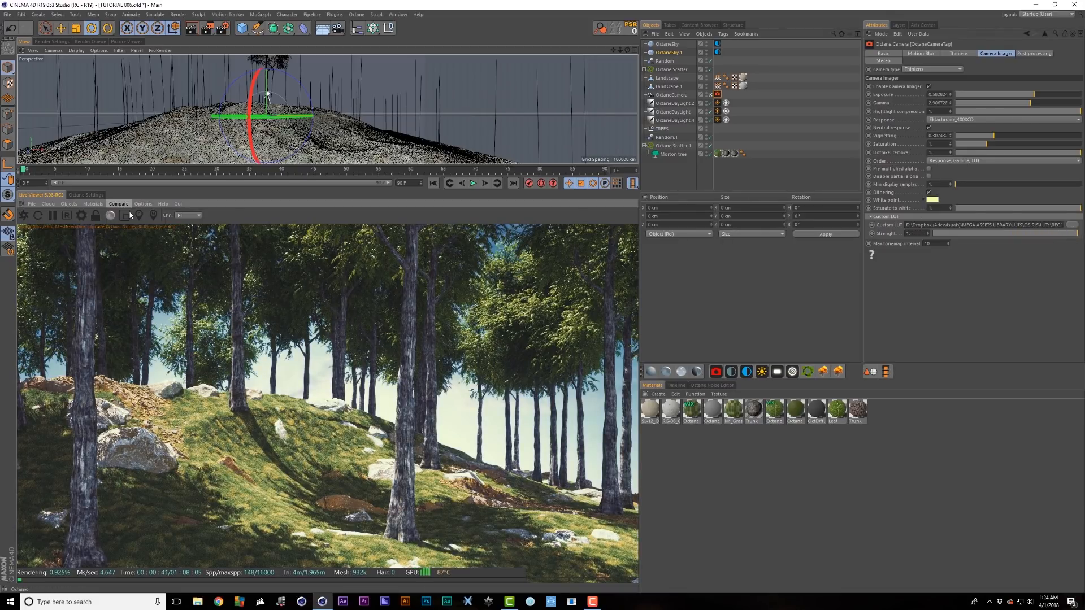
{"action": "left_click_drag", "start_coordinate": [1076, 234], "coordinate": [930, 240]}
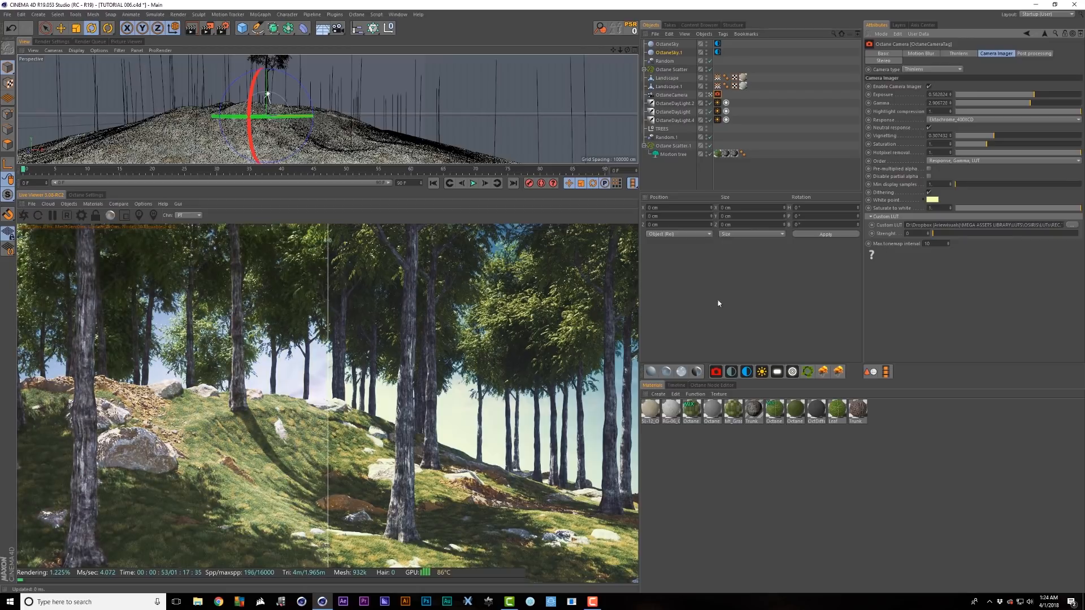
{"action": "left_click_drag", "start_coordinate": [322, 435], "coordinate": [25, 413]}
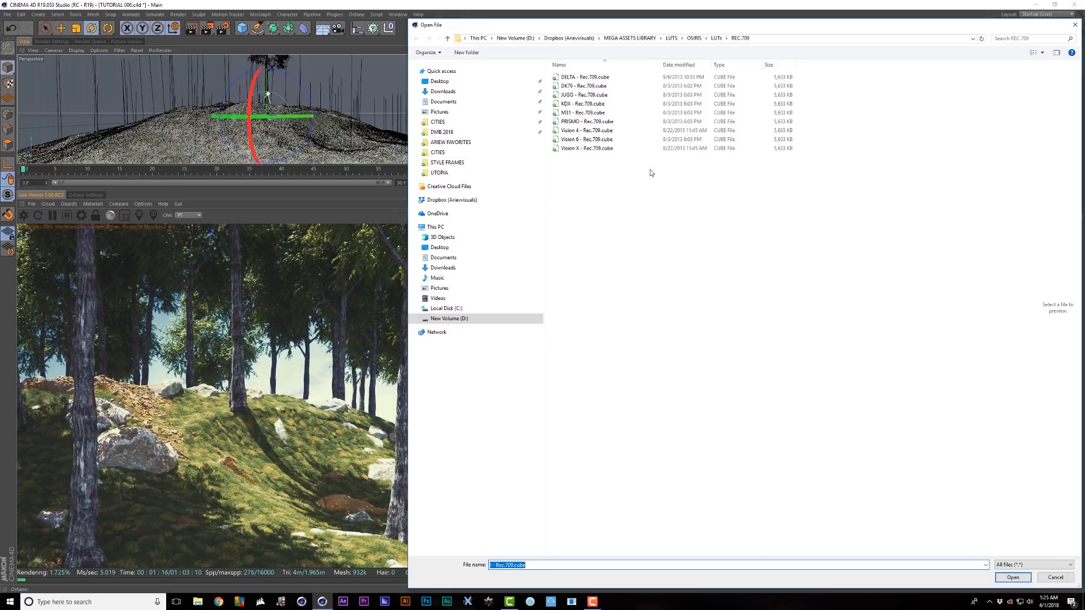
{"action": "left_click", "coordinate": [598, 98]}
{"action": "double_click", "coordinate": [598, 96]}
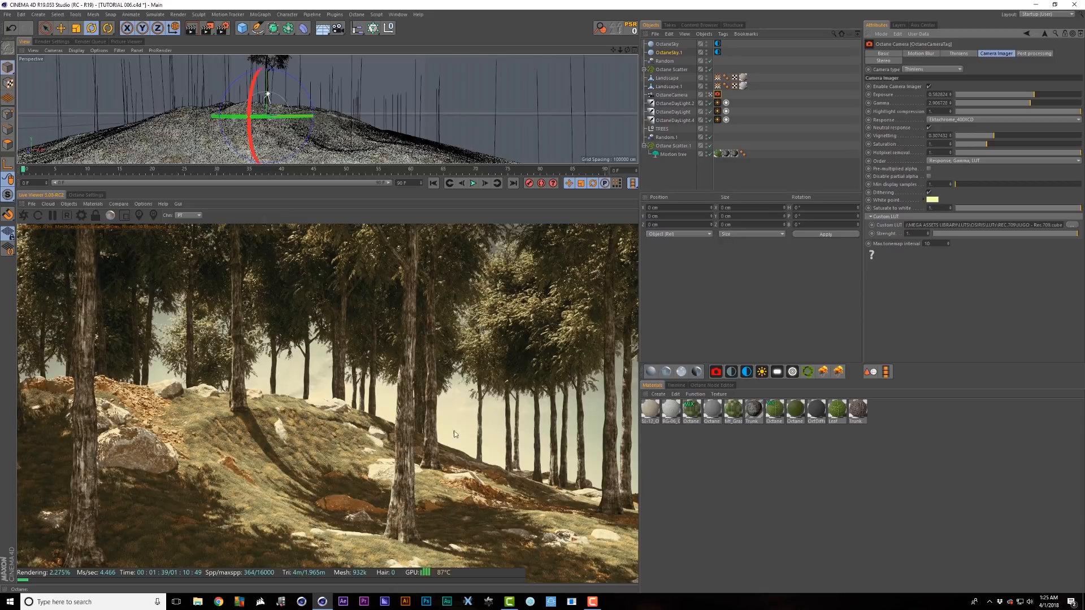
- Load DK79 - Rec.709.cube as the custom LUT at 0.43 strength
{"action": "left_click", "coordinate": [1074, 227]}
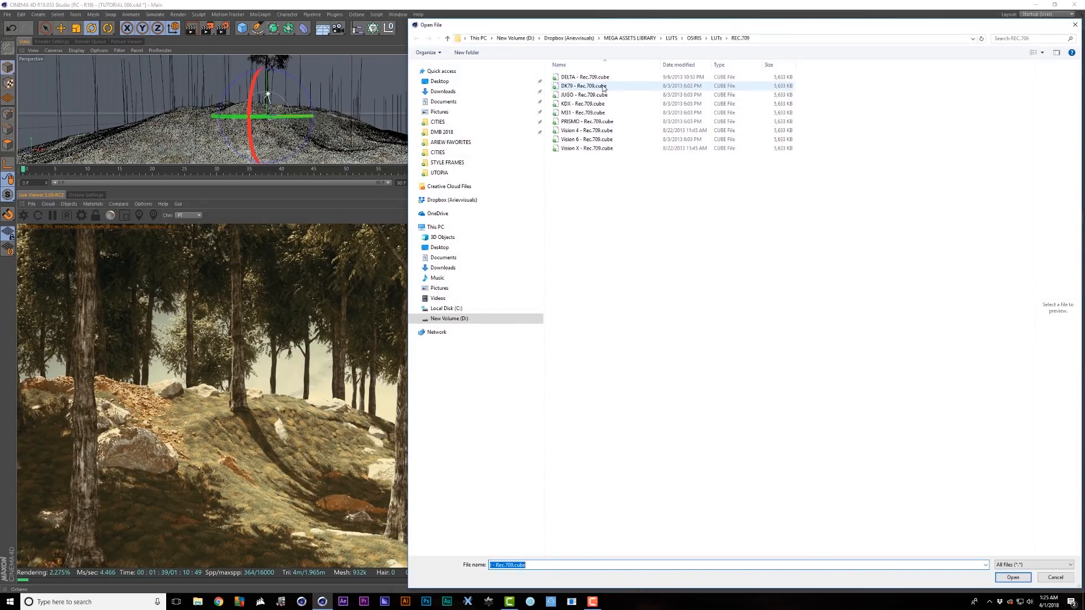
{"action": "double_click", "coordinate": [603, 87]}
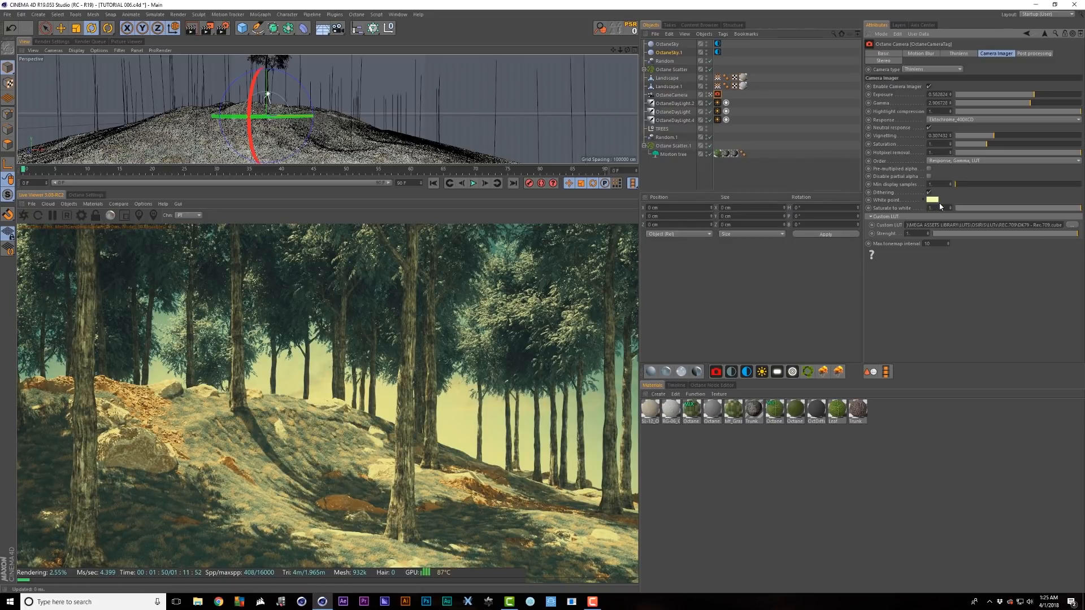
{"action": "left_click", "coordinate": [933, 201]}
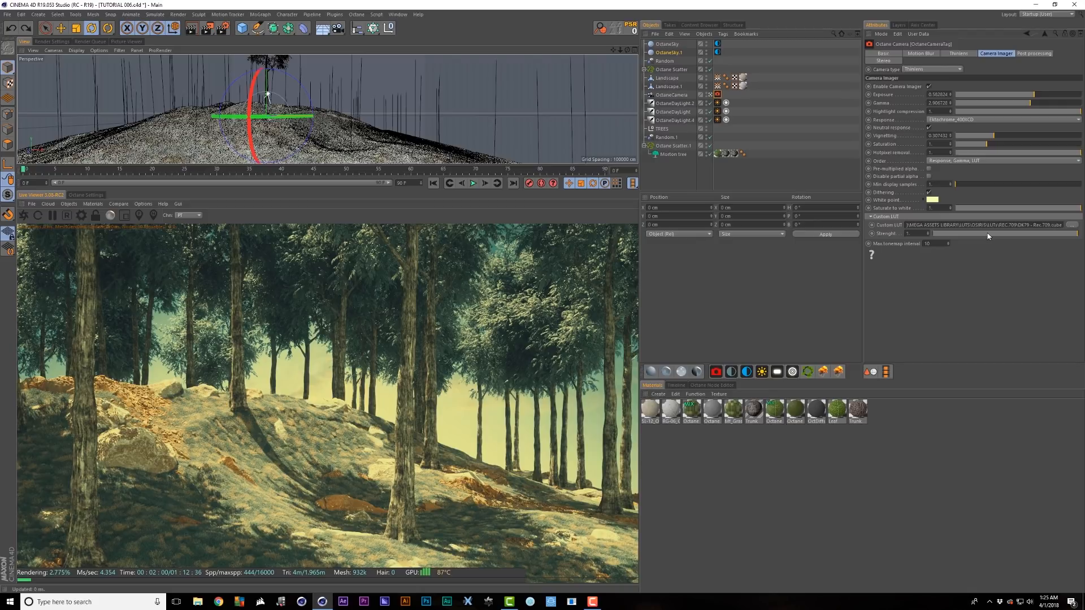
{"action": "left_click_drag", "start_coordinate": [989, 236], "coordinate": [1023, 236]}
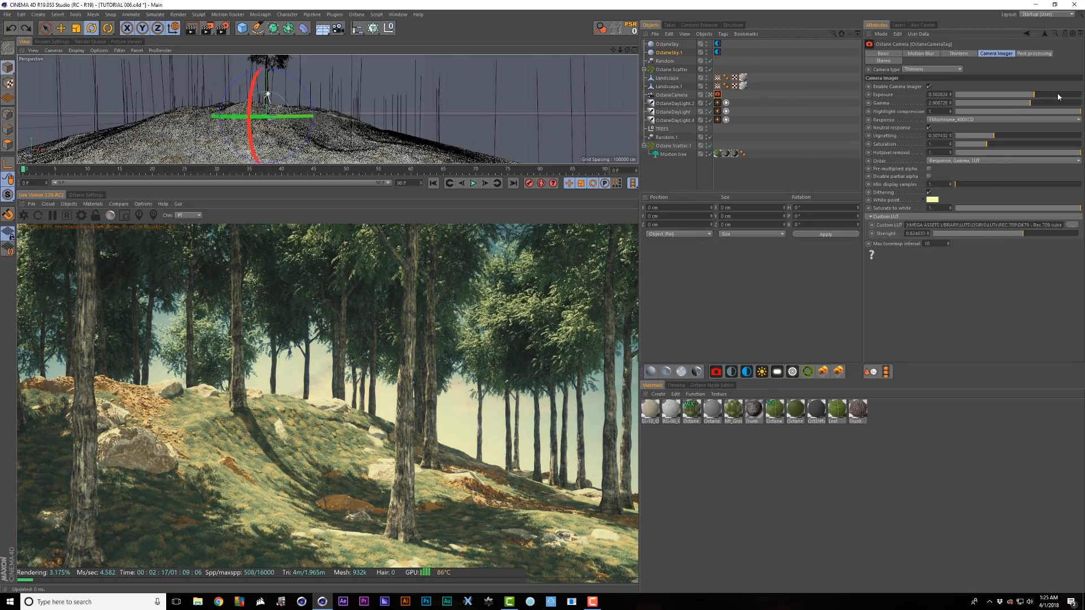
- Raise exposure, lower gamma and set a yellow white point
{"action": "mouse_move", "coordinate": [1031, 106]}
{"action": "left_mouse_down"}
{"action": "mouse_move", "coordinate": [1037, 97]}
{"action": "mouse_move", "coordinate": [1026, 102]}
{"action": "left_mouse_up"}
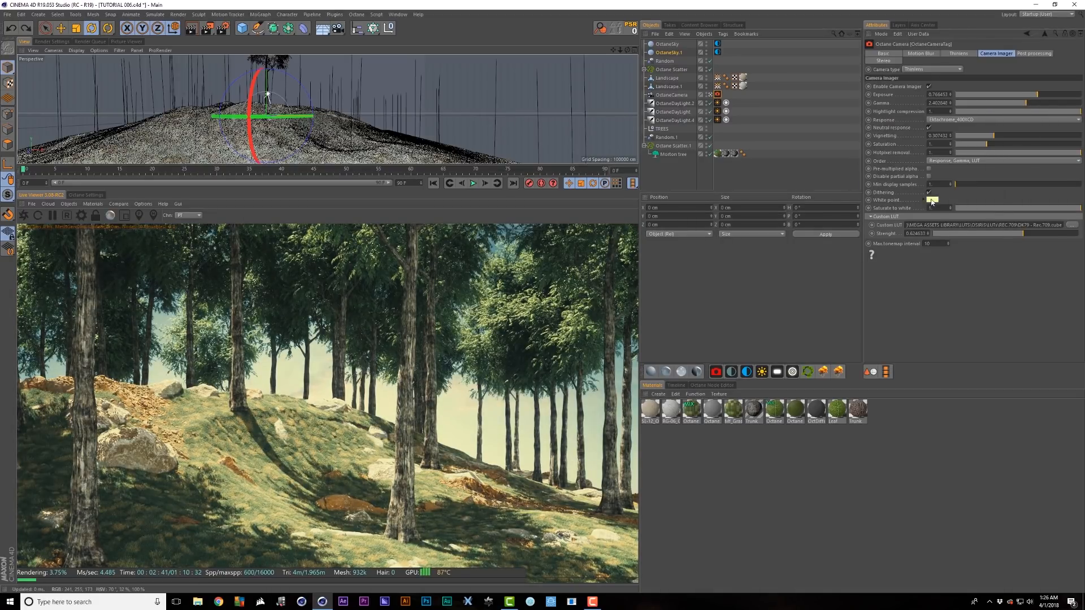
{"action": "left_click", "coordinate": [932, 200]}
{"action": "left_click", "coordinate": [924, 230]}
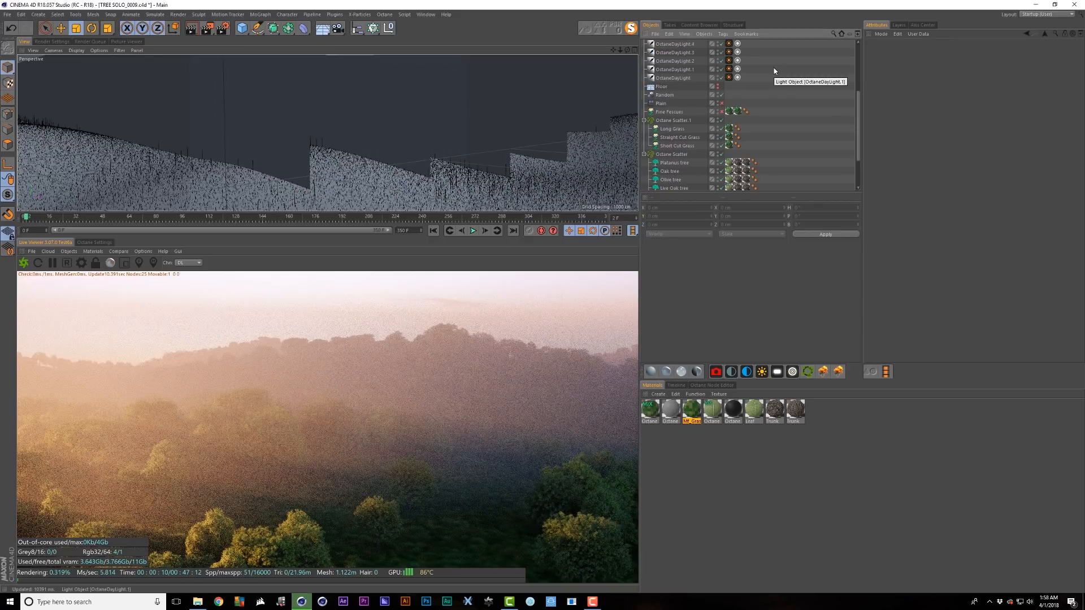
{"action": "left_click", "coordinate": [668, 121]}
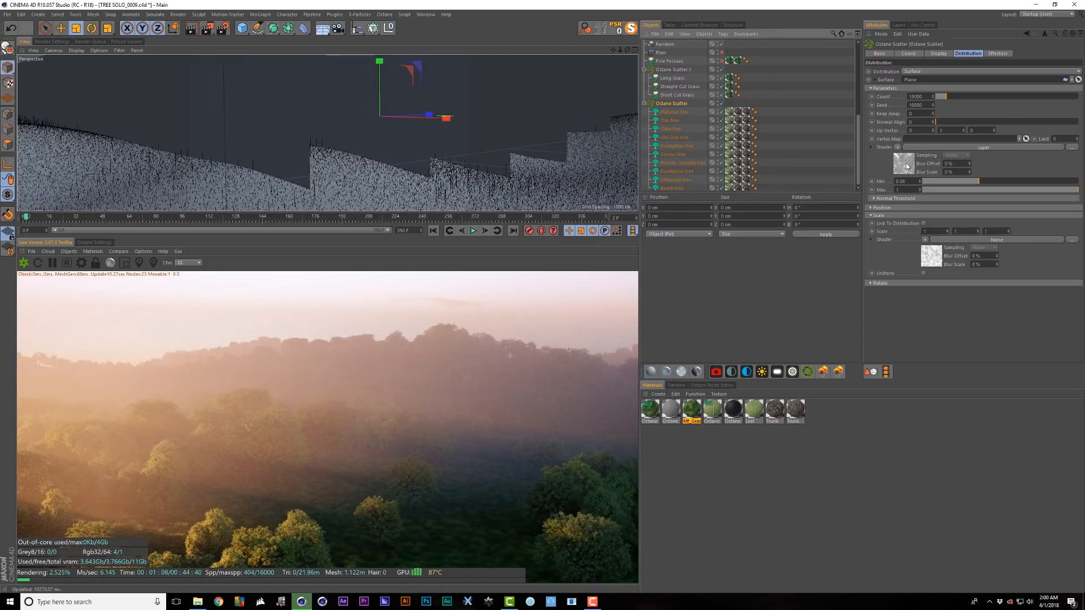
{"action": "left_click", "coordinate": [904, 167]}
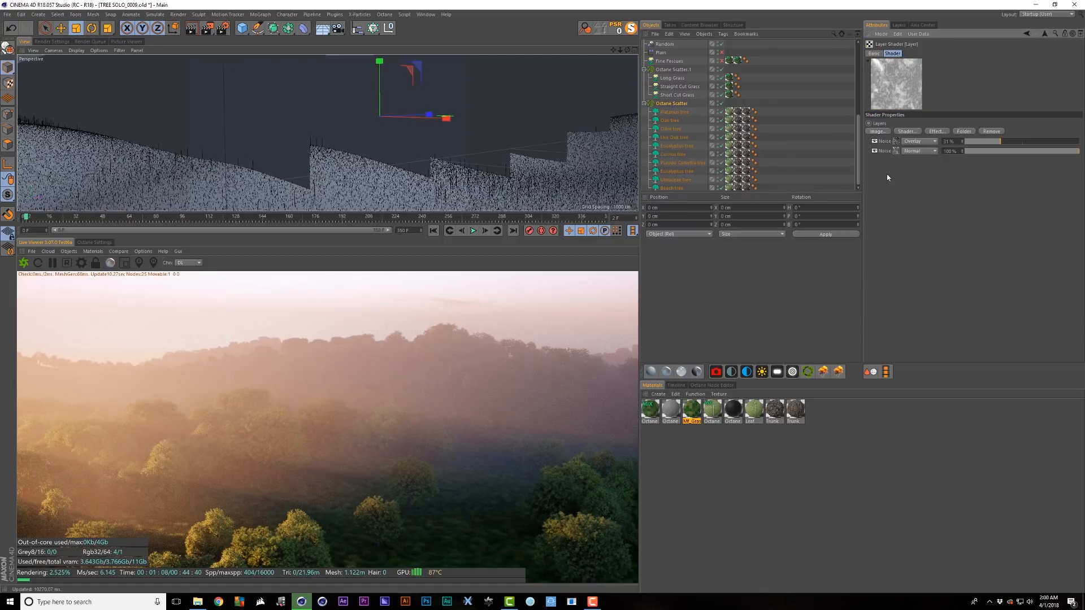
{"action": "left_click", "coordinate": [896, 142]}
{"action": "left_click", "coordinate": [1044, 35]}
{"action": "left_click", "coordinate": [1044, 36]}
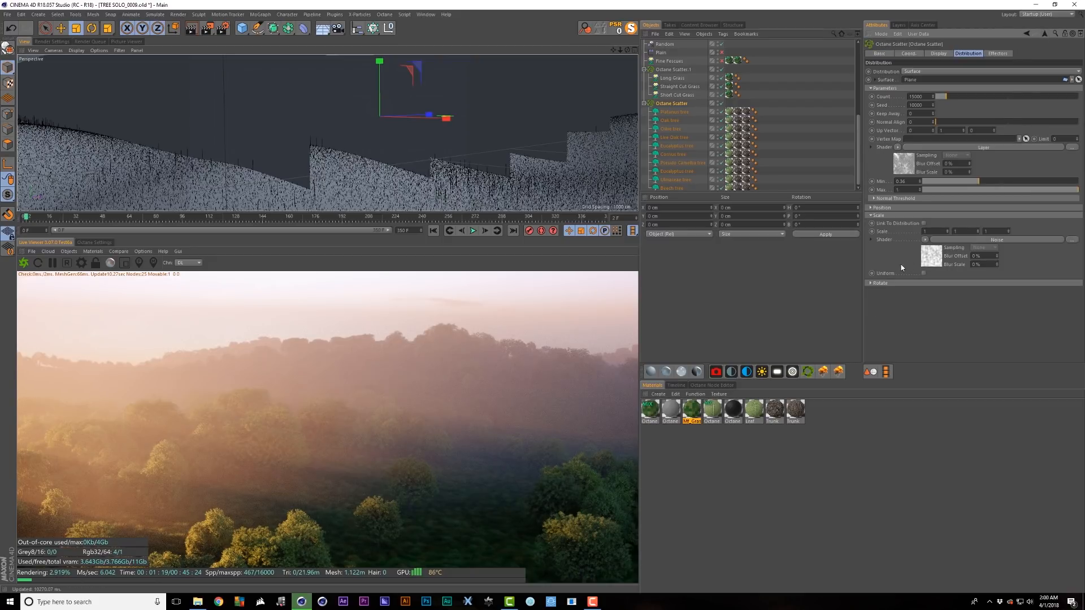
{"action": "left_click", "coordinate": [930, 258]}
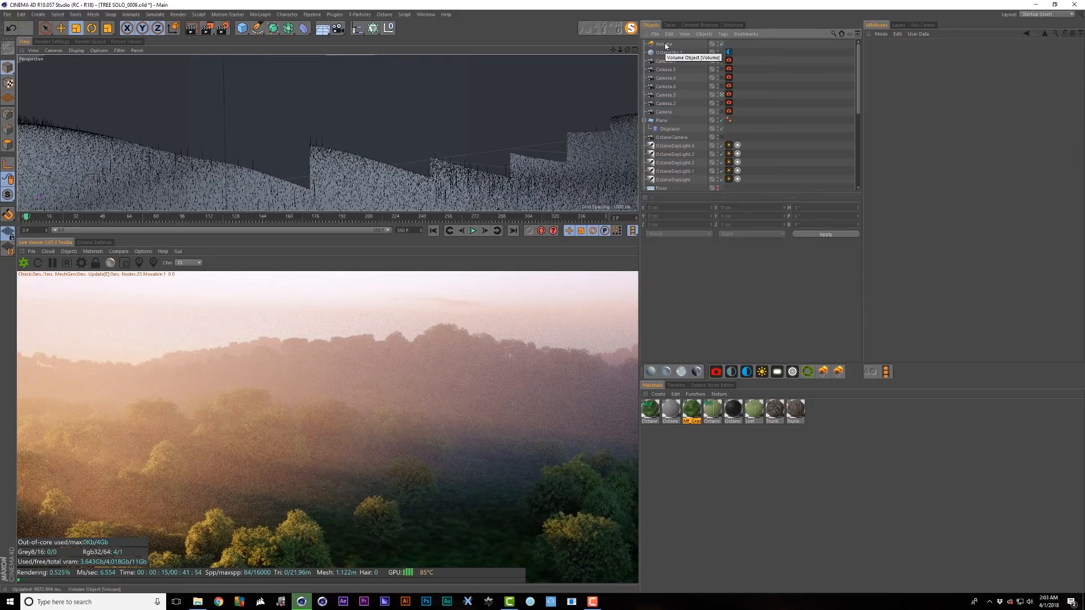
- Inspect the Volume fog's VolumeMedium shader and Generate settings with the whole fog box framed around the terrain
{"action": "left_click", "coordinate": [664, 45]}
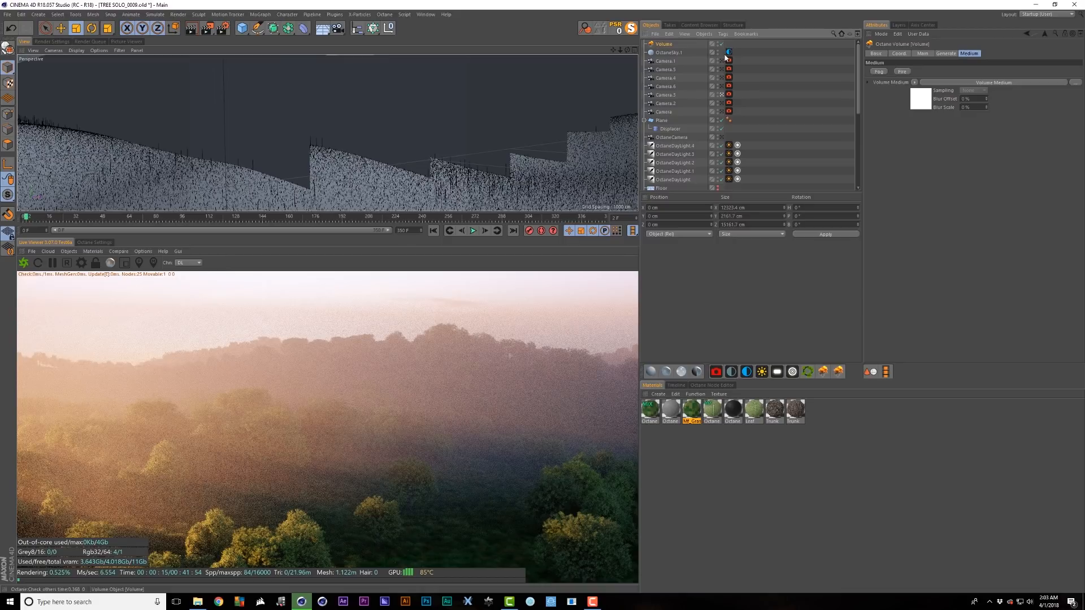
{"action": "left_click", "coordinate": [927, 101]}
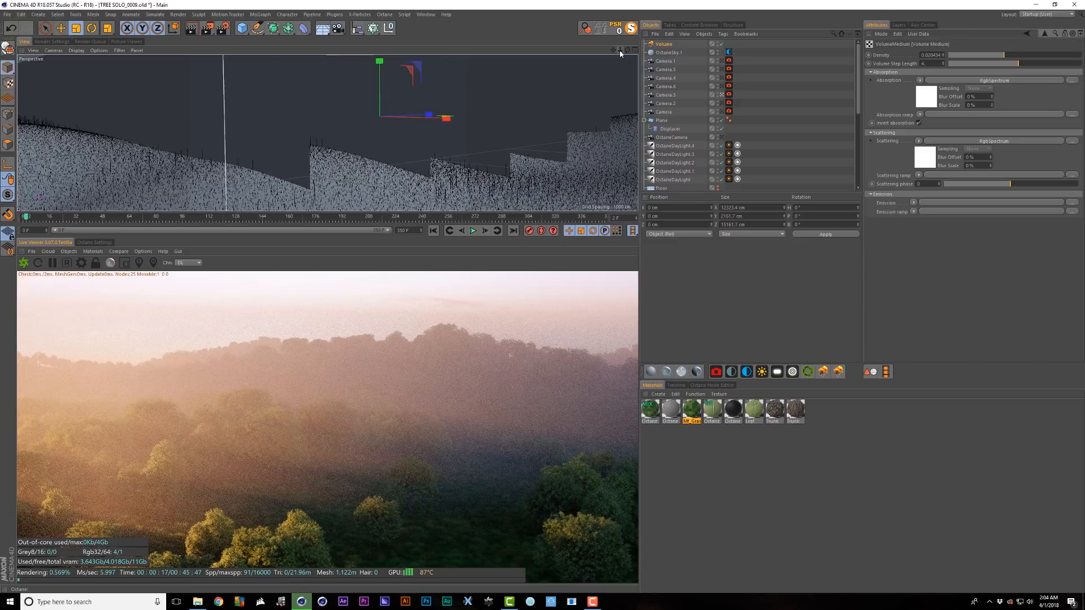
{"action": "left_click_drag", "start_coordinate": [620, 51], "coordinate": [421, 146]}
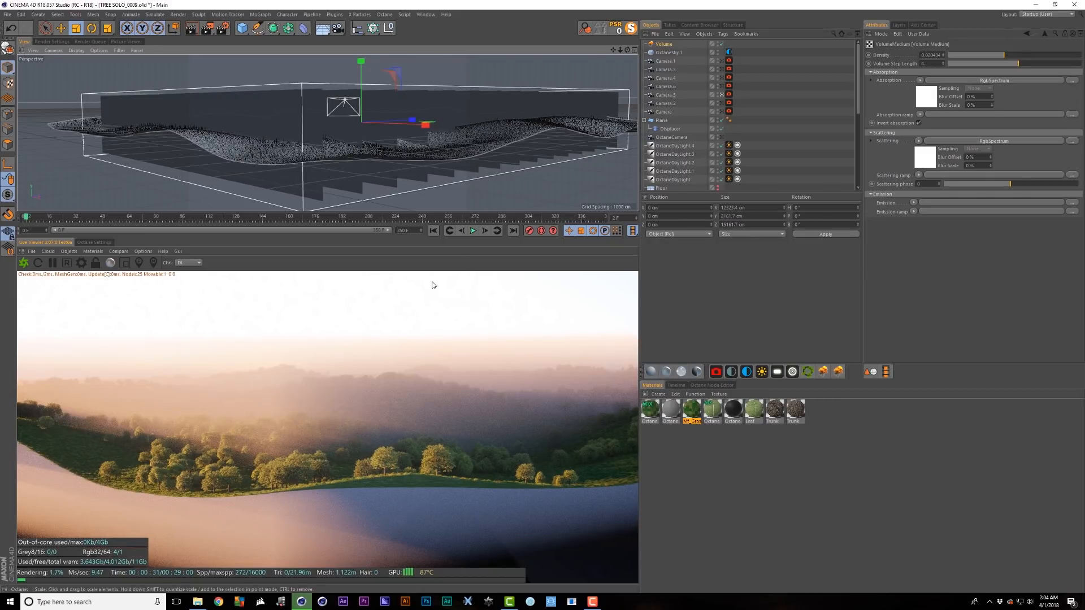
{"action": "left_click", "coordinate": [941, 54]}
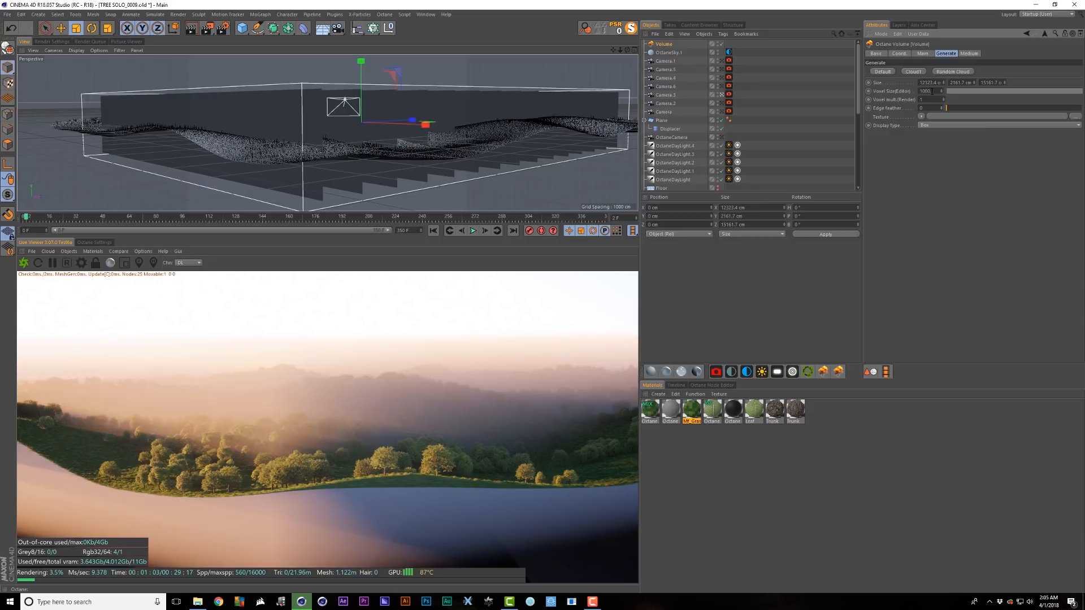
{"action": "right_click_drag", "start_coordinate": [461, 136], "coordinate": [527, 107], "text": "alt"}
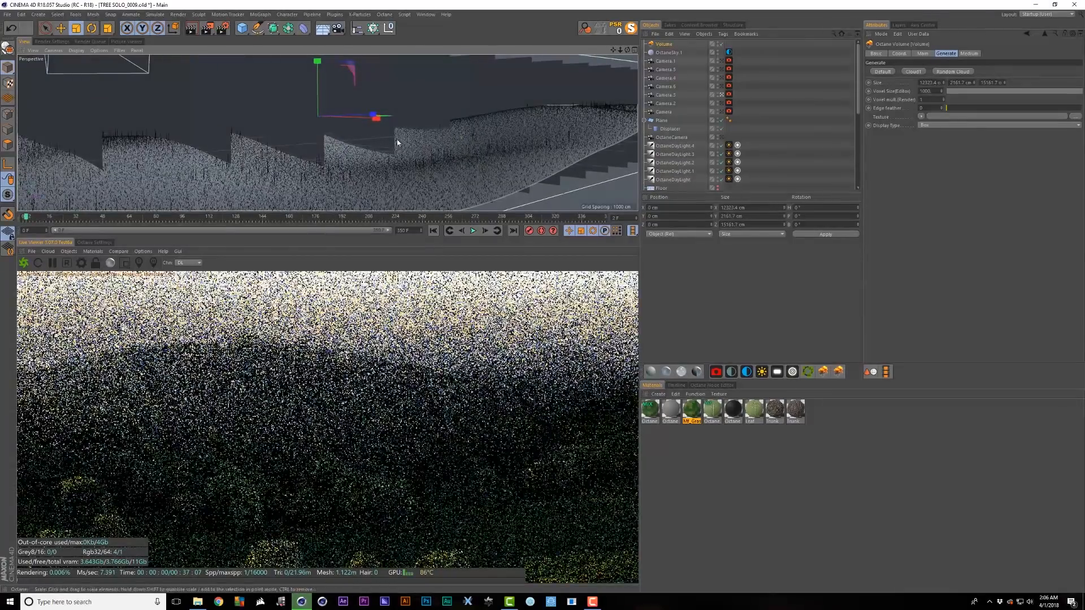
{"action": "right_click_drag", "start_coordinate": [405, 131], "coordinate": [465, 107], "text": "alt"}
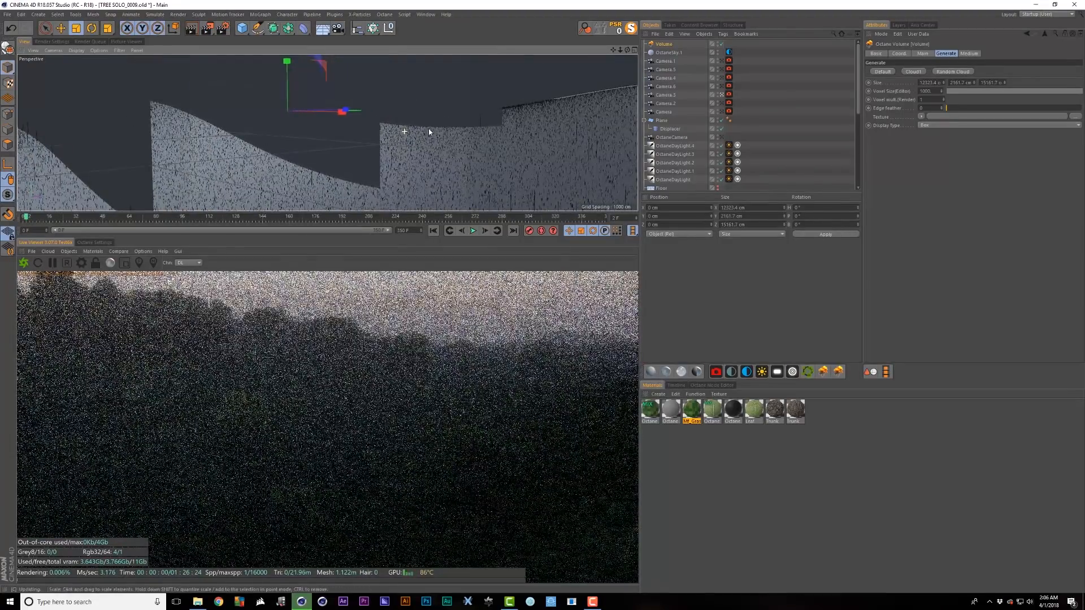
{"action": "middle_click_drag", "start_coordinate": [429, 129], "coordinate": [214, 215], "text": "alt"}
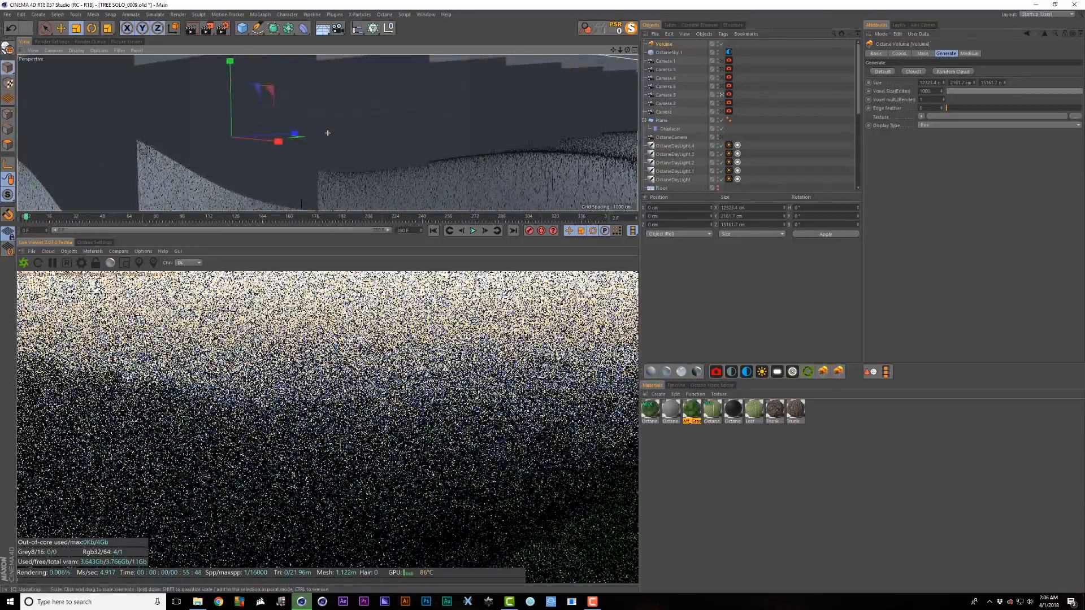
{"action": "left_click_drag", "start_coordinate": [468, 107], "coordinate": [364, 150], "text": "alt"}
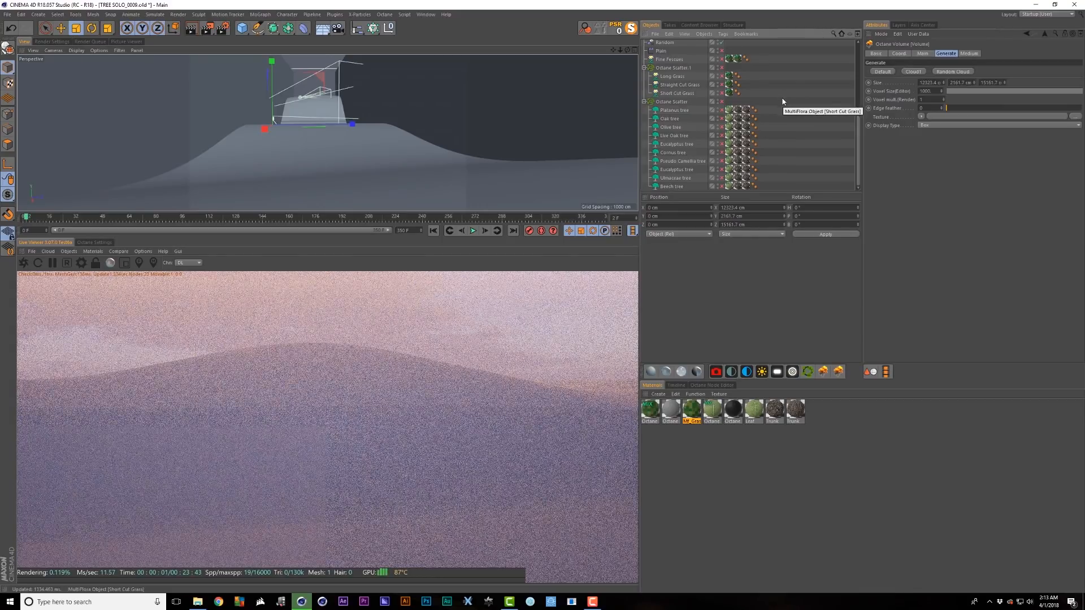
- Disable the Volume fog object and frame the whole dune plane
{"action": "scroll", "coordinate": [723, 45], "scroll_direction": "up", "scroll_amount": 10}
{"action": "left_click", "coordinate": [722, 44]}
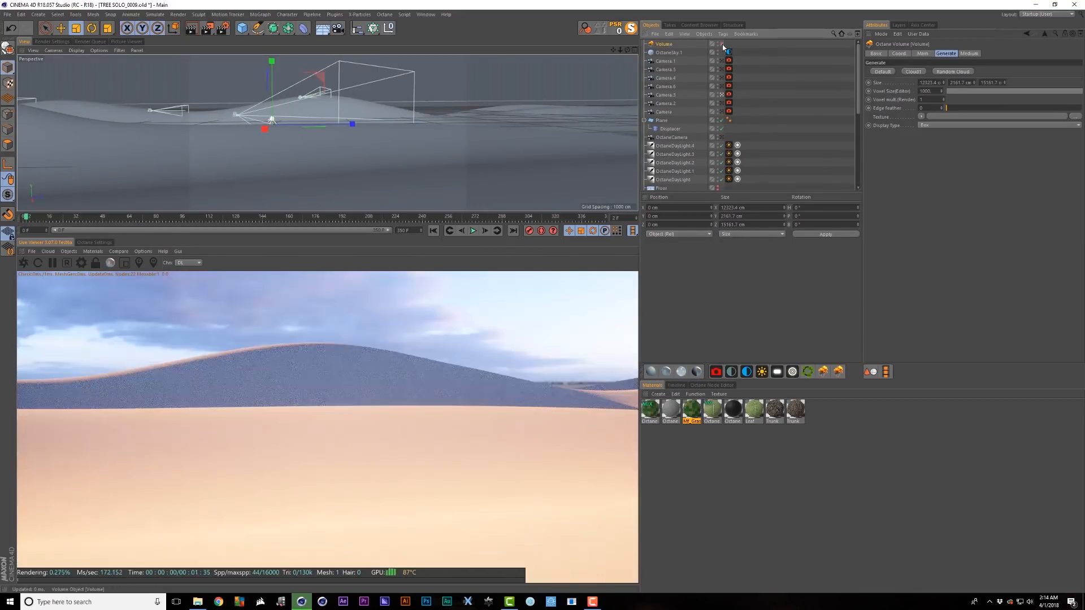
{"action": "right_click_drag", "start_coordinate": [333, 139], "coordinate": [286, 178], "text": "alt"}
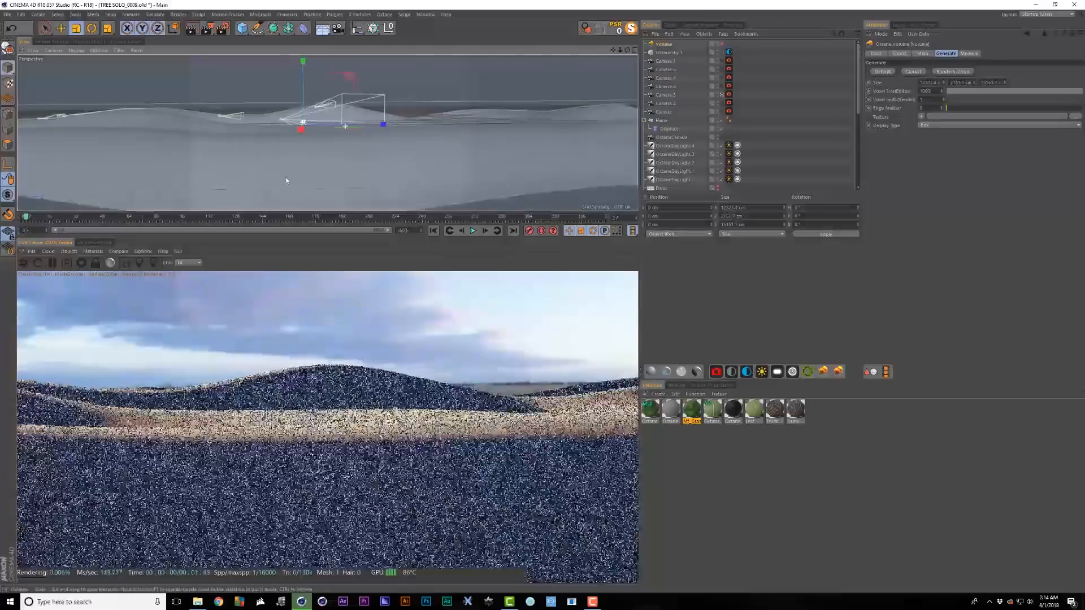
{"action": "mouse_move", "coordinate": [328, 139]}
{"action": "left_mouse_down", "text": "alt"}
{"action": "mouse_move", "coordinate": [329, 154]}
{"action": "mouse_move", "coordinate": [342, 147]}
{"action": "left_mouse_up", "text": "alt"}
{"action": "scroll", "coordinate": [359, 127], "scroll_direction": "down", "scroll_amount": 10}
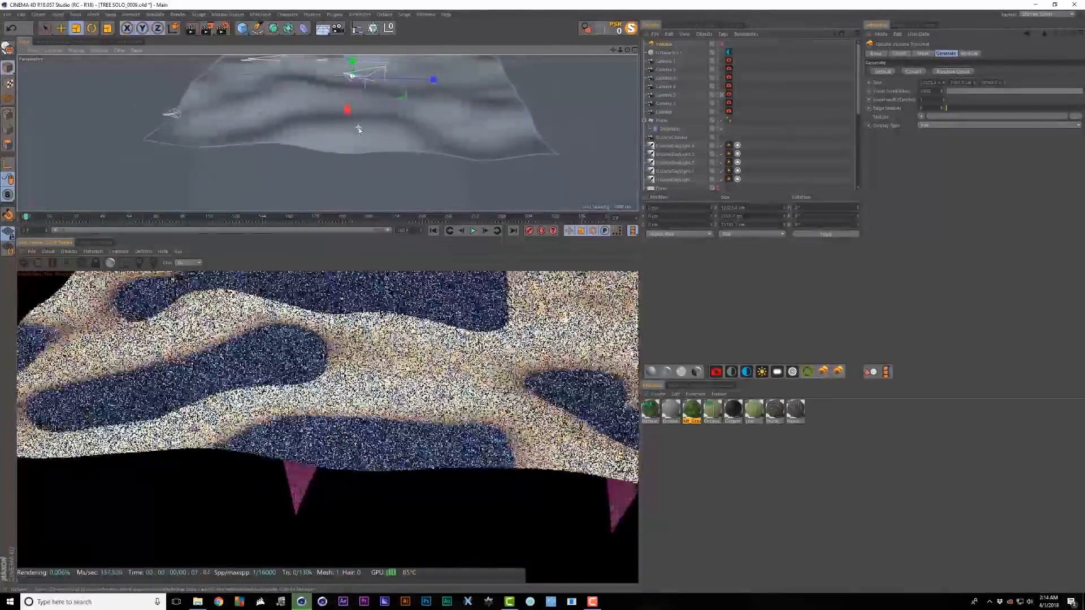
{"action": "left_click_drag", "start_coordinate": [476, 84], "coordinate": [483, 75], "text": "alt"}
{"action": "middle_click_drag", "start_coordinate": [484, 74], "coordinate": [492, 95], "text": "alt"}
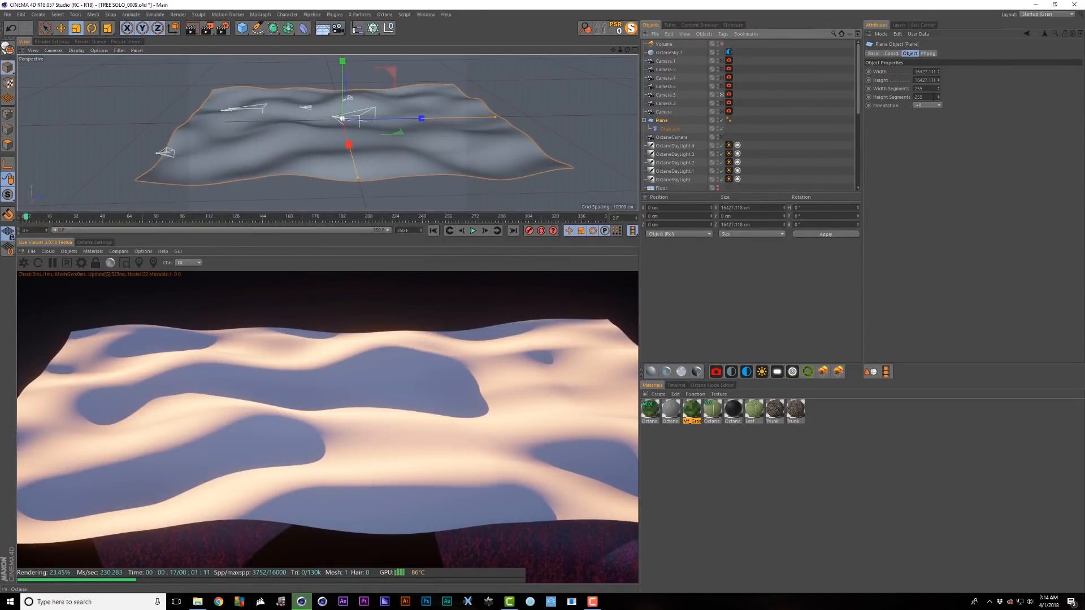
- Set the Displacer's Noise Global Scale to 31100 %, then undo and redo to compare
{"action": "left_click", "coordinate": [670, 129]}
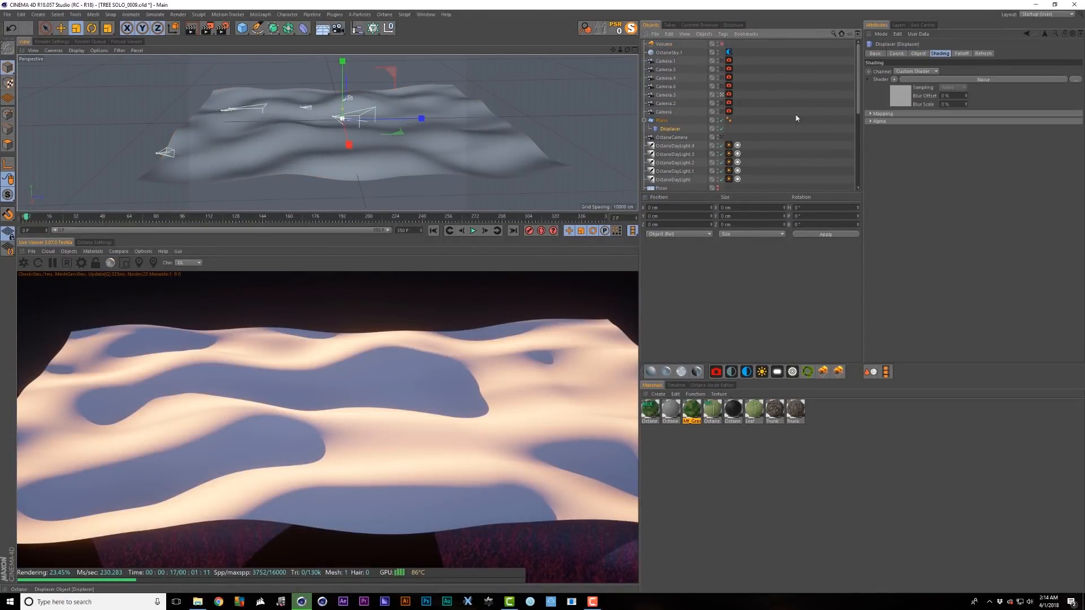
{"action": "left_click", "coordinate": [900, 95]}
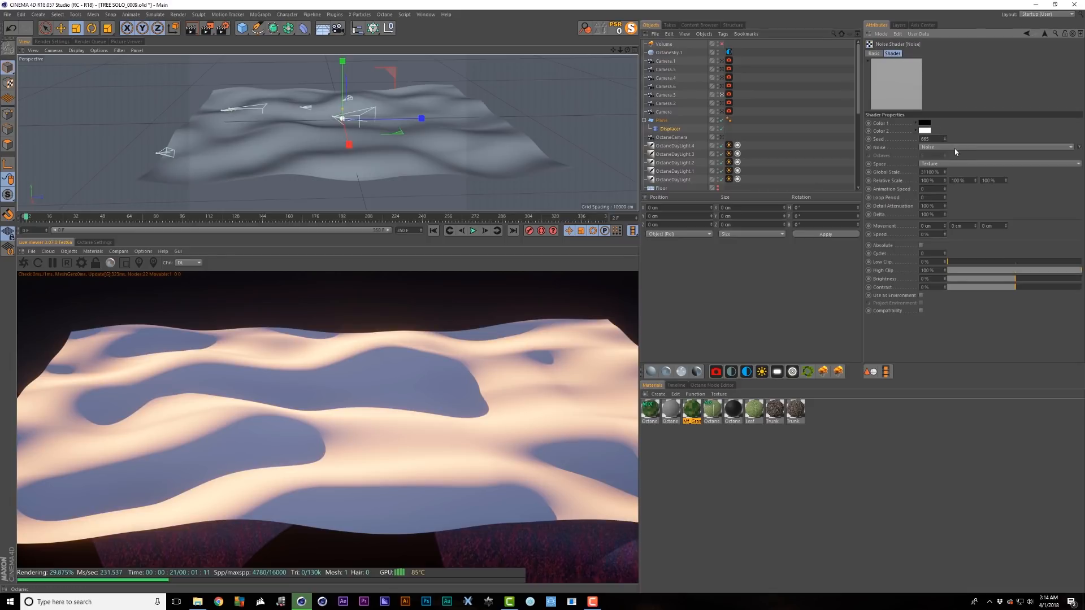
{"action": "type", "text": "3"}
{"action": "key", "text": "Return"}
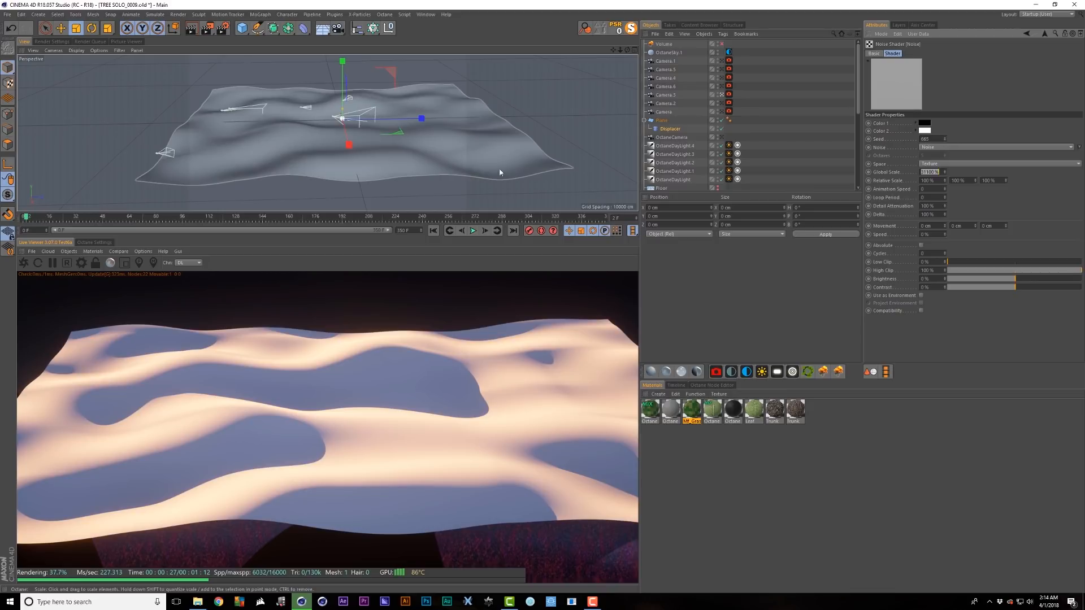
{"action": "key", "text": "ctrl+z"}
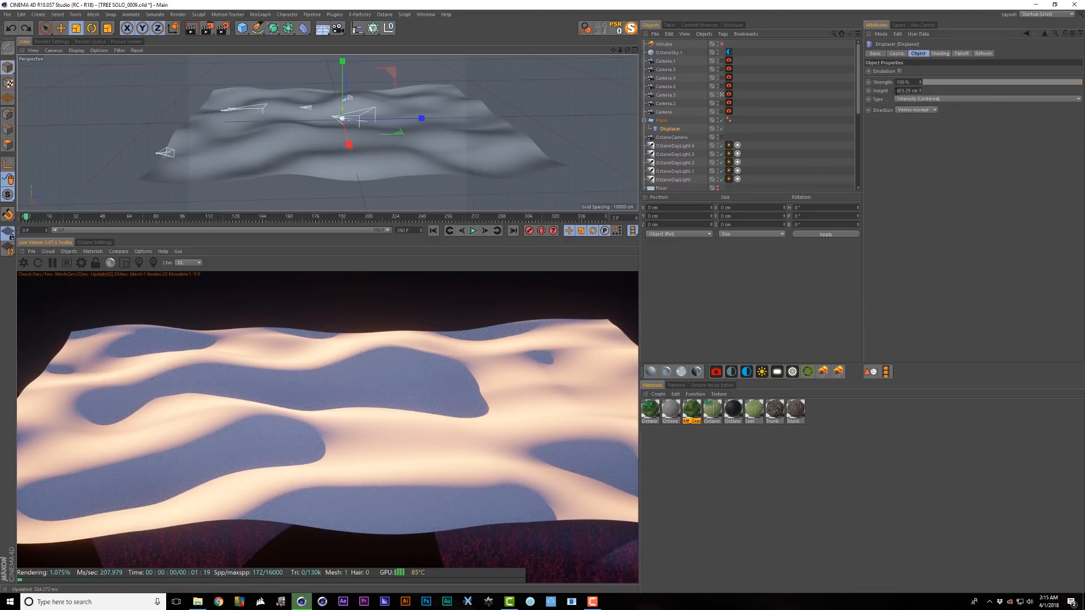
{"action": "key", "text": "ctrl+y"}
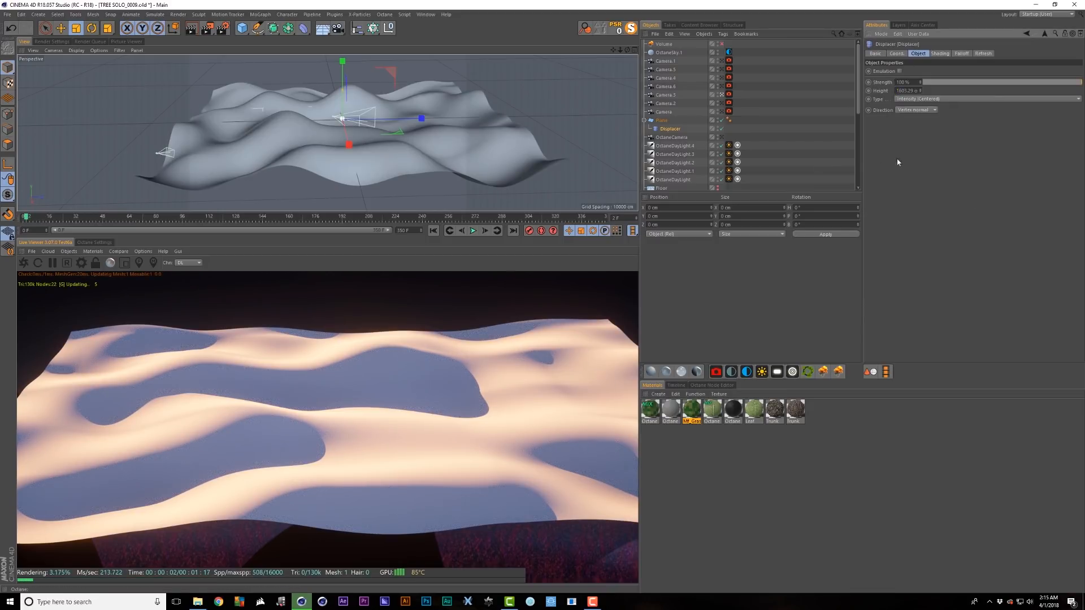
{"action": "scroll", "coordinate": [723, 54], "scroll_direction": "down", "scroll_amount": 5}
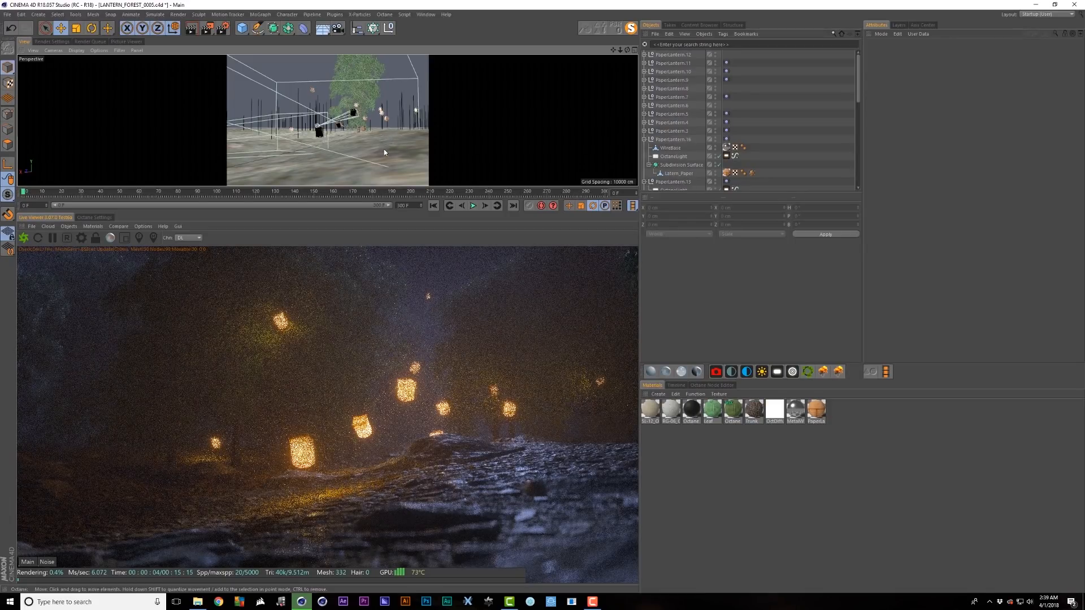
- Inspect the lantern forest's Octane Volume and its Medium density and scattering settings
{"action": "right_click_drag", "start_coordinate": [383, 153], "coordinate": [398, 152], "text": "alt"}
{"action": "left_click_drag", "start_coordinate": [383, 148], "coordinate": [406, 159], "text": "alt"}
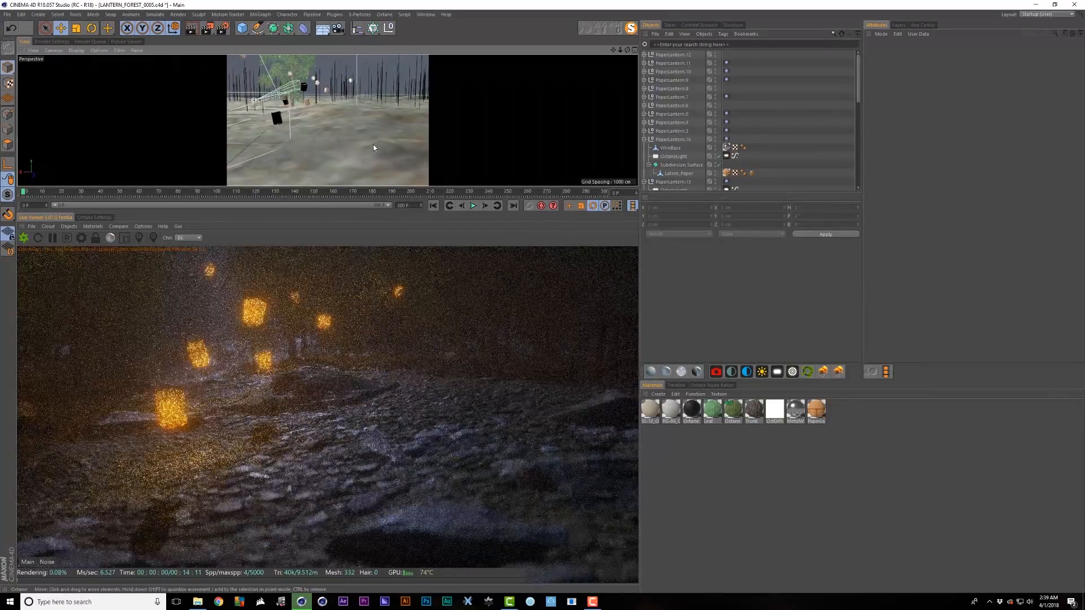
{"action": "left_click", "coordinate": [668, 69]}
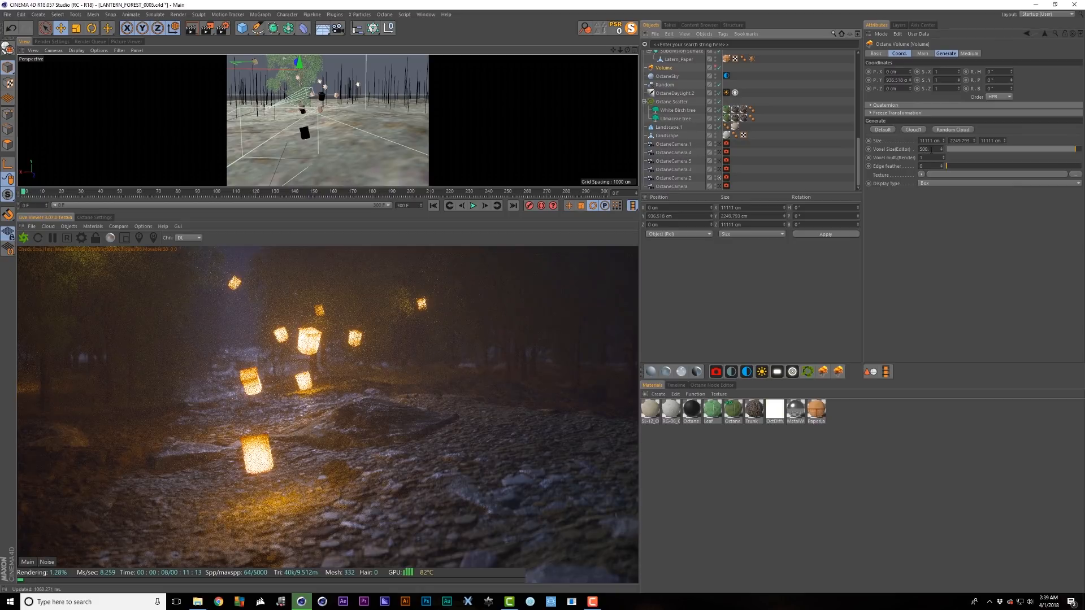
{"action": "left_click", "coordinate": [967, 53]}
{"action": "left_click", "coordinate": [933, 83]}
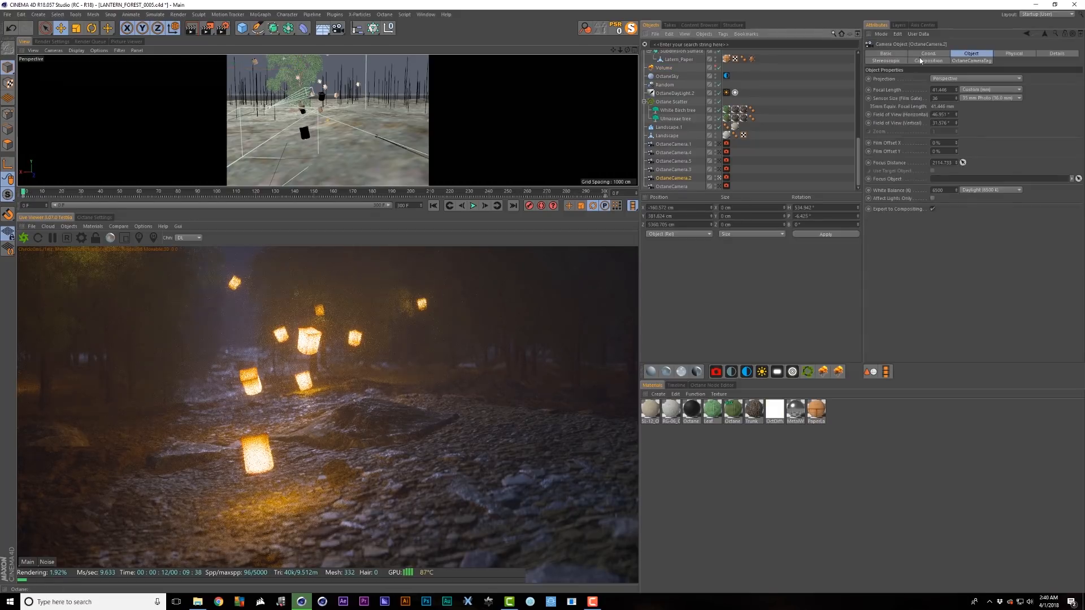
- Pitch OctaneCamera.2 upward via its R.P value in the Coord. tab
{"action": "left_click", "coordinate": [922, 60]}
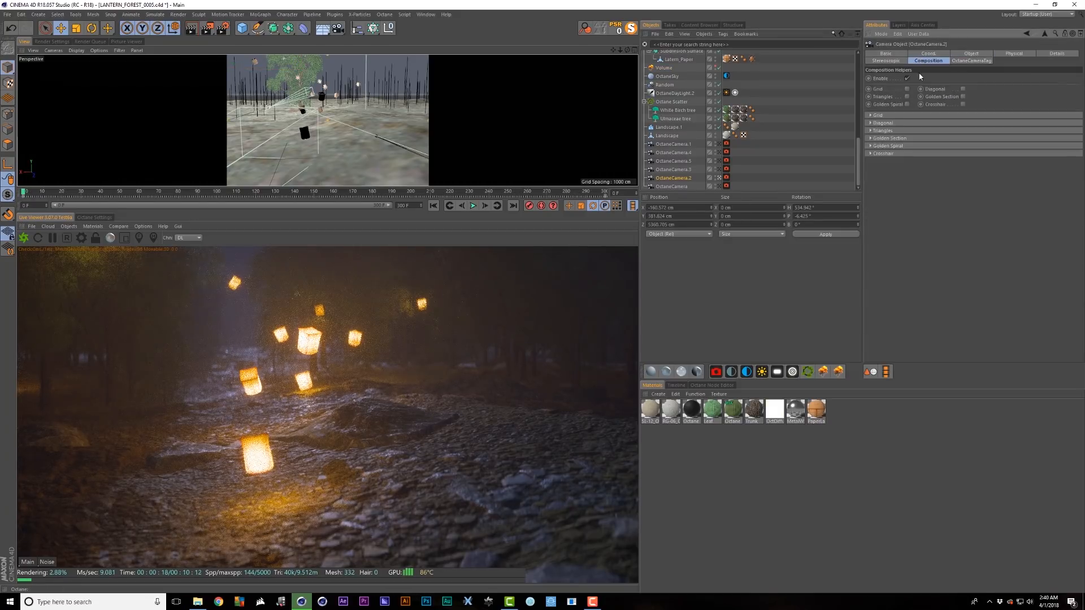
{"action": "left_click", "coordinate": [920, 54]}
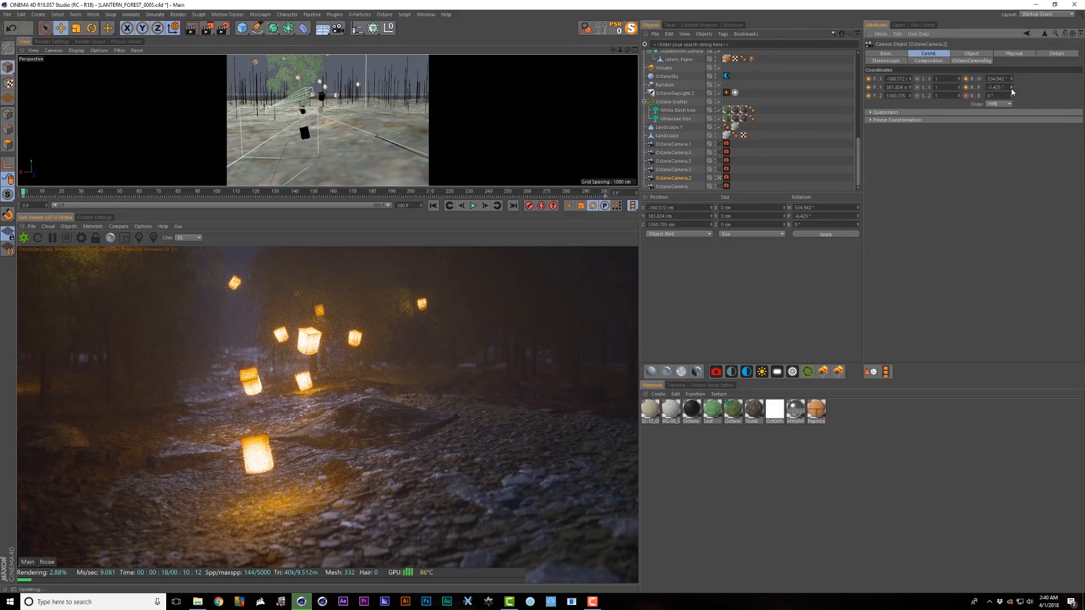
{"action": "mouse_move", "coordinate": [1011, 87]}
{"action": "left_mouse_down"}
{"action": "mouse_move", "coordinate": [1011, 72]}
{"action": "mouse_move", "coordinate": [1012, 99]}
{"action": "left_mouse_up"}
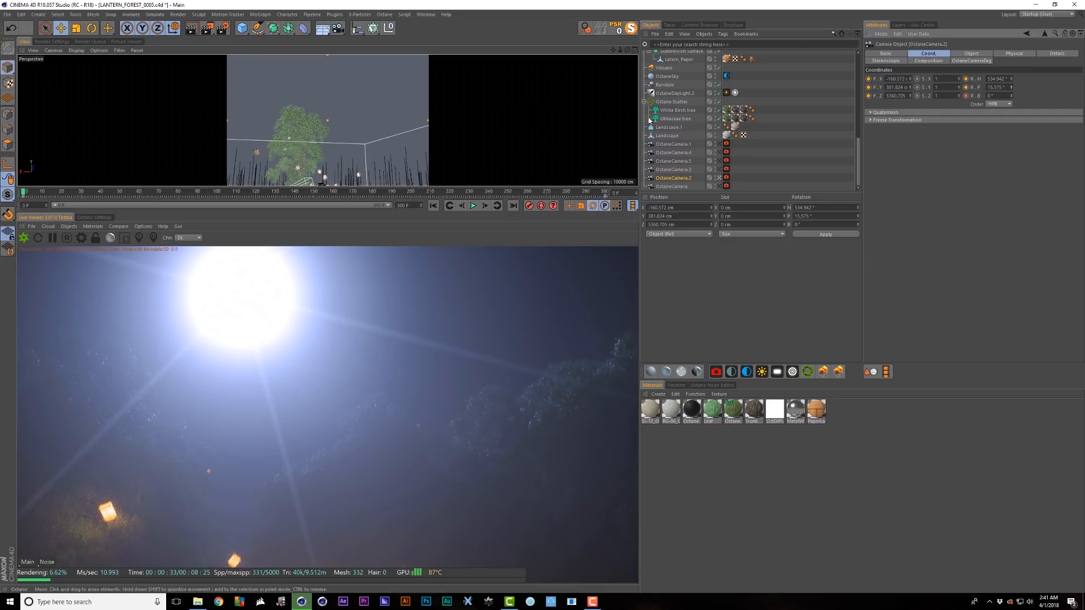
- Review the daylight and camera imager, undoing the white point back to orange
{"action": "left_click", "coordinate": [684, 92]}
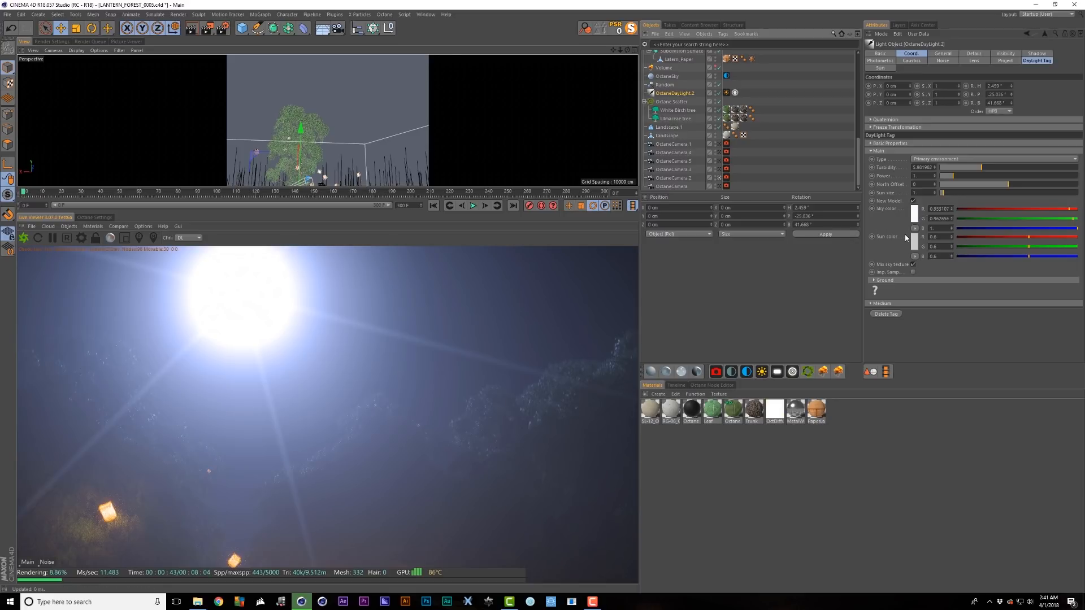
{"action": "left_click", "coordinate": [726, 186]}
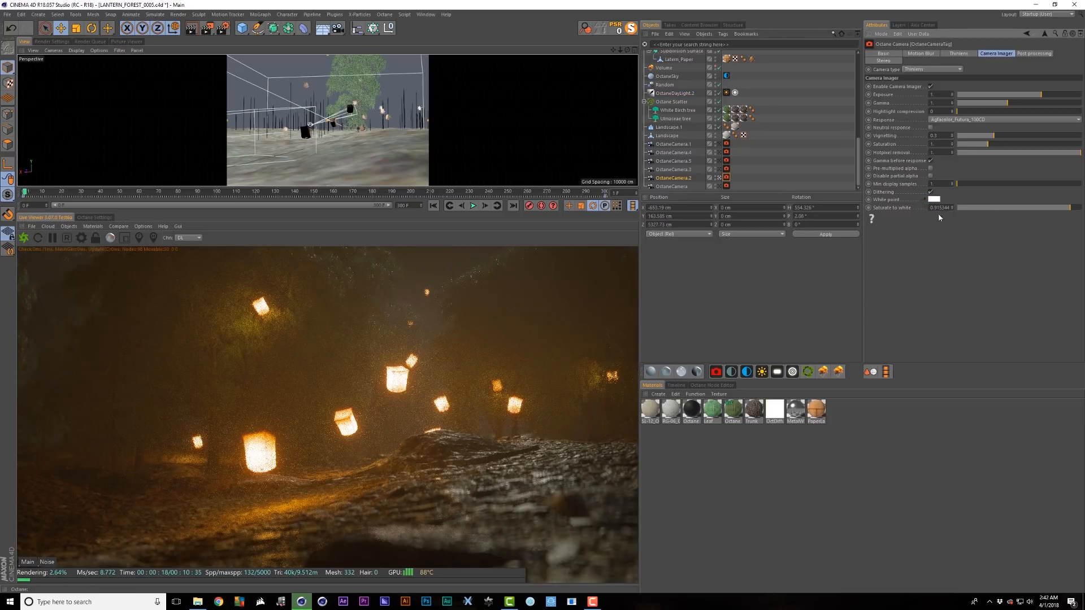
{"action": "key", "text": "ctrl+z"}
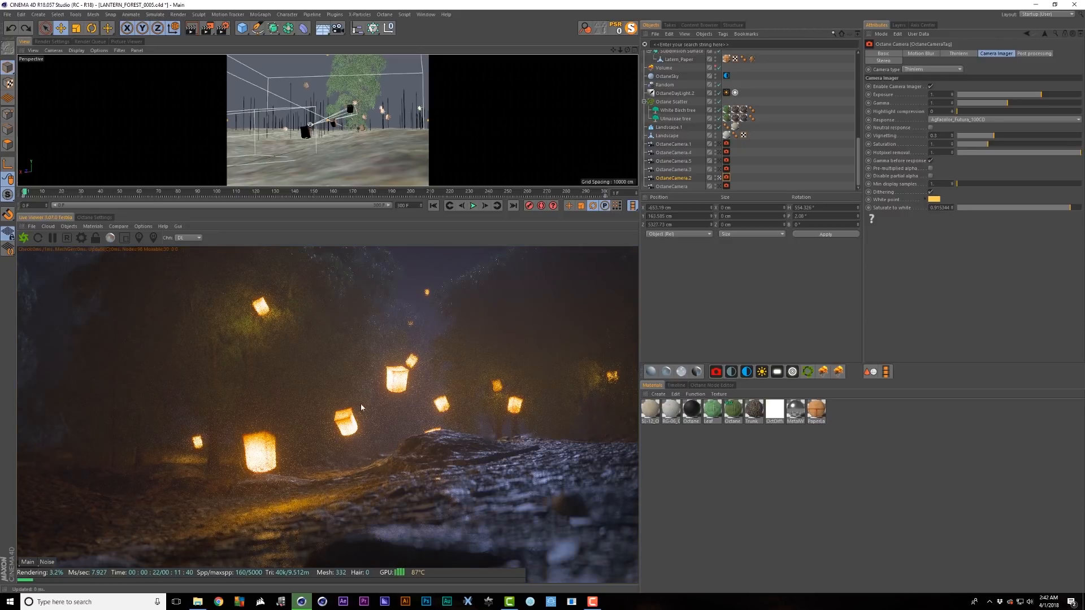
- Review the sky tag, disable the Volume fog, and open the PaperLantern material
{"action": "left_click", "coordinate": [726, 75]}
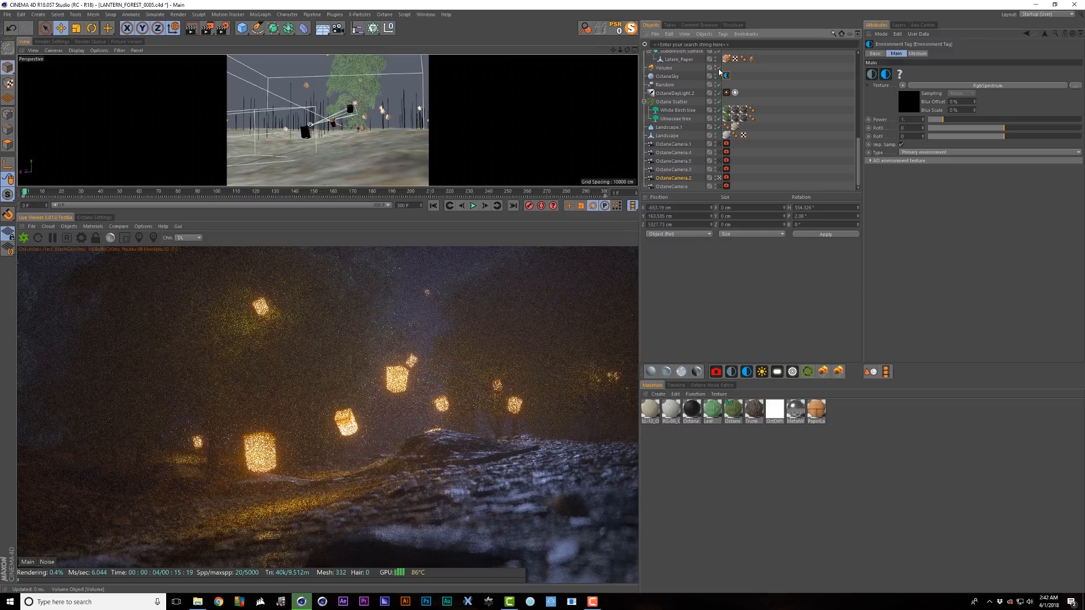
{"action": "left_click", "coordinate": [719, 68]}
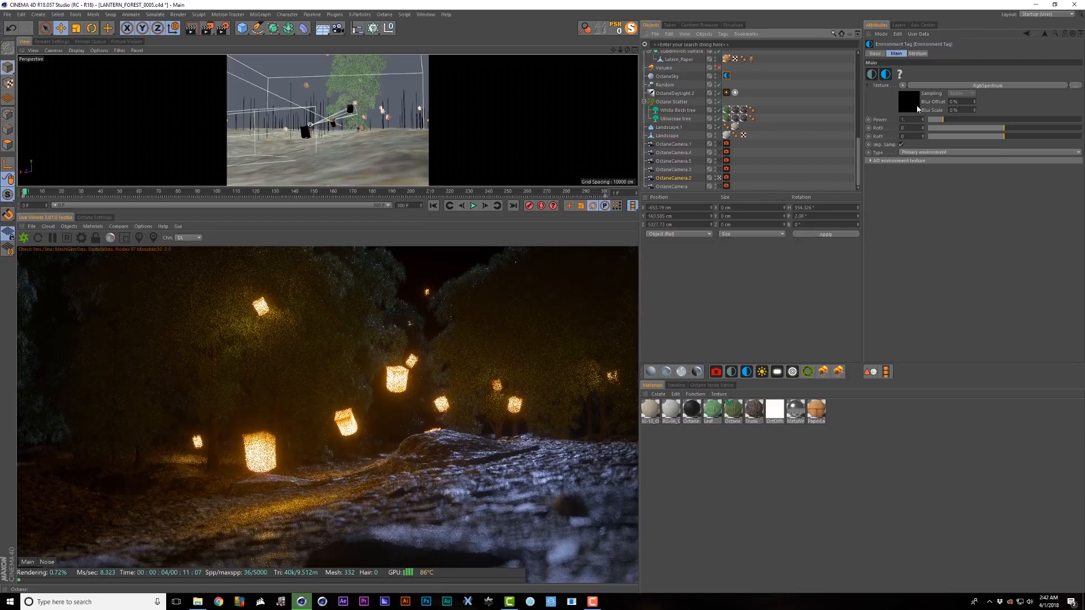
{"action": "left_click", "coordinate": [819, 452]}
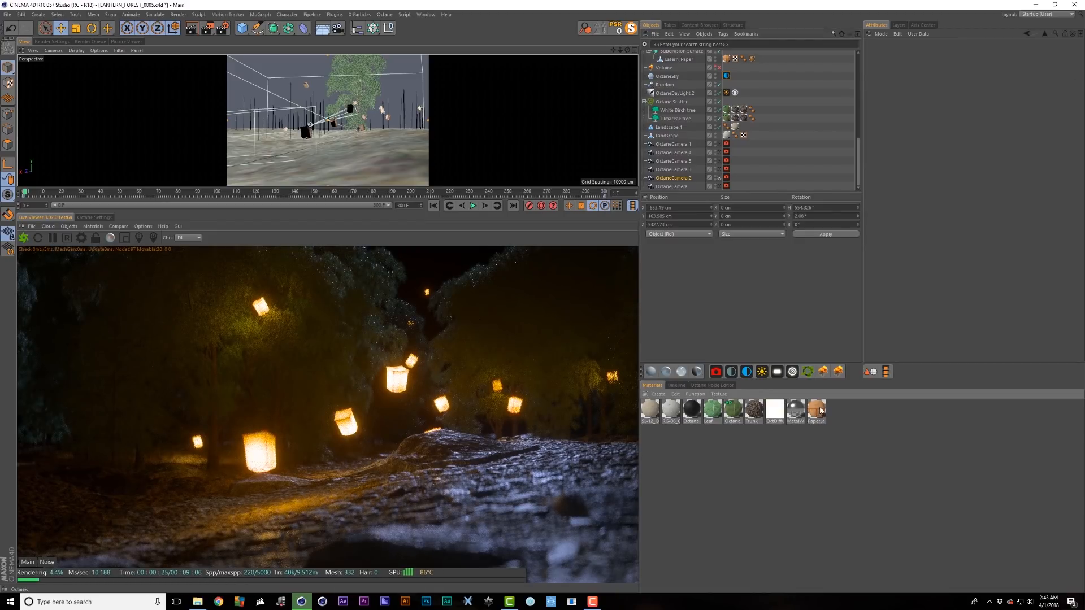
{"action": "left_click", "coordinate": [817, 409]}
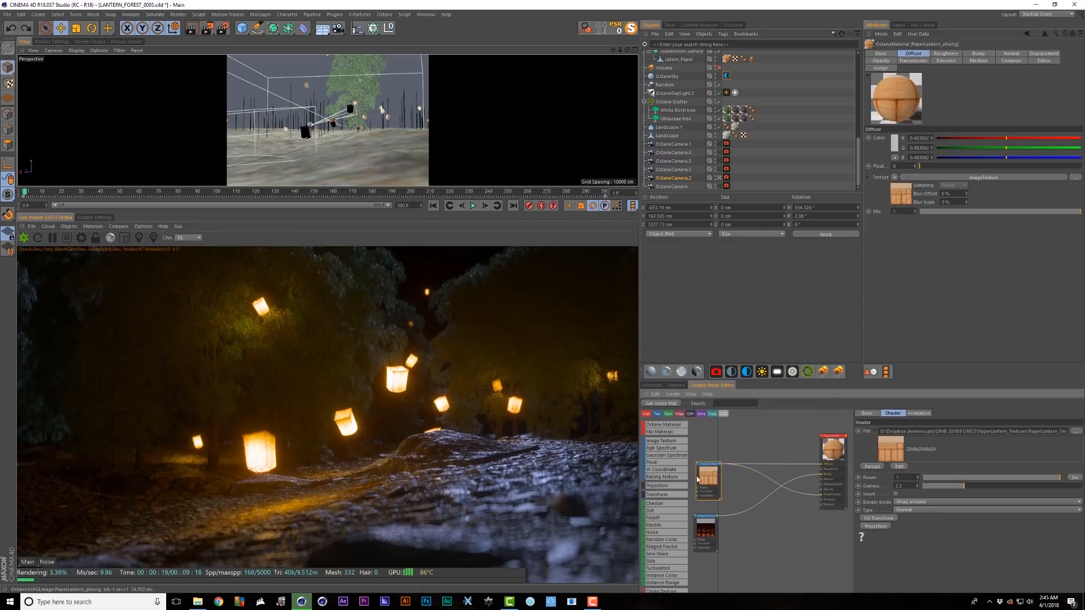
- Delete the PaperLantern texture's Transmission and Bump wires in the Node Editor
{"action": "left_click_drag", "start_coordinate": [638, 440], "coordinate": [470, 440]}
{"action": "scroll", "coordinate": [647, 475], "scroll_direction": "up", "scroll_amount": 2}
{"action": "mouse_move", "coordinate": [618, 482]}
{"action": "middle_mouse_down"}
{"action": "mouse_move", "coordinate": [652, 473]}
{"action": "mouse_move", "coordinate": [639, 485]}
{"action": "middle_mouse_up"}
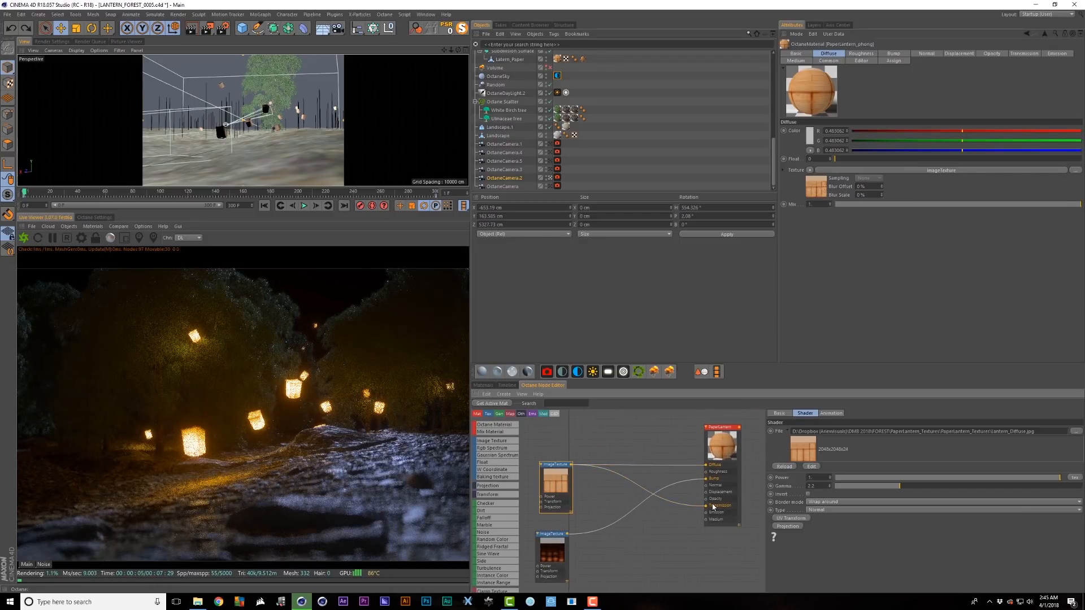
{"action": "left_click", "coordinate": [637, 484]}
{"action": "key", "text": "Delete"}
{"action": "left_click", "coordinate": [660, 490]}
{"action": "key", "text": "Delete"}
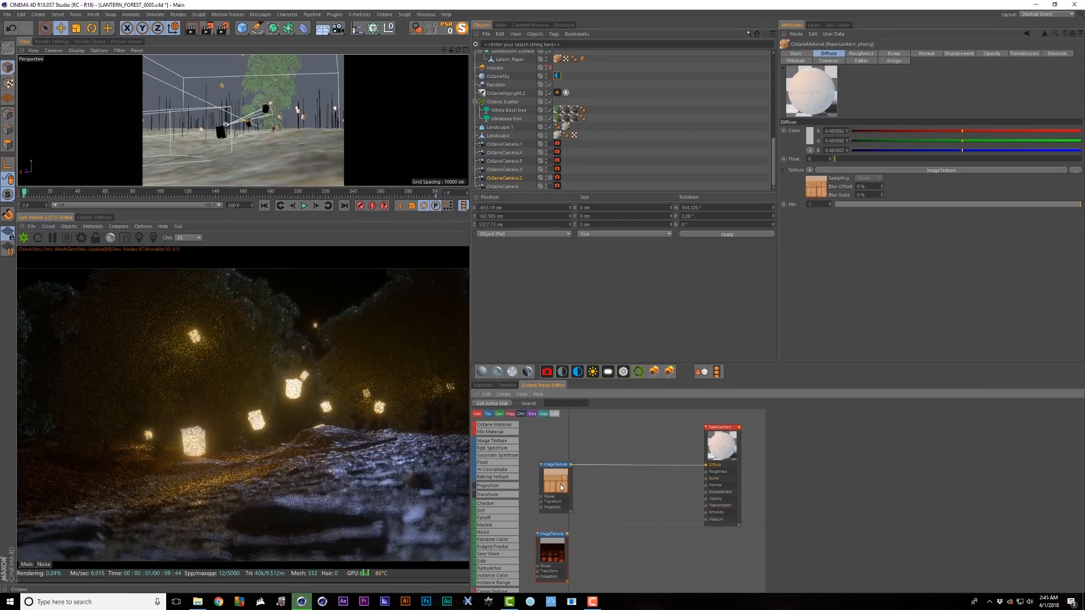
- Set Transmission colour to black, wire ImageTexture into Transmission, and view an OctaneLight's Details
{"action": "left_click", "coordinate": [729, 479]}
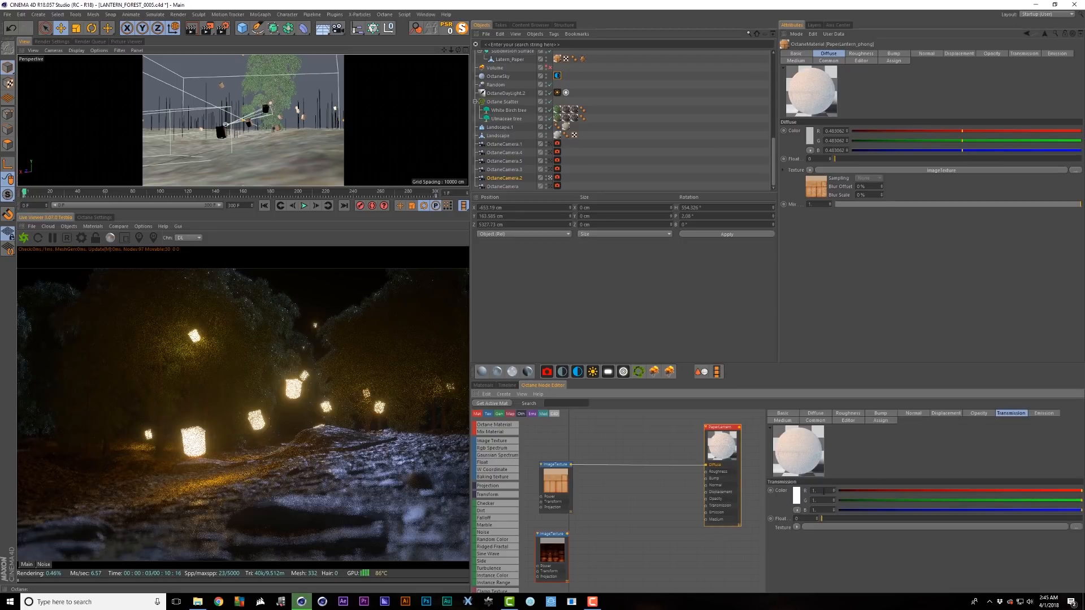
{"action": "left_click", "coordinate": [798, 497]}
{"action": "left_click_drag", "start_coordinate": [818, 517], "coordinate": [762, 527]}
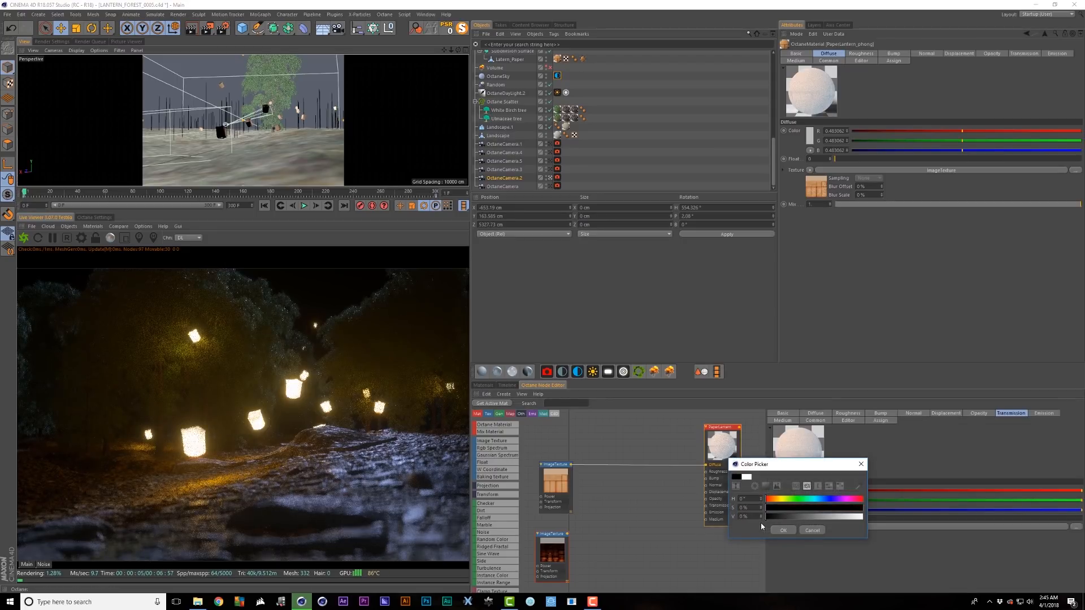
{"action": "left_click", "coordinate": [786, 532]}
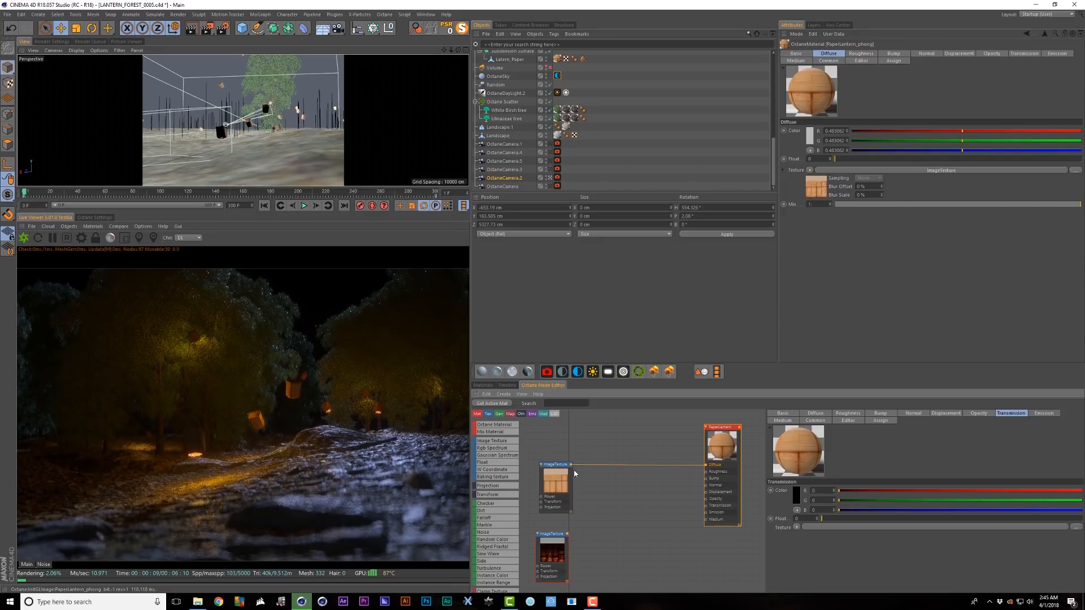
{"action": "left_click_drag", "start_coordinate": [571, 465], "coordinate": [707, 506]}
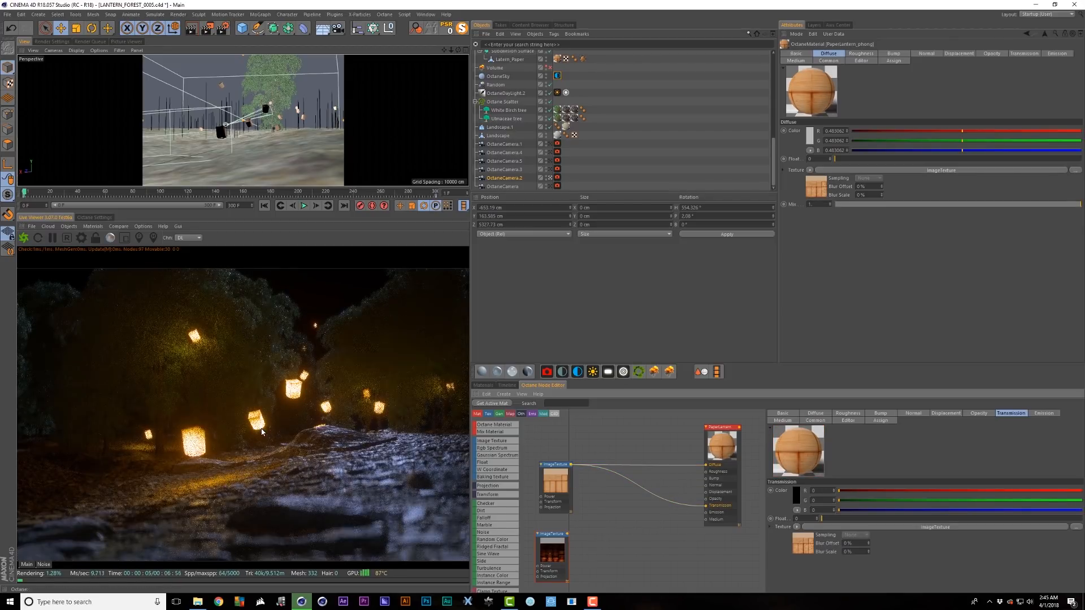
{"action": "left_click", "coordinate": [515, 106]}
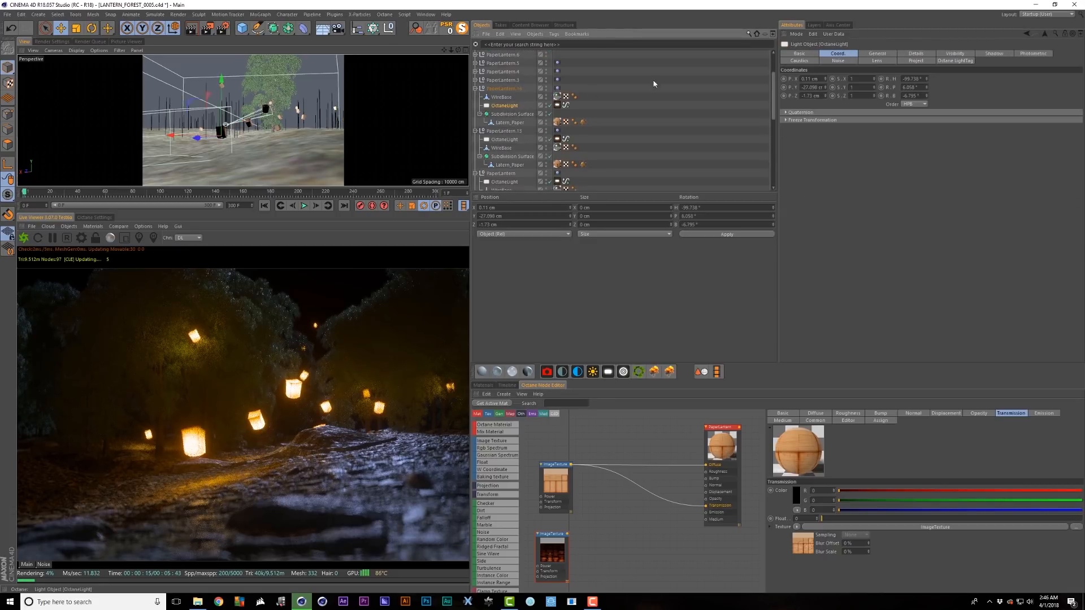
{"action": "left_click", "coordinate": [917, 55]}
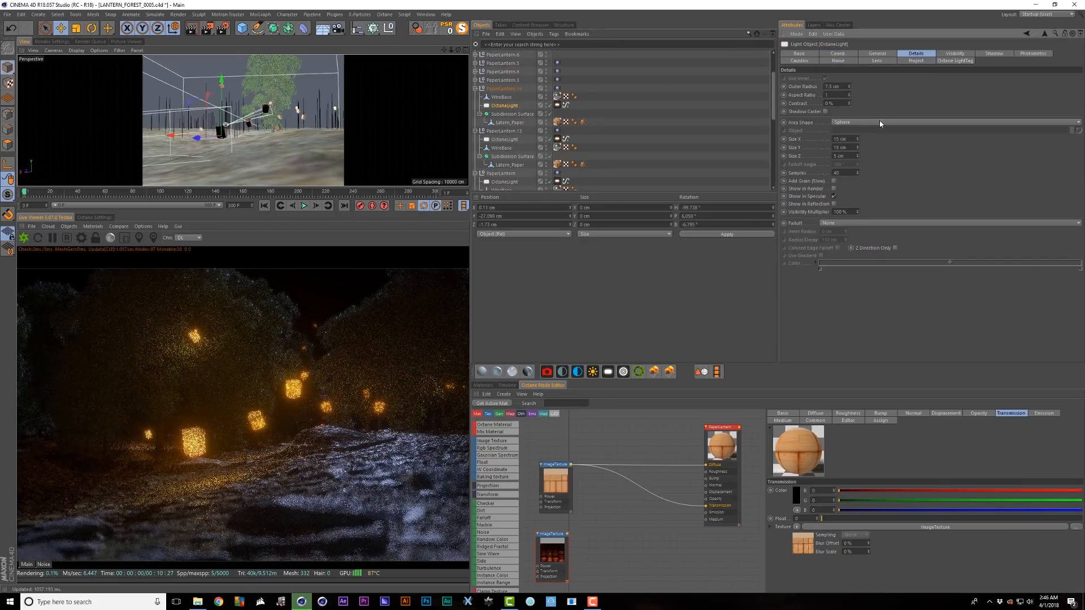